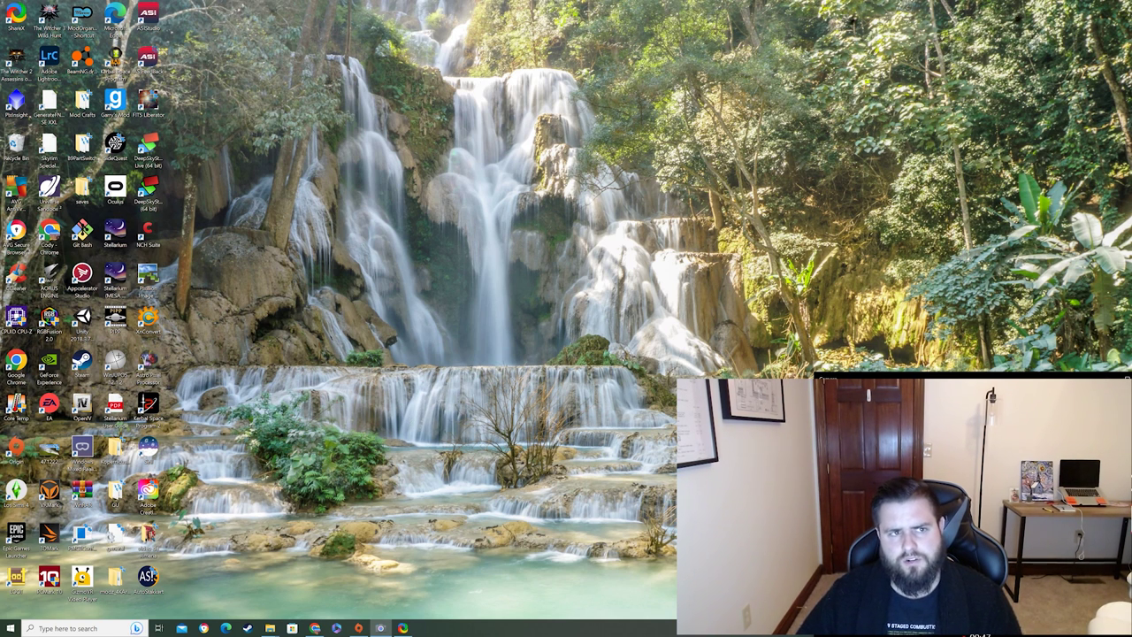
- Switch to File Explorer and open the ASIAIR\Live\Light\M81 folder on USB Drive (G:)
mouse_move(258, 620)
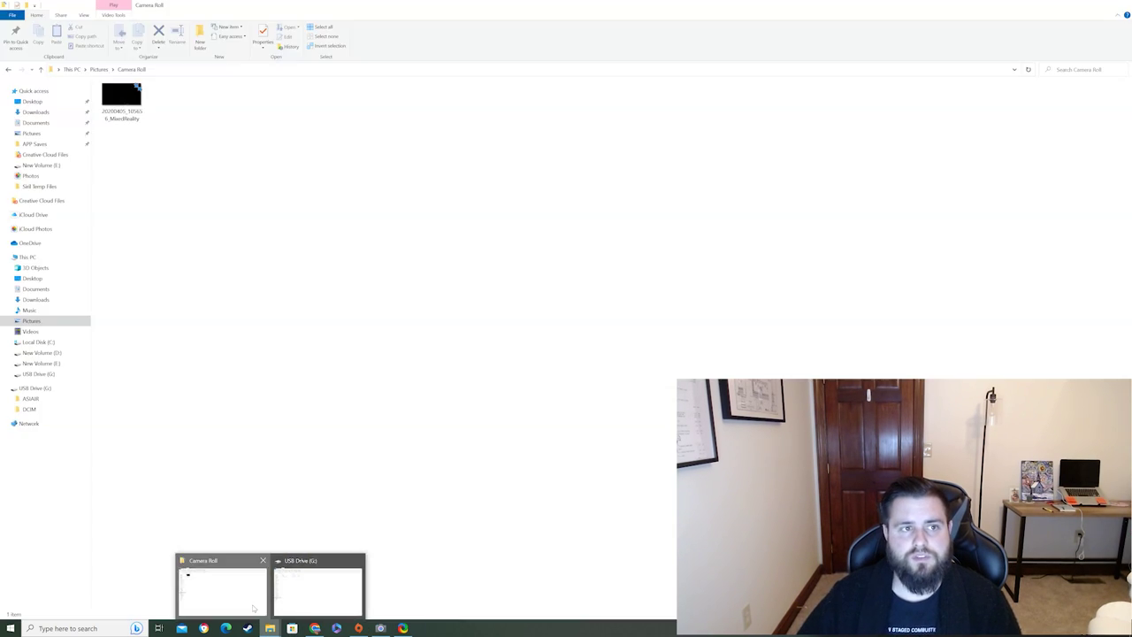
click(253, 608)
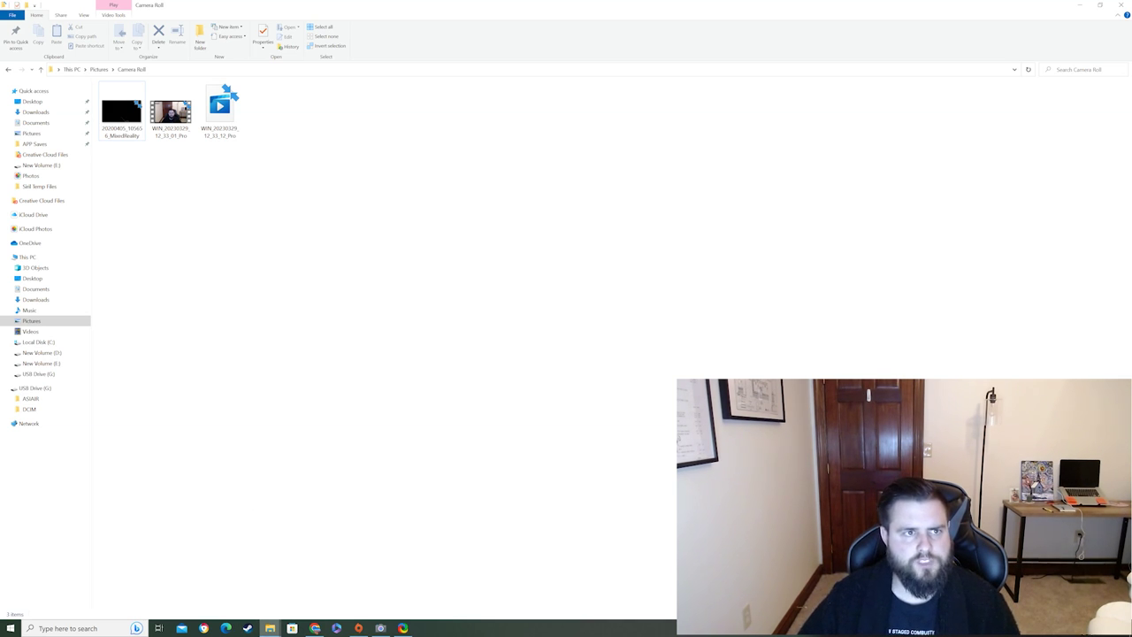
click(38, 373)
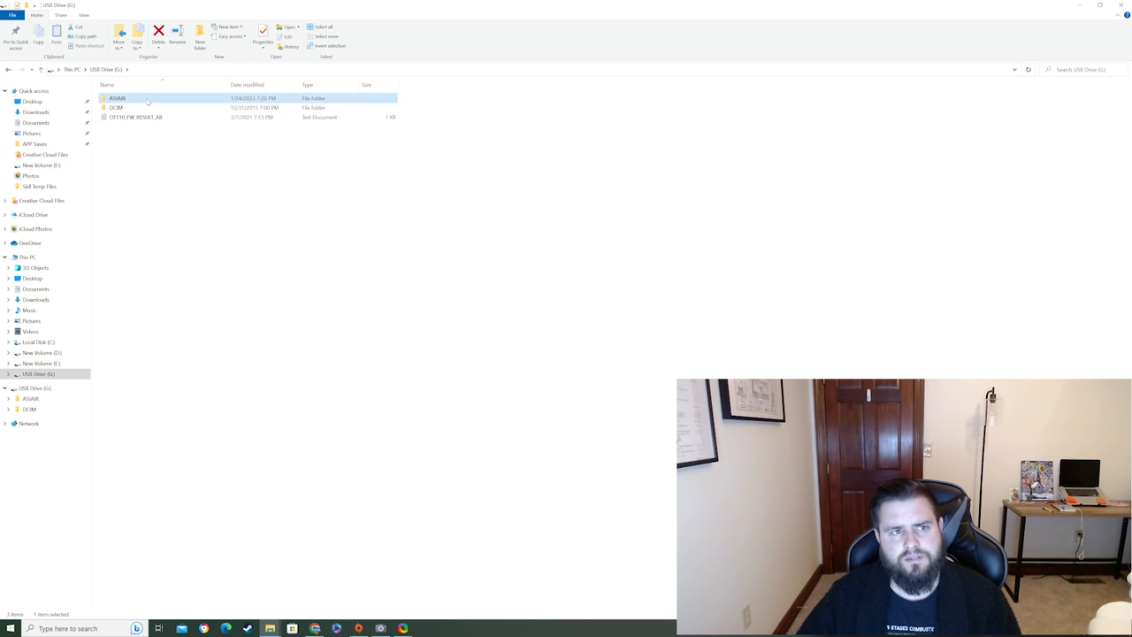
double_click(148, 98)
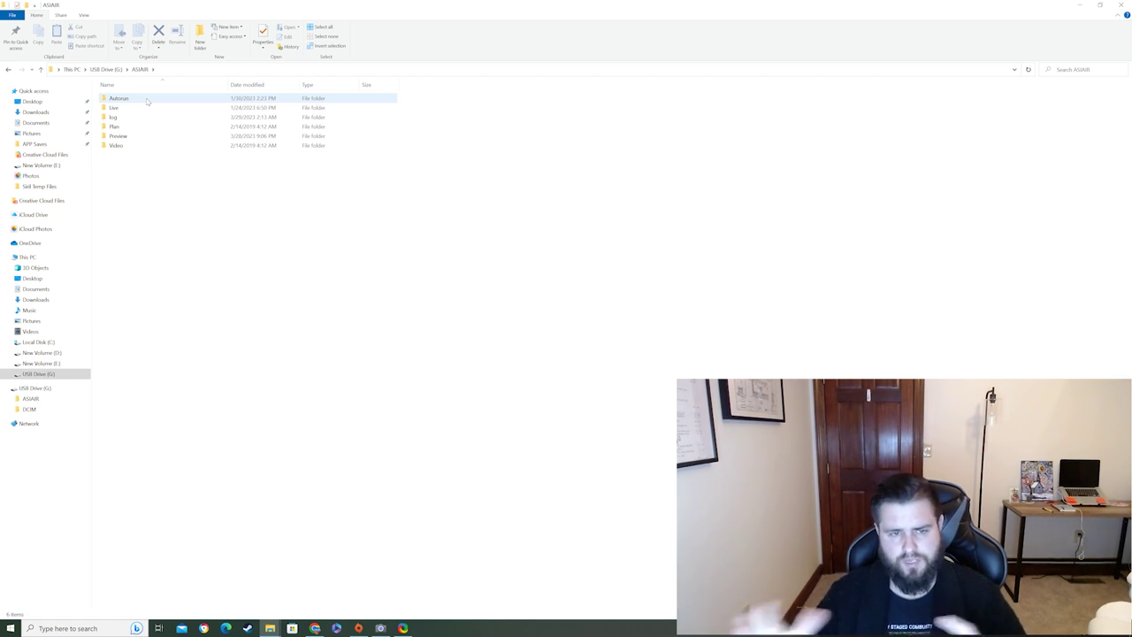
mouse_move(147, 109)
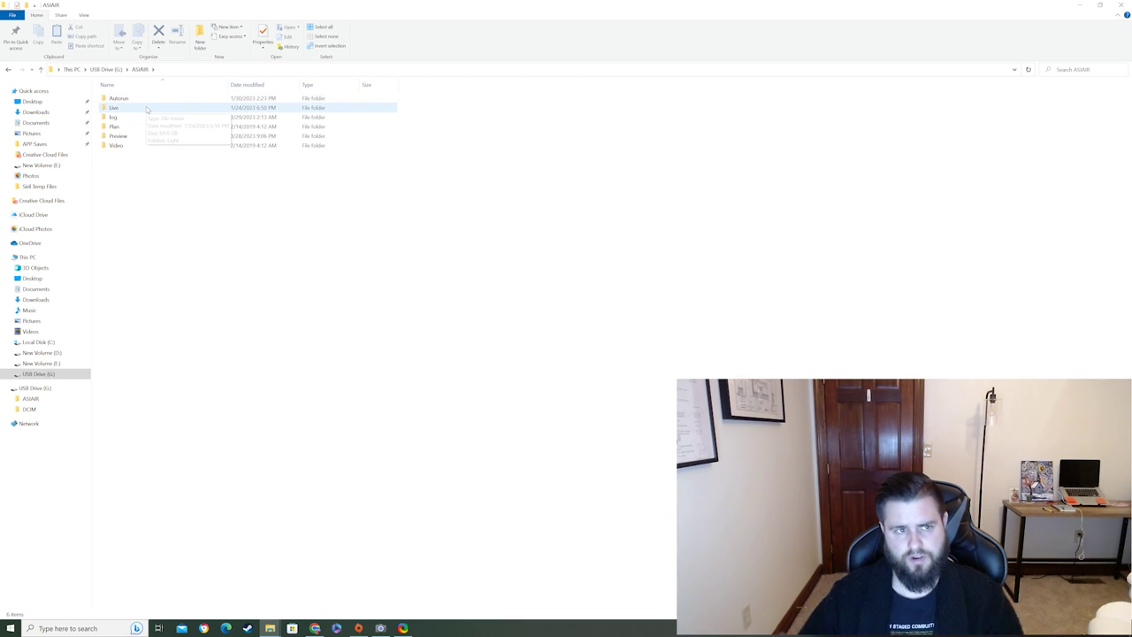
double_click(147, 109)
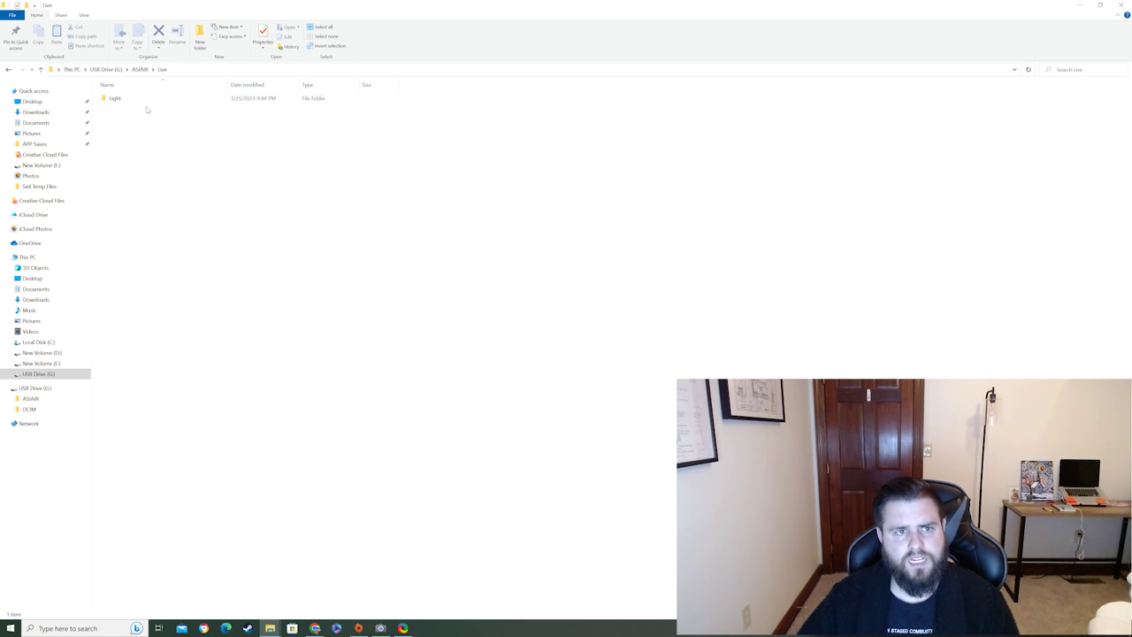
click(139, 103)
double_click(139, 104)
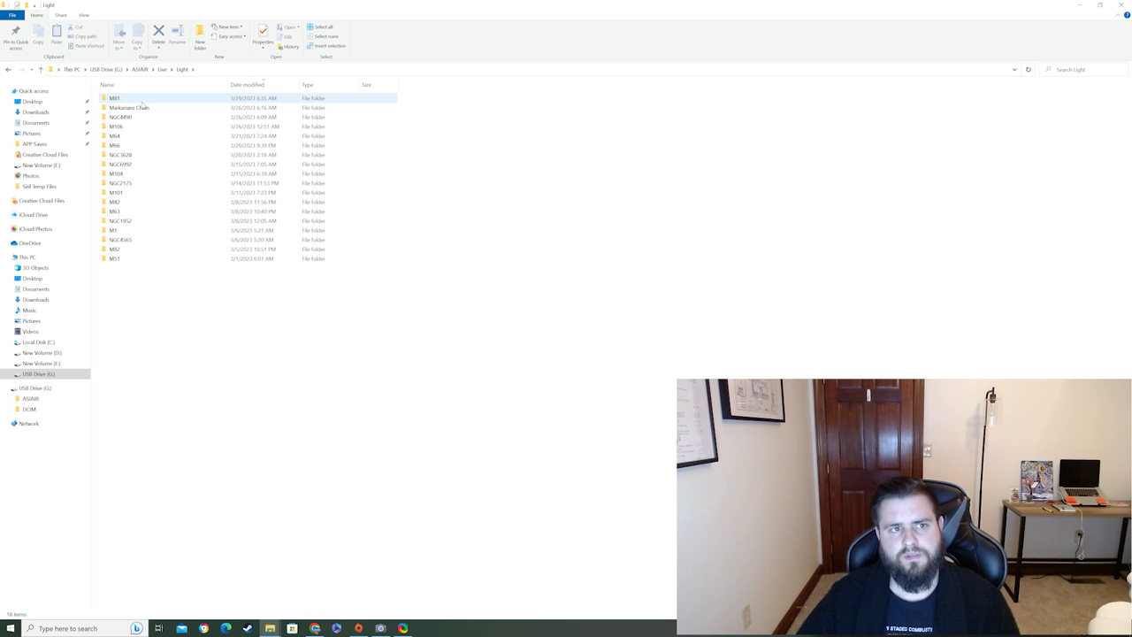
double_click(148, 100)
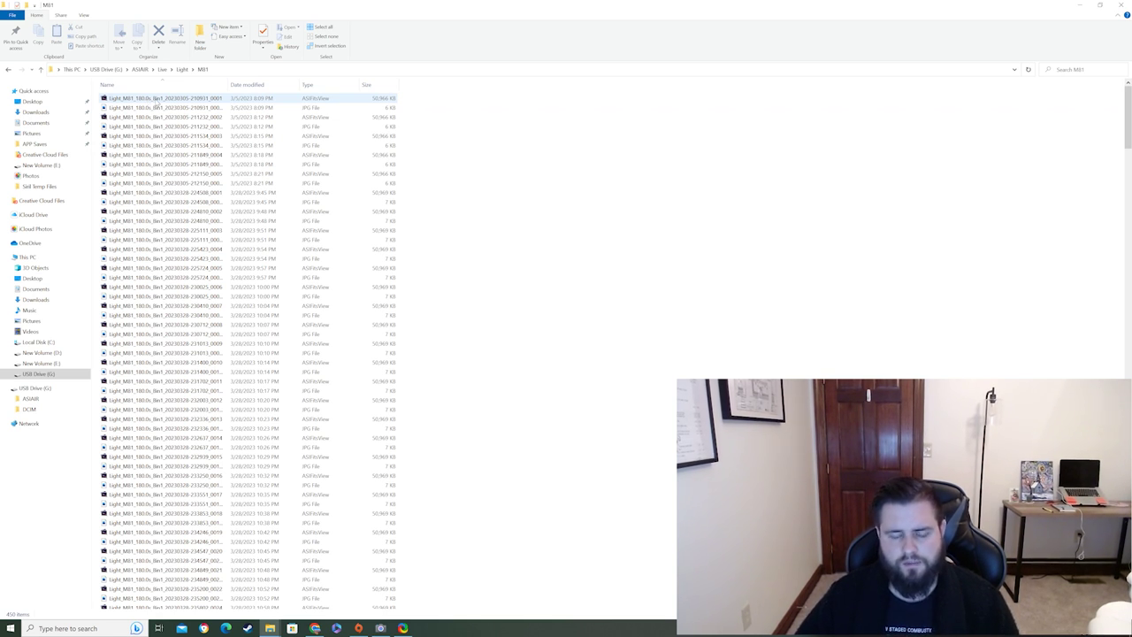
- Open the first March 5 M81 light frame in ASIFitsView, compare the first five frames, and close the viewer
click(178, 103)
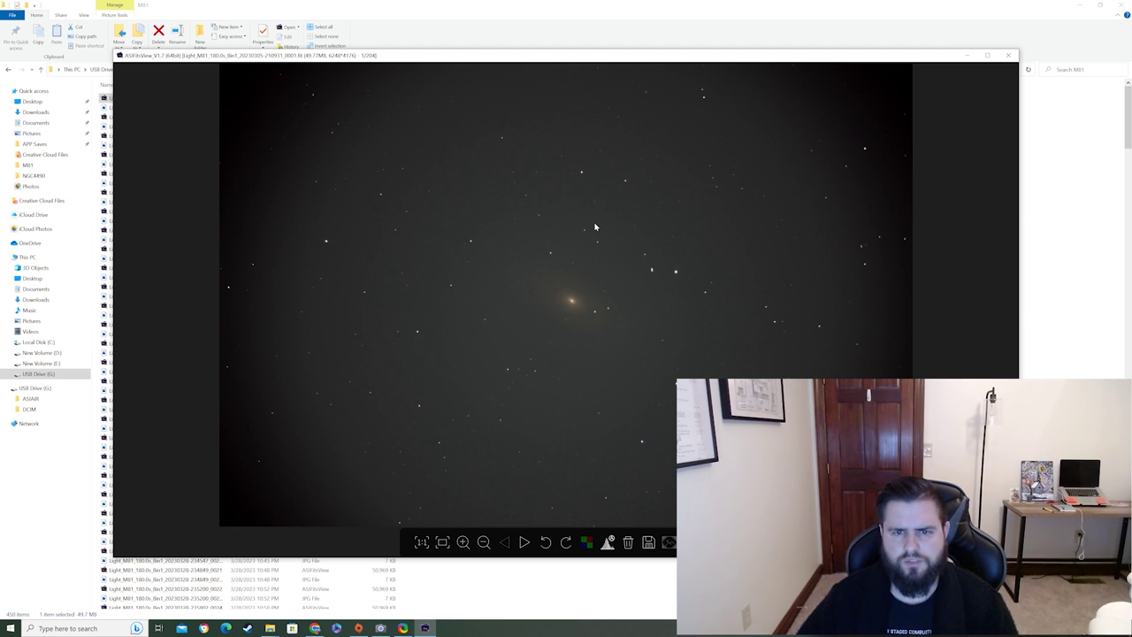
click(524, 544)
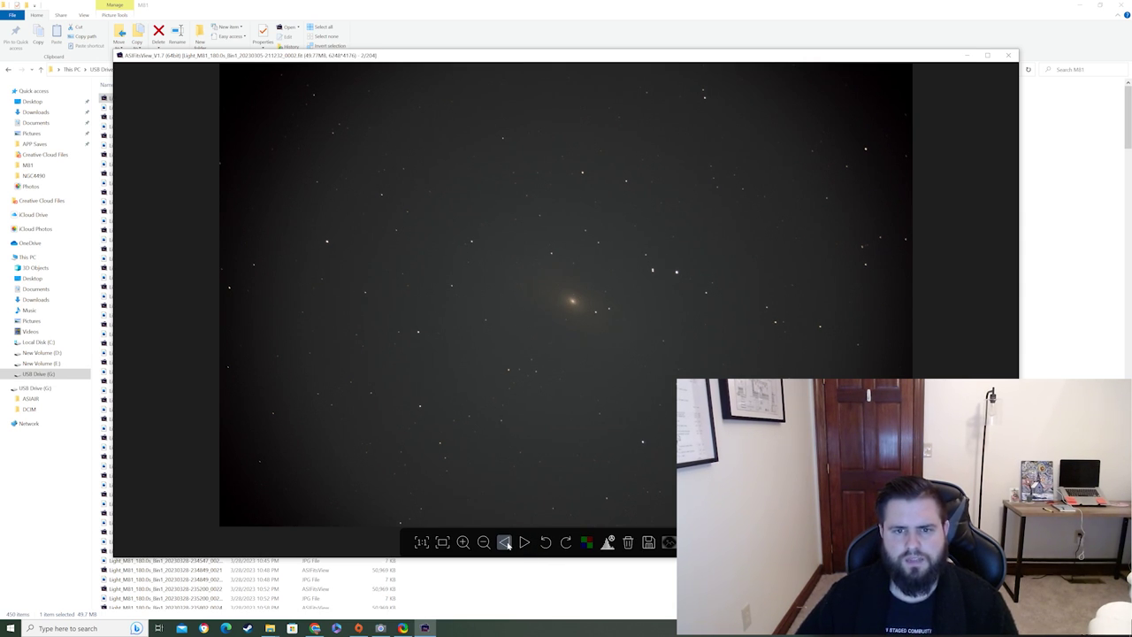
click(505, 542)
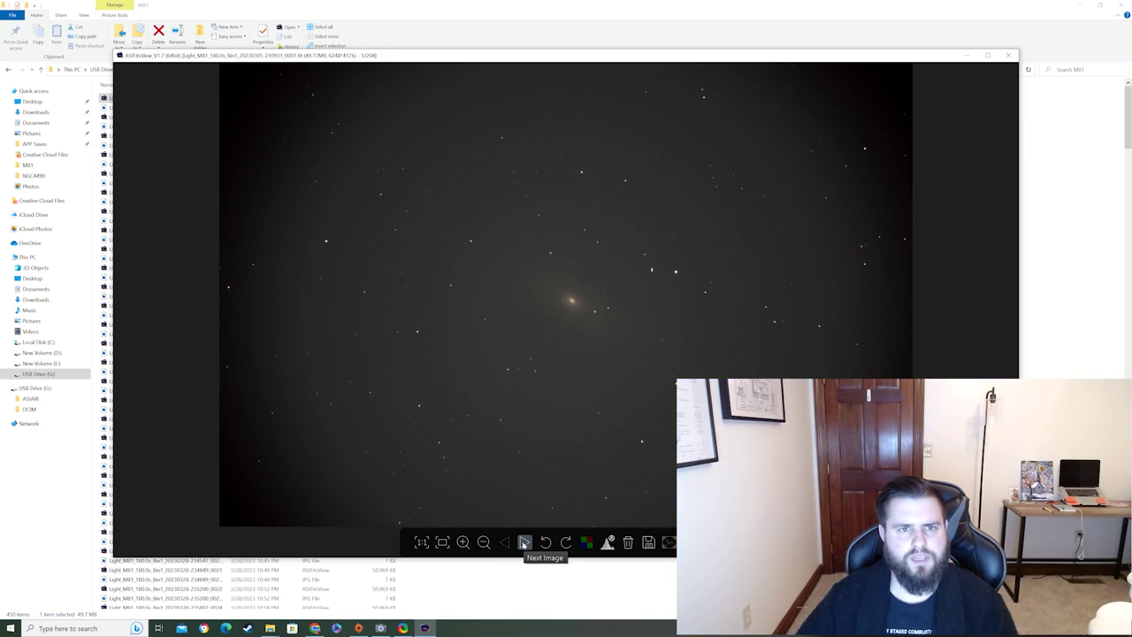
click(524, 544)
click(524, 543)
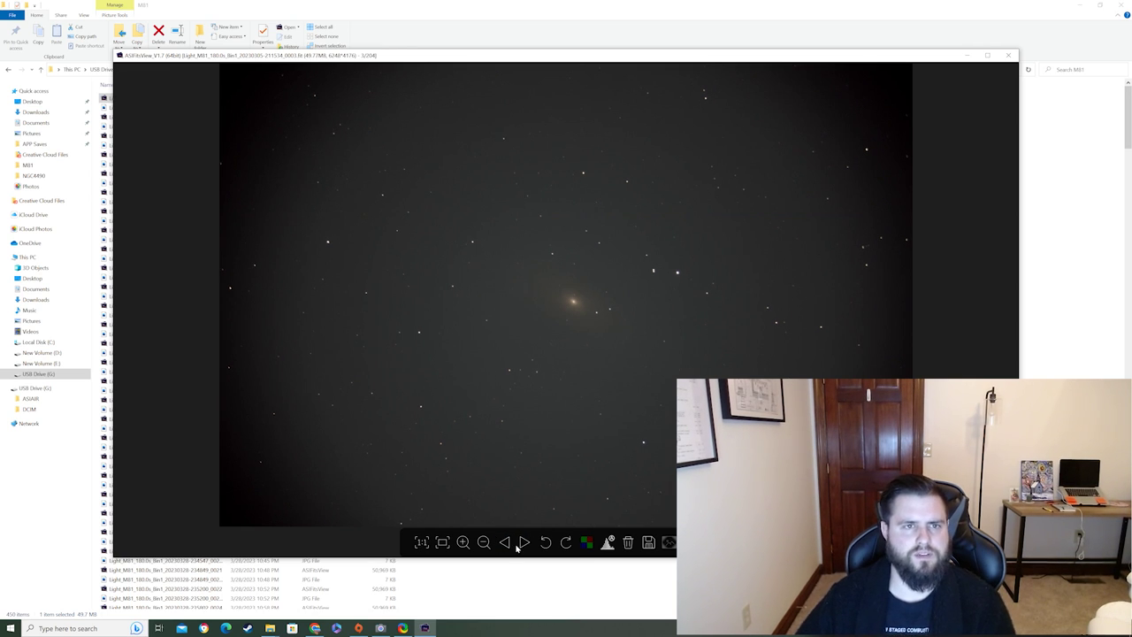
click(523, 543)
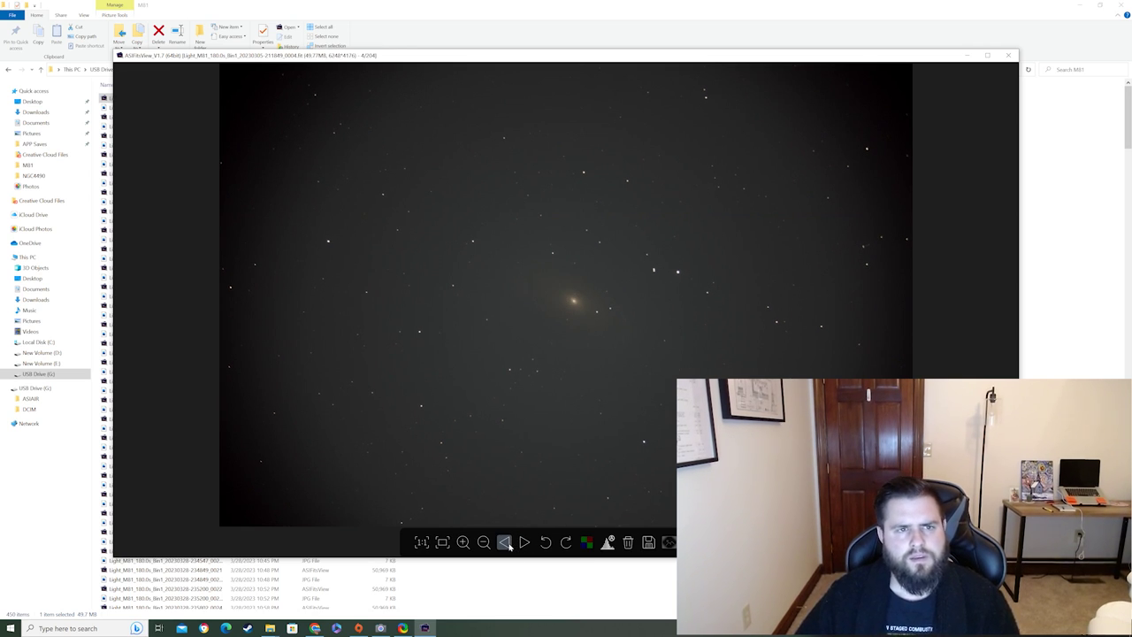
click(524, 543)
mouse_move(988, 73)
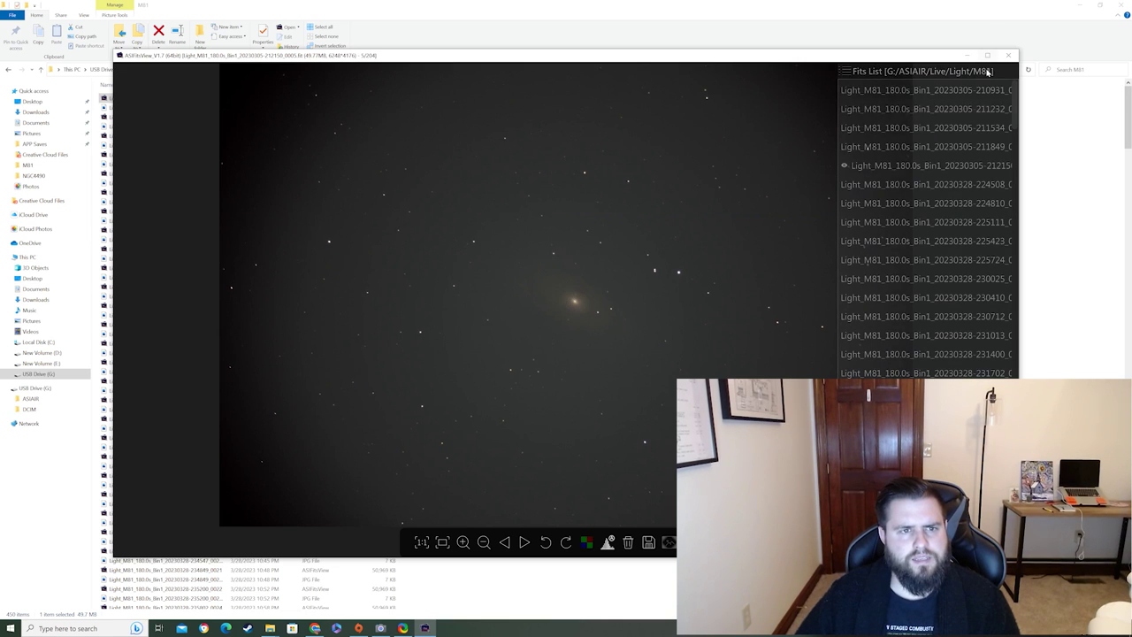
click(1008, 55)
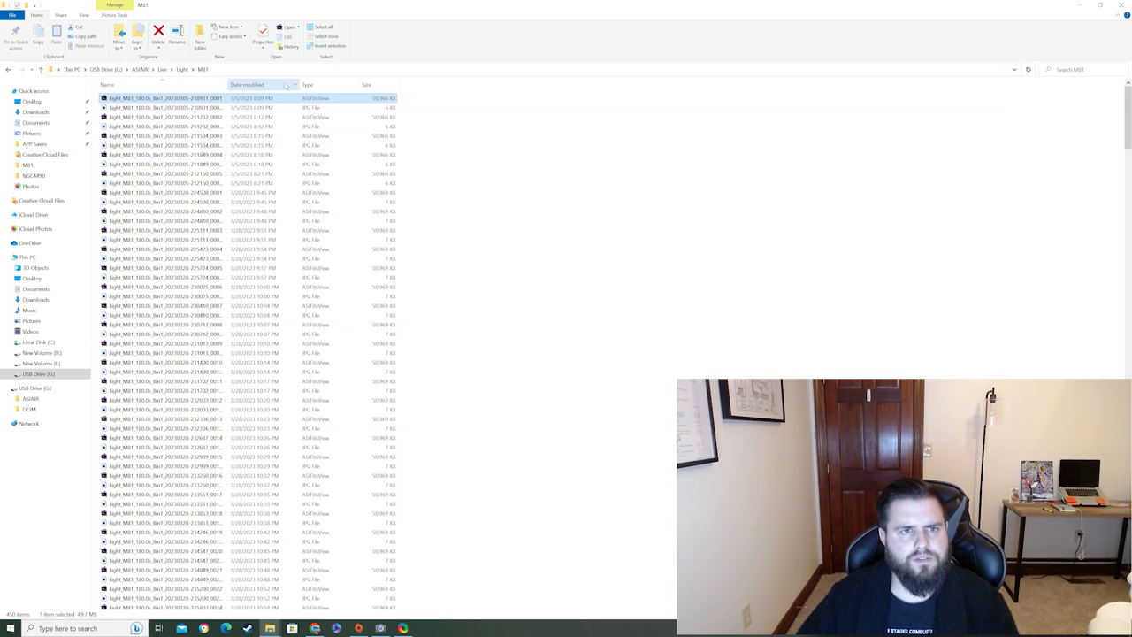
- Sort the M81 files by modification date, newest first, and inspect the March 28 light frame 233250_0016 up close
click(256, 85)
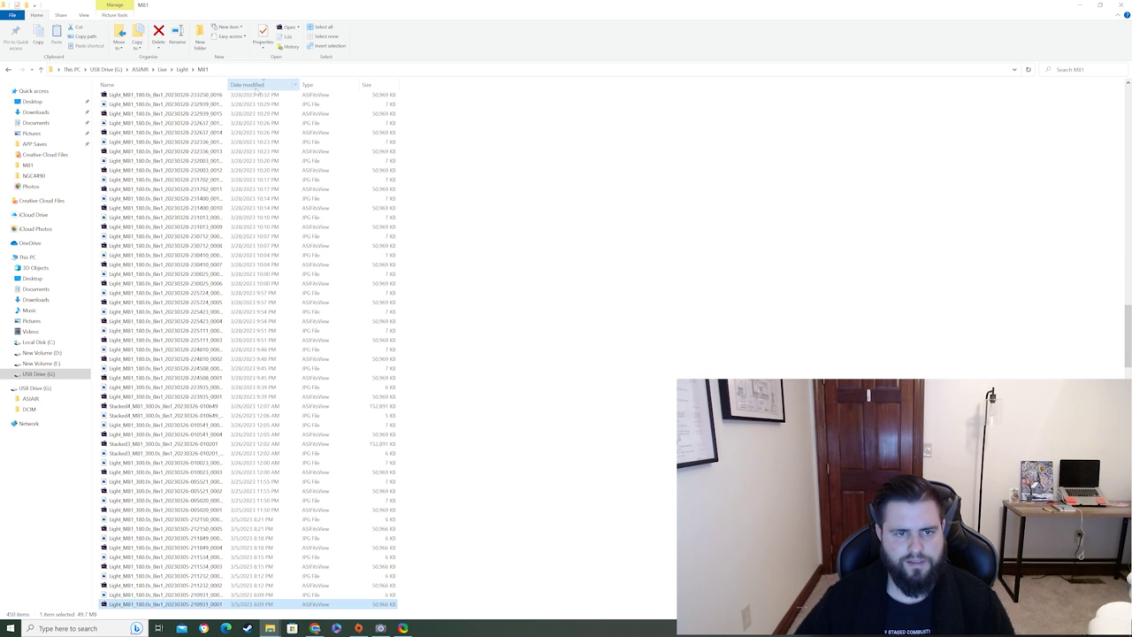
double_click(257, 95)
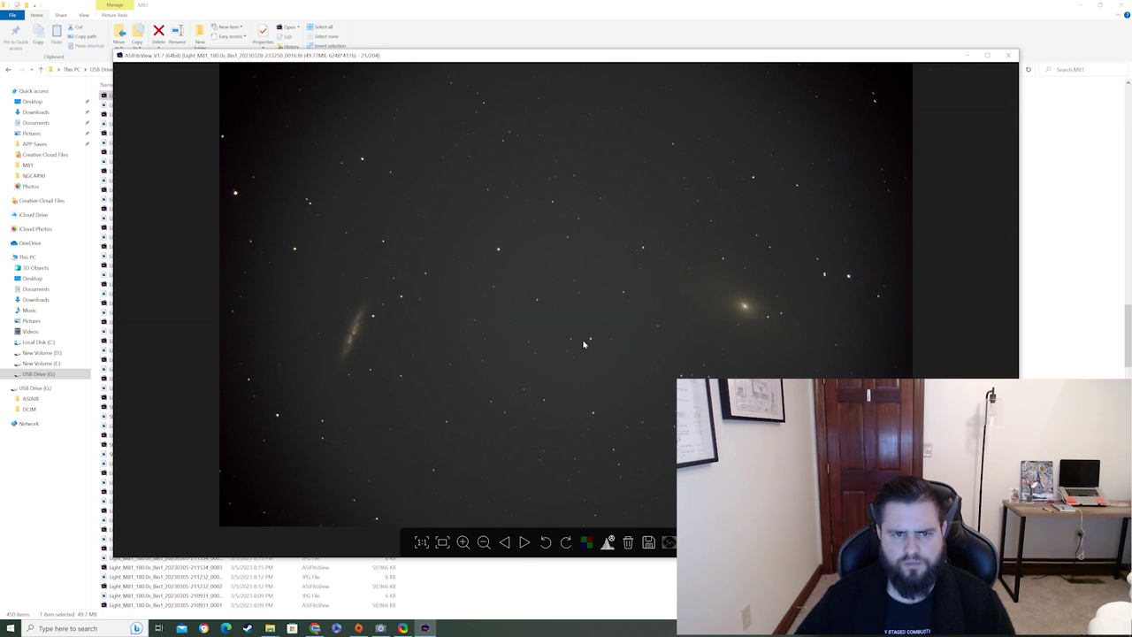
scroll(584, 344, up, 2)
scroll(560, 372, down, 2)
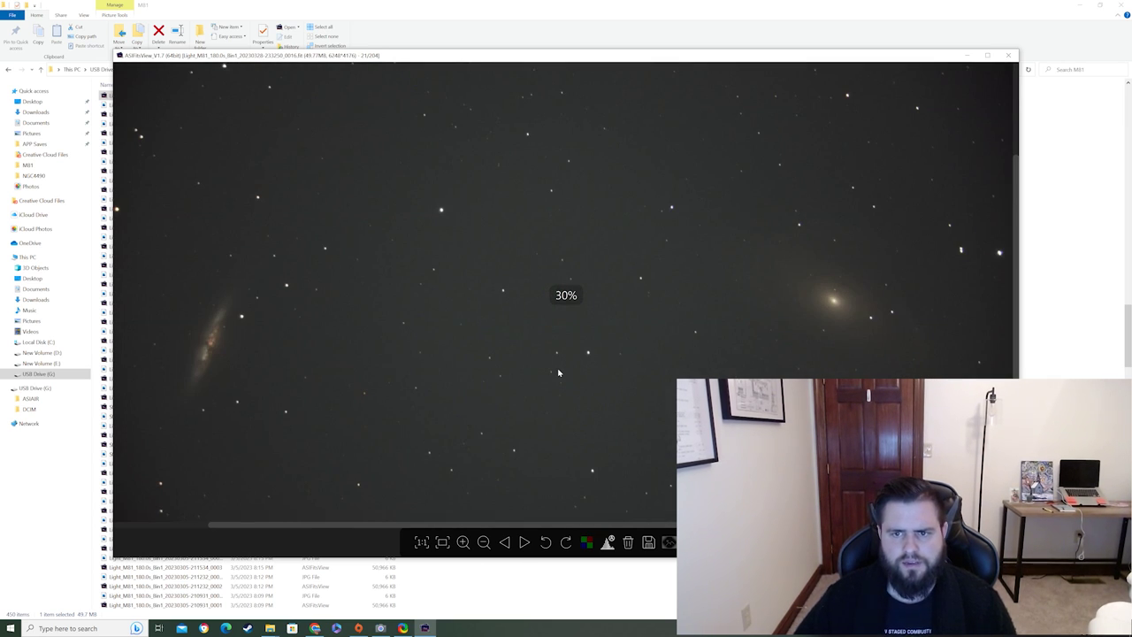
scroll(559, 372, down, 1)
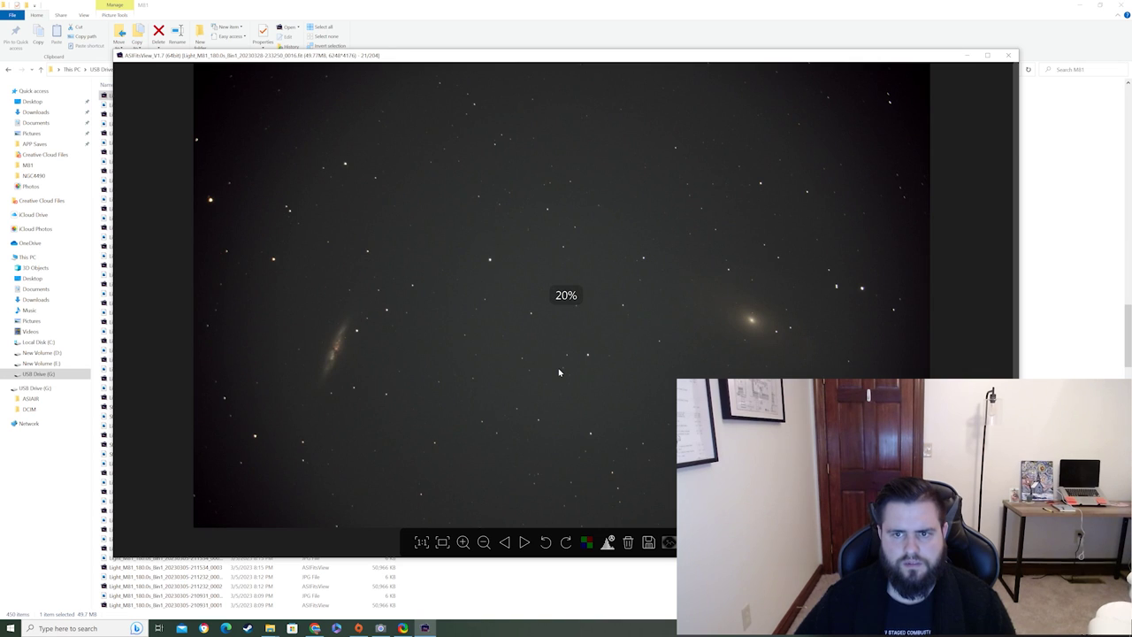
scroll(559, 372, up, 1)
scroll(560, 373, down, 1)
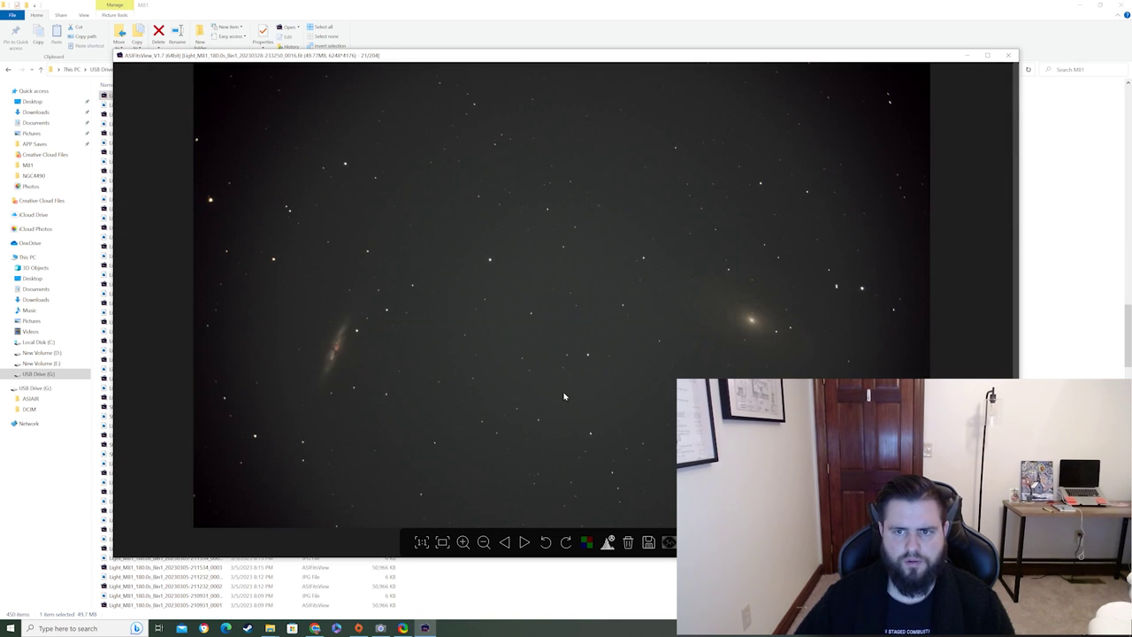
scroll(559, 344, up, 3)
scroll(560, 340, down, 3)
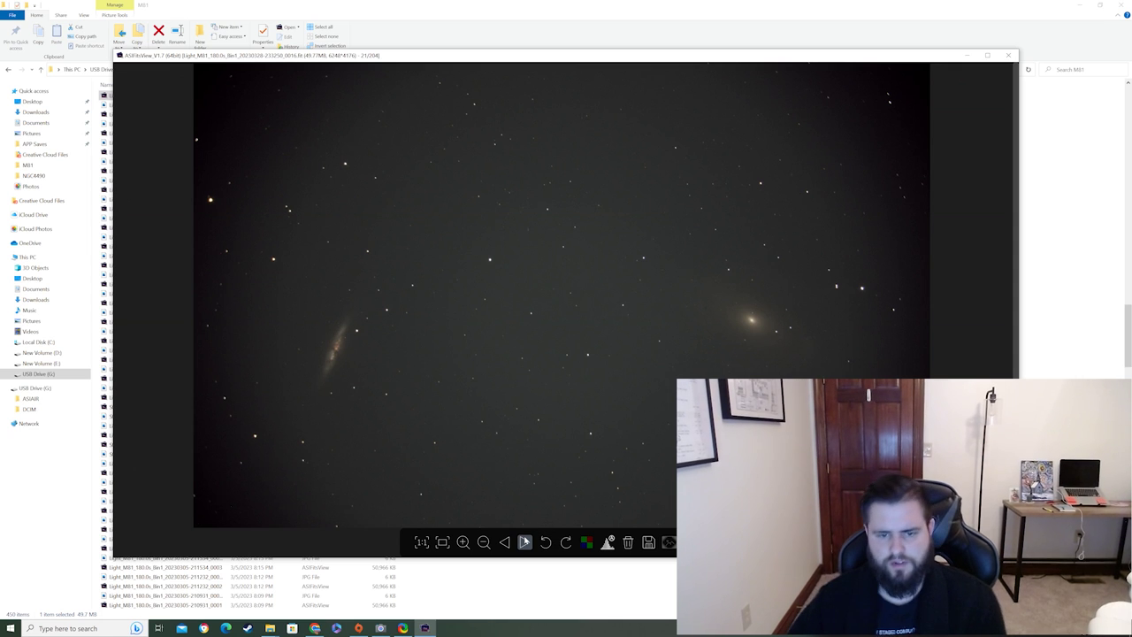
- Review the M81 light frames following 233250_0016 one by one, up to frame 0032 from March 29, for image quality
click(524, 541)
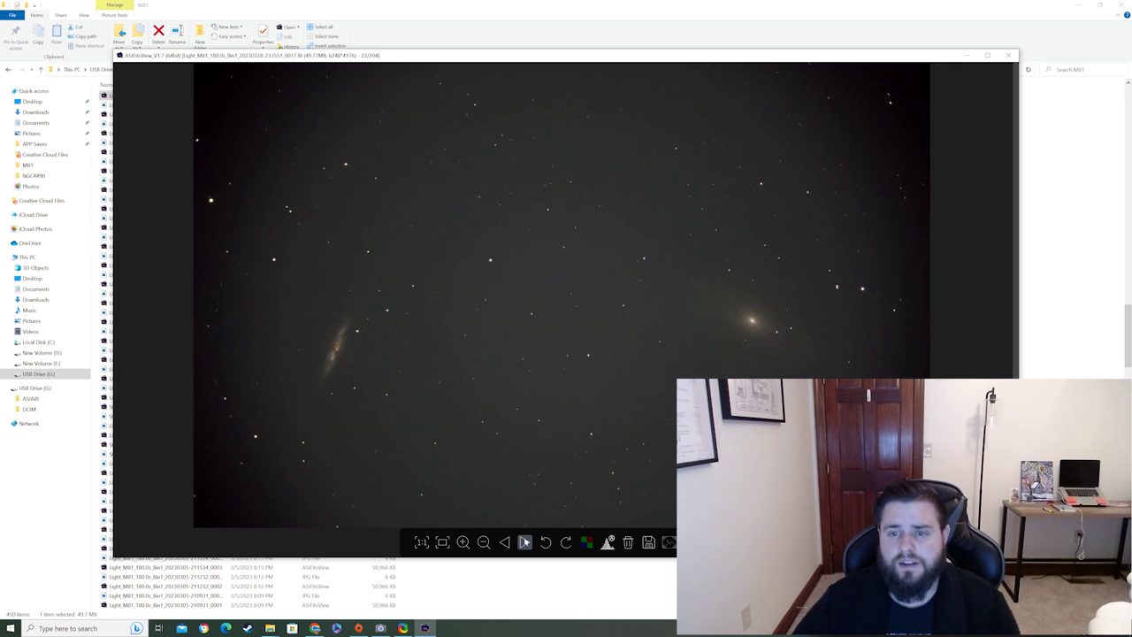
click(525, 541)
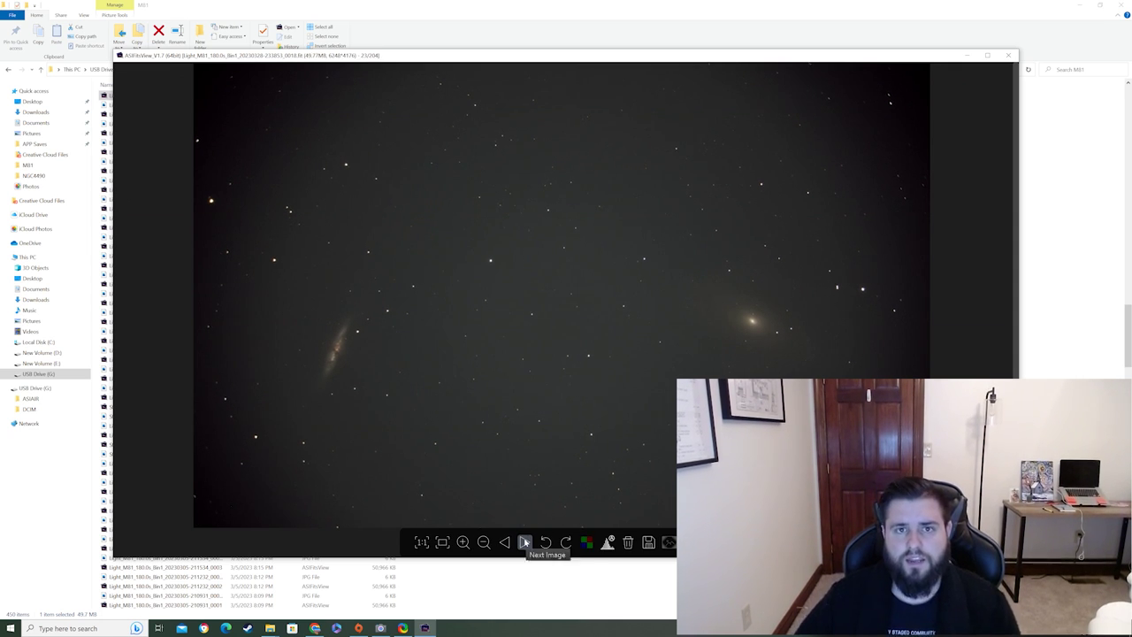
click(524, 541)
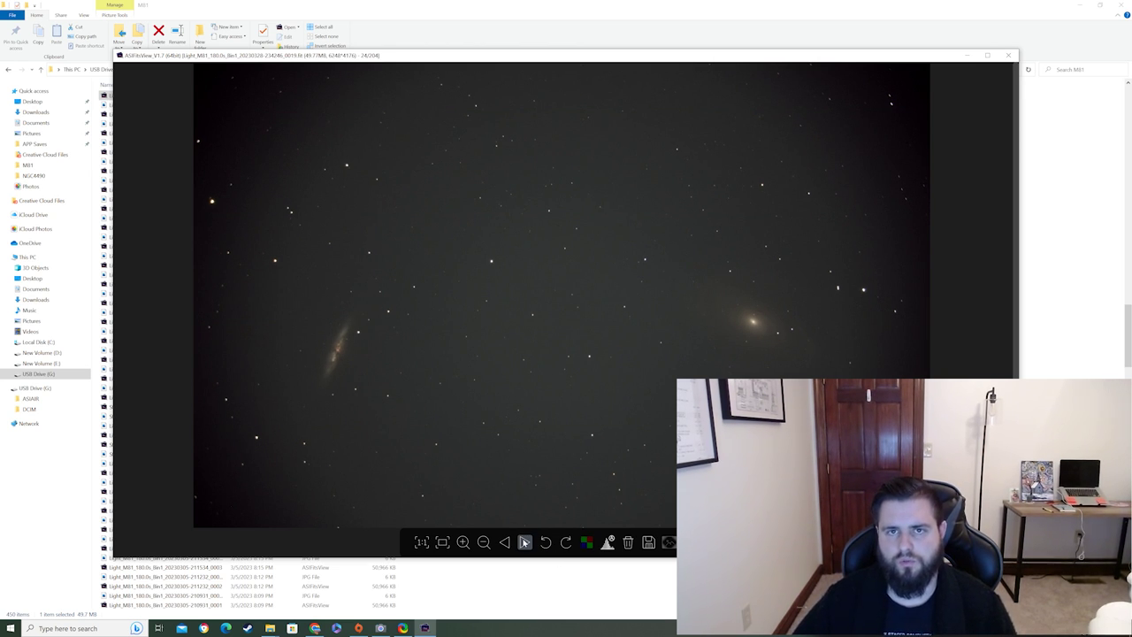
click(525, 542)
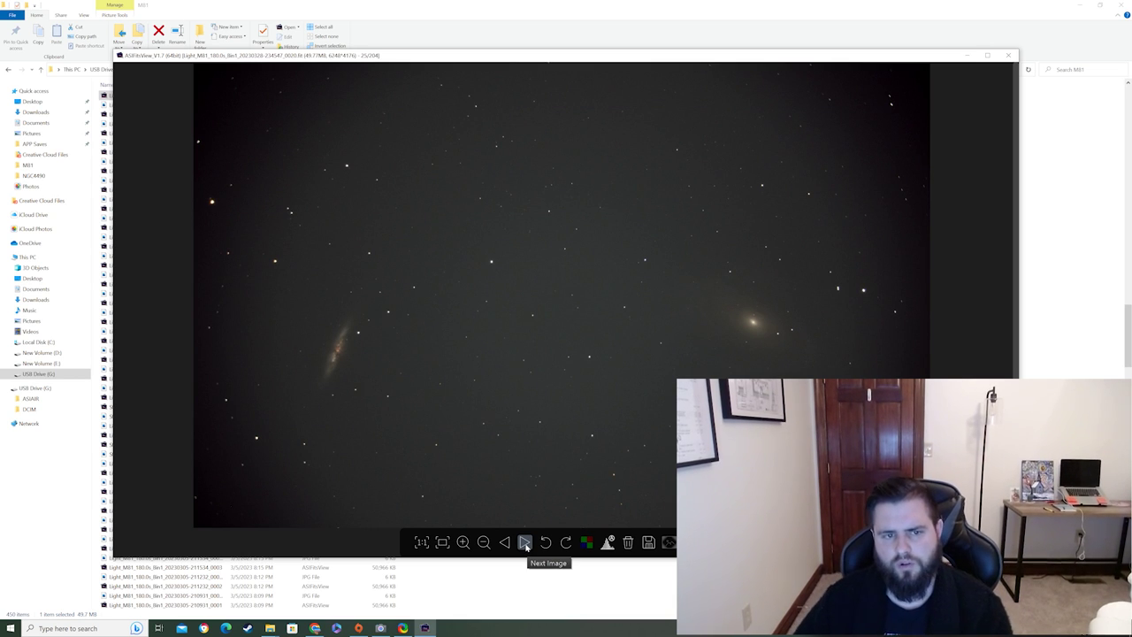
click(524, 542)
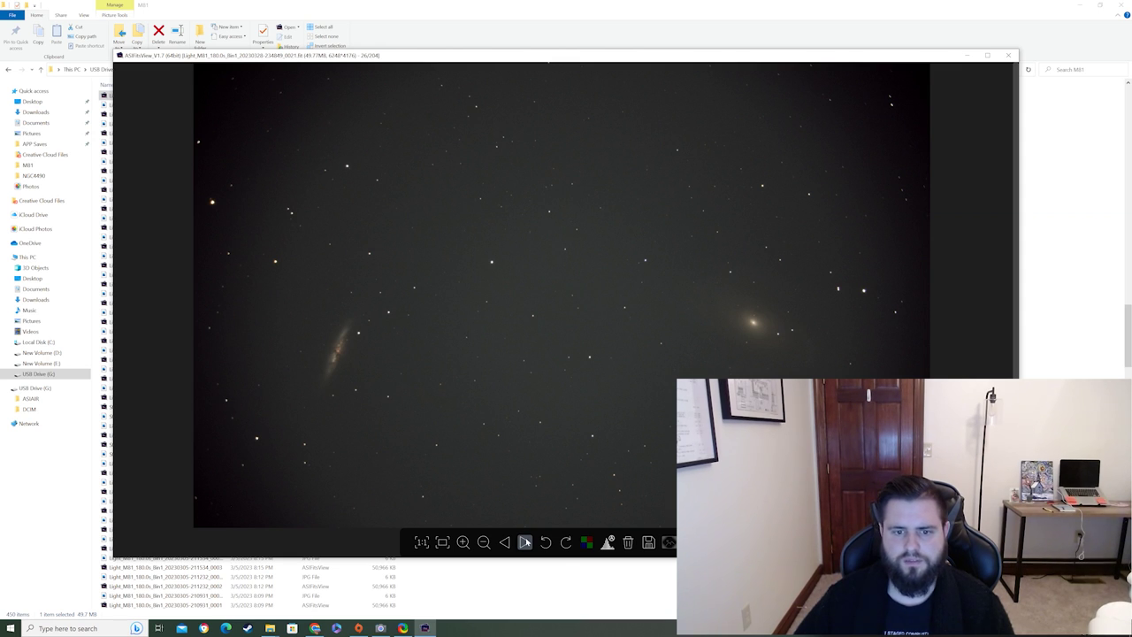
click(526, 541)
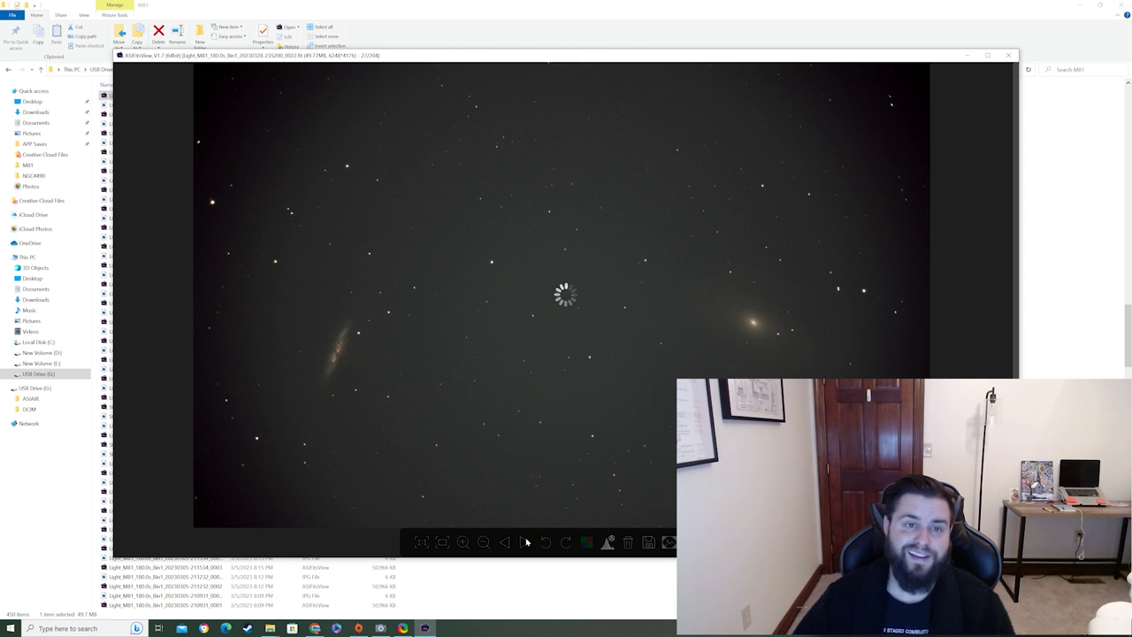
click(525, 541)
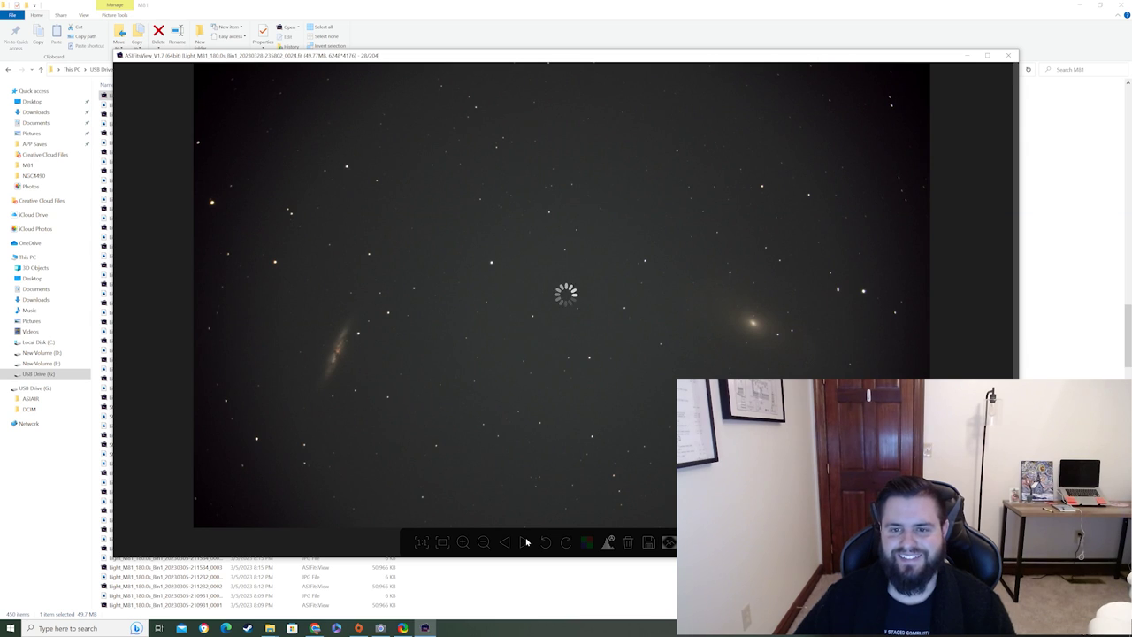
click(526, 542)
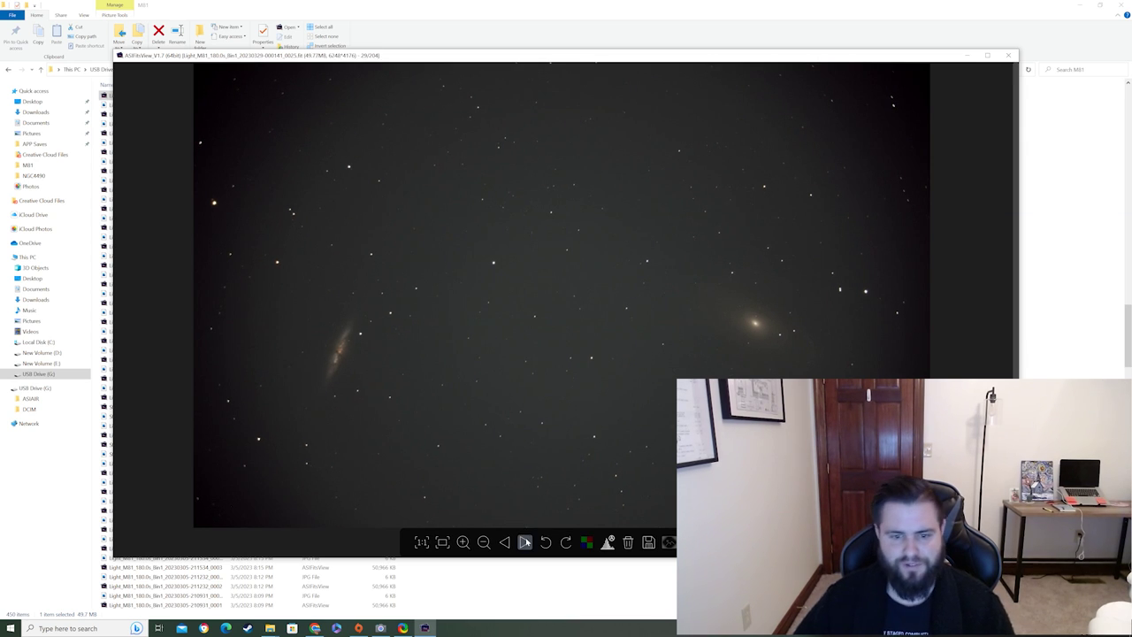
click(526, 542)
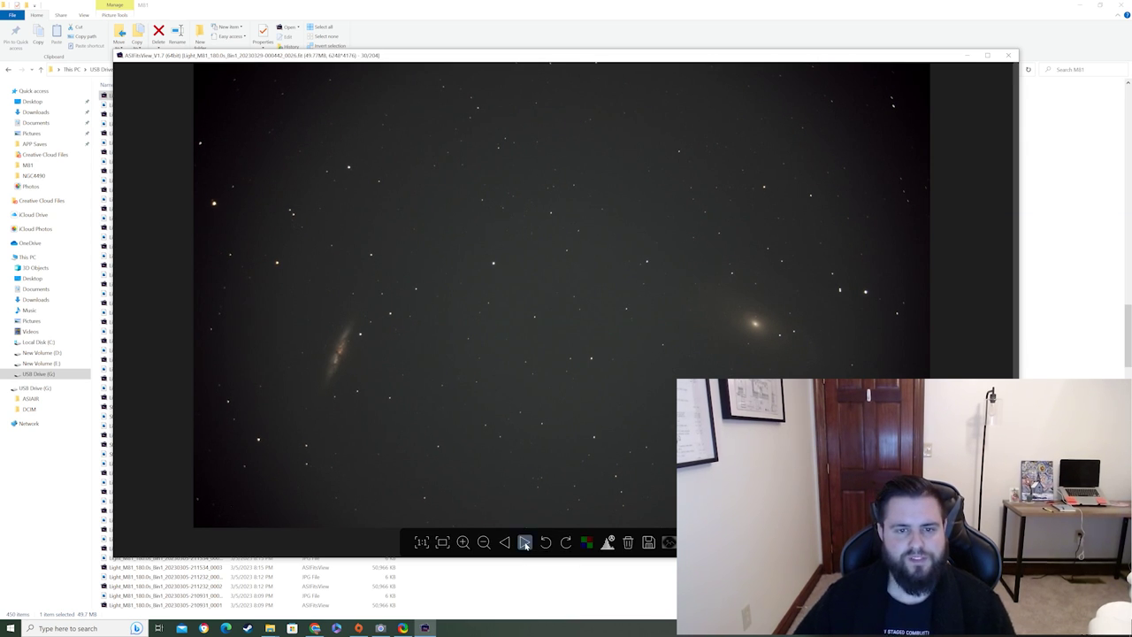
click(525, 541)
click(525, 542)
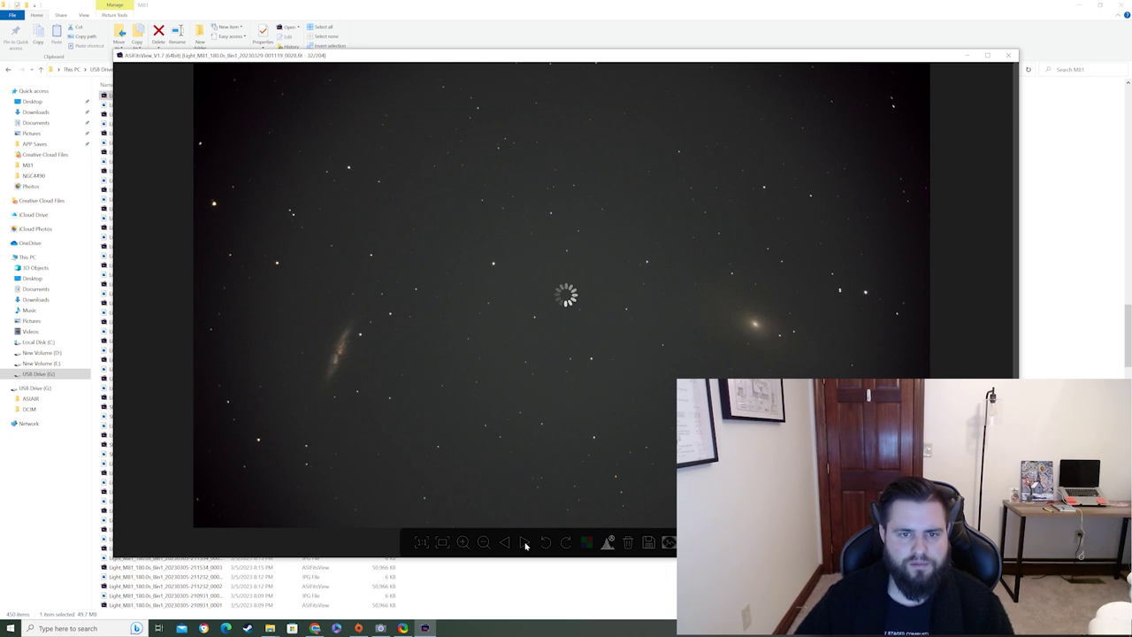
click(526, 543)
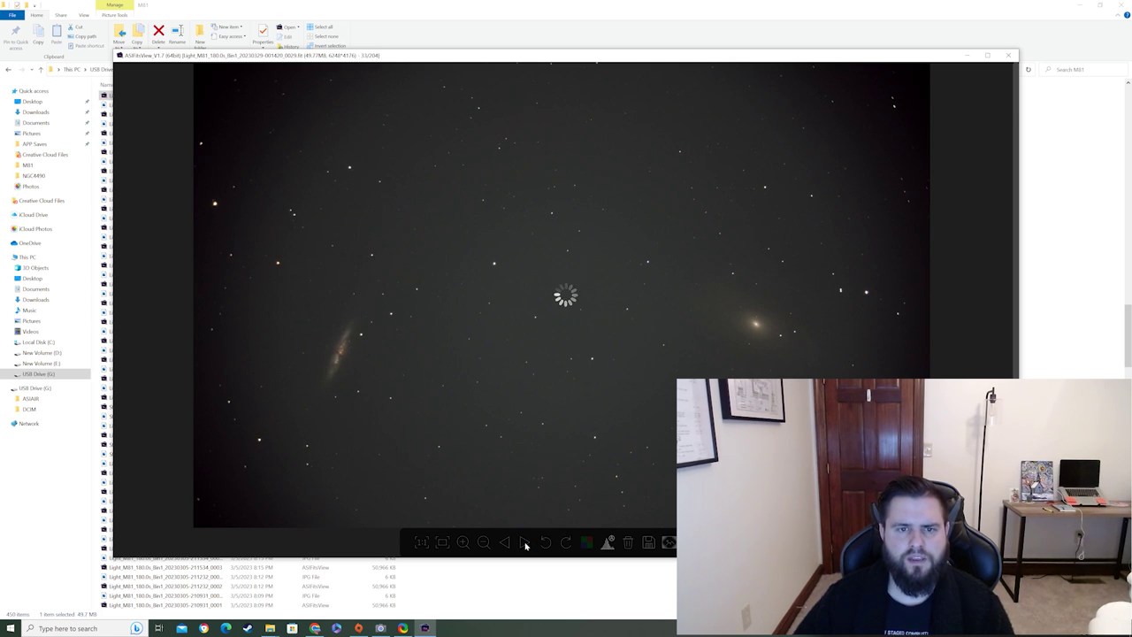
click(525, 543)
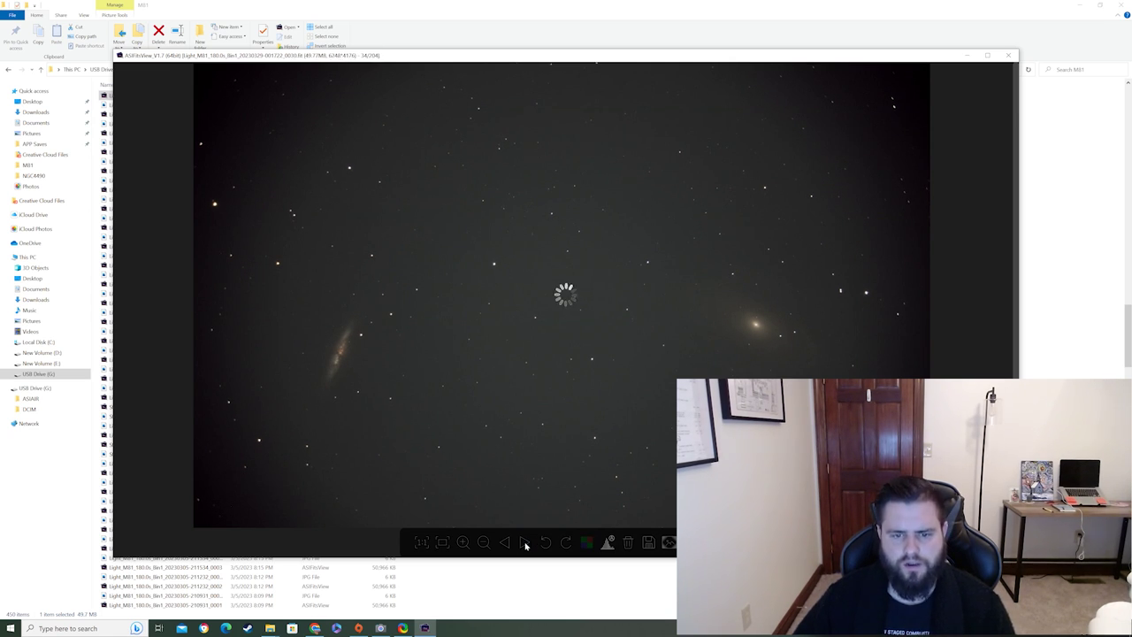
click(526, 543)
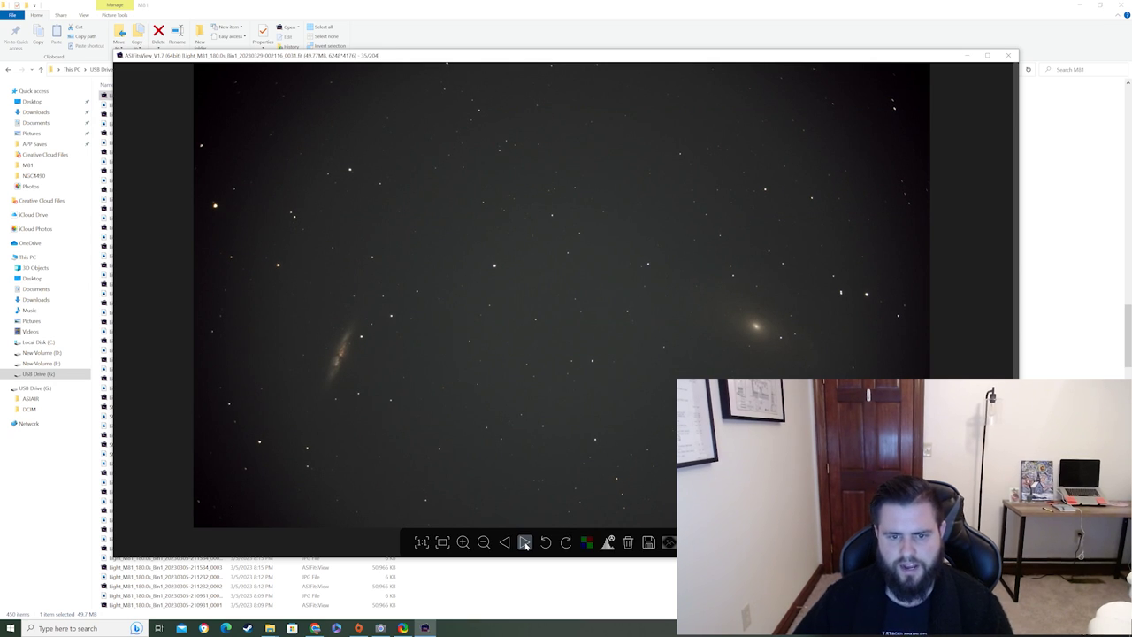
click(526, 543)
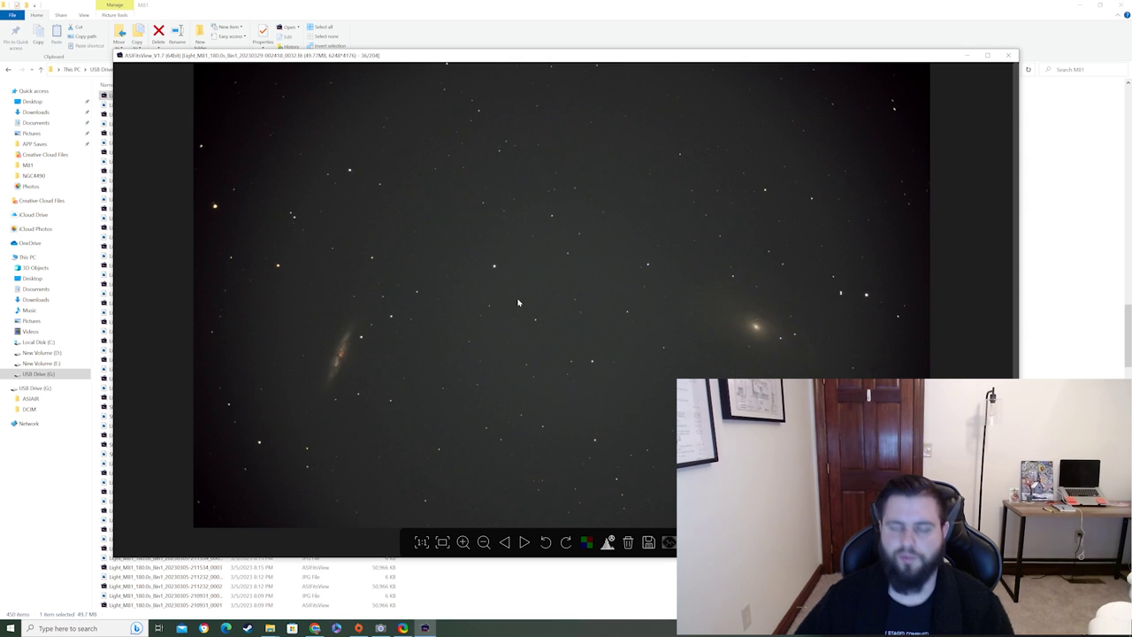
- Inspect M81 light frame 0032 up close, review the following frames up to 0037, and check the stars in 0037 up close
scroll(503, 276, up, 2)
scroll(502, 277, down, 2)
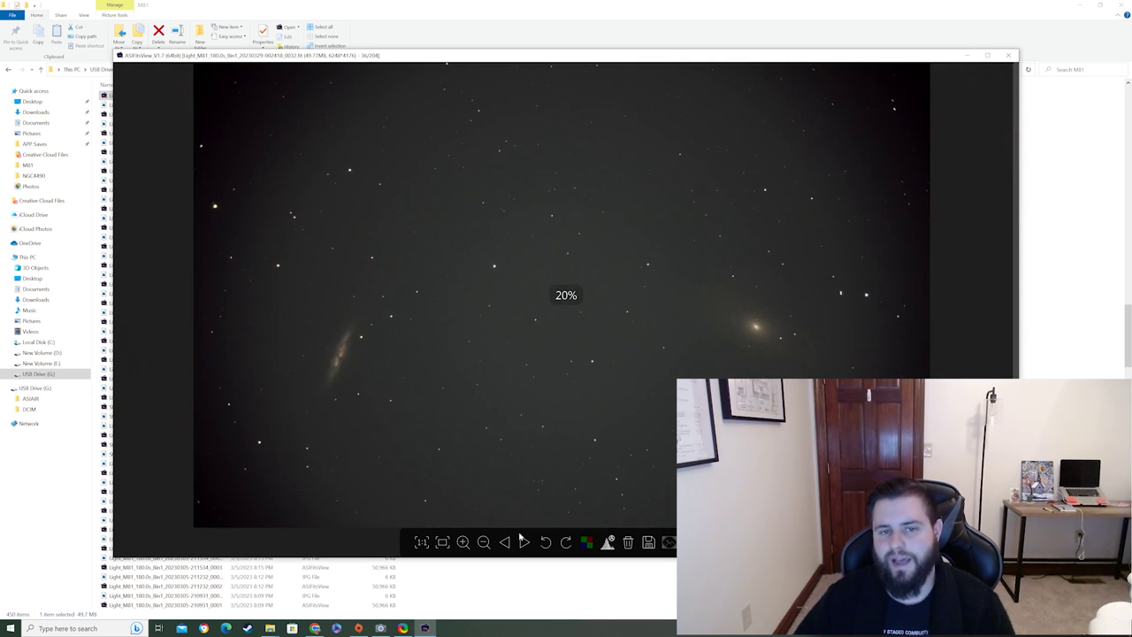
click(525, 542)
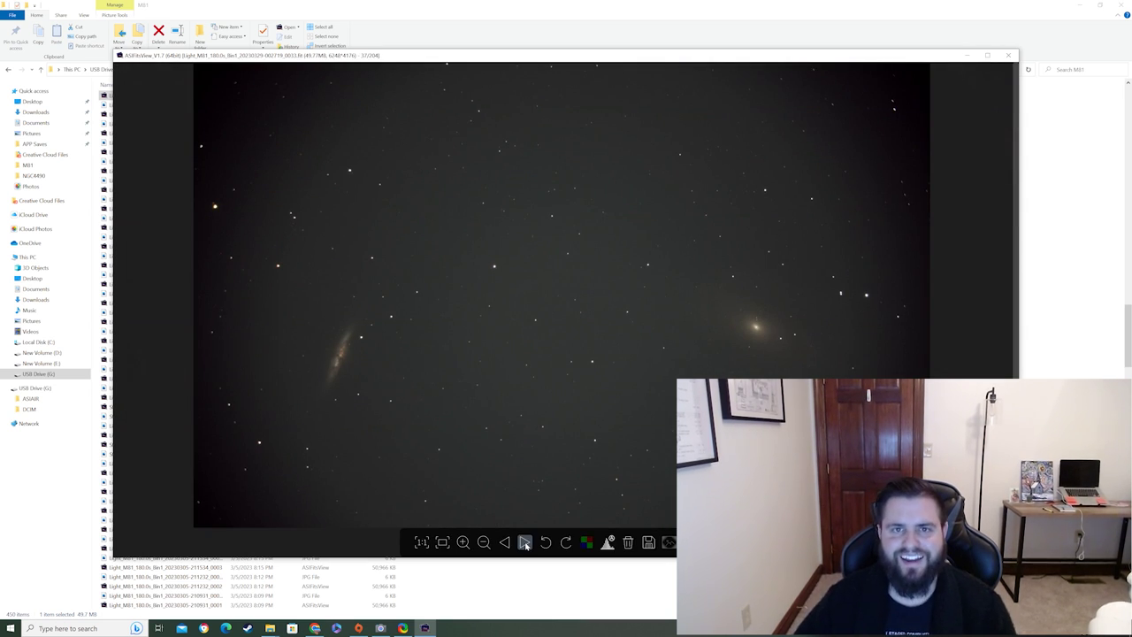
click(525, 542)
click(525, 542)
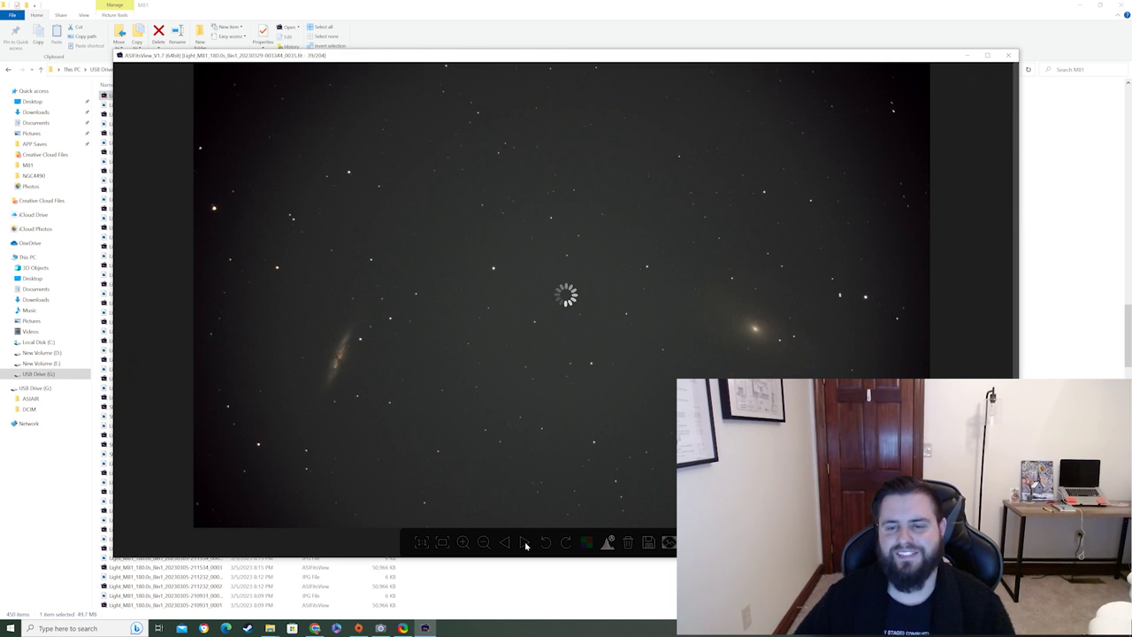
click(524, 543)
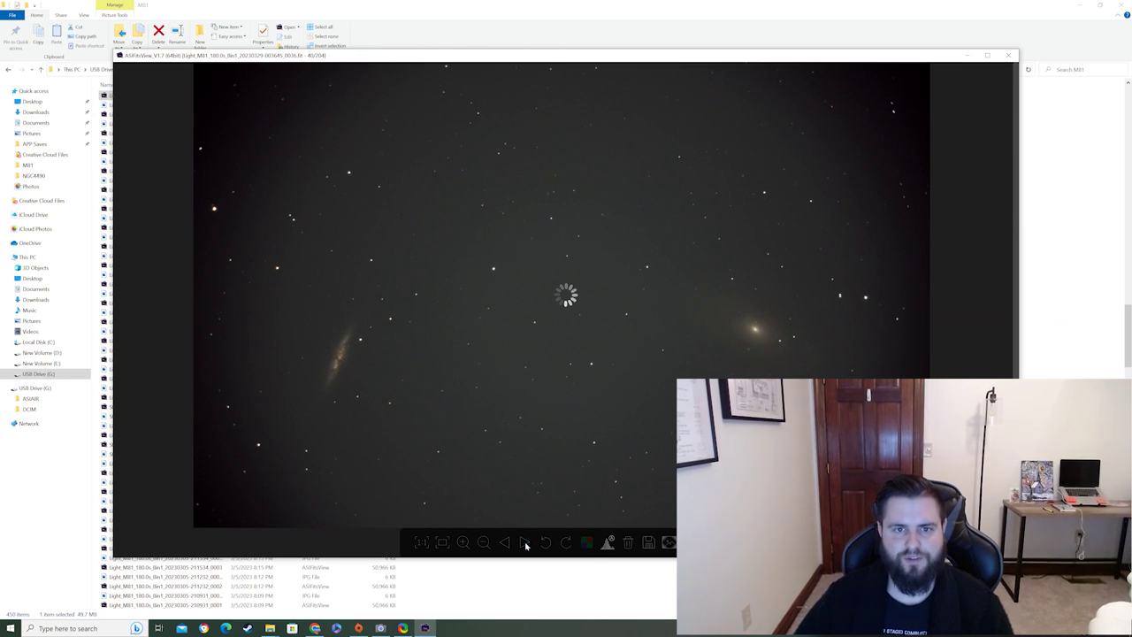
click(524, 544)
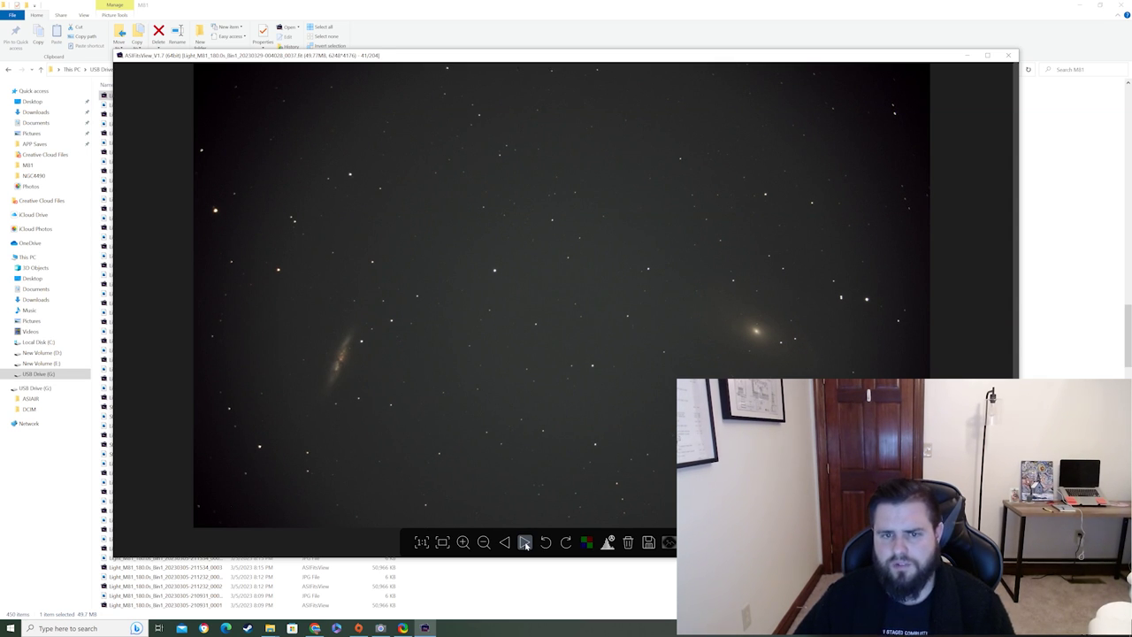
scroll(506, 326, up, 3)
scroll(506, 328, down, 3)
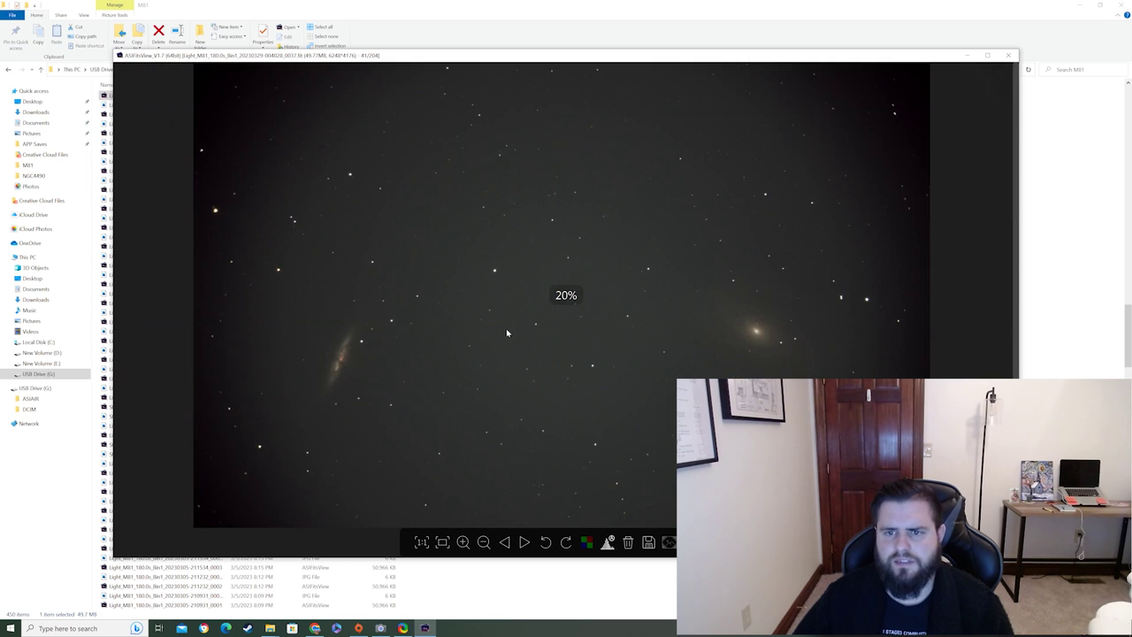
- Review the M81 light frames from 0038 to 0040 and examine the galaxy and surrounding stars in 0040 up close
click(523, 542)
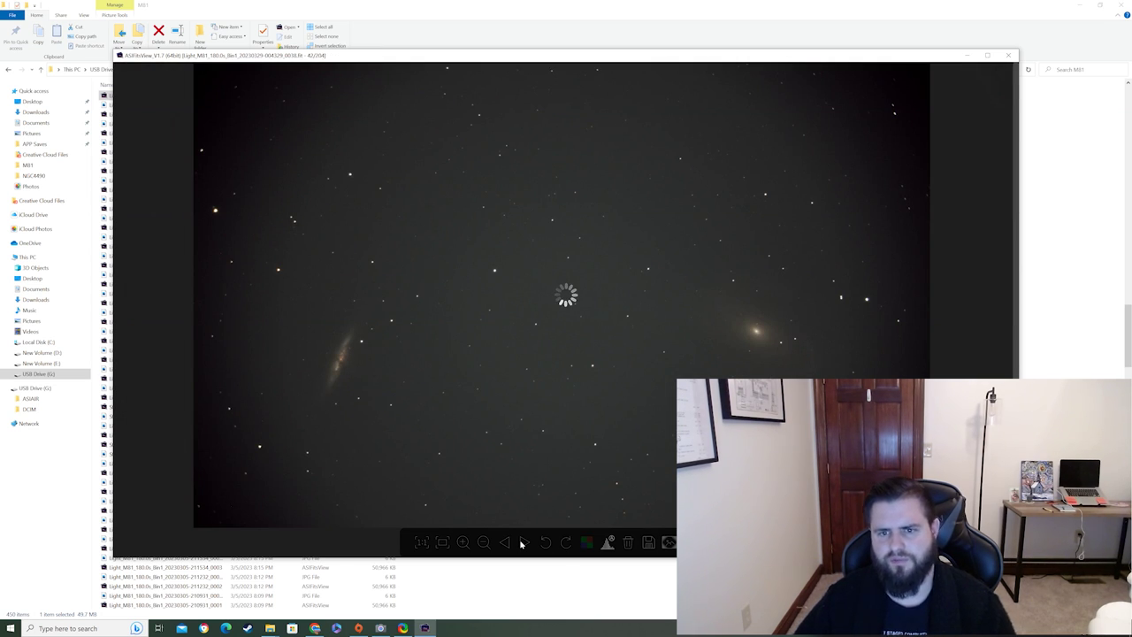
click(522, 544)
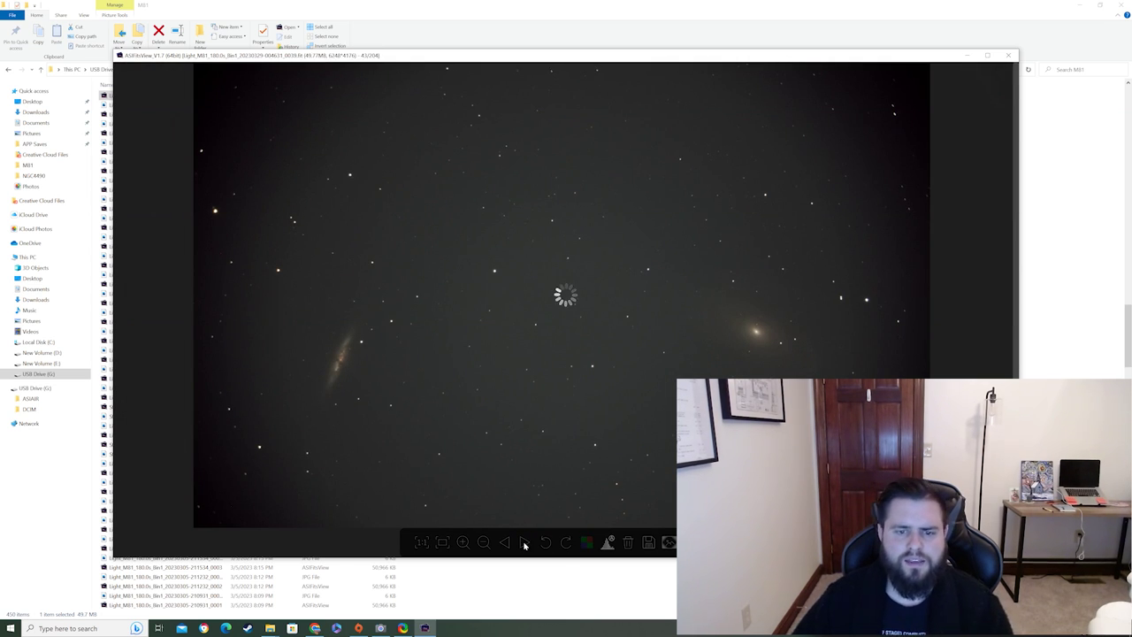
click(524, 544)
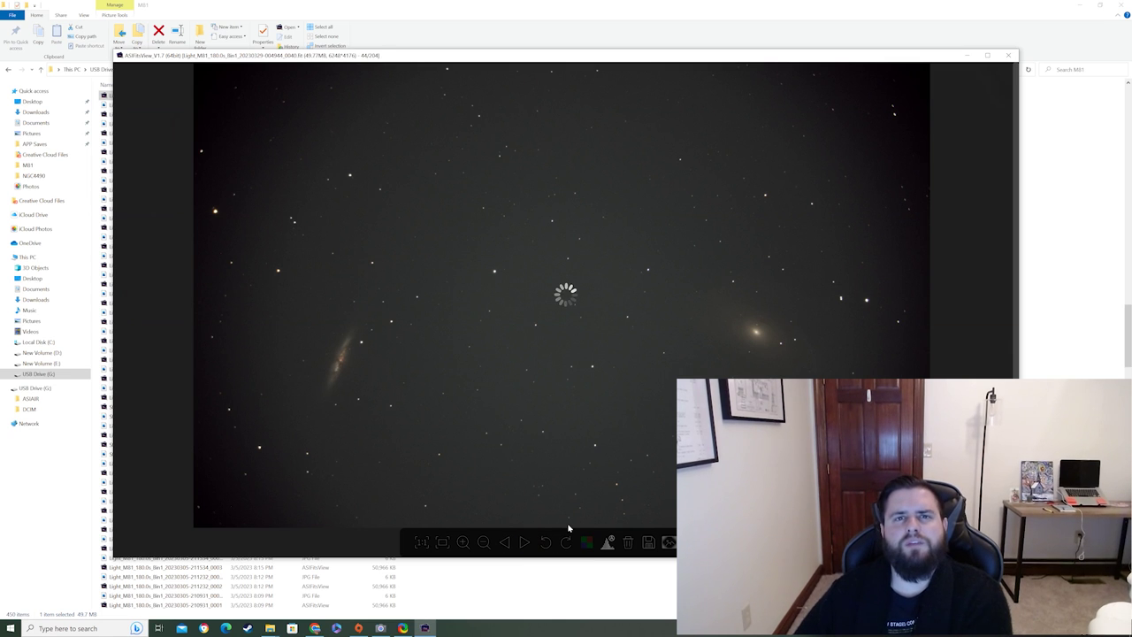
scroll(789, 361, up, 3)
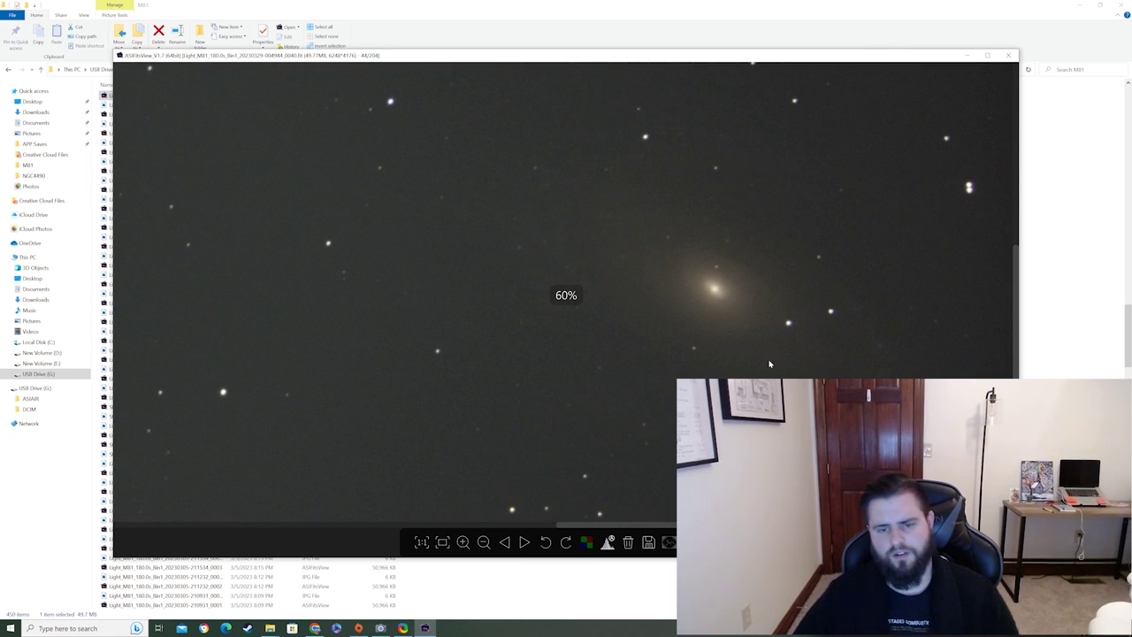
scroll(700, 325, down, 2)
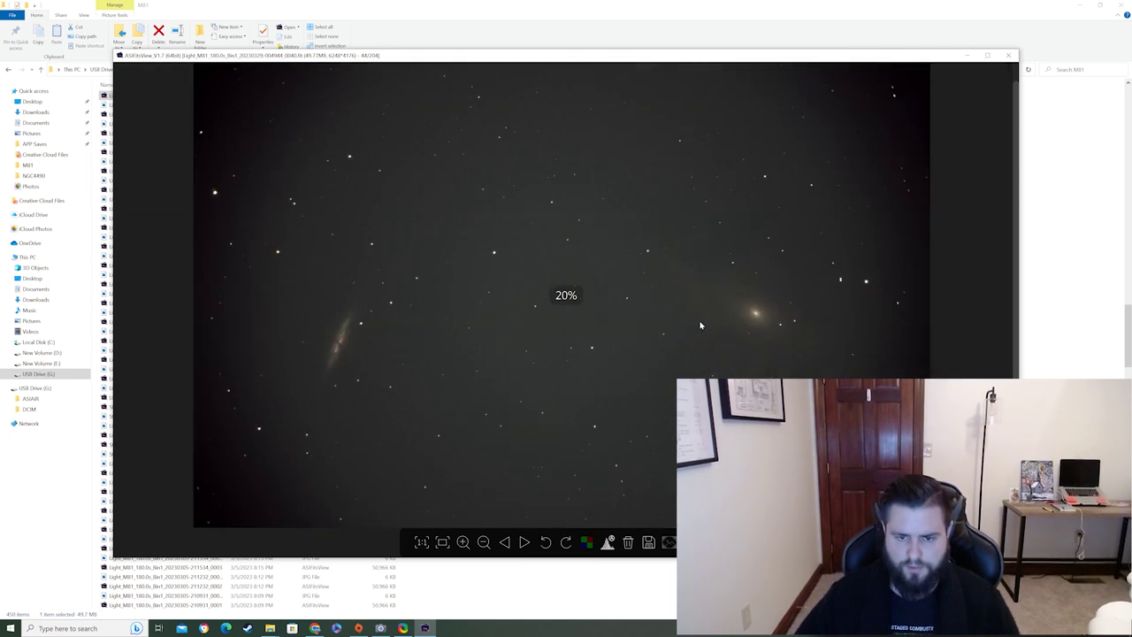
- Review the M81 light frames from 0041 to 0049 one by one and examine the stars in 0049 up close
click(525, 543)
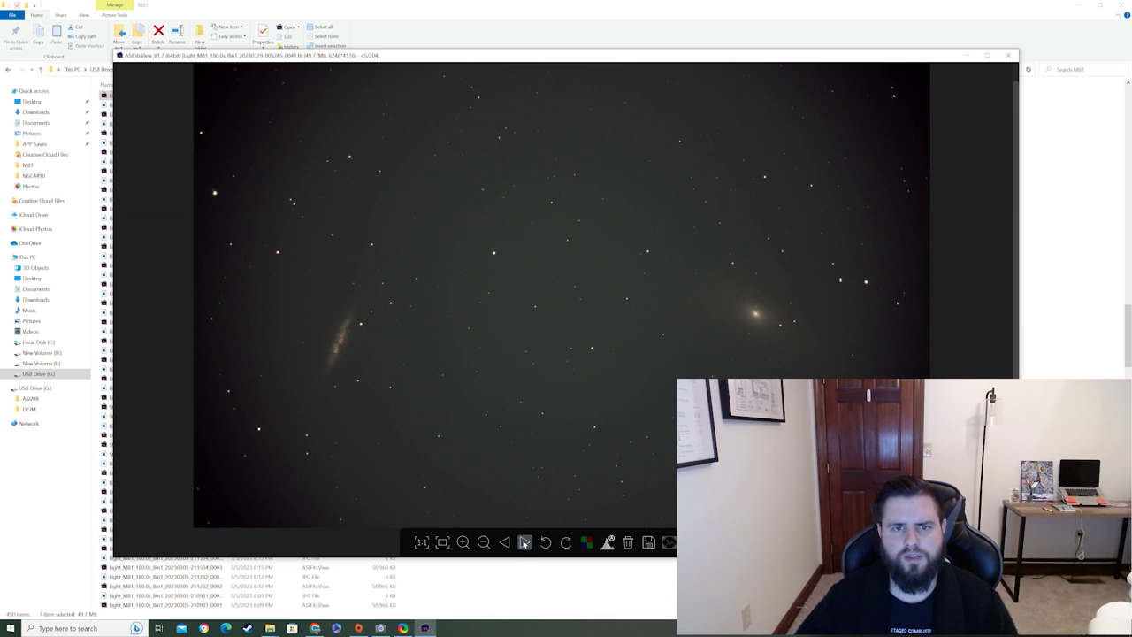
click(525, 543)
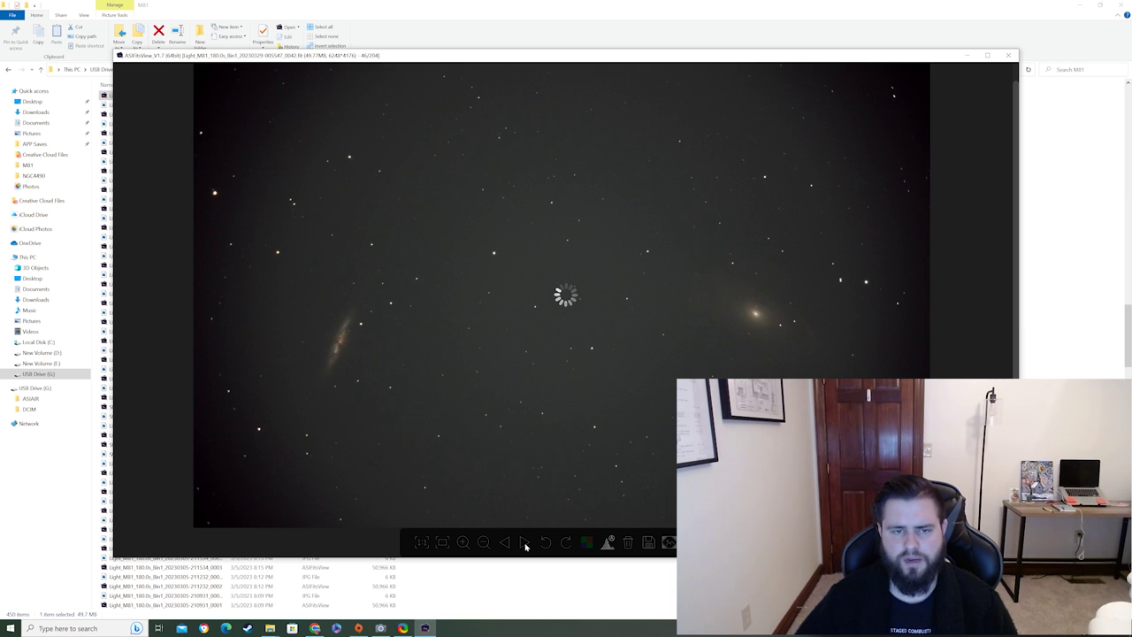
click(525, 544)
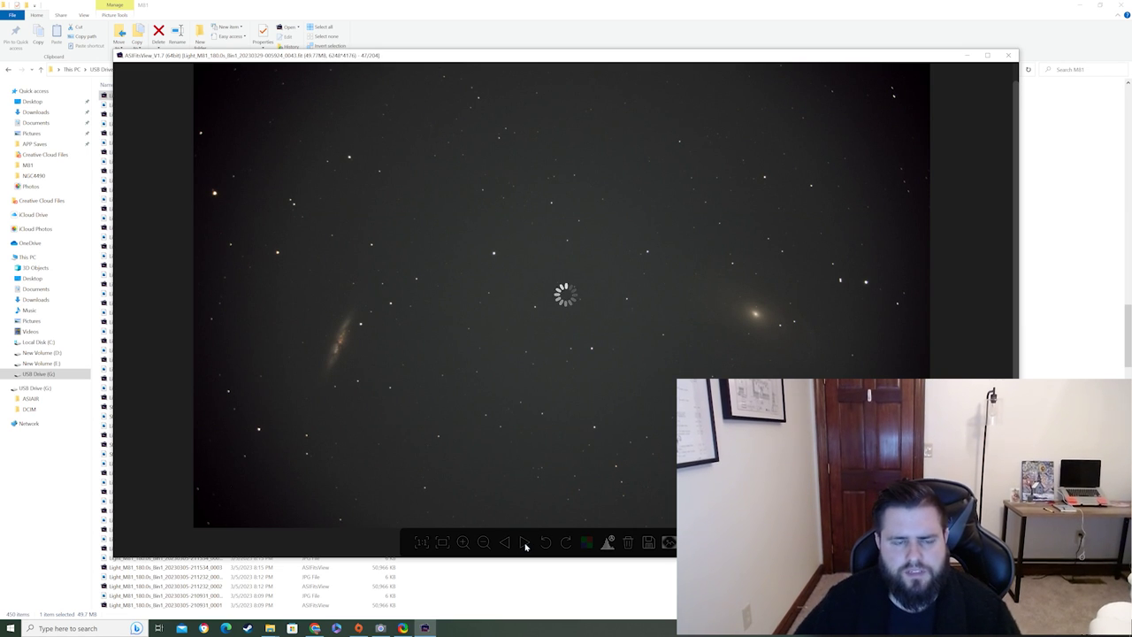
click(525, 545)
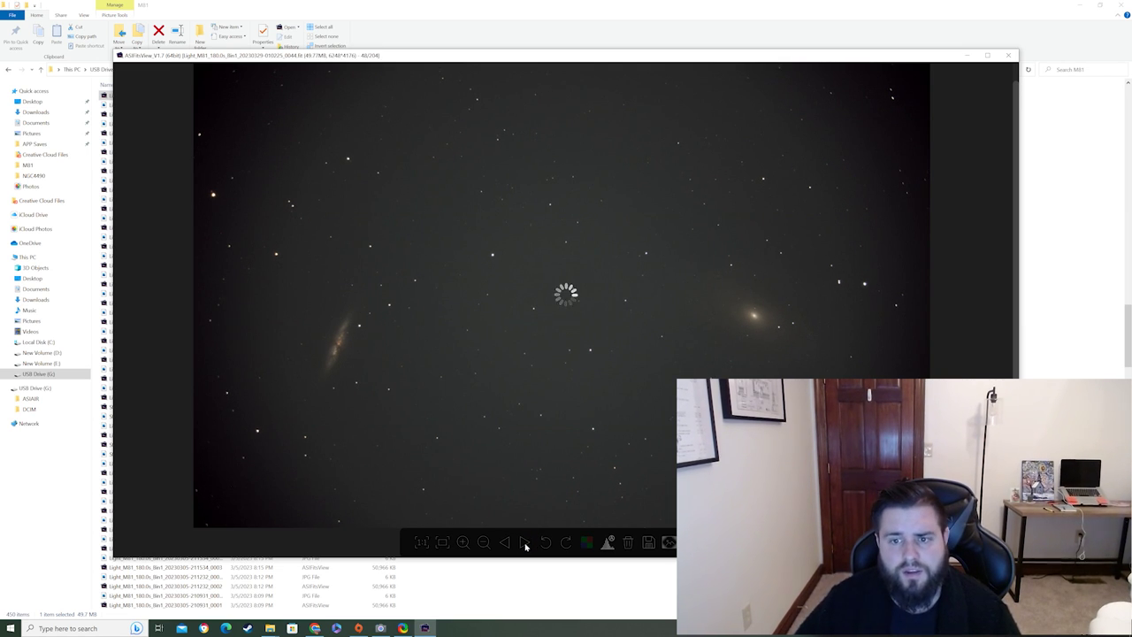
click(525, 546)
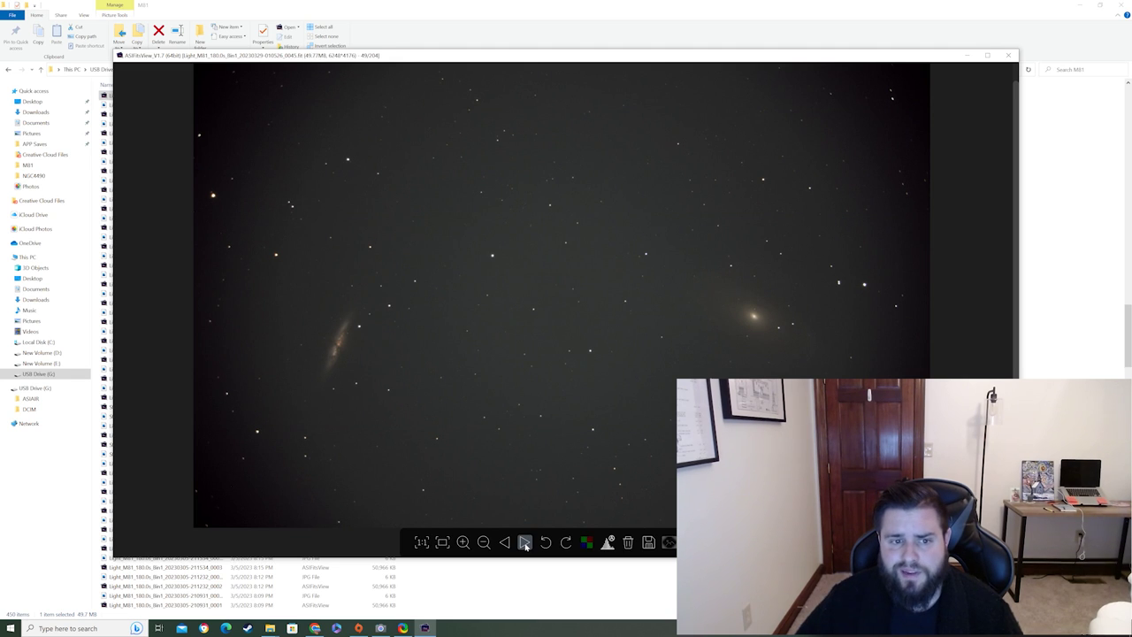
click(525, 545)
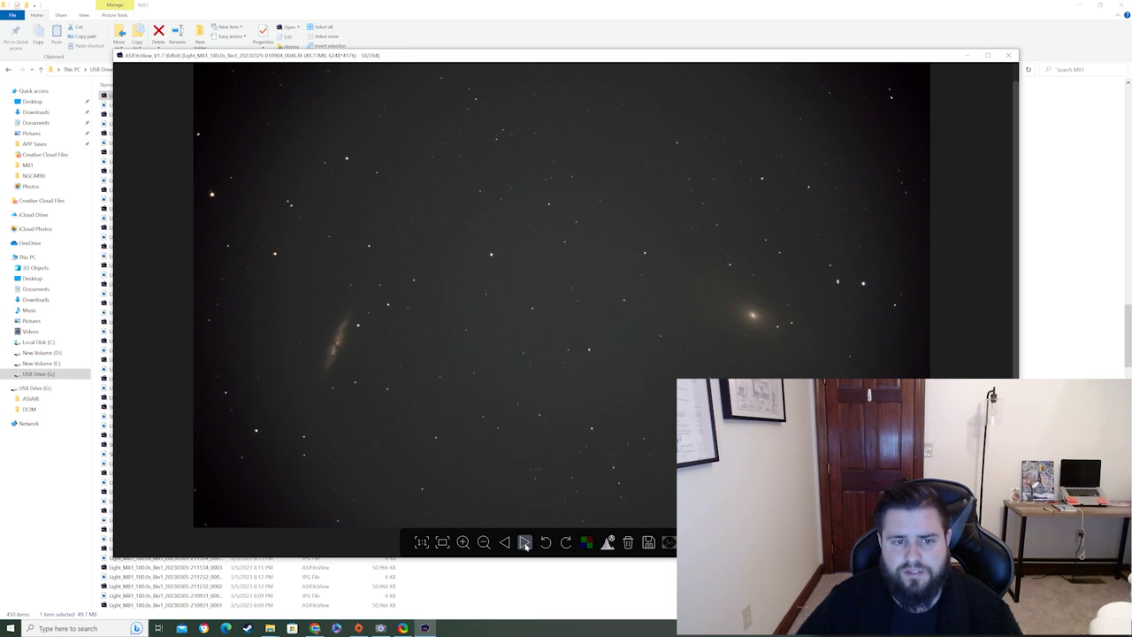
click(525, 546)
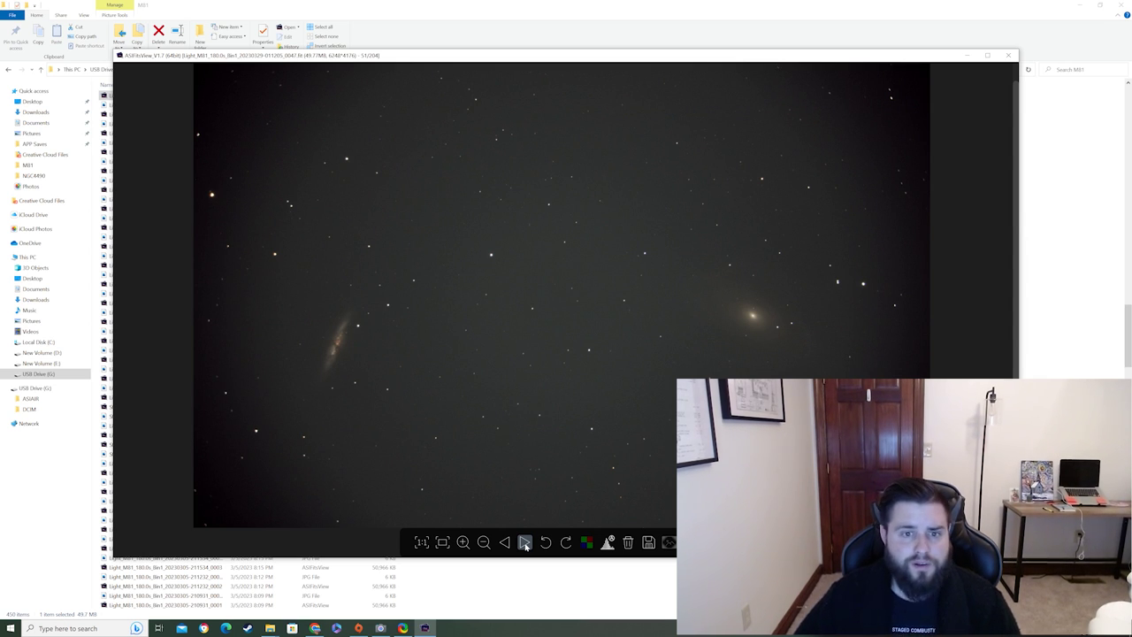
click(524, 542)
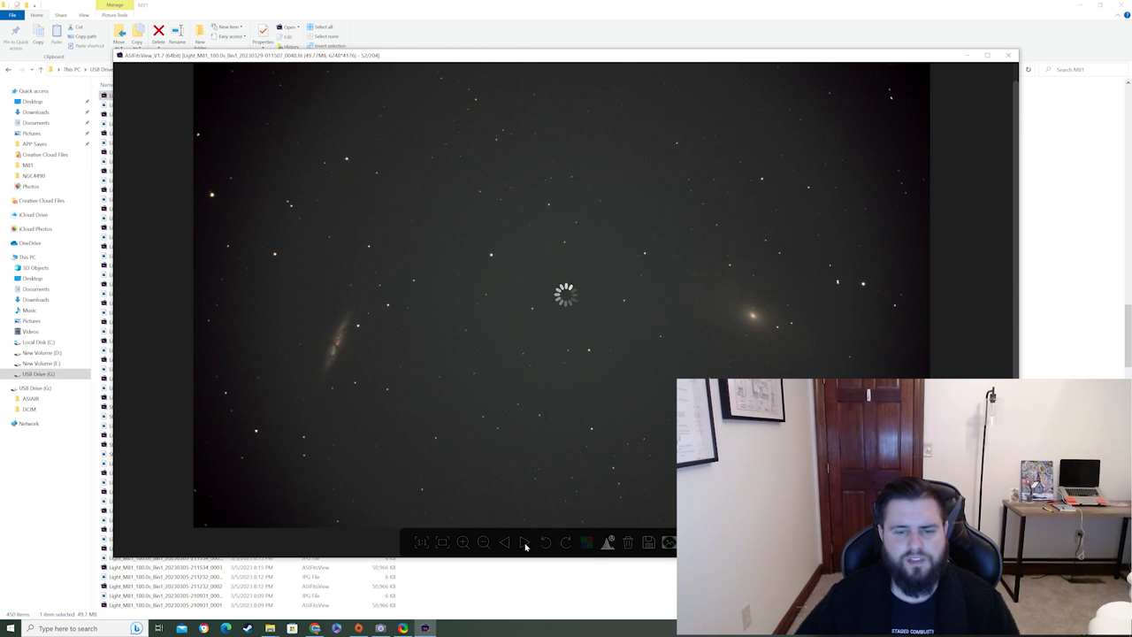
click(525, 542)
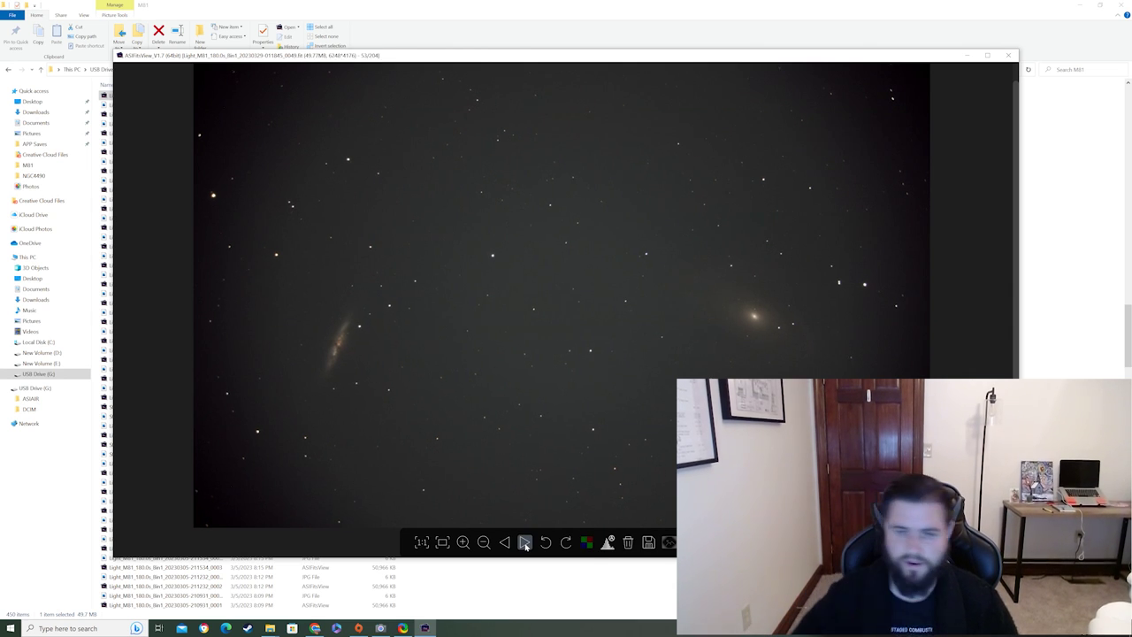
scroll(510, 254, up, 3)
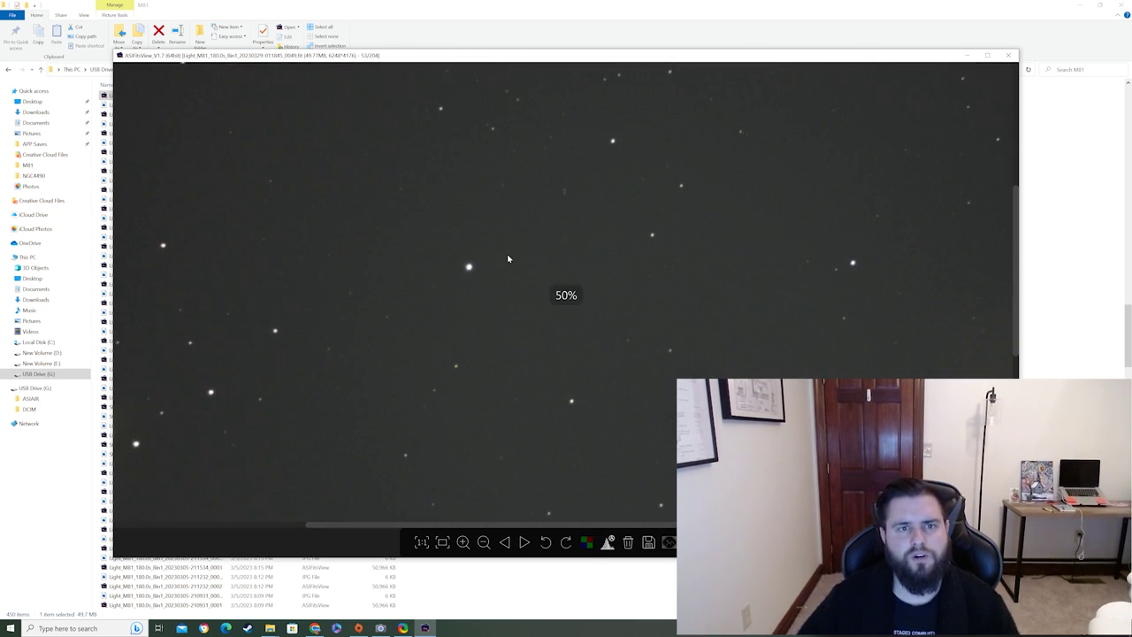
scroll(509, 258, down, 4)
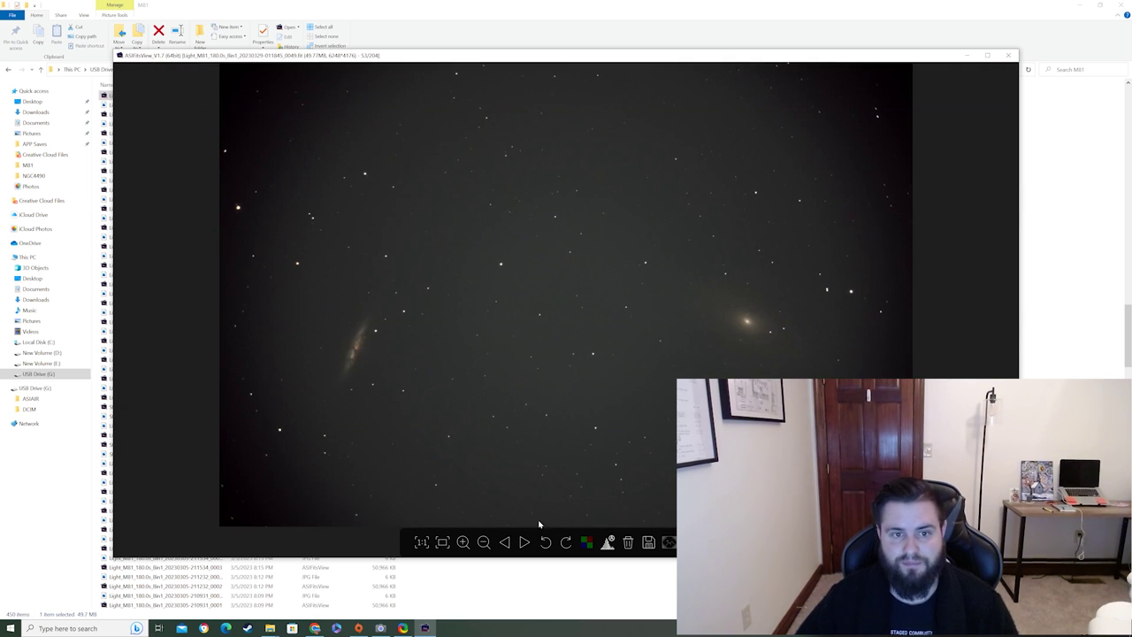
- Compare the orientation of March 29 frames 0049 and 031654_0001 by alternating between them, and view the following frame 0002
click(526, 542)
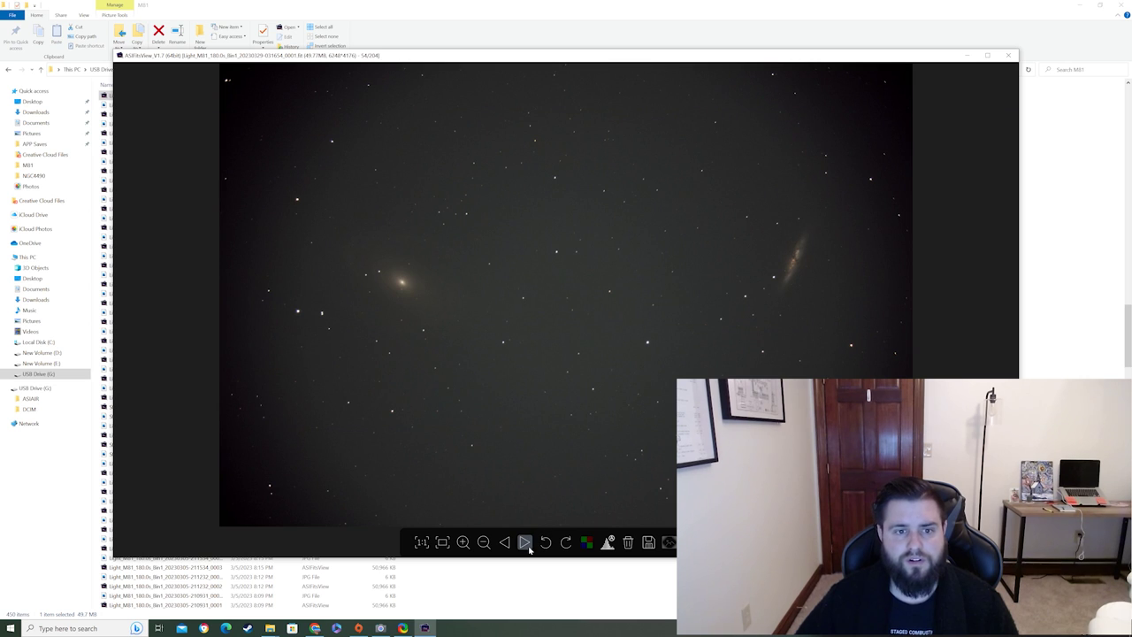
click(504, 543)
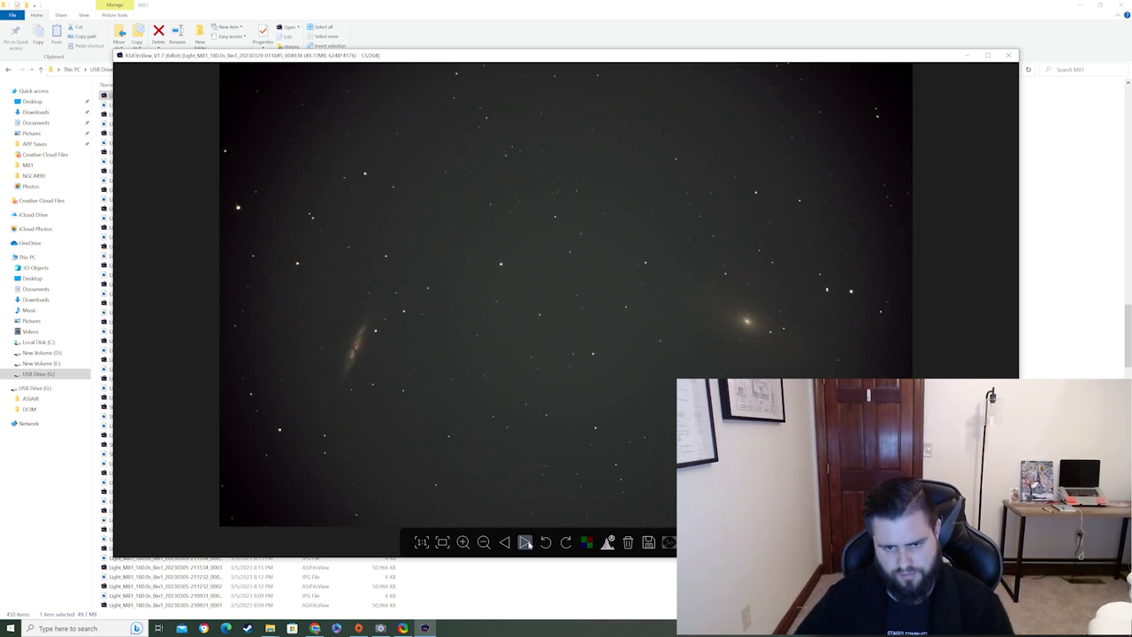
click(525, 542)
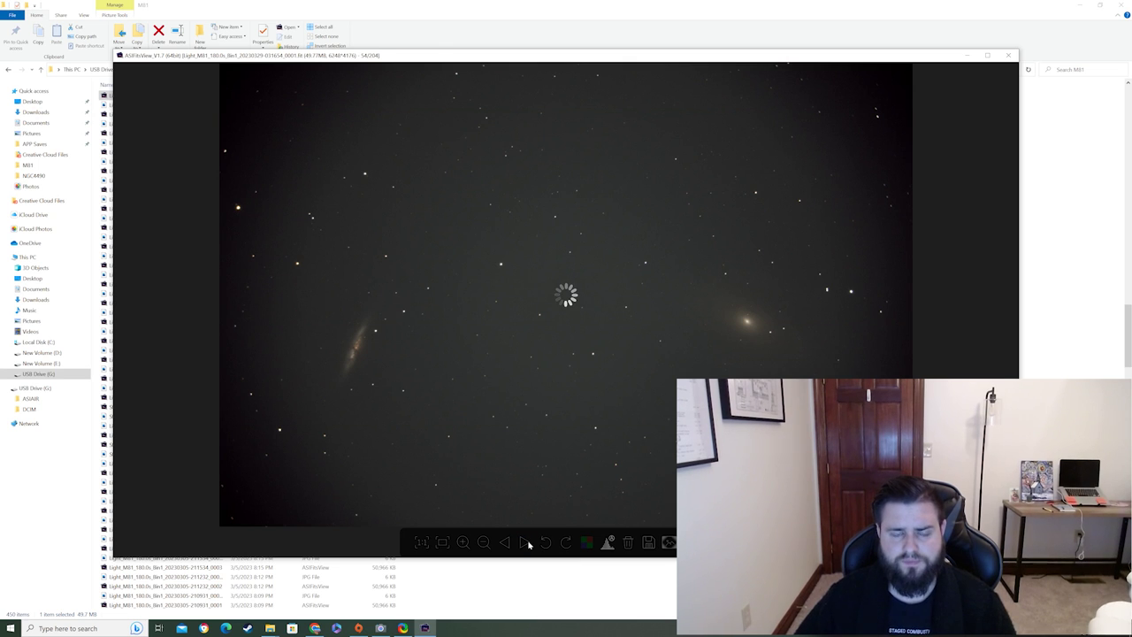
click(507, 542)
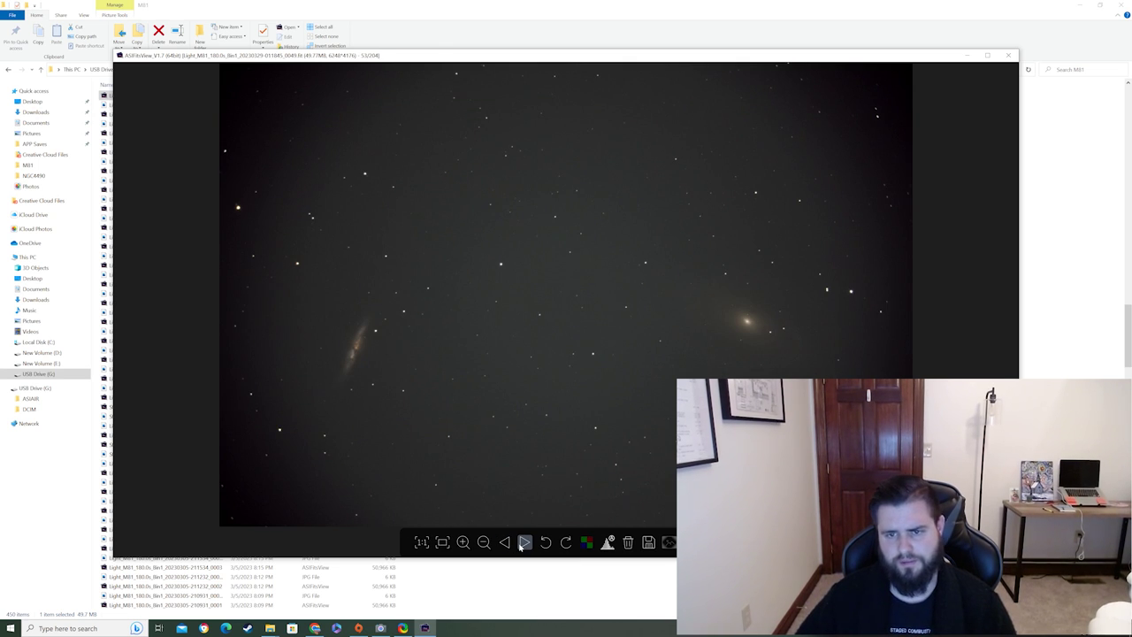
click(520, 544)
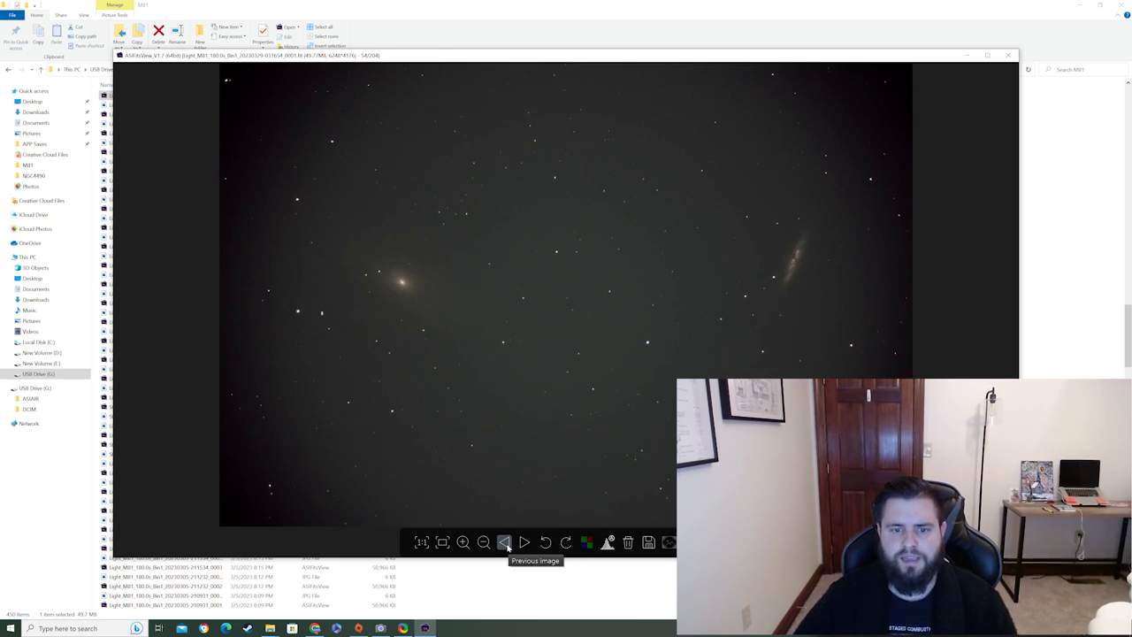
click(505, 543)
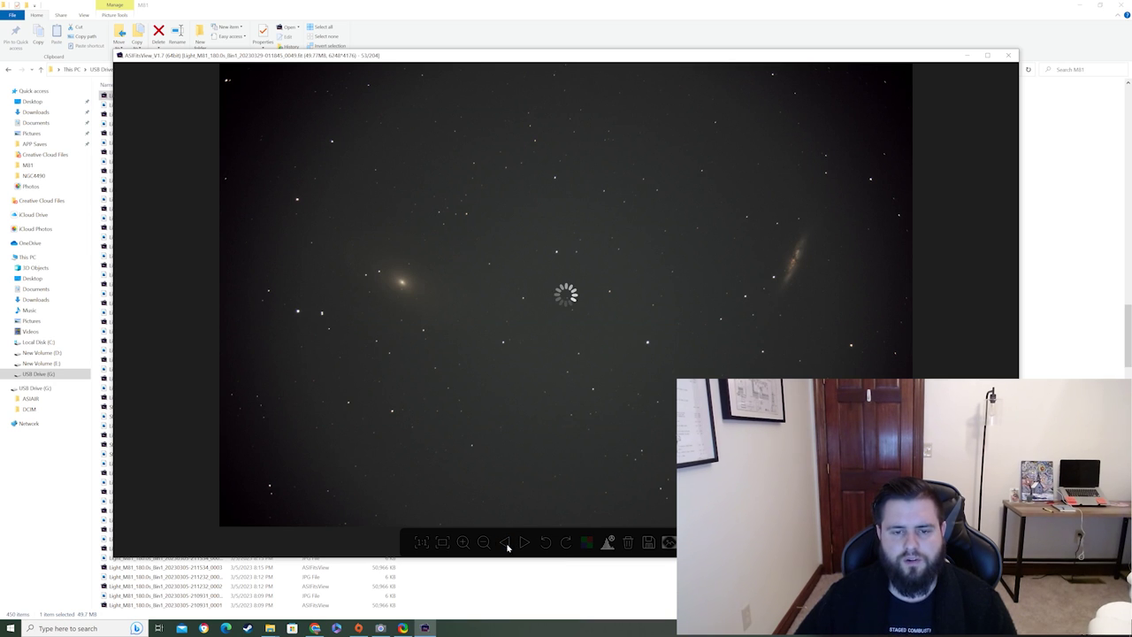
click(524, 543)
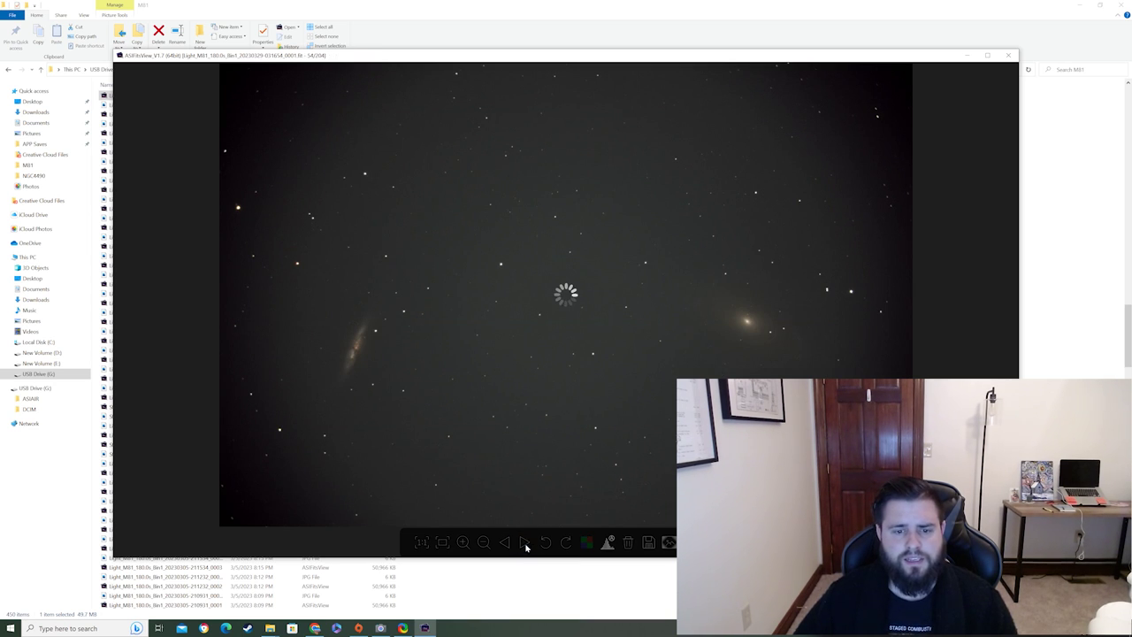
click(506, 543)
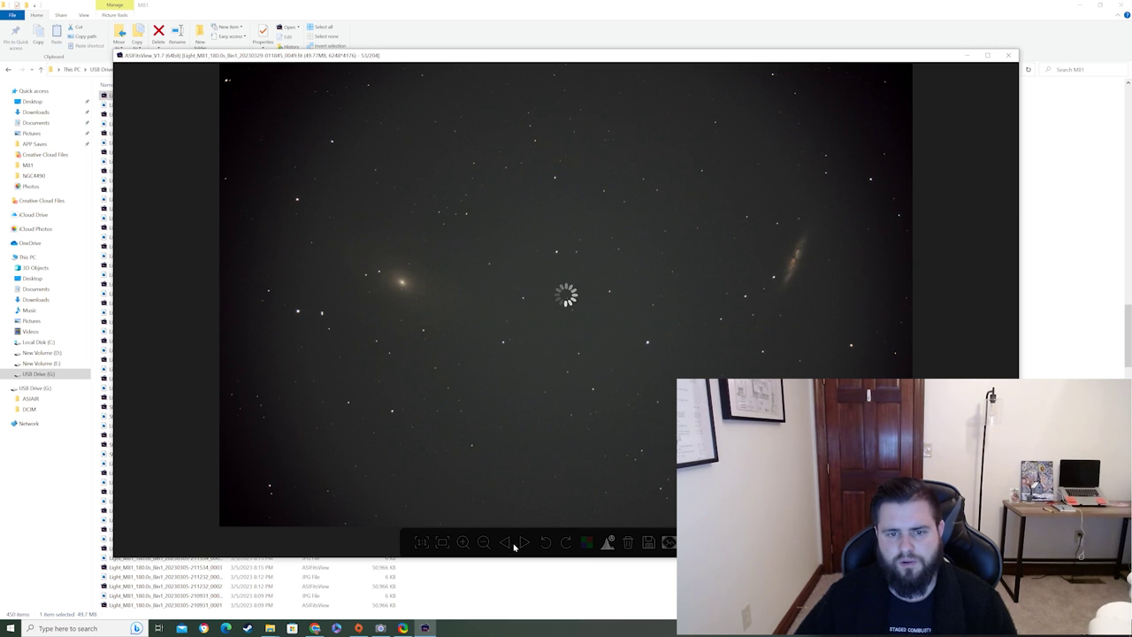
click(525, 543)
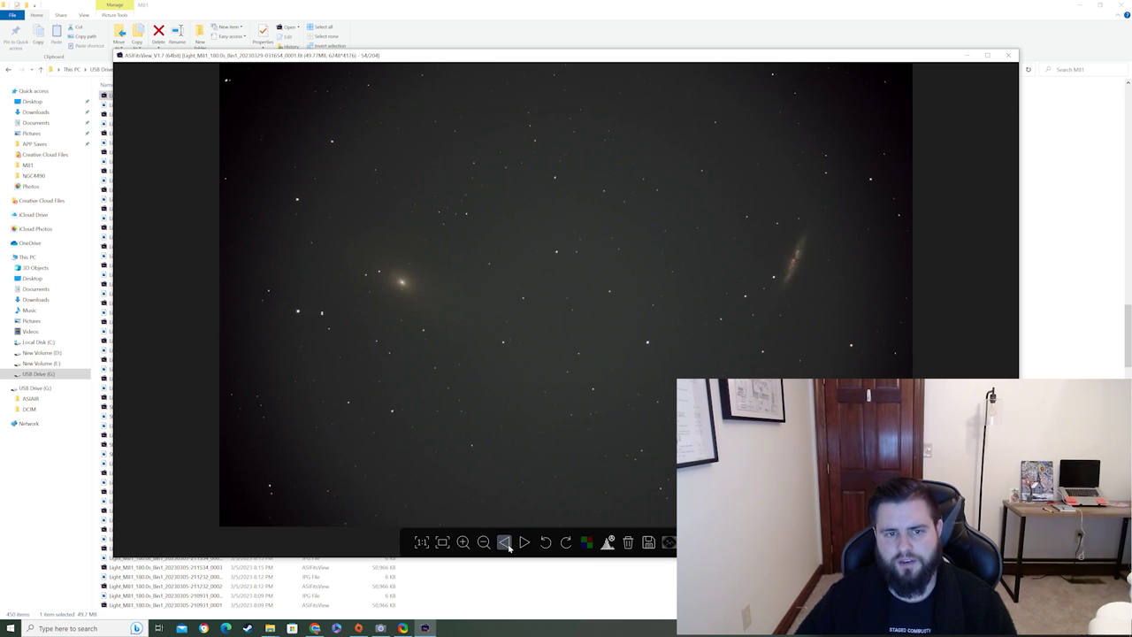
click(505, 543)
click(525, 543)
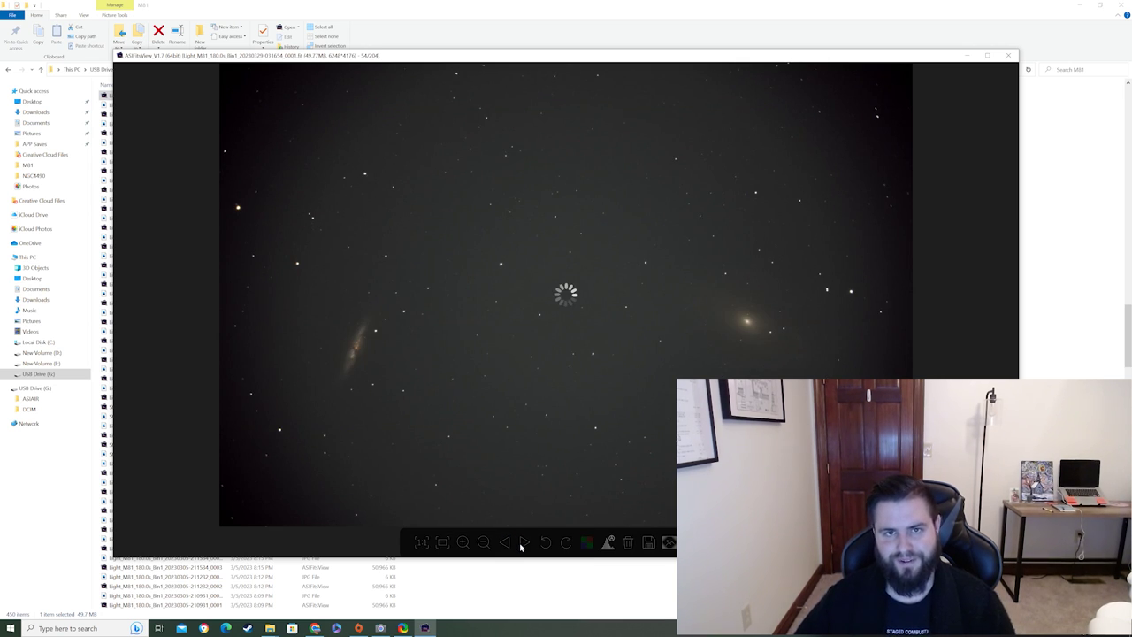
click(506, 543)
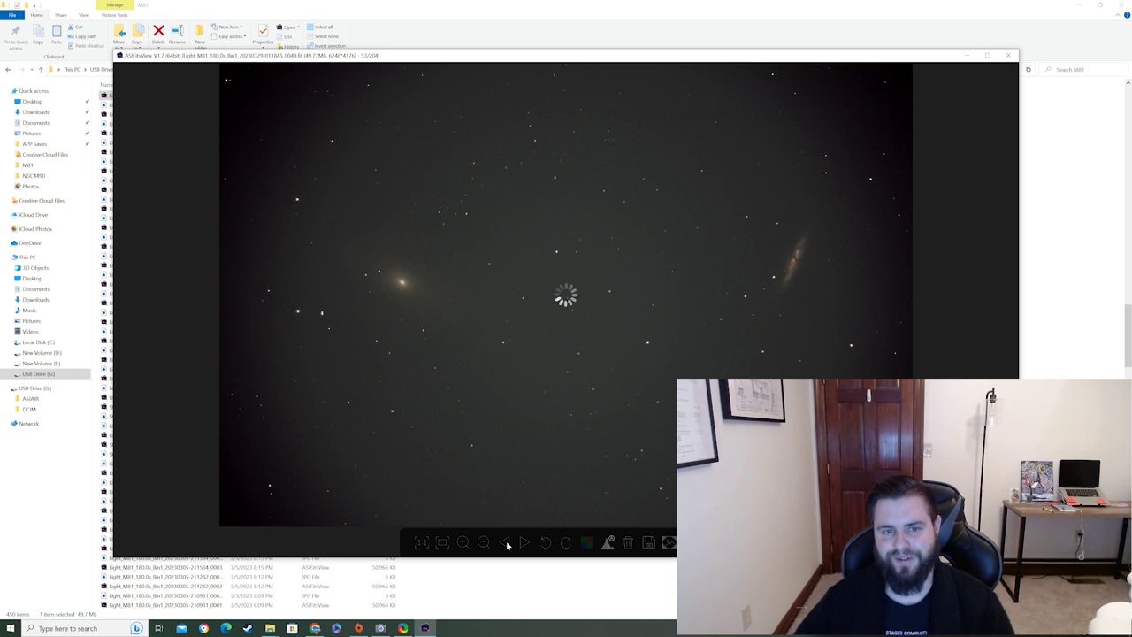
click(525, 544)
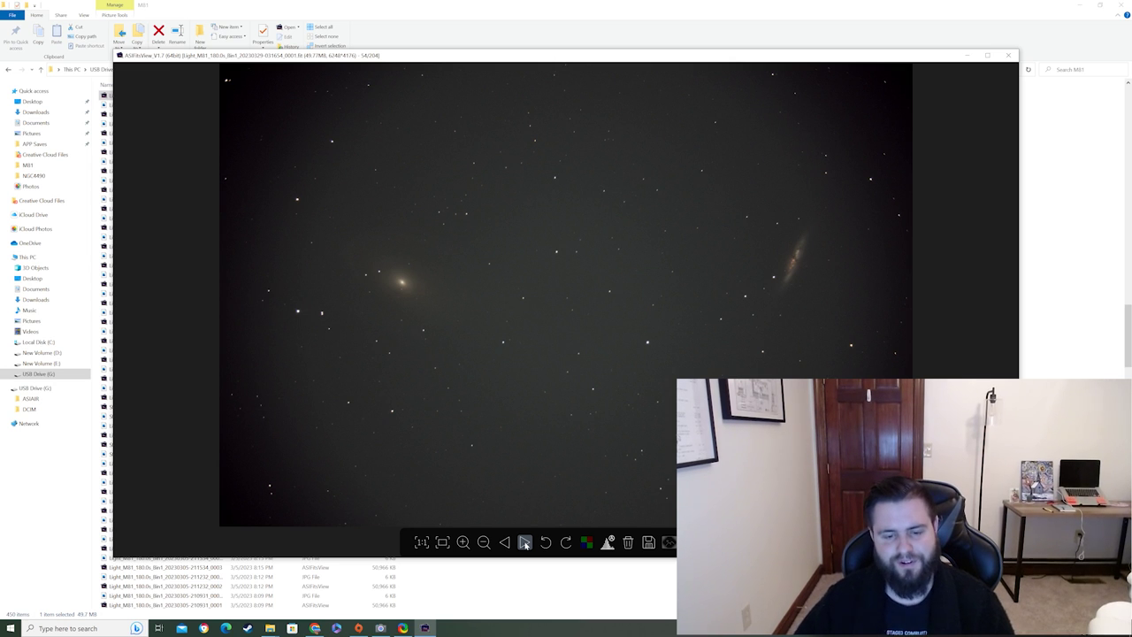
click(525, 543)
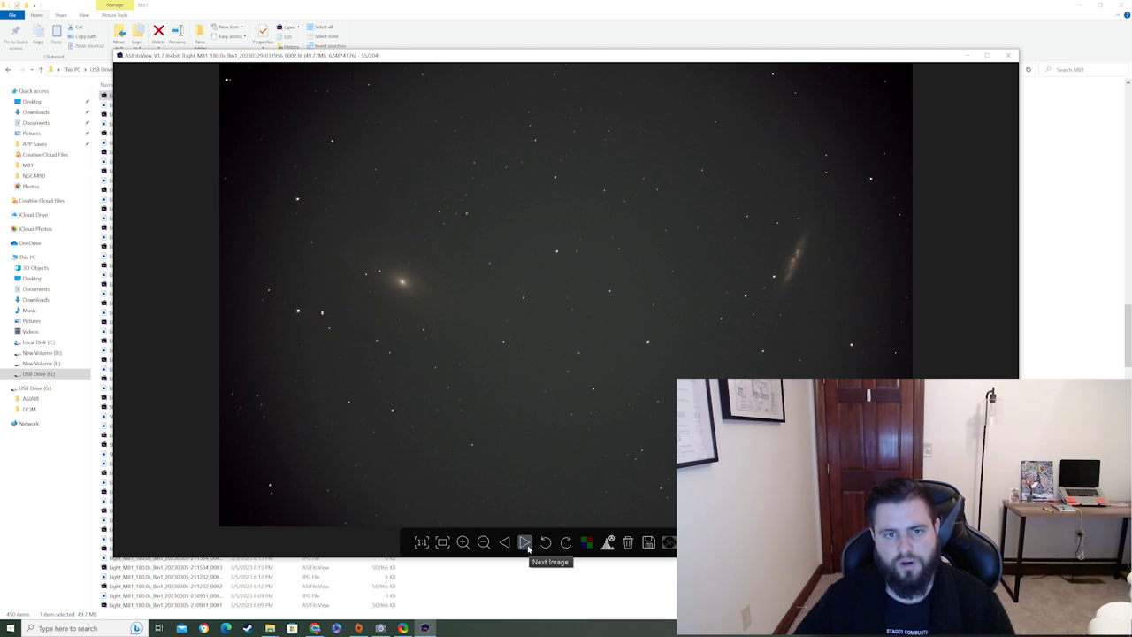
- Review the March 29 M81 light frames from 0003 to 0014 one by one and examine the stars in 0014 up close
click(524, 542)
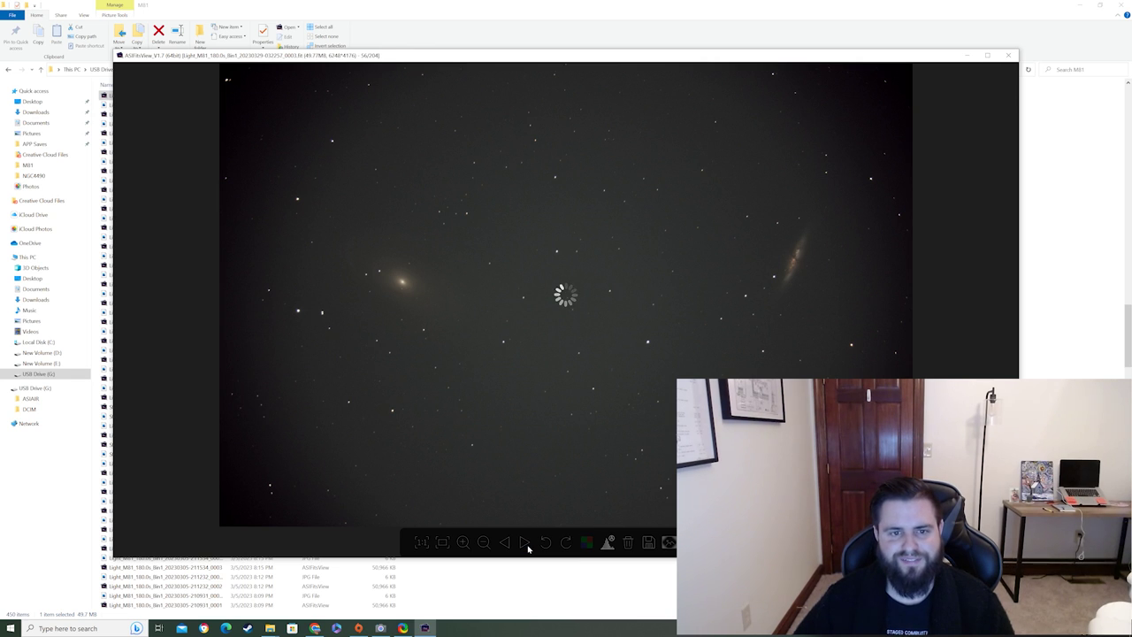
click(525, 542)
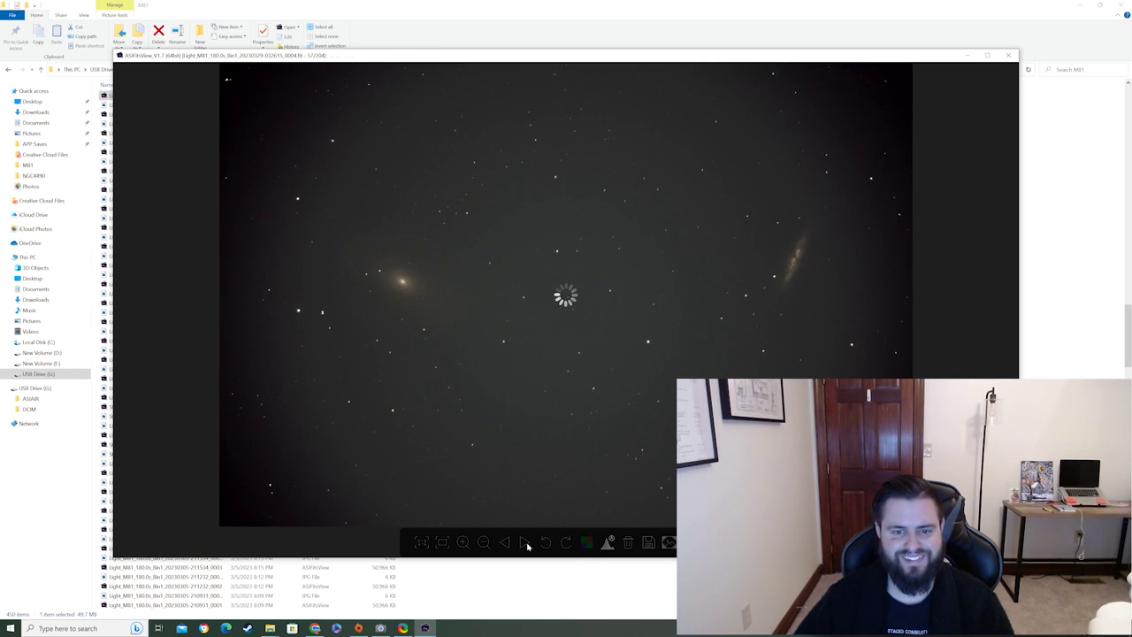
click(525, 542)
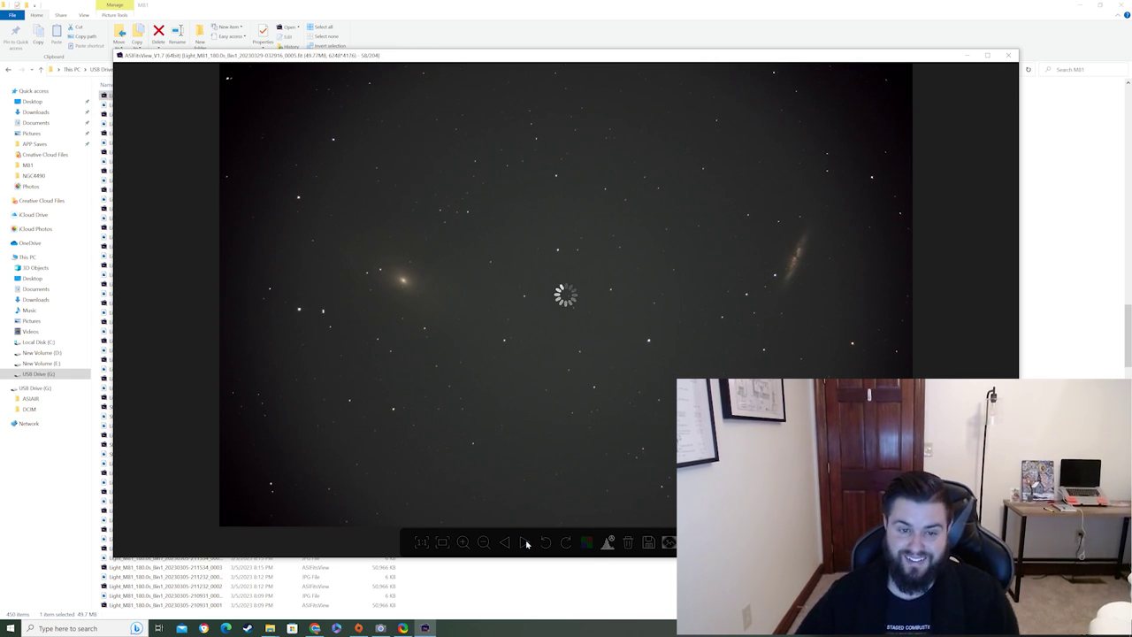
click(525, 543)
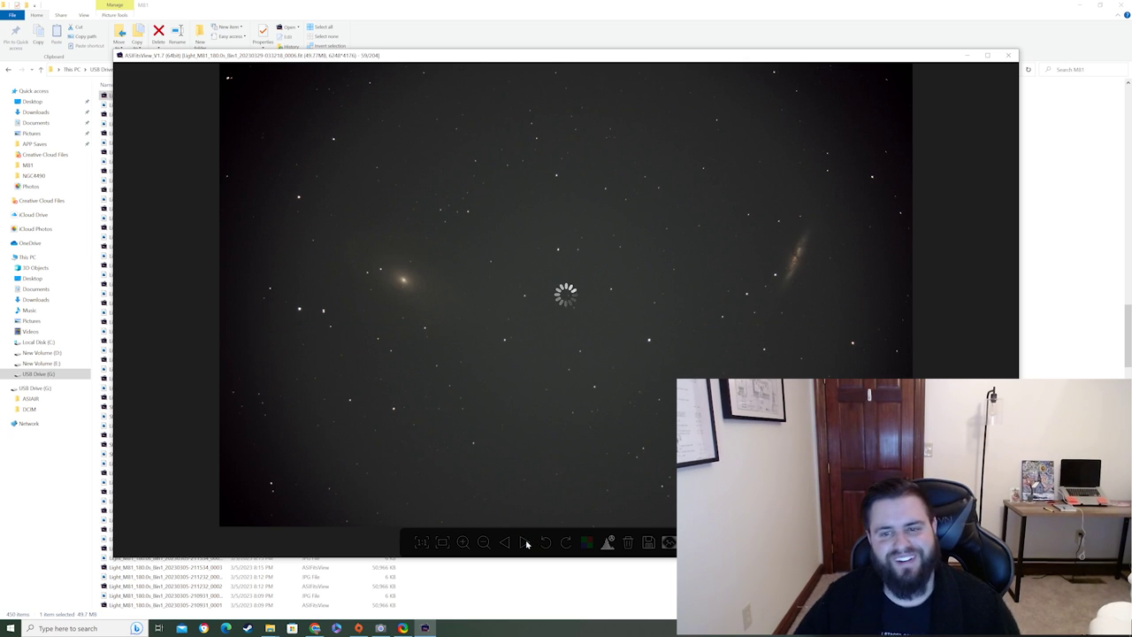
click(524, 542)
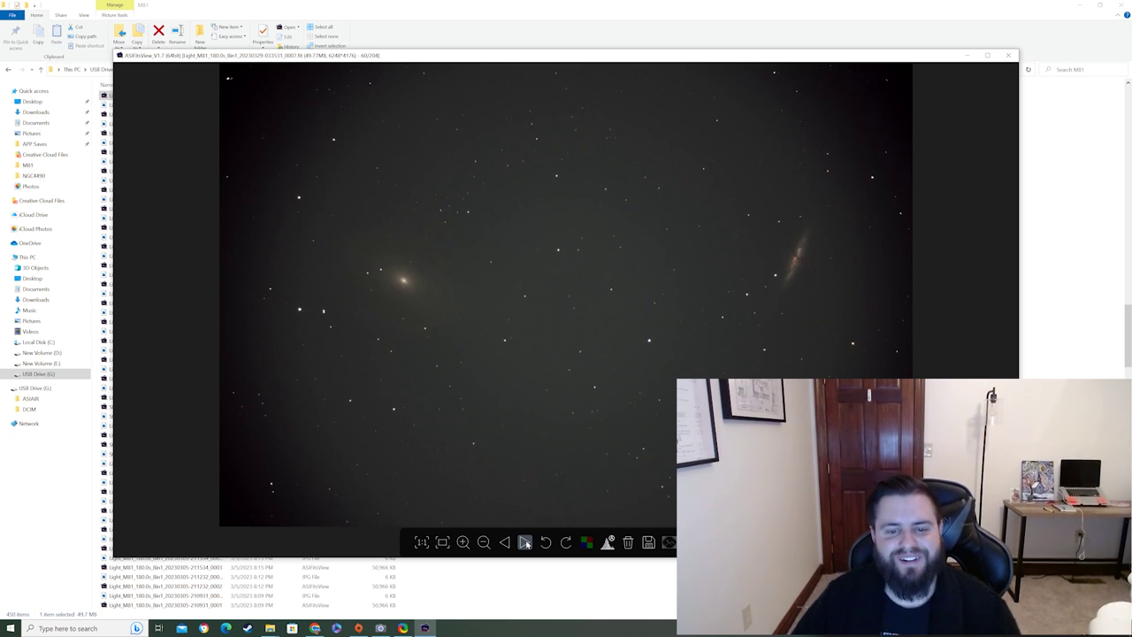
click(525, 542)
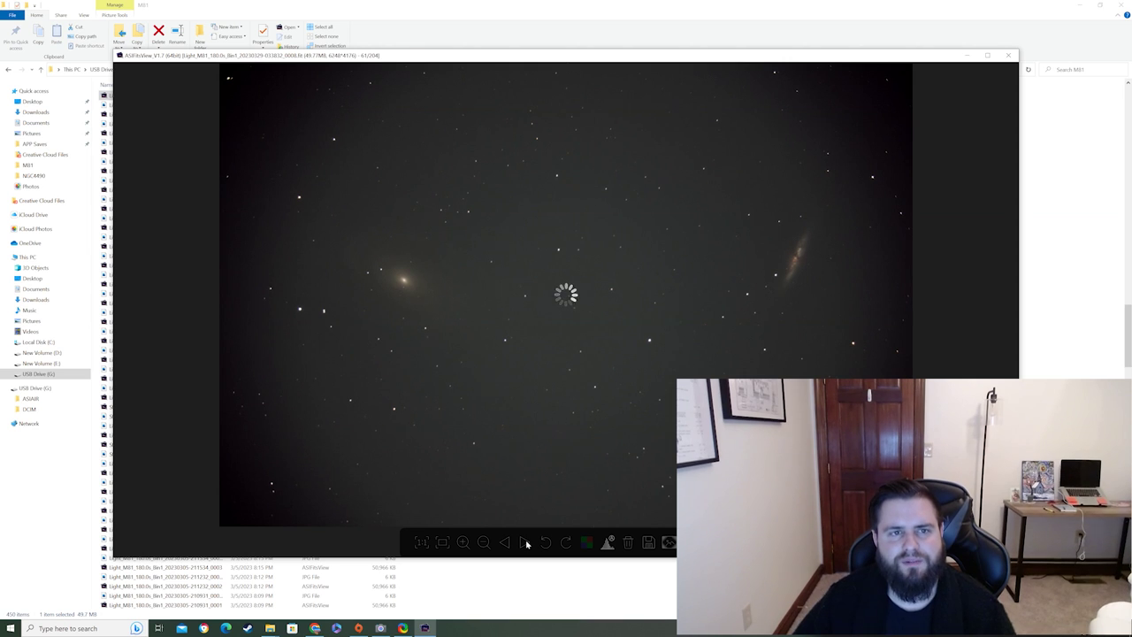
click(525, 542)
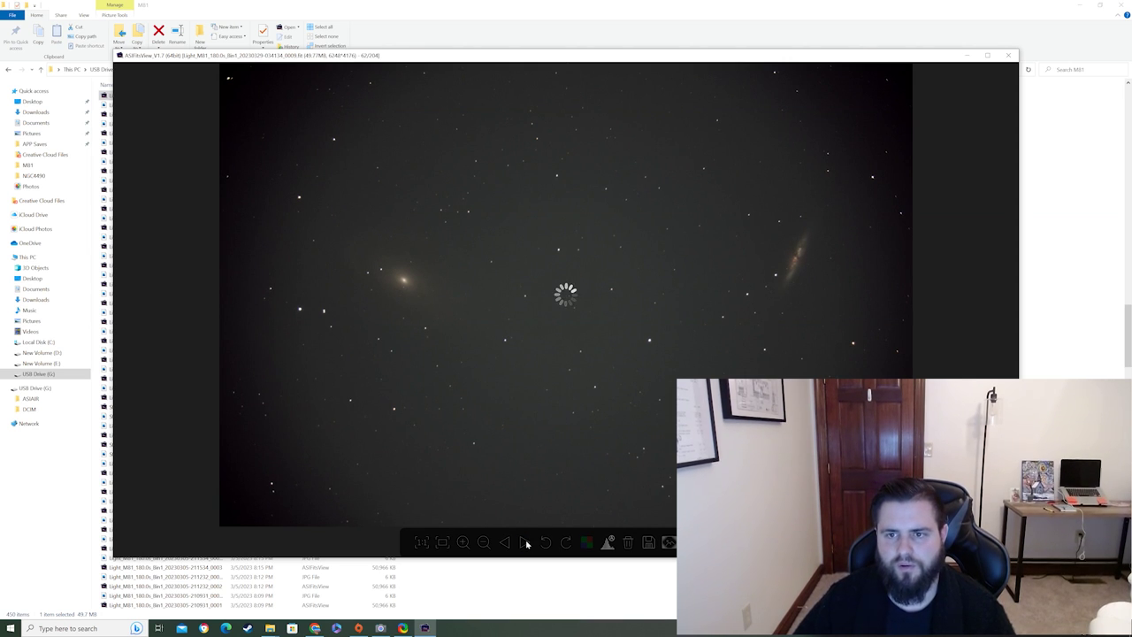
click(525, 544)
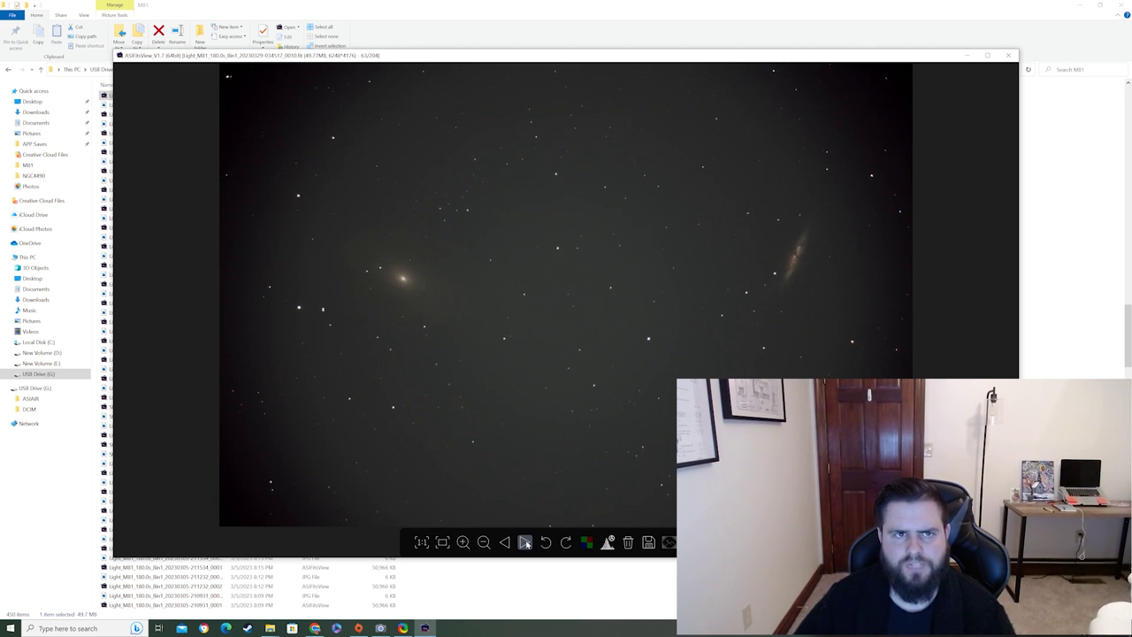
click(525, 543)
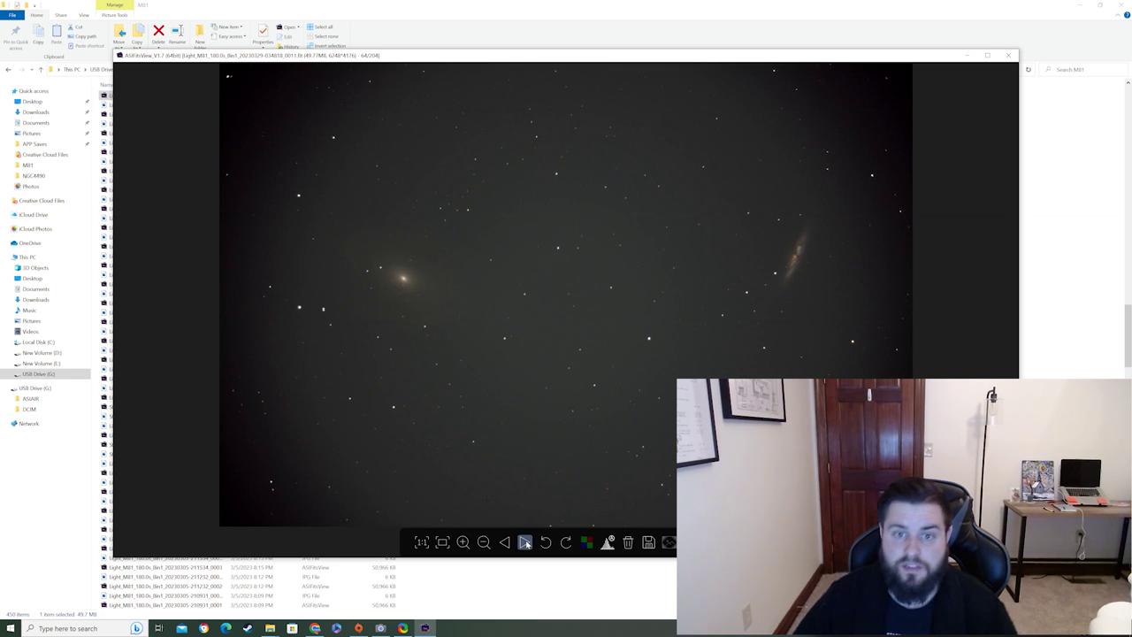
click(525, 542)
click(525, 544)
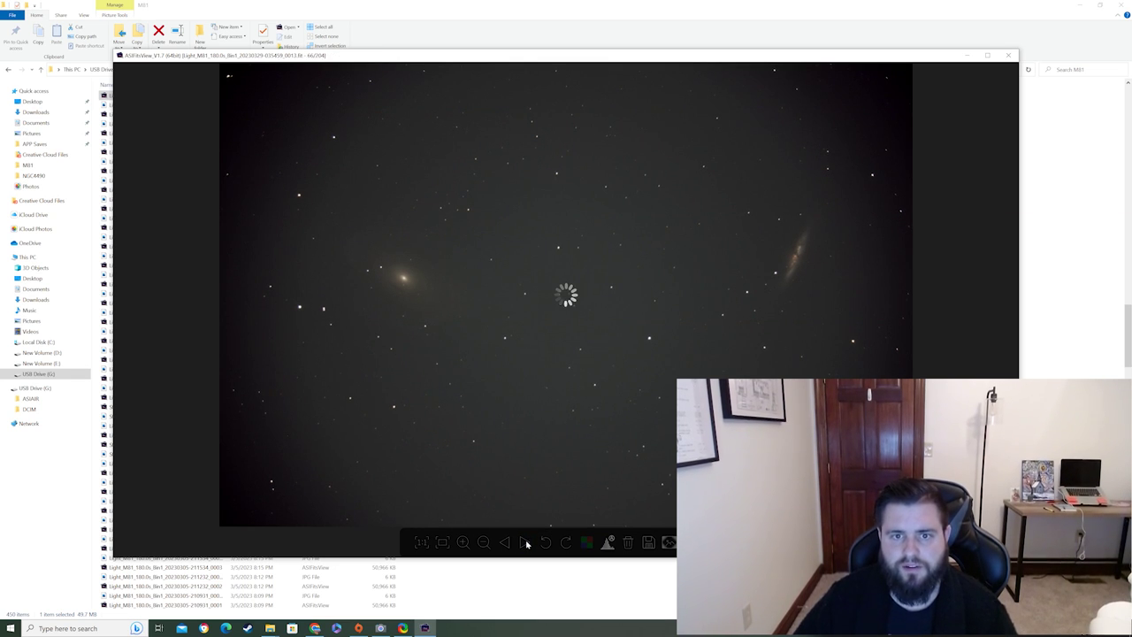
click(525, 543)
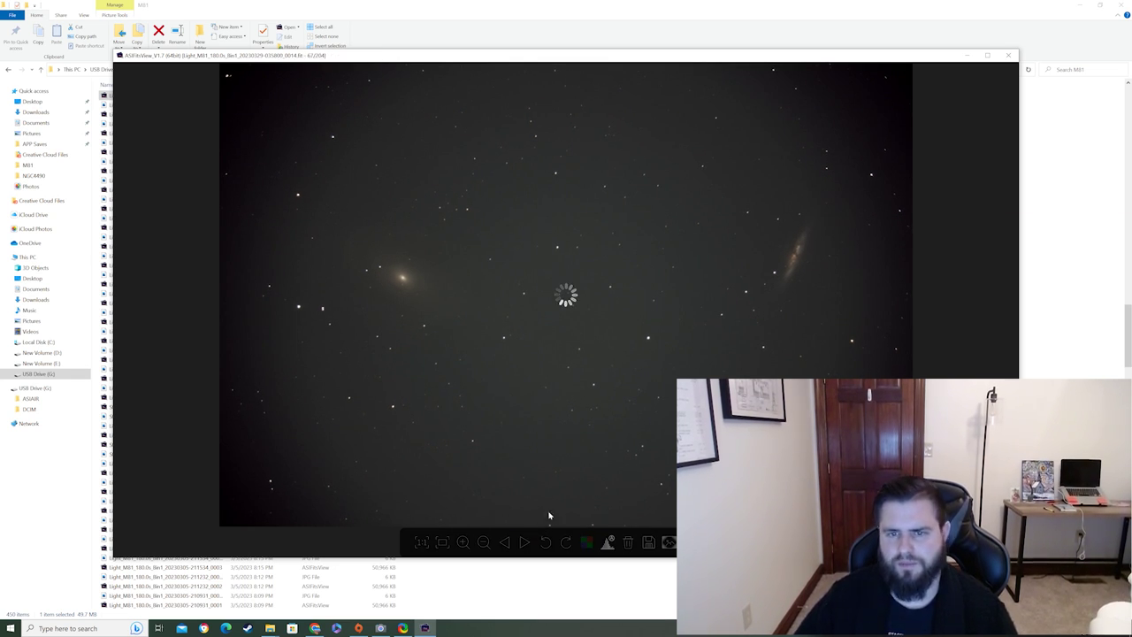
scroll(652, 357, up, 2)
scroll(652, 356, up, 2)
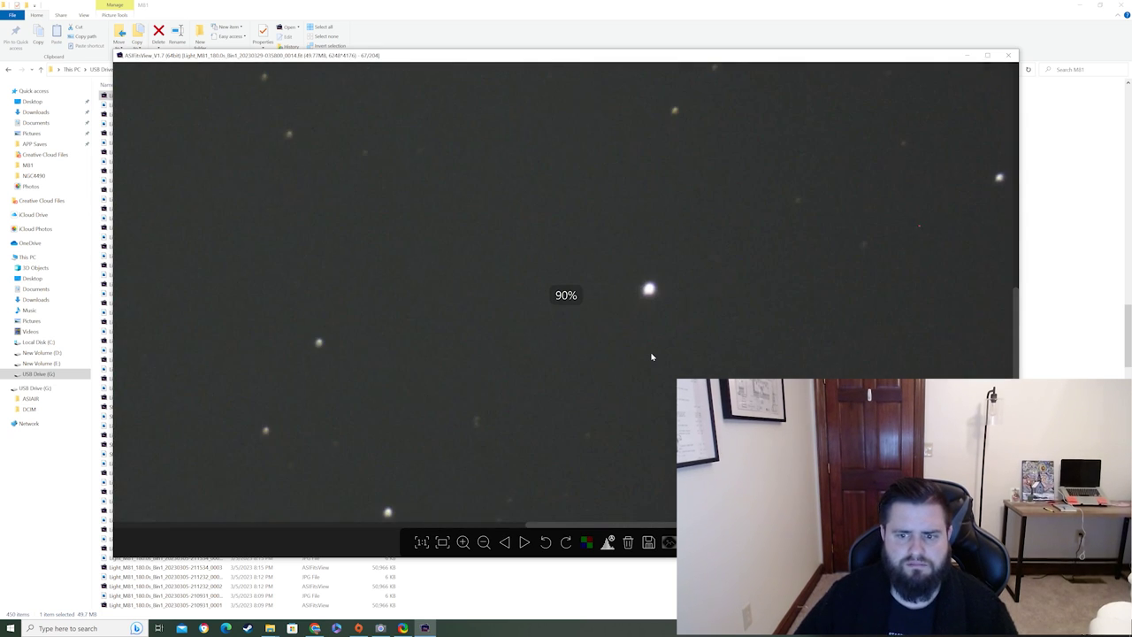
scroll(642, 407, down, 3)
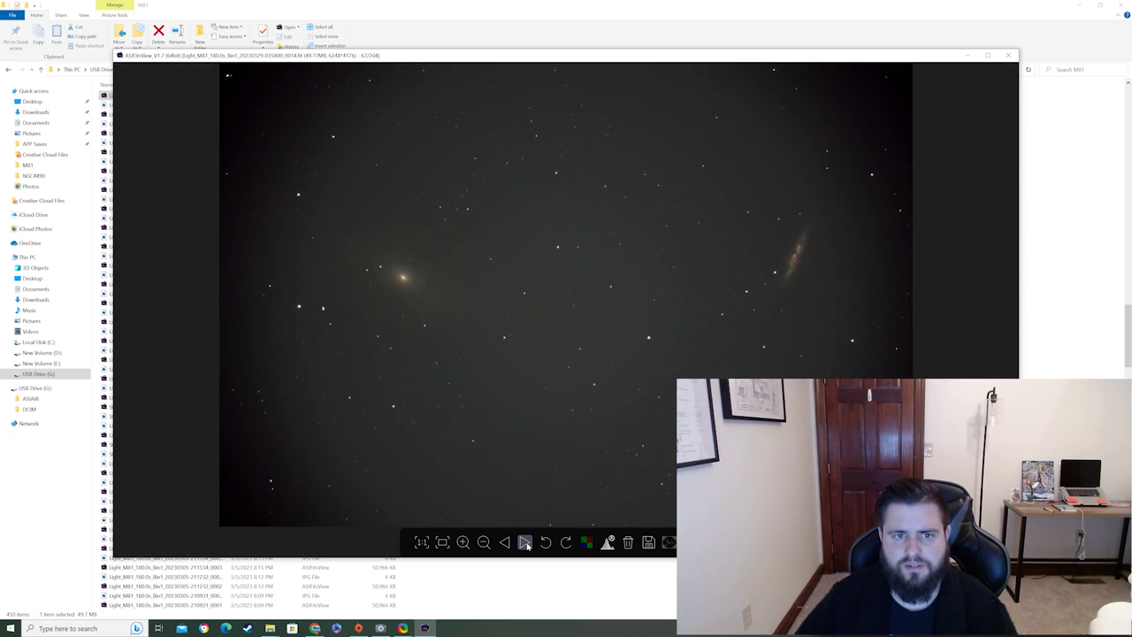
- View M81 light frames 0015 to 0017, return to 0015 and examine its stars up close
click(525, 542)
click(525, 542)
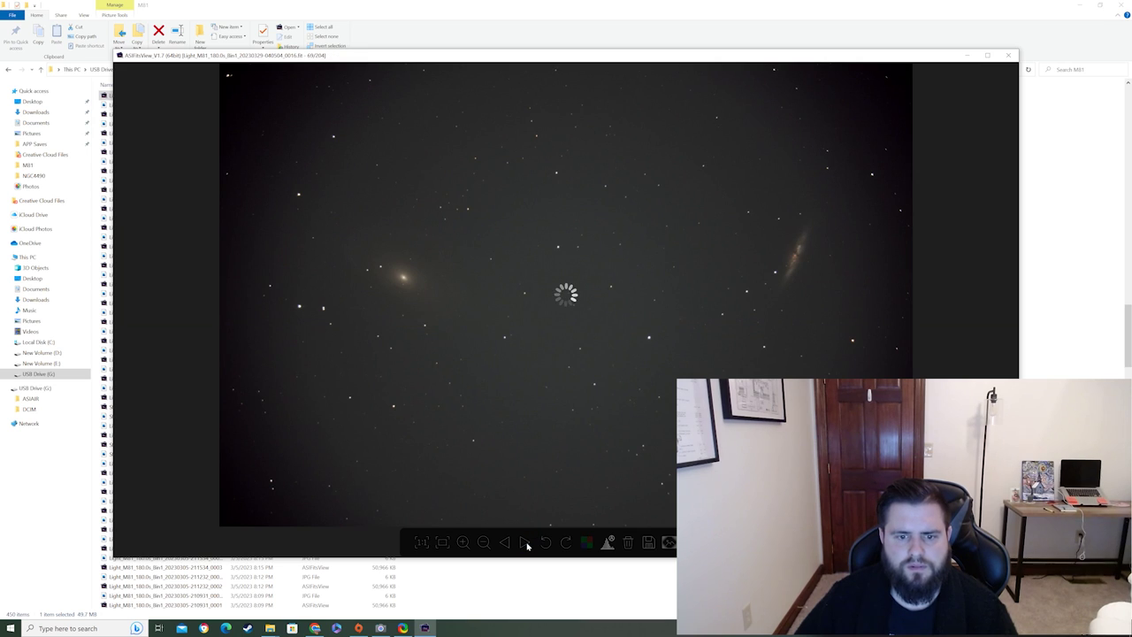
click(526, 543)
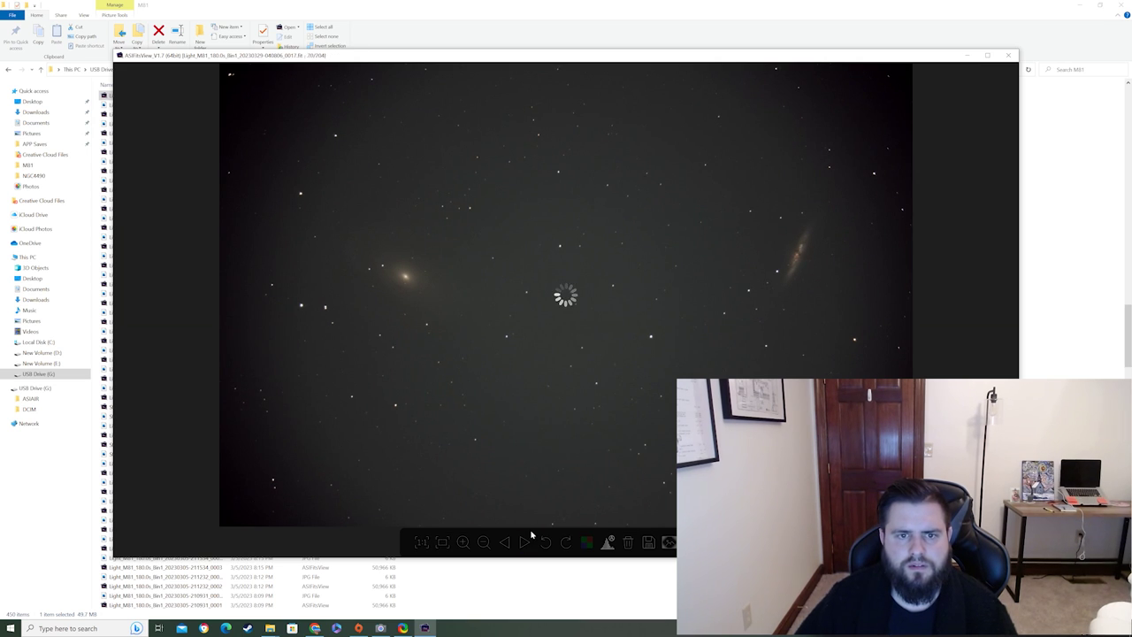
click(506, 543)
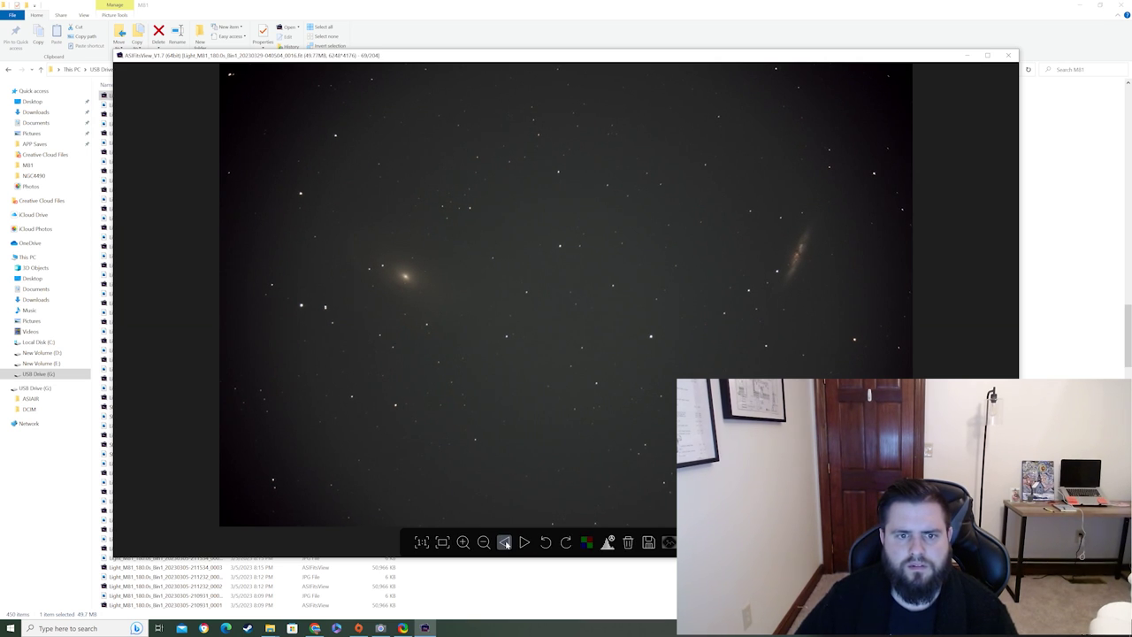
click(506, 543)
scroll(538, 314, up, 5)
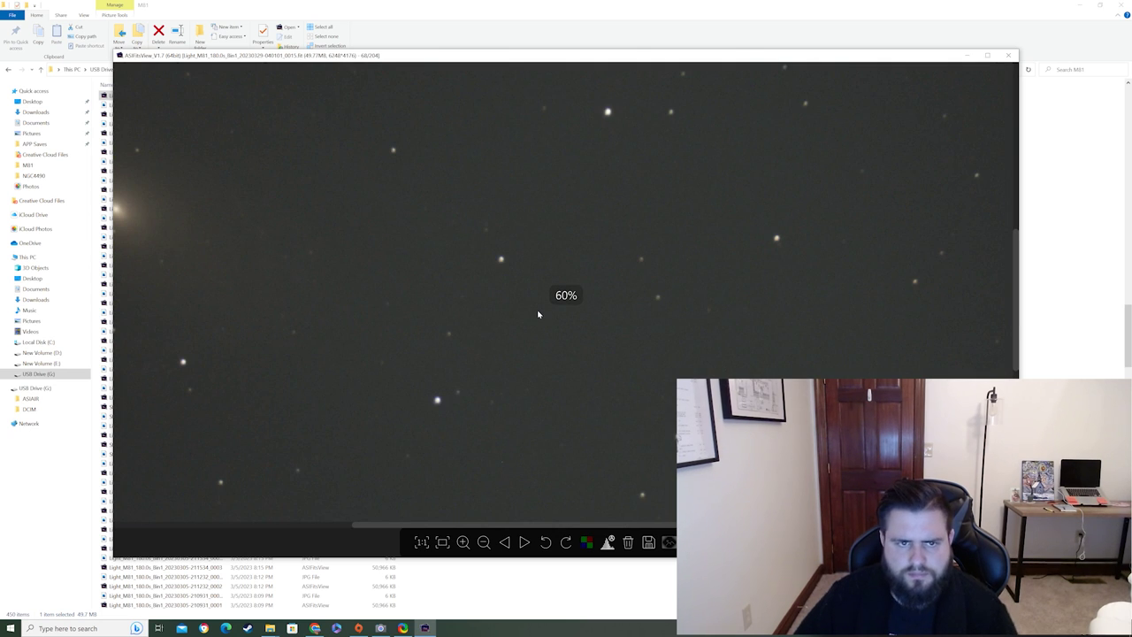
scroll(537, 314, down, 4)
- Review the M81 light frames from 0016 to 0019 and examine the stars in 0019 up close
click(524, 543)
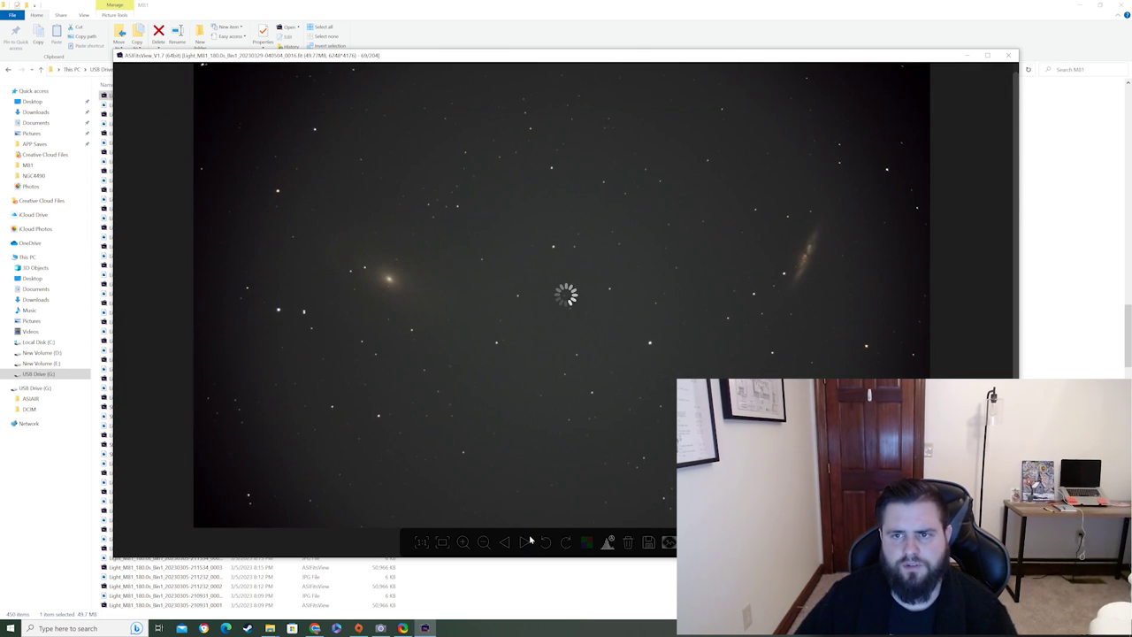
click(524, 542)
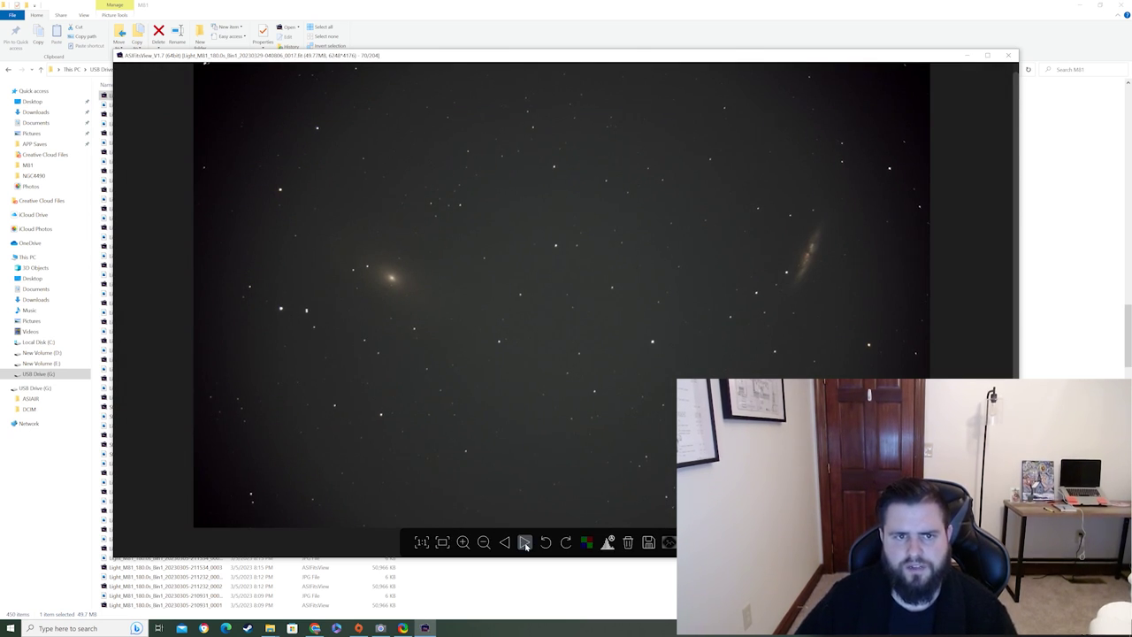
click(525, 543)
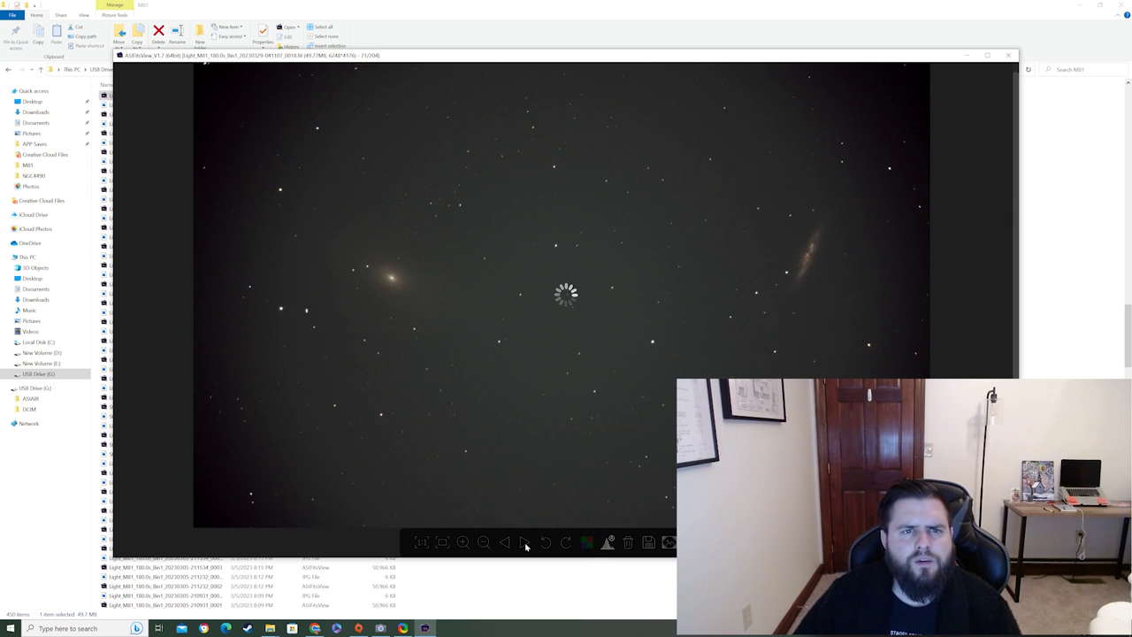
click(525, 543)
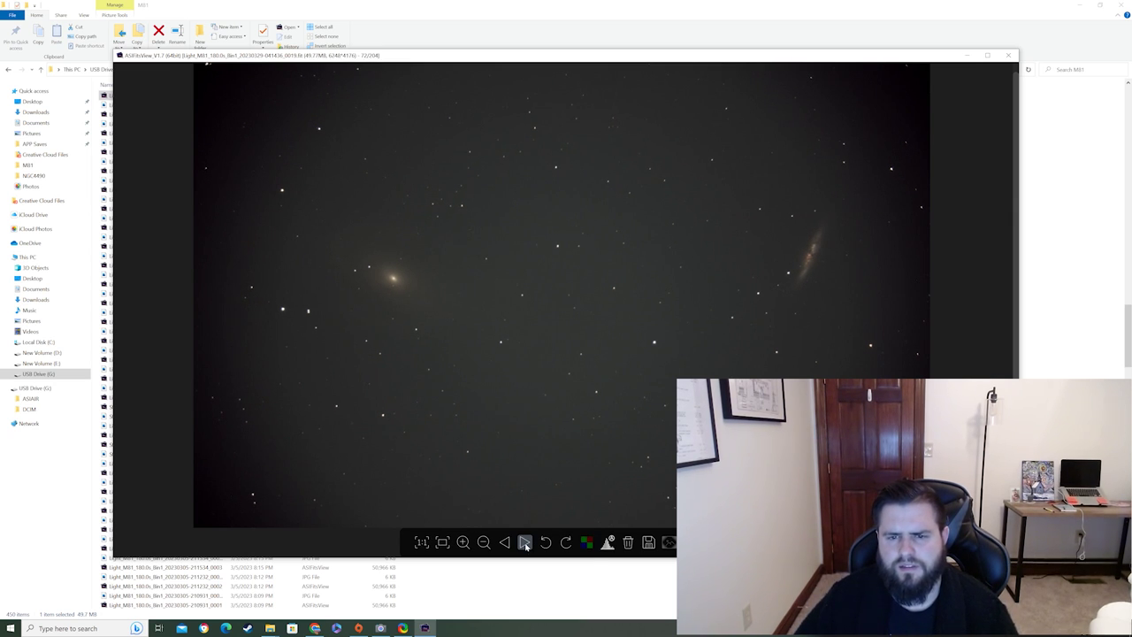
scroll(652, 346, up, 5)
scroll(652, 345, down, 3)
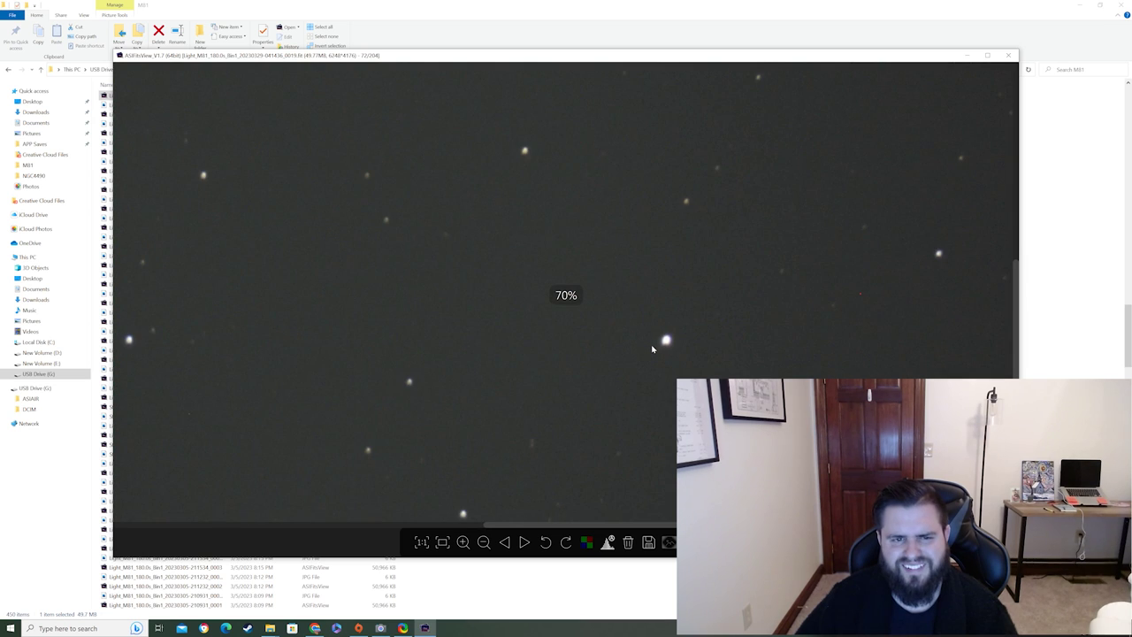
scroll(536, 515, down, 1)
- Review the M81 light frames from 0020 to 0022 and examine the stars in 0022 up close
click(525, 542)
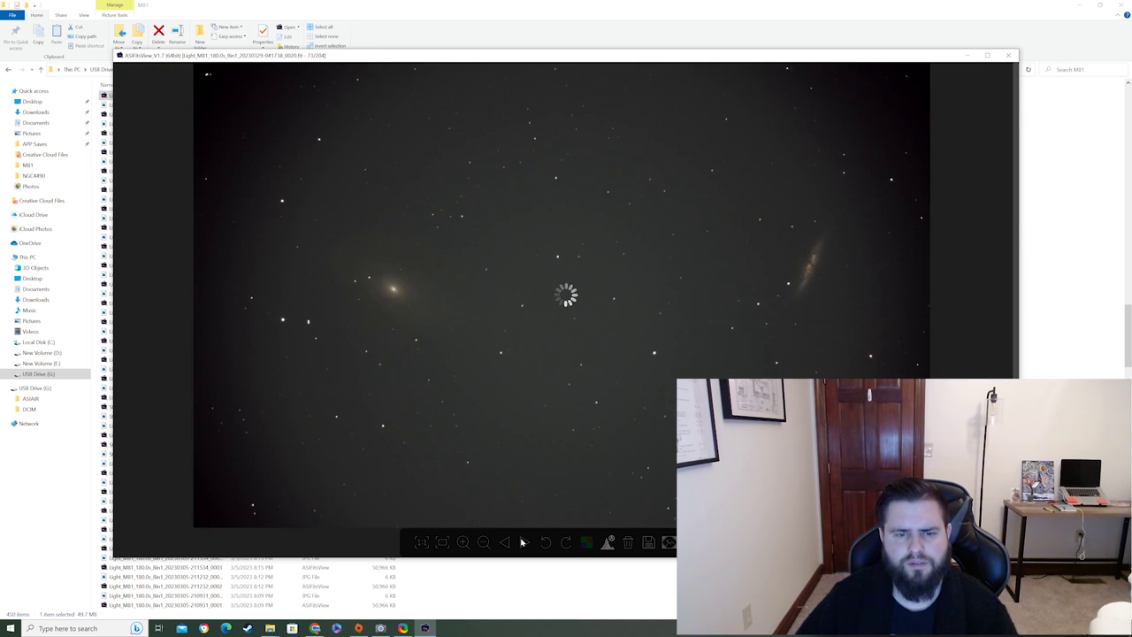
click(525, 542)
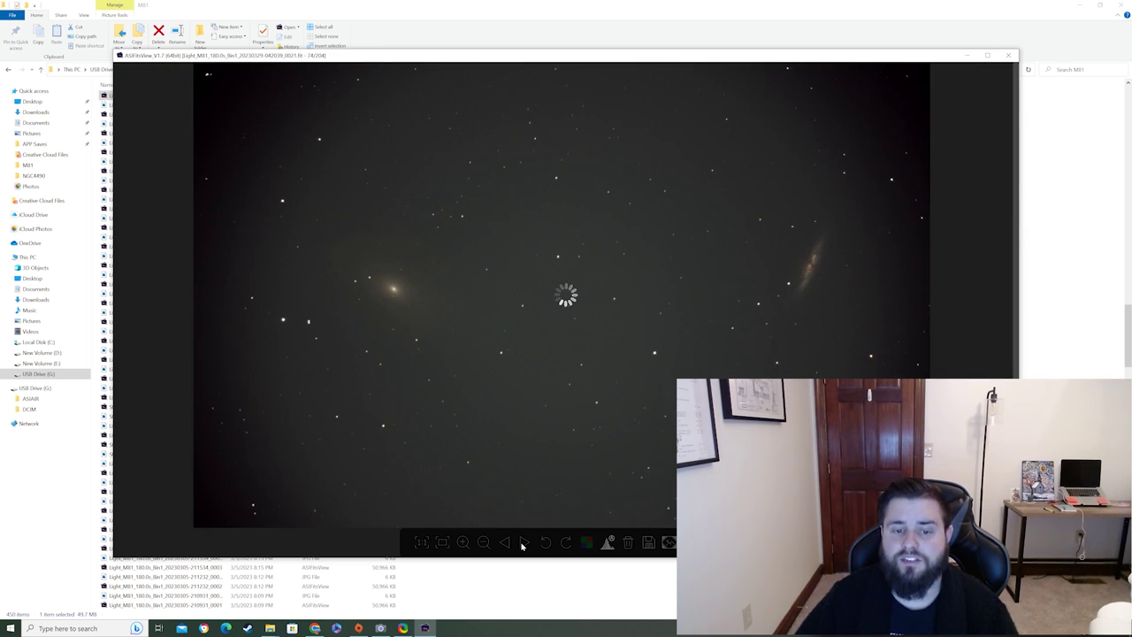
click(524, 543)
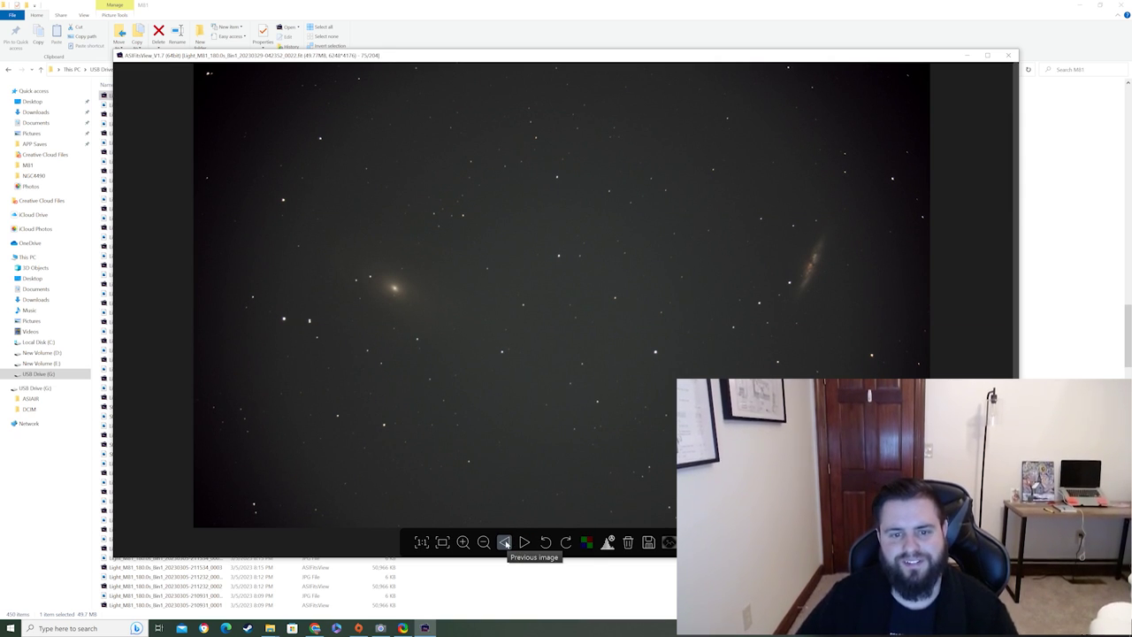
scroll(495, 296, up, 2)
scroll(506, 320, down, 4)
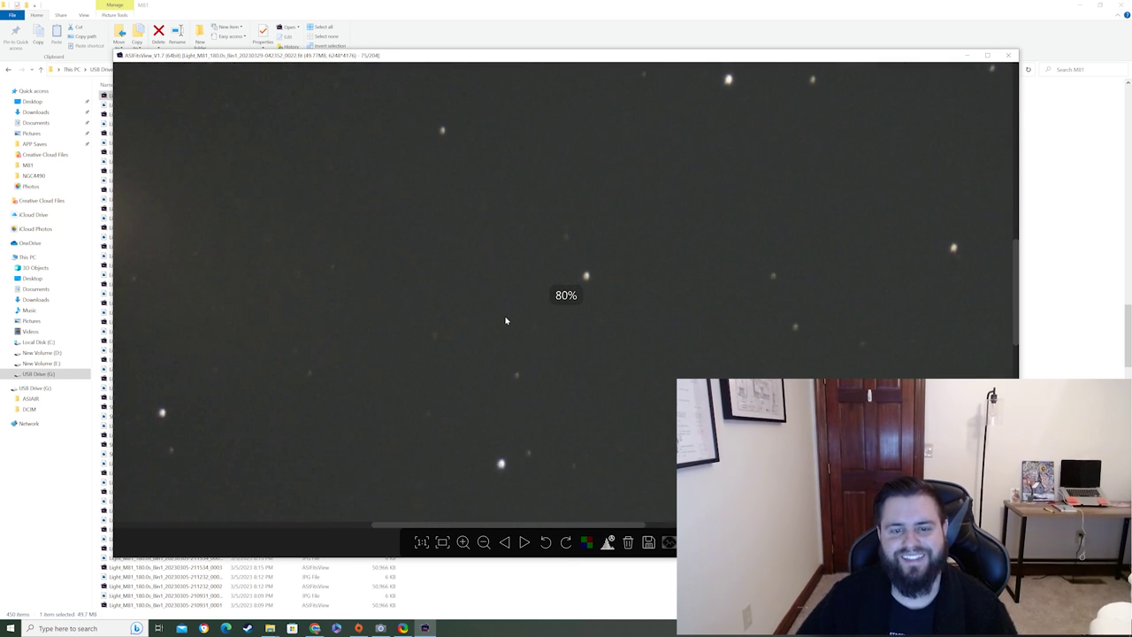
- Review the M81 light frames from 0023 to 0025 and examine the stars in 0025 up close
click(524, 543)
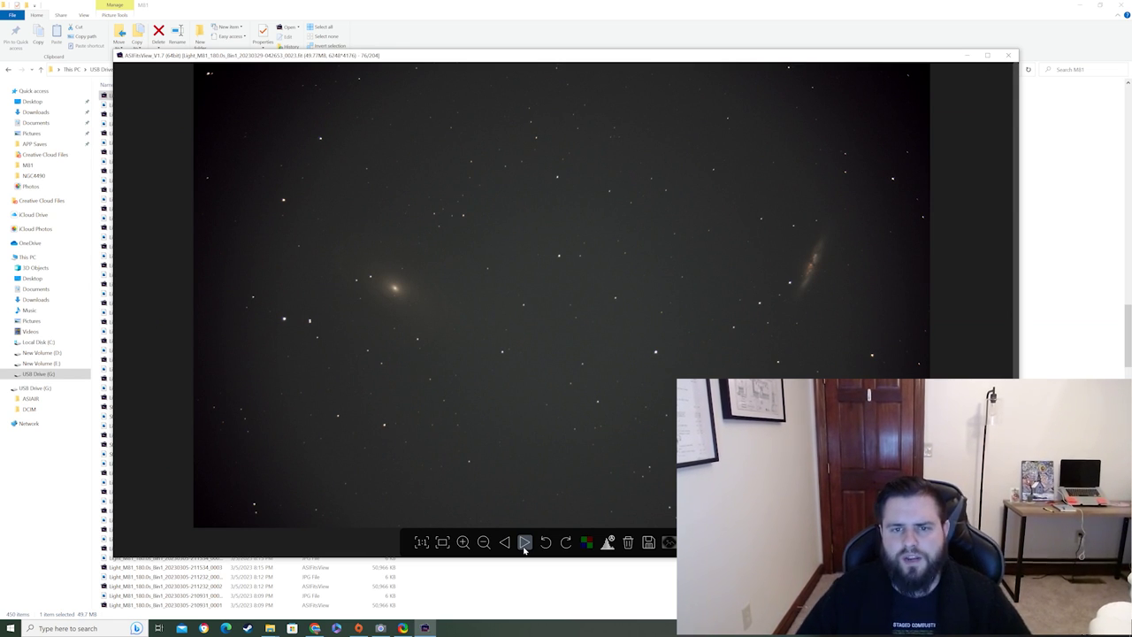
click(525, 548)
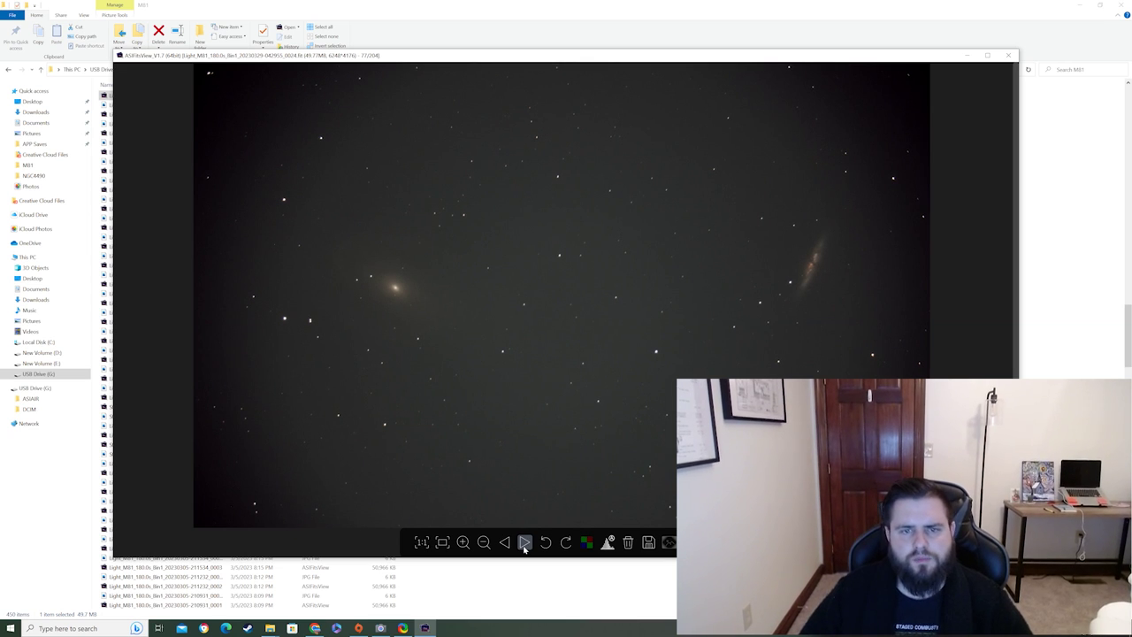
click(524, 548)
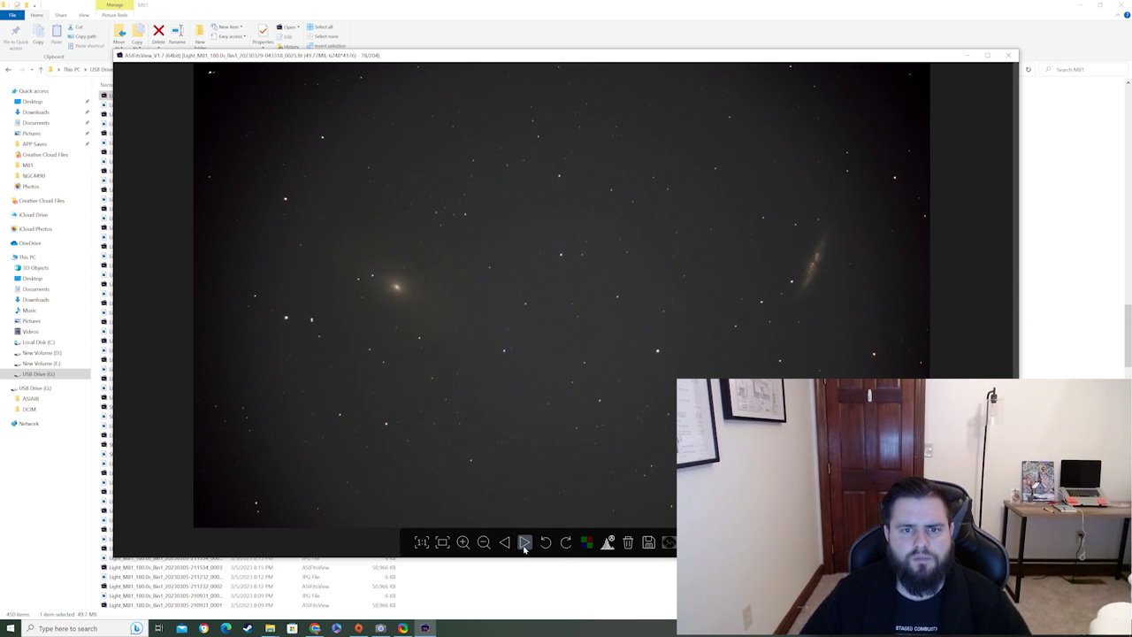
scroll(534, 396, up, 4)
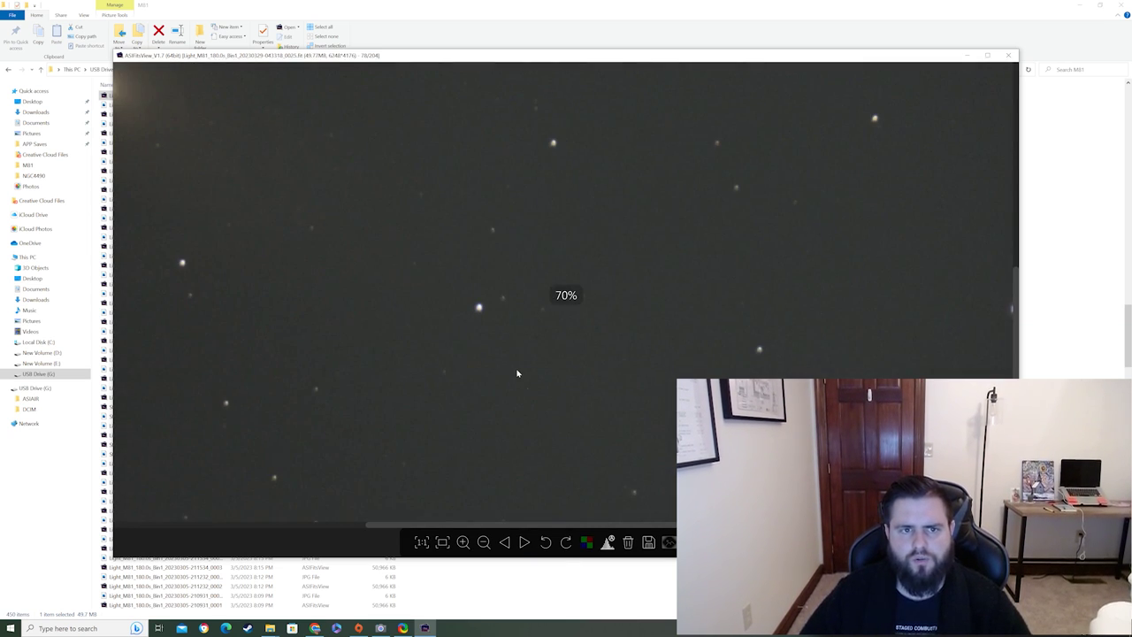
scroll(534, 436, down, 3)
scroll(534, 436, down, 1)
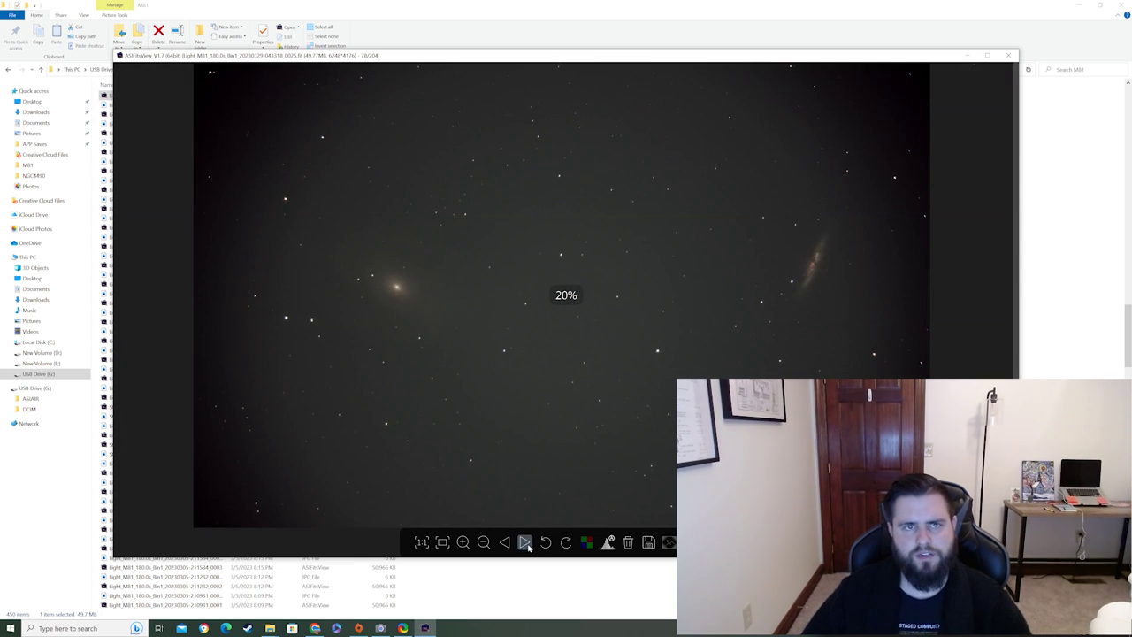
- View M81 light frames 0026 and 0027, examine the stars in 0027 up close, and view the following frame 0028
click(525, 543)
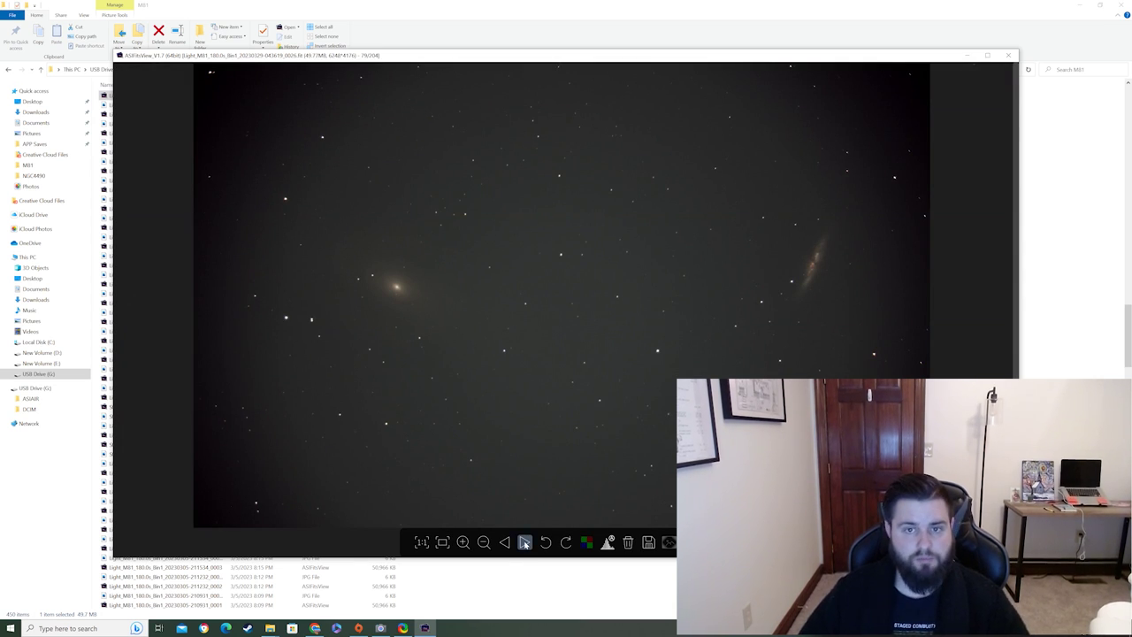
click(524, 543)
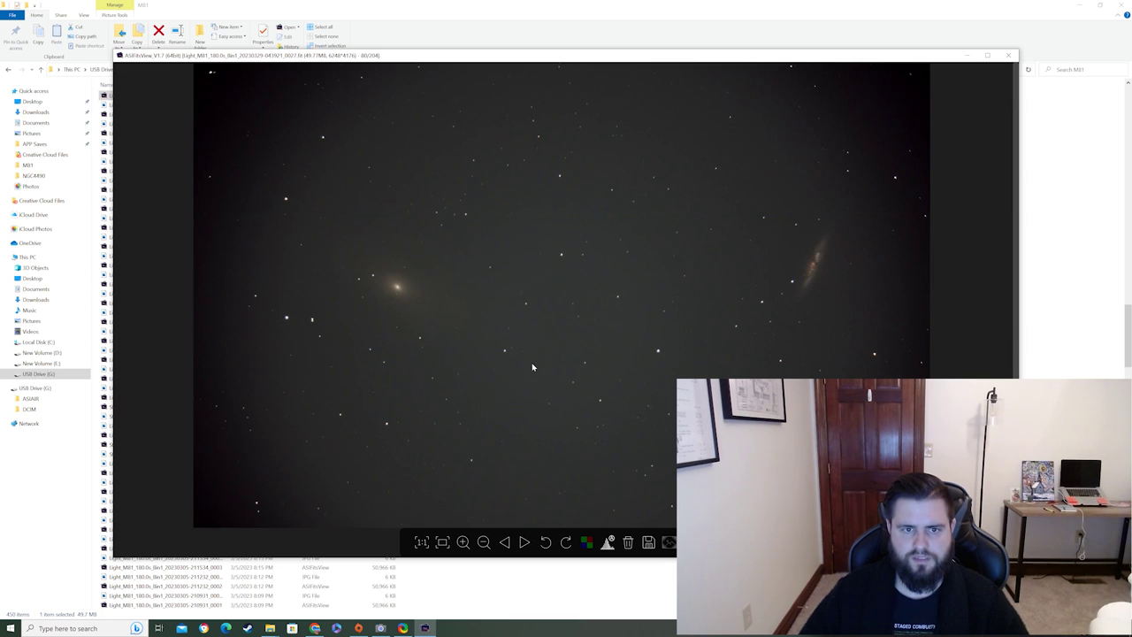
scroll(533, 368, up, 4)
scroll(525, 374, down, 4)
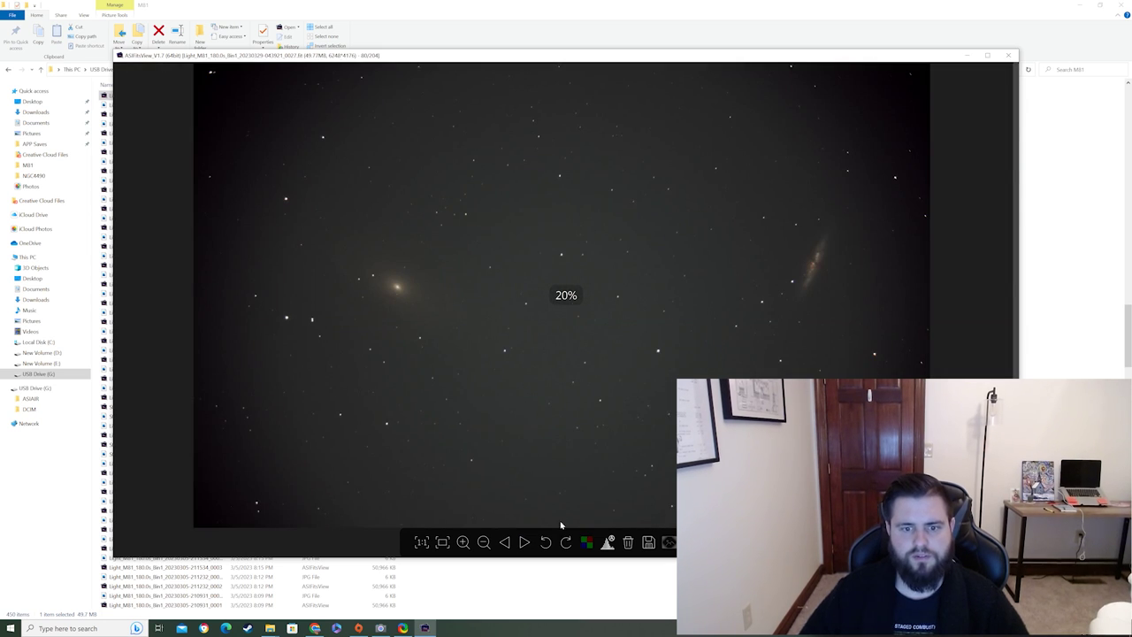
click(524, 542)
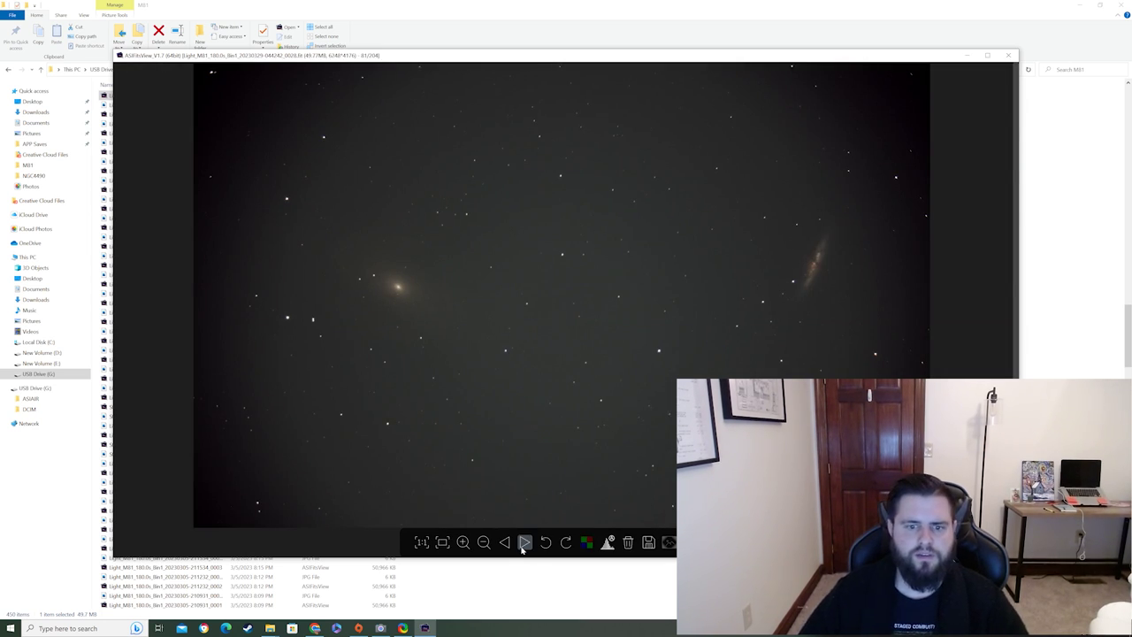
- Review the M81 light frames from 0029 to 0035, return to 0034 and examine its stars up close
click(524, 543)
click(525, 542)
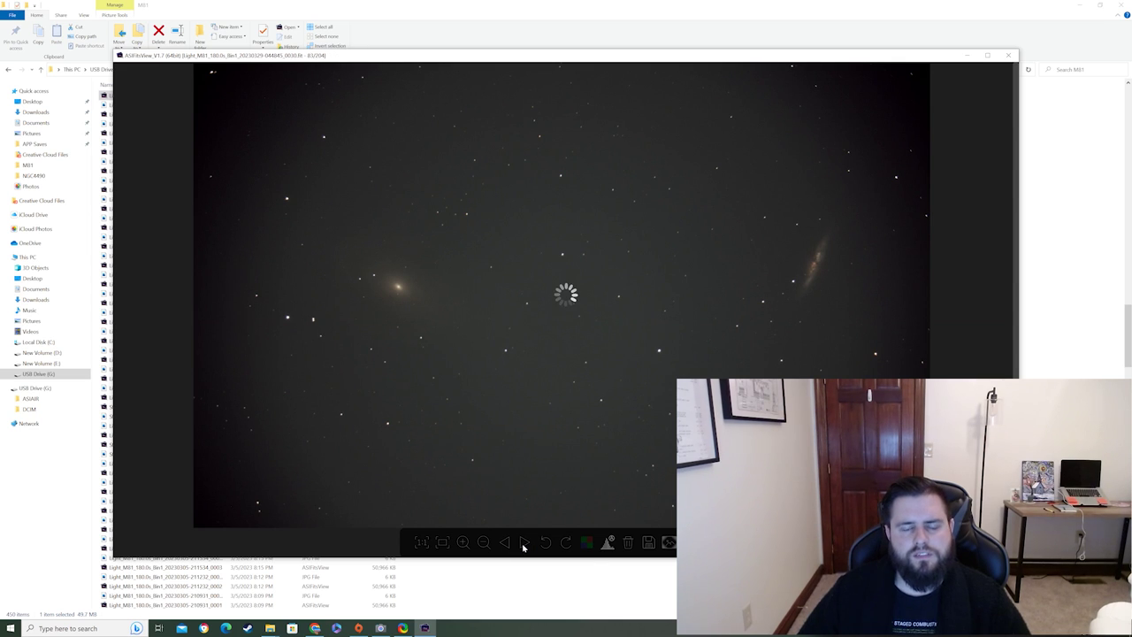
click(523, 544)
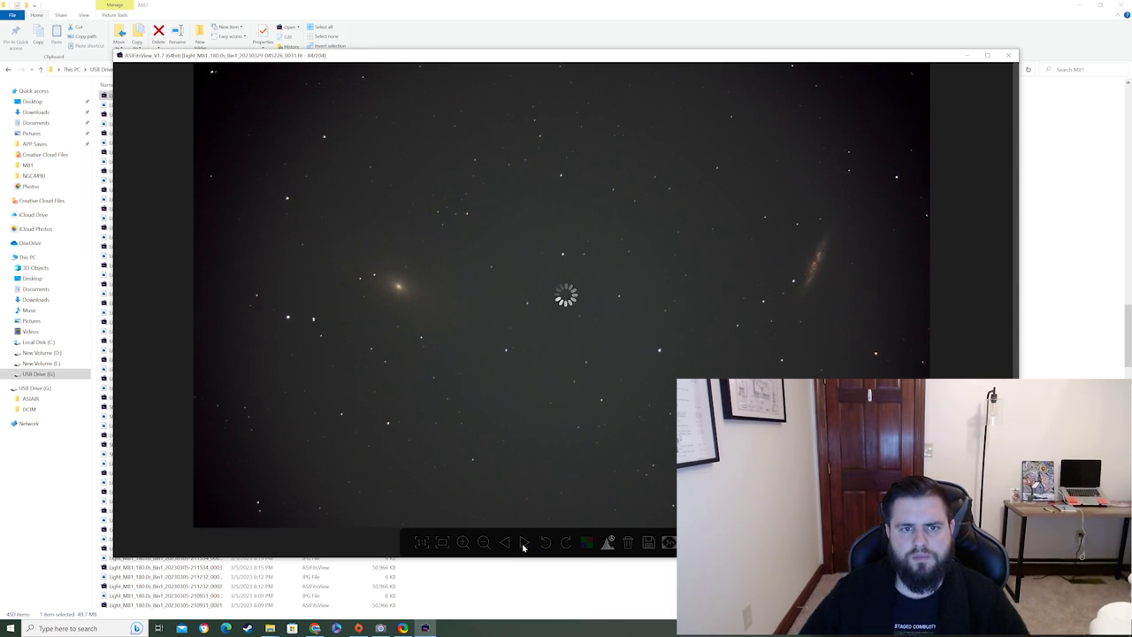
click(523, 544)
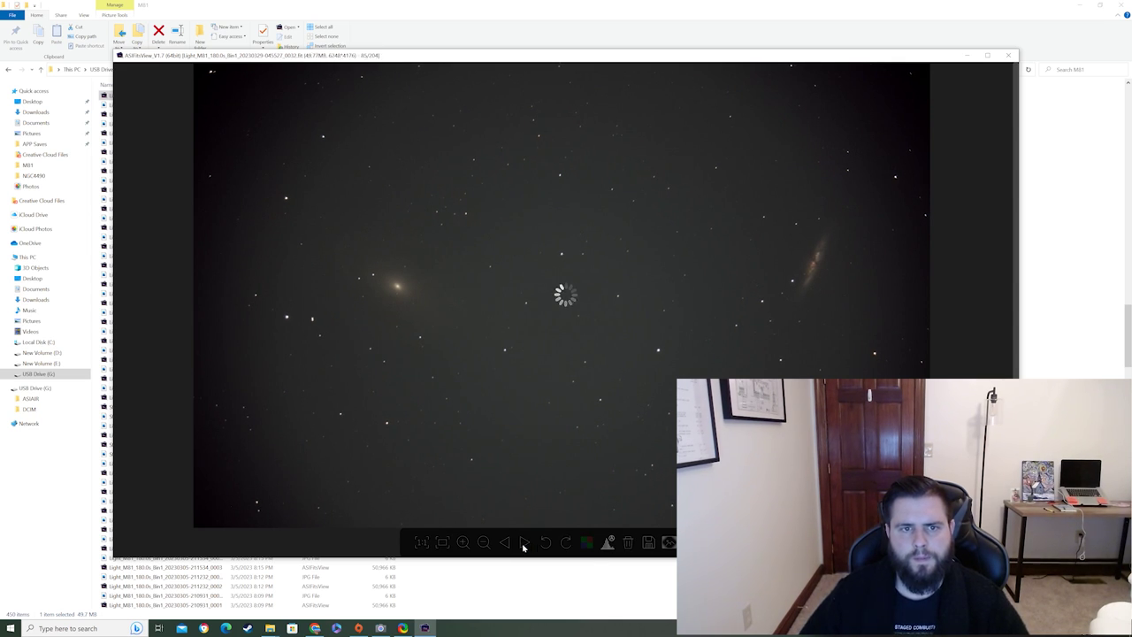
click(524, 544)
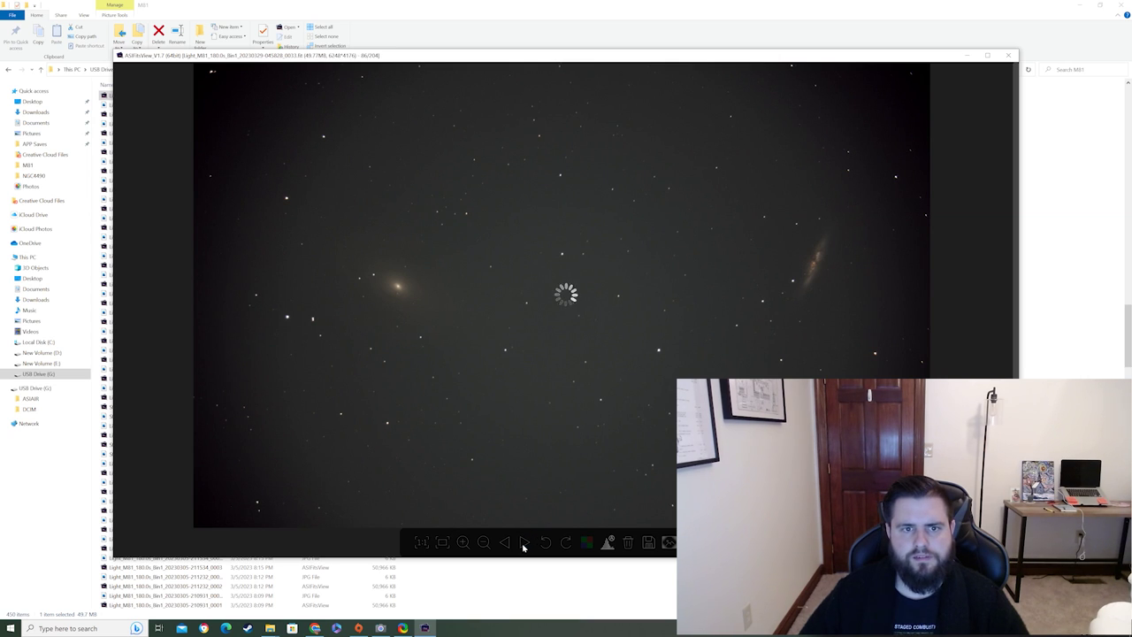
click(524, 544)
click(524, 544)
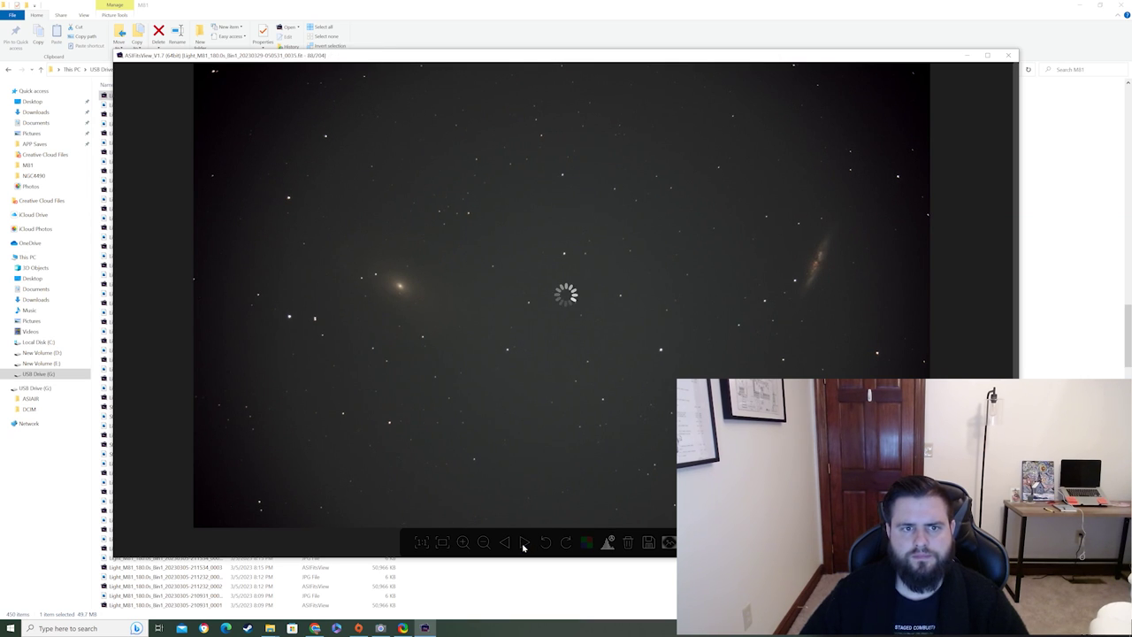
click(508, 545)
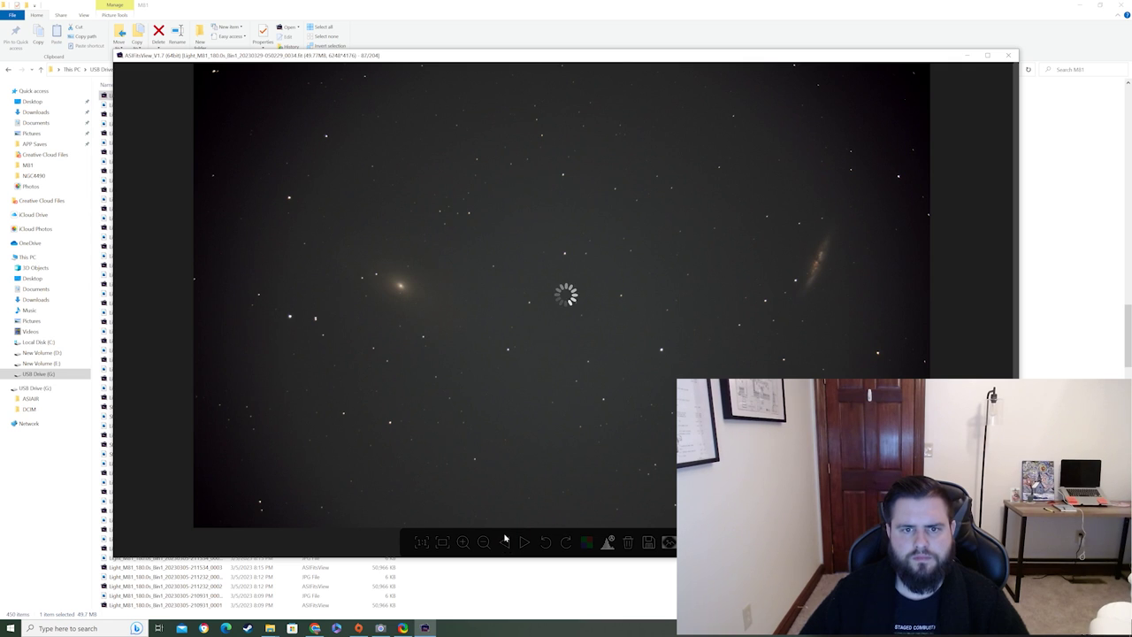
scroll(516, 365, up, 5)
scroll(519, 370, down, 5)
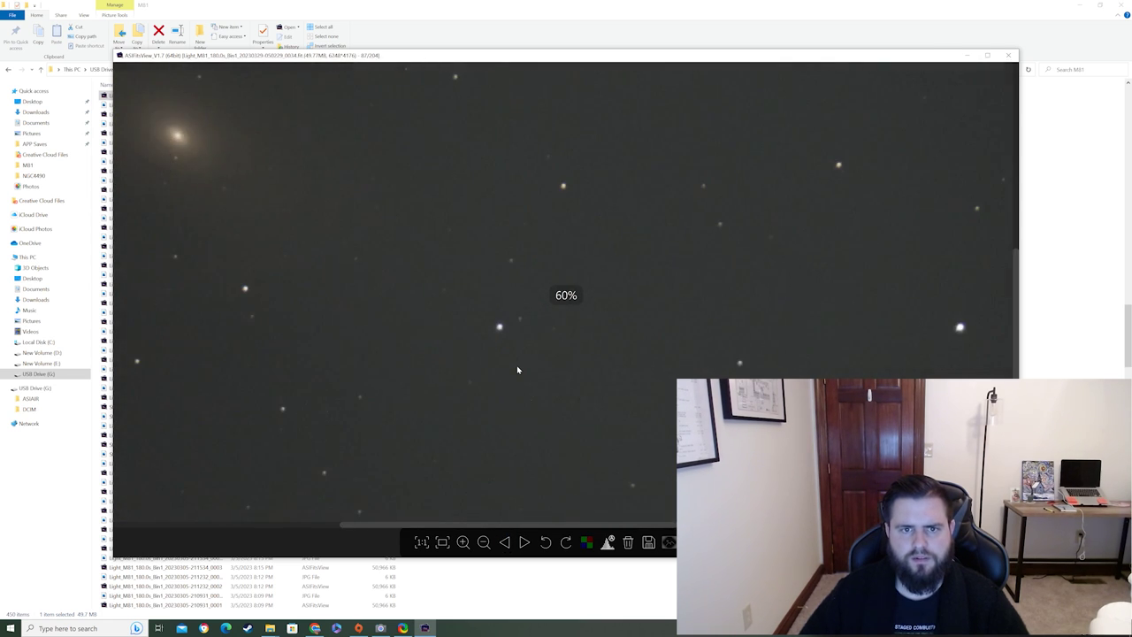
- Advance through the M81 light frames to 0036 and delete that frame, which is crossed by a diagonal light trail
click(525, 542)
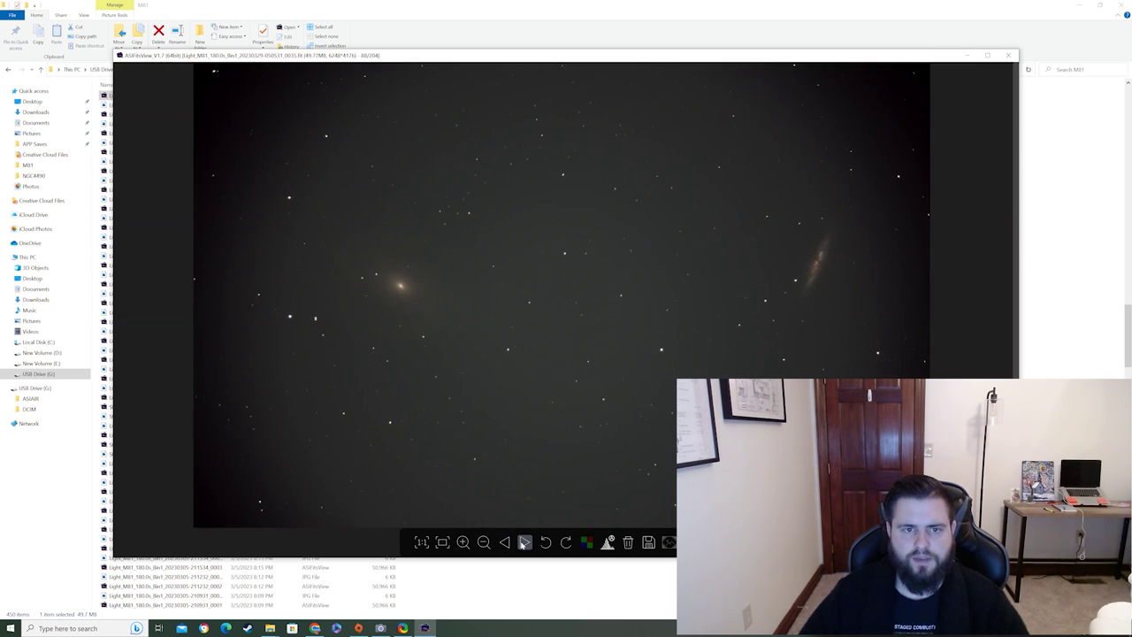
click(523, 544)
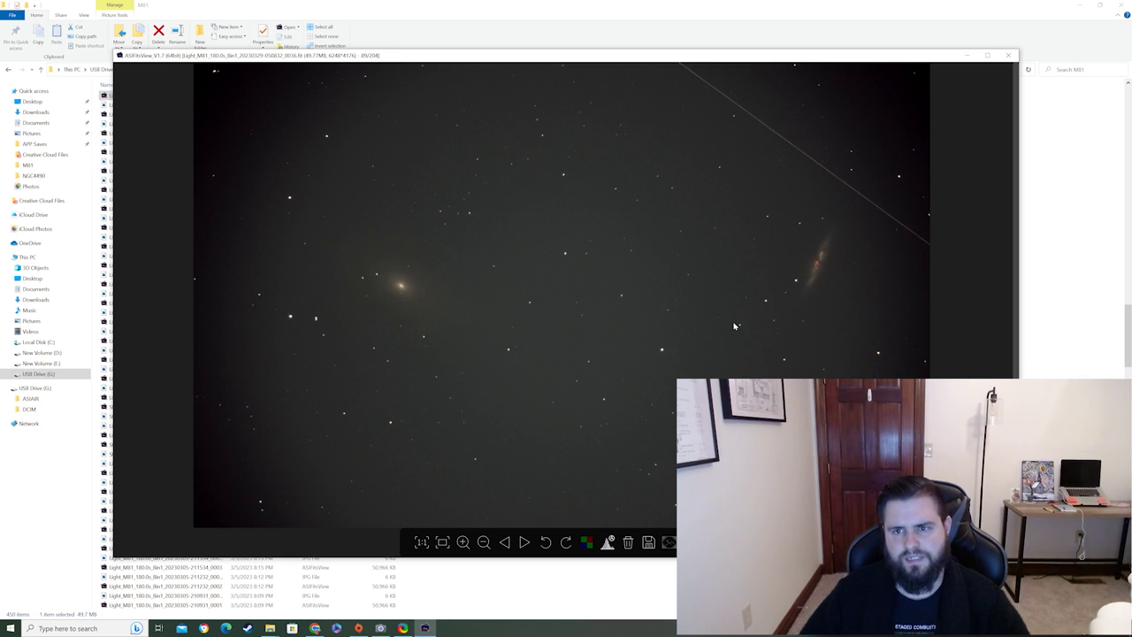
click(629, 541)
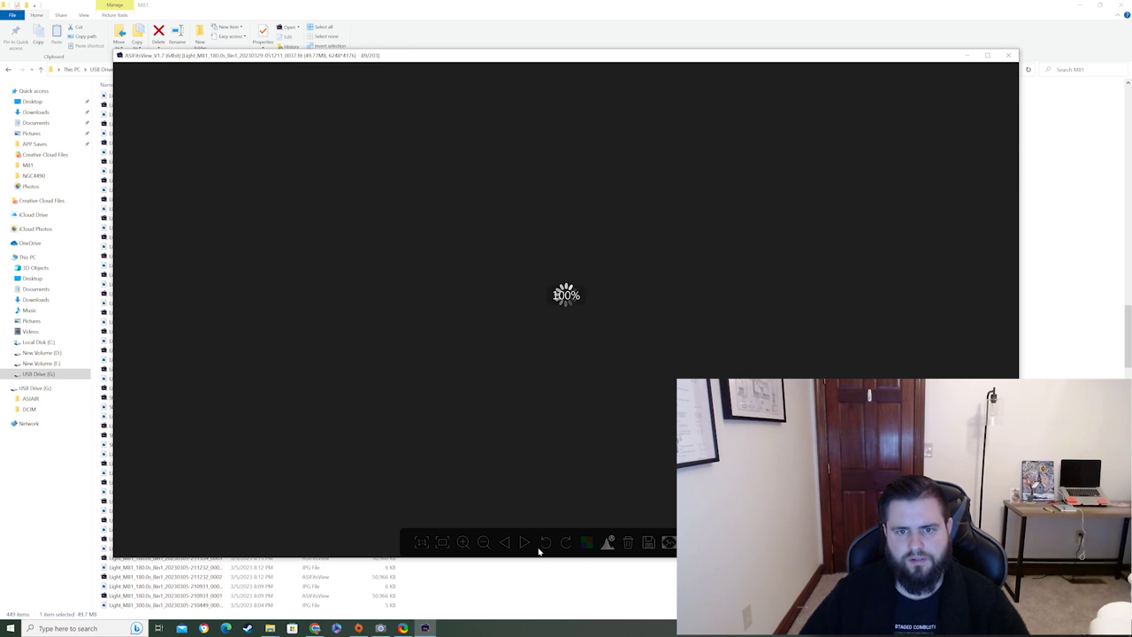
- Advance past M81 light frame 0038 to 0039 and delete 0039, which has a faint diagonal trail across it
click(524, 542)
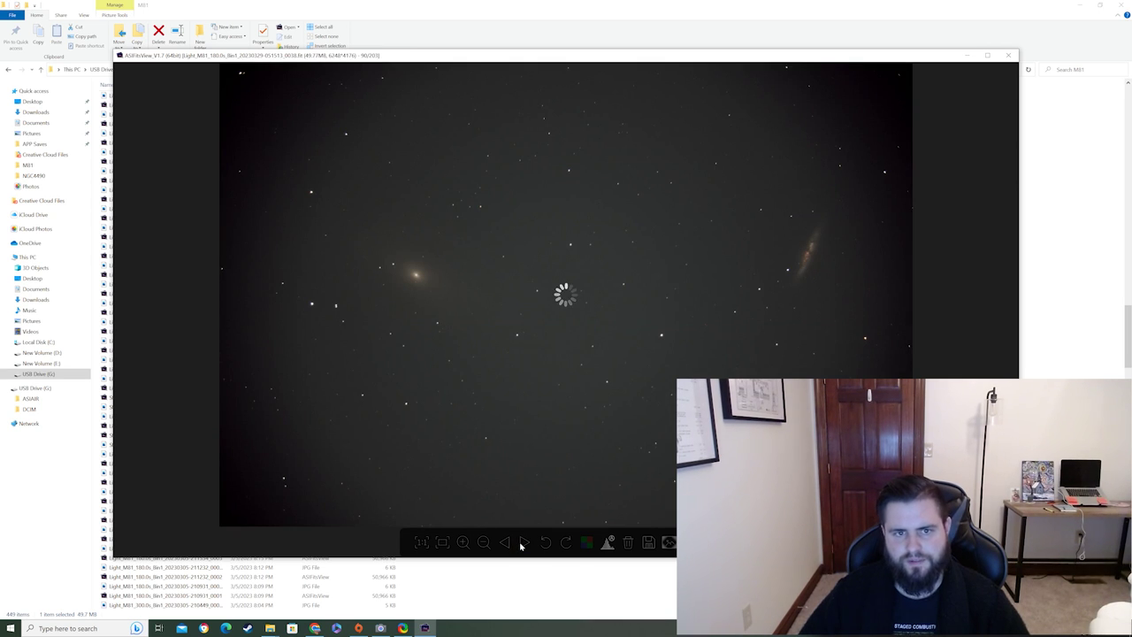
click(524, 543)
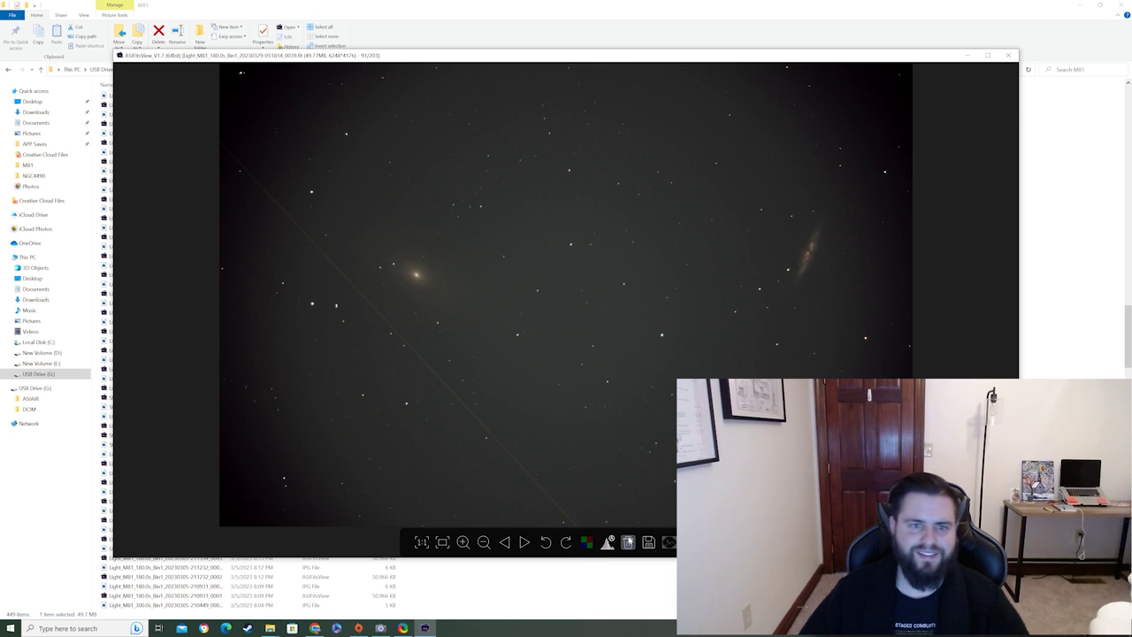
click(628, 542)
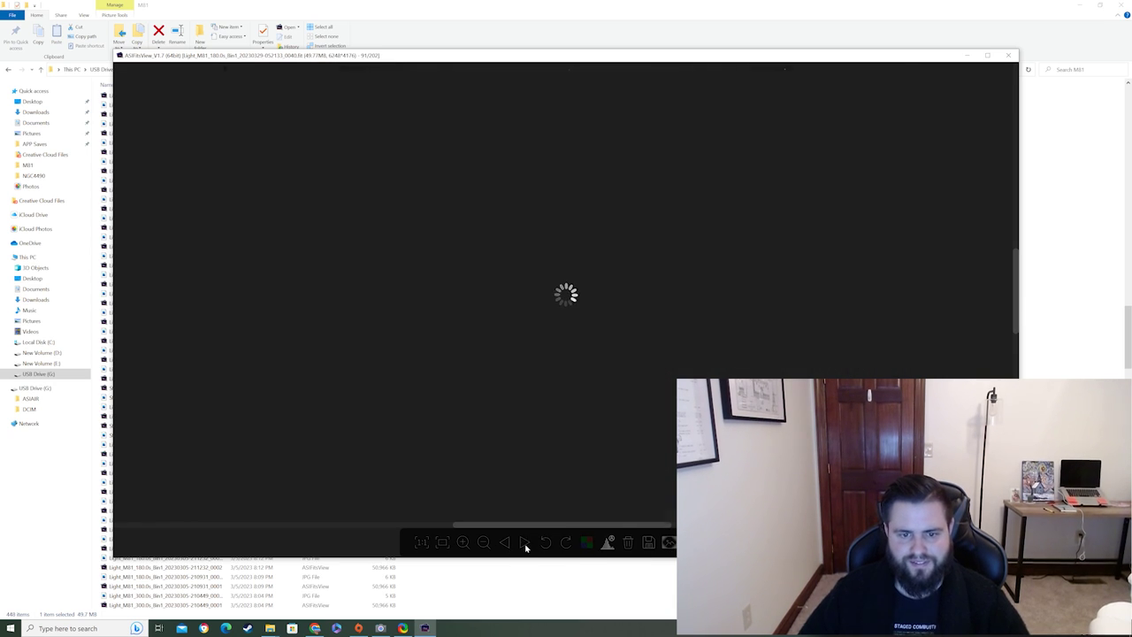
- Review the M81 light frames from 0041 to 0046
click(526, 544)
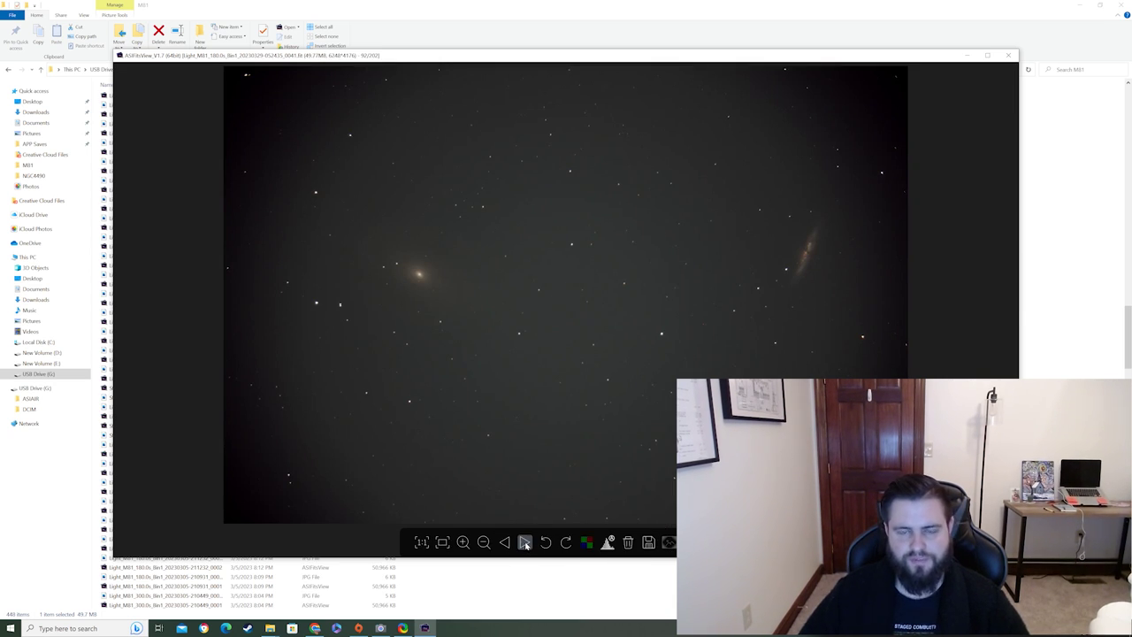
click(525, 544)
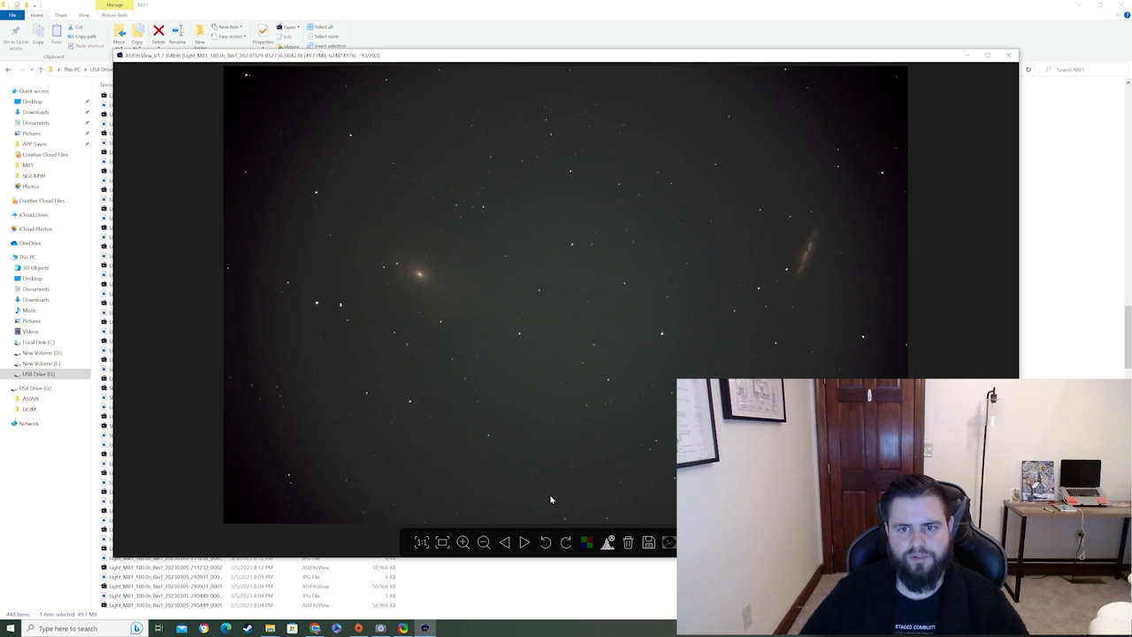
click(524, 544)
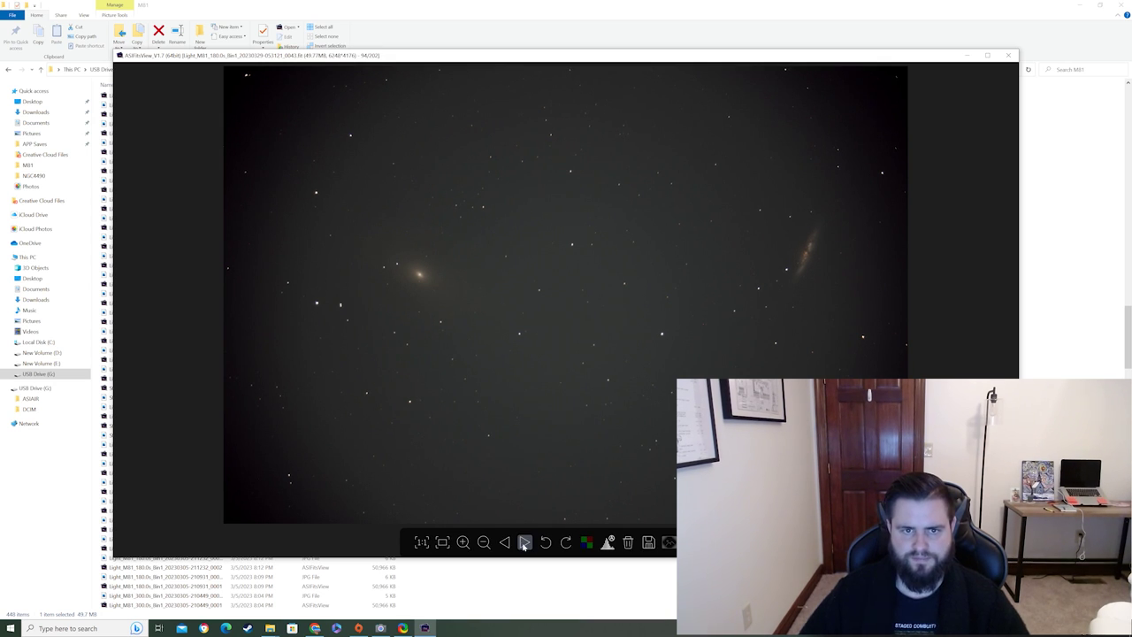
click(524, 544)
click(524, 544)
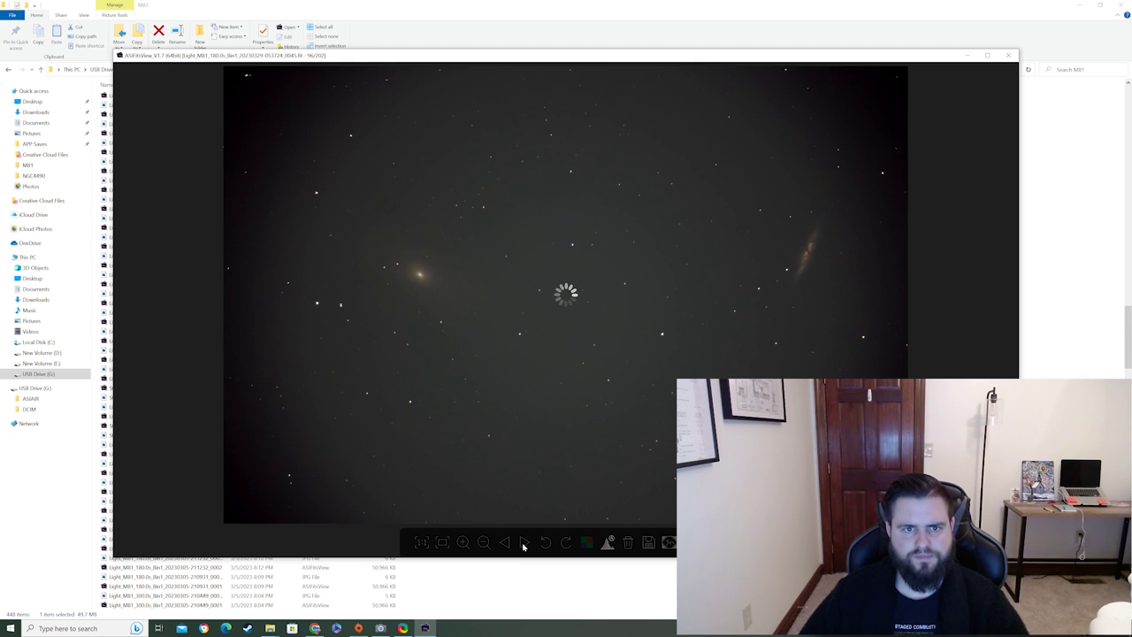
click(524, 544)
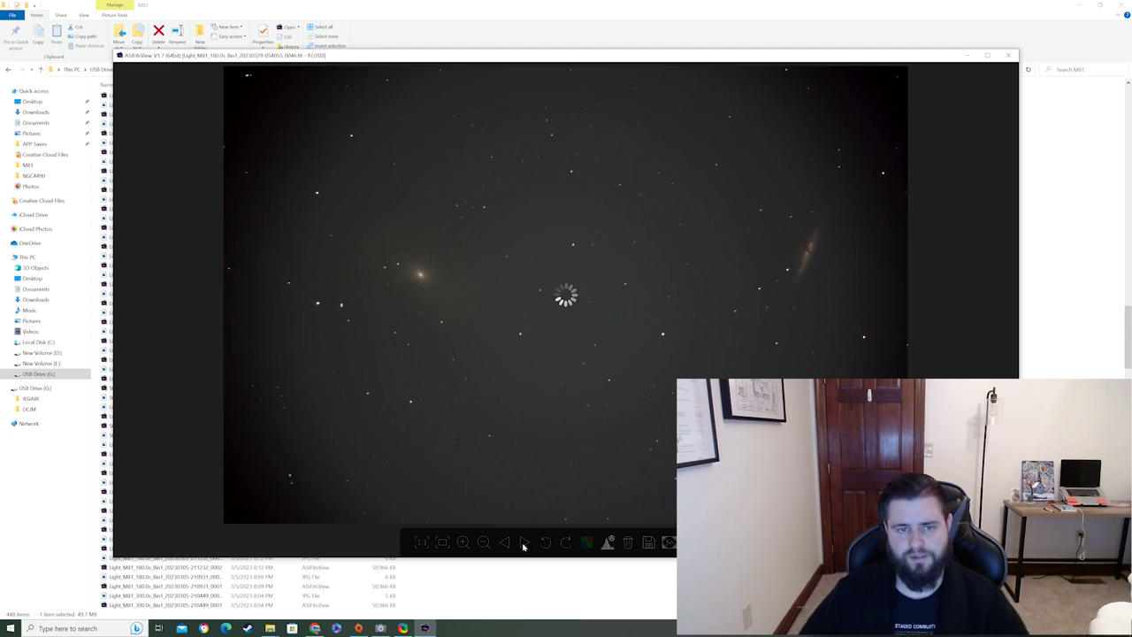
- Review the M81 light frames from 0047 to 0051 and return to 0050 for a second look
click(524, 544)
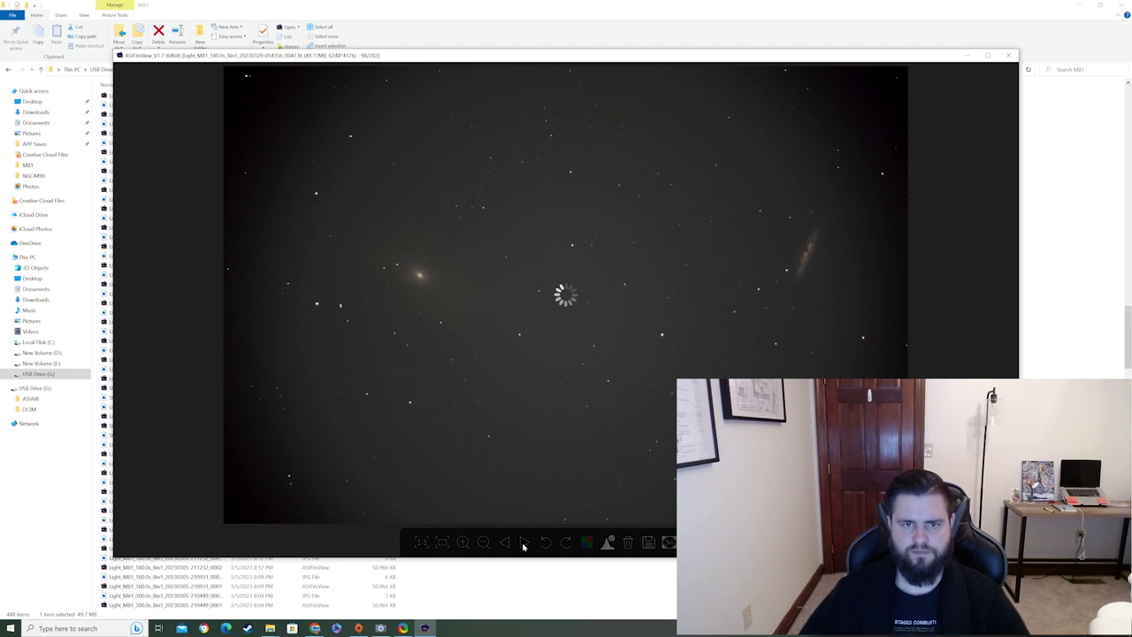
click(524, 544)
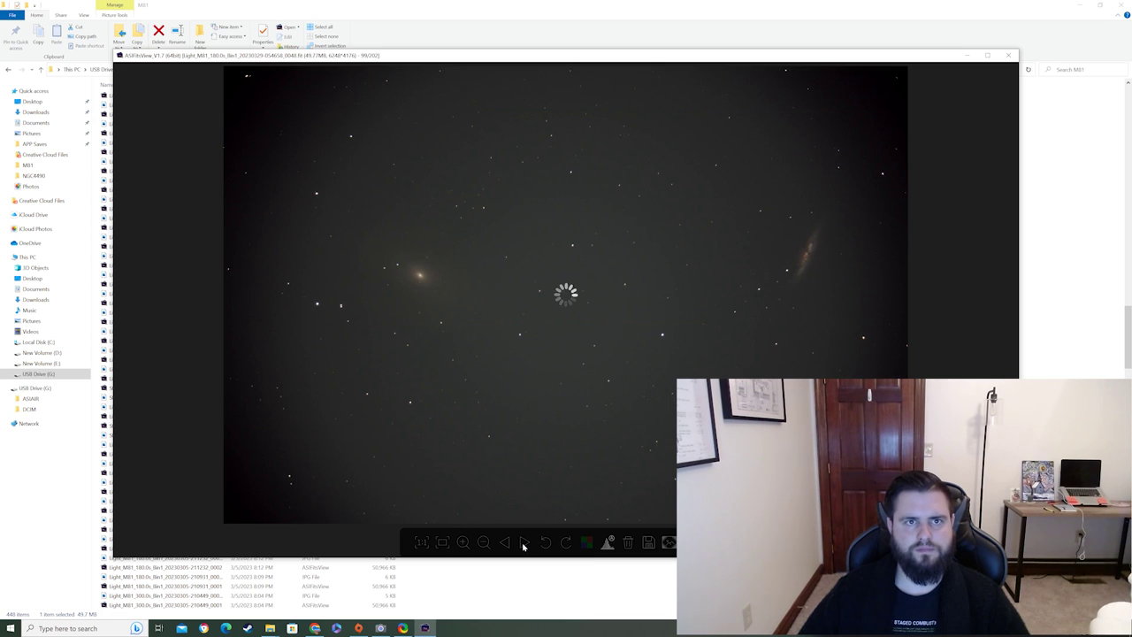
click(523, 544)
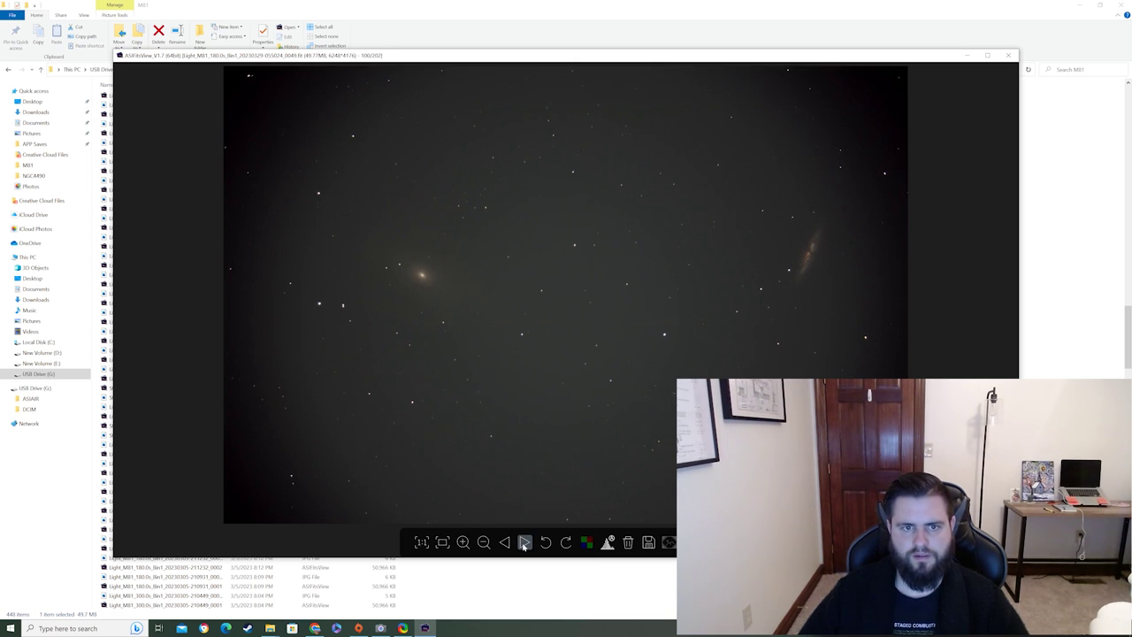
click(523, 544)
click(524, 544)
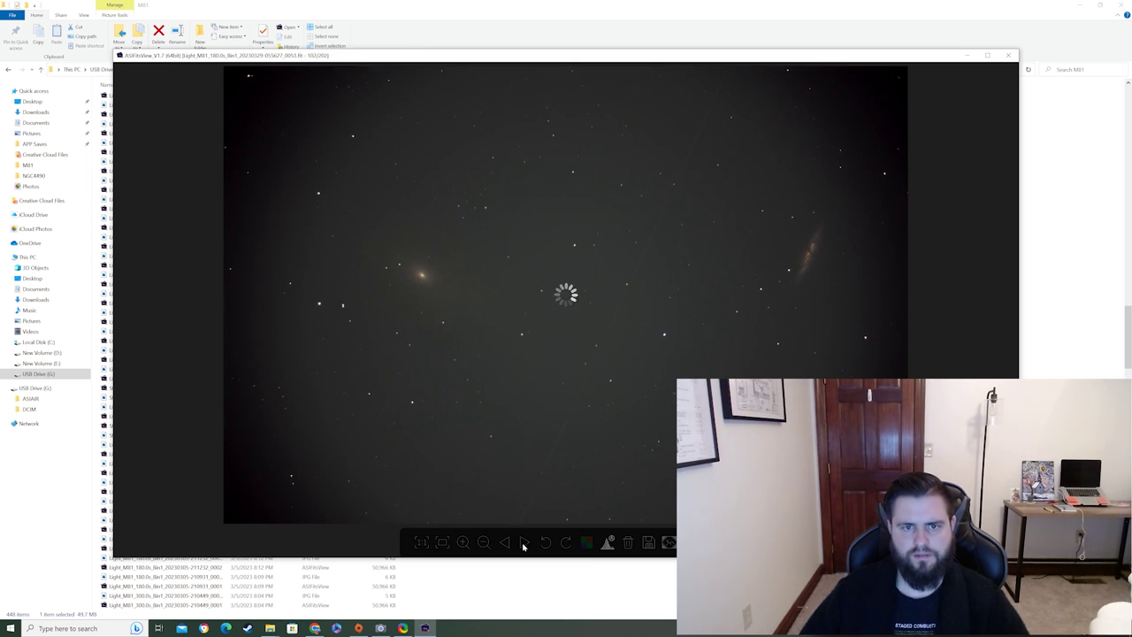
click(505, 544)
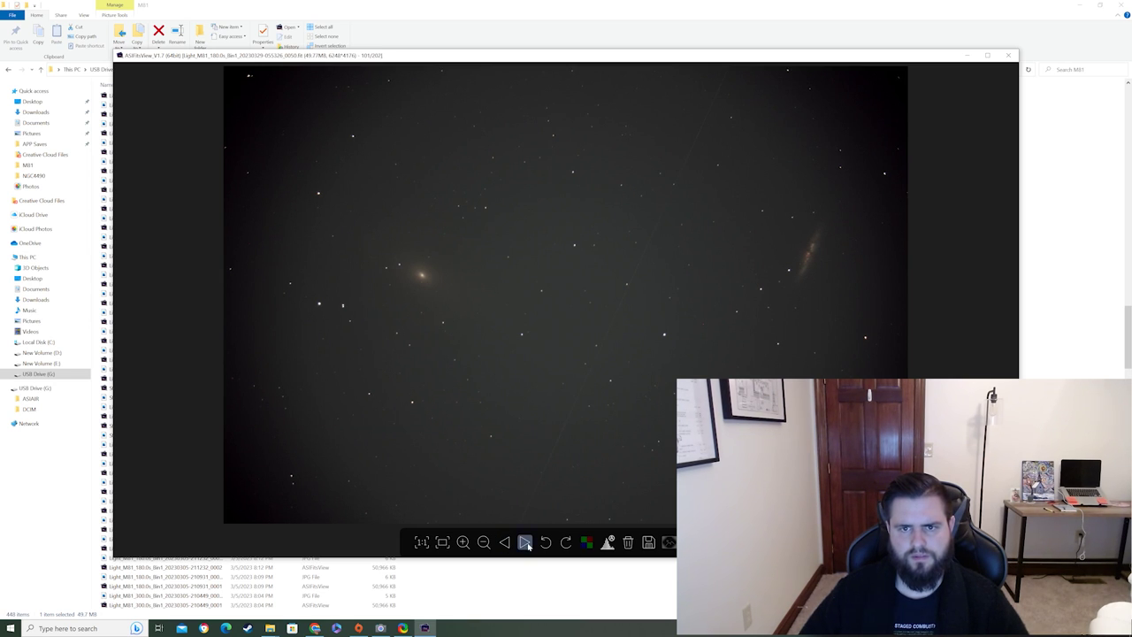
- Review the M81 light frames from 0051 to 0059 one by one
click(525, 544)
click(525, 544)
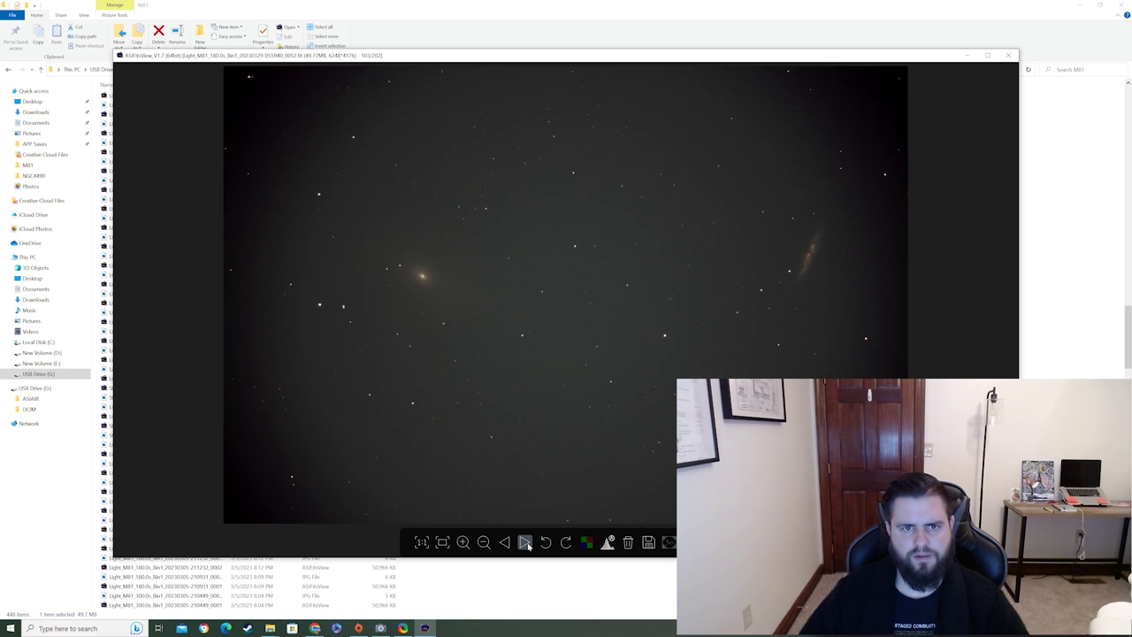
click(526, 544)
click(527, 545)
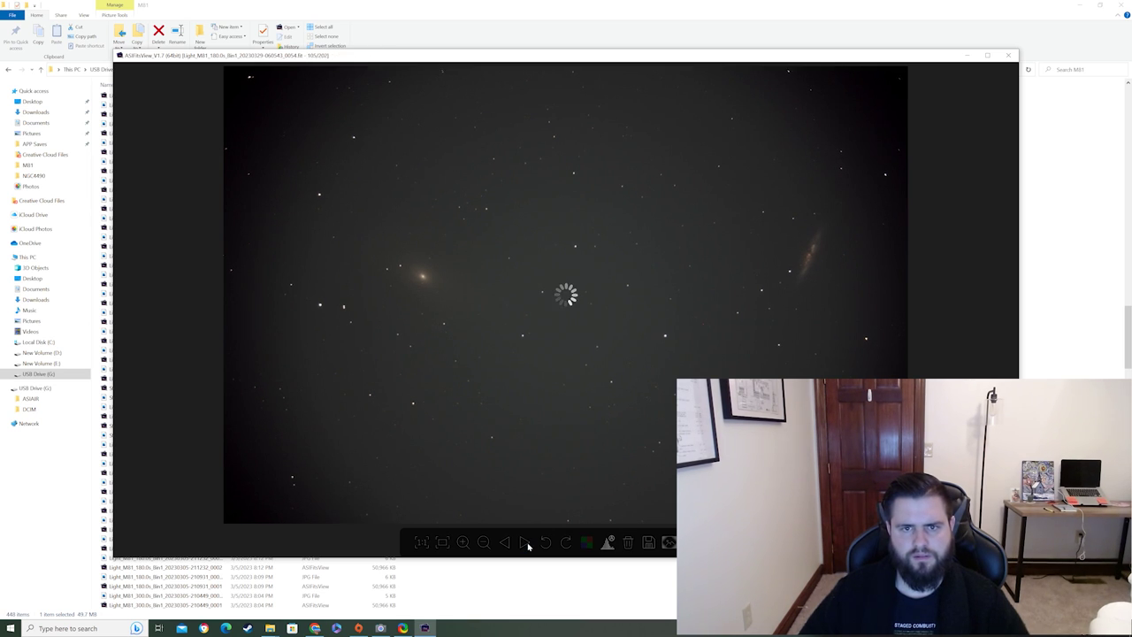
click(528, 545)
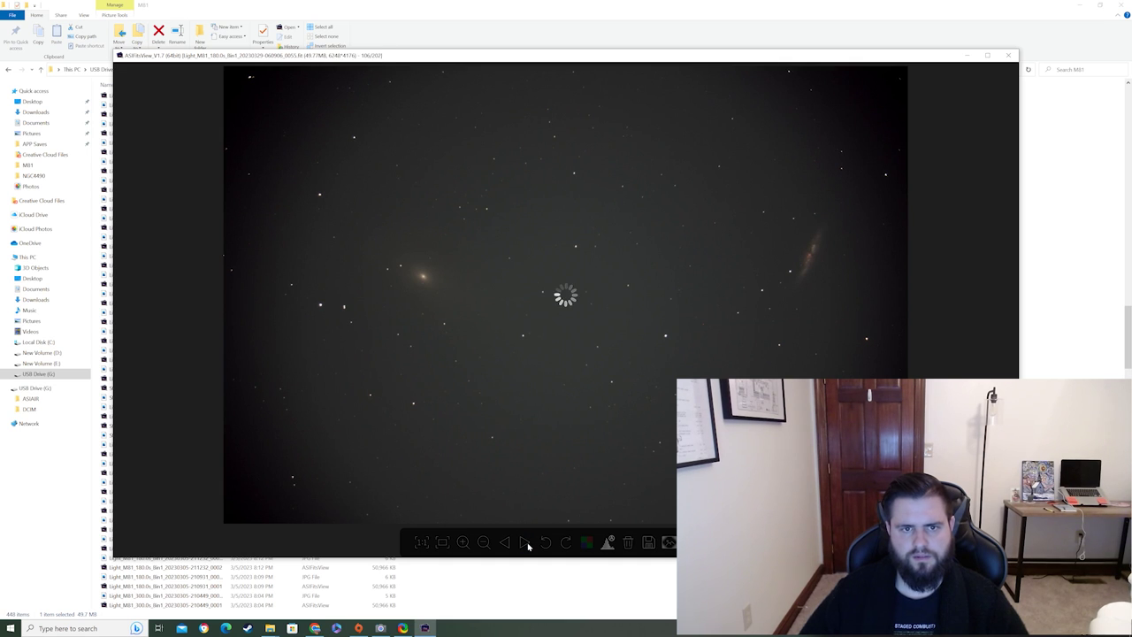
click(527, 545)
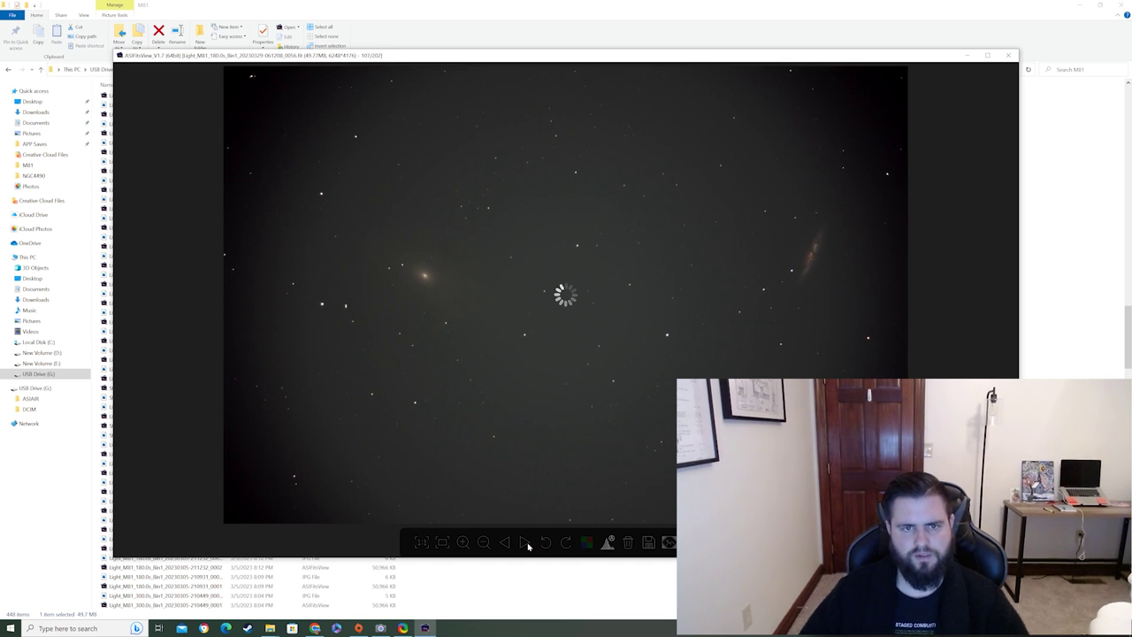
click(527, 545)
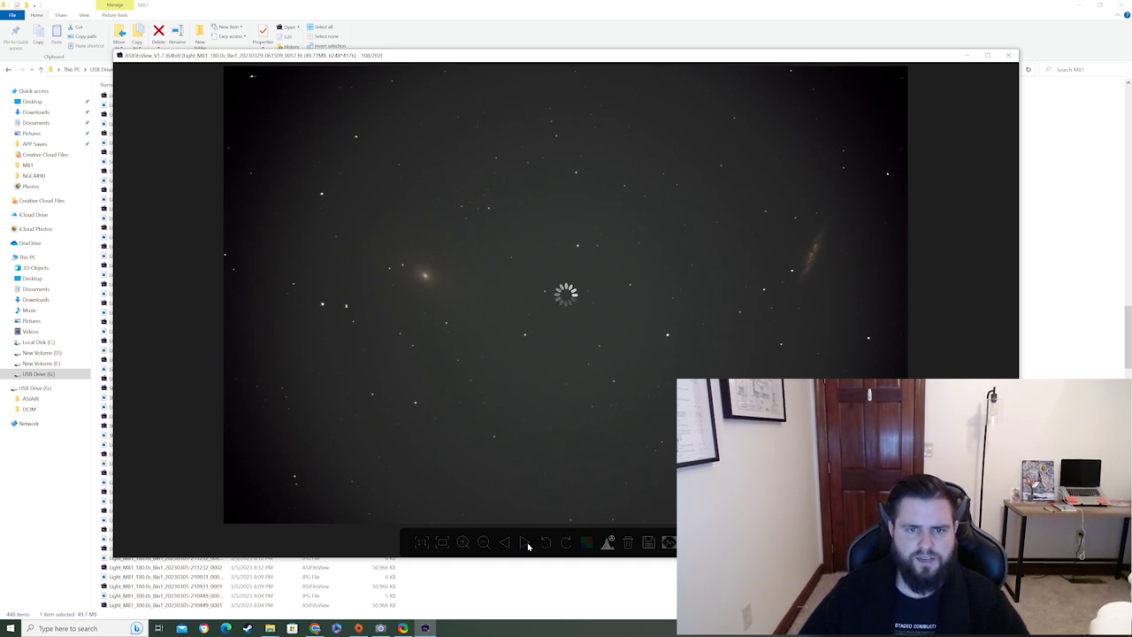
click(528, 545)
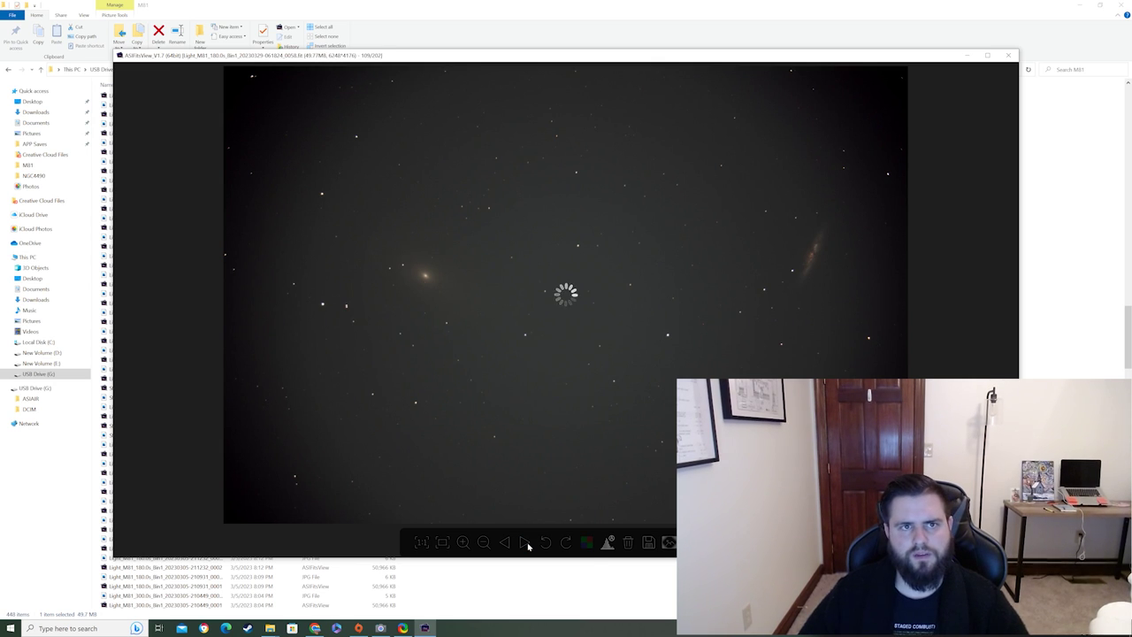
click(527, 545)
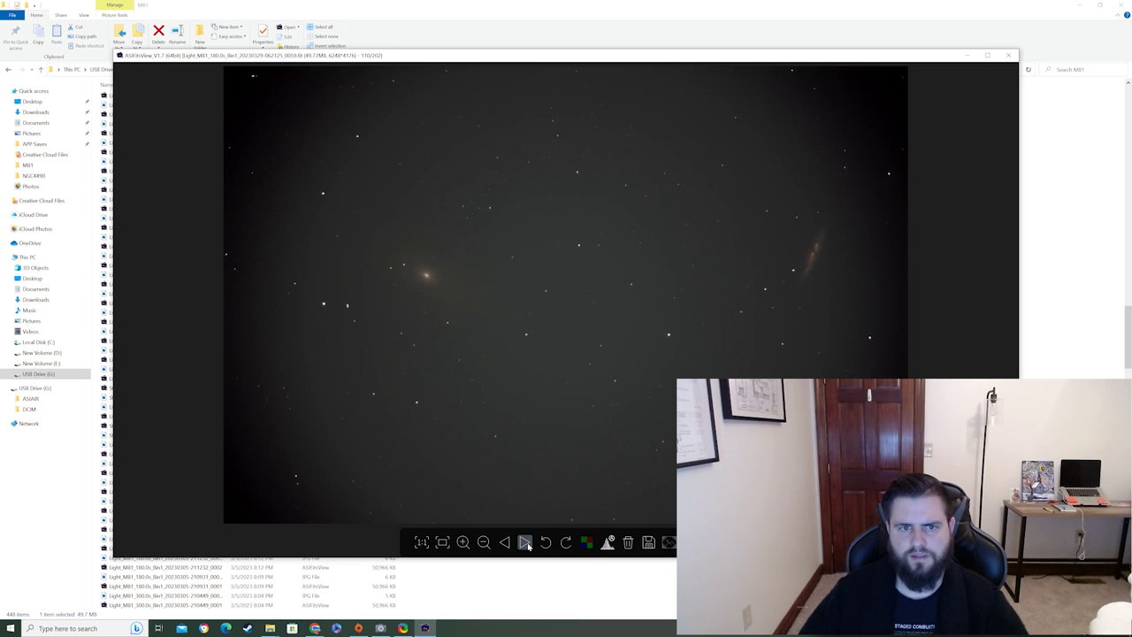
- Review the M81 light frames from 0060 to 0063 one by one
click(528, 546)
click(528, 546)
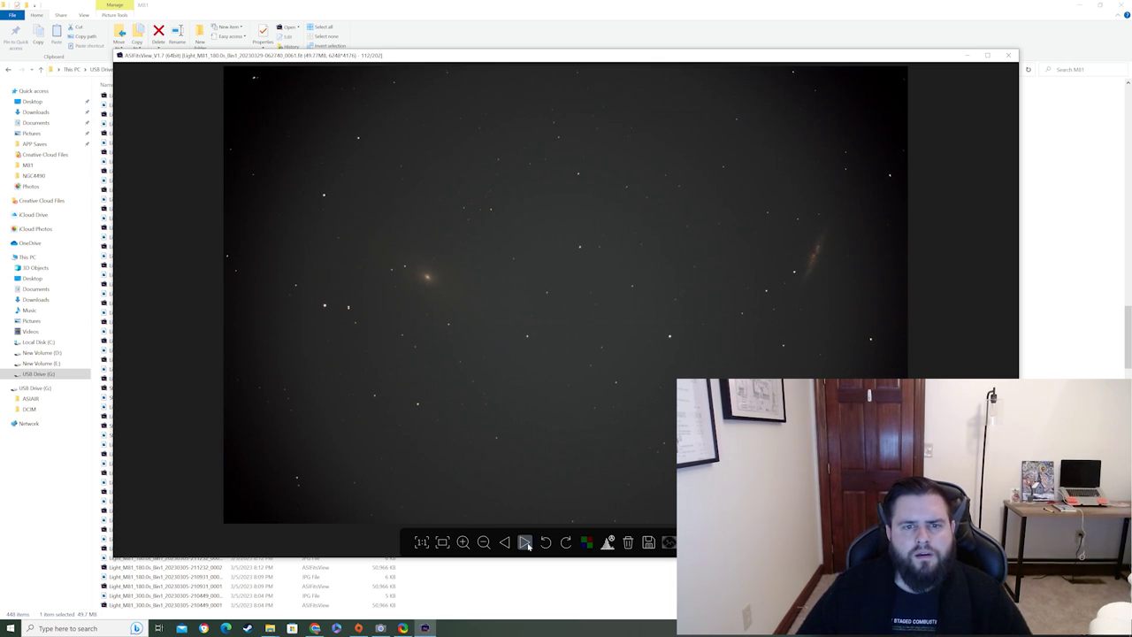
click(527, 546)
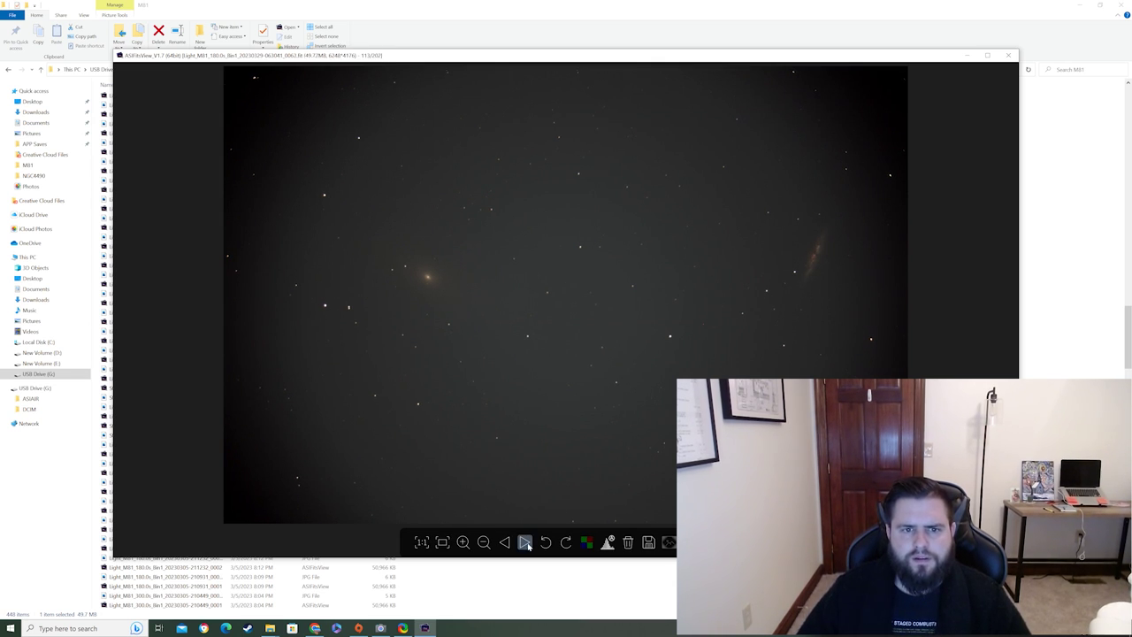
click(527, 546)
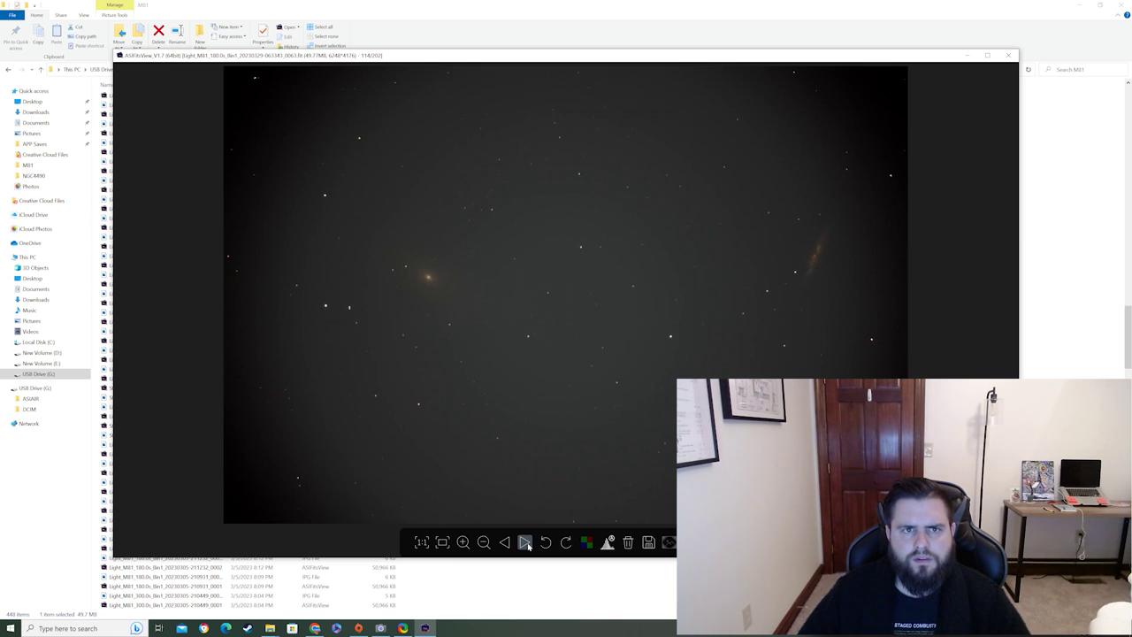
- Recheck M81 light frames 0062 and 0061, inspecting 0061 close up around the galaxy, and delete frame 0062
click(505, 545)
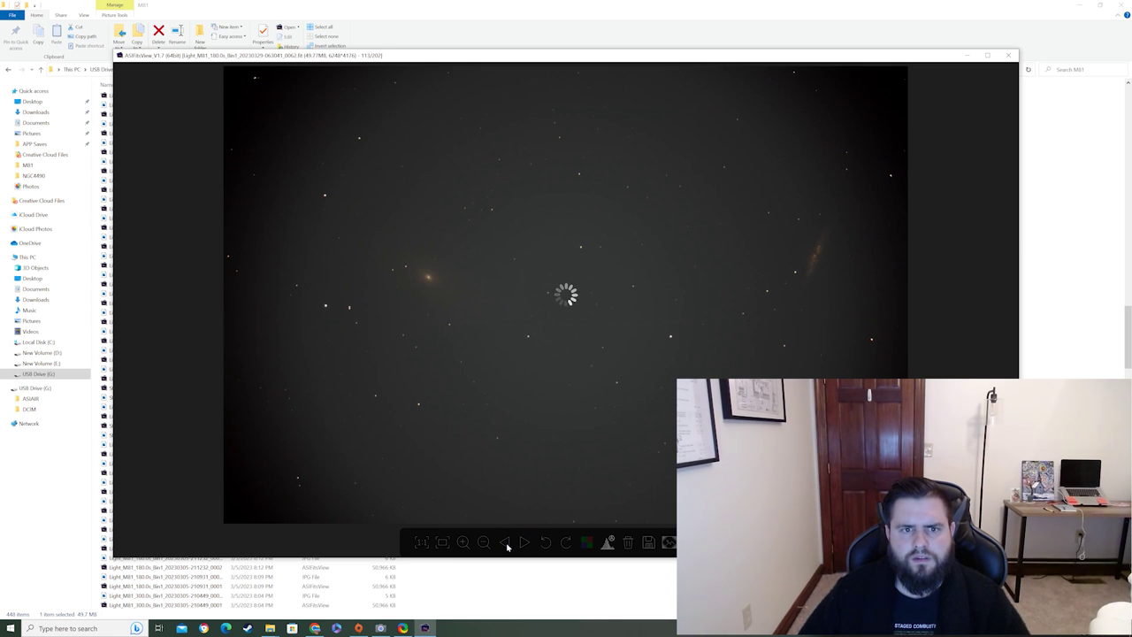
click(505, 544)
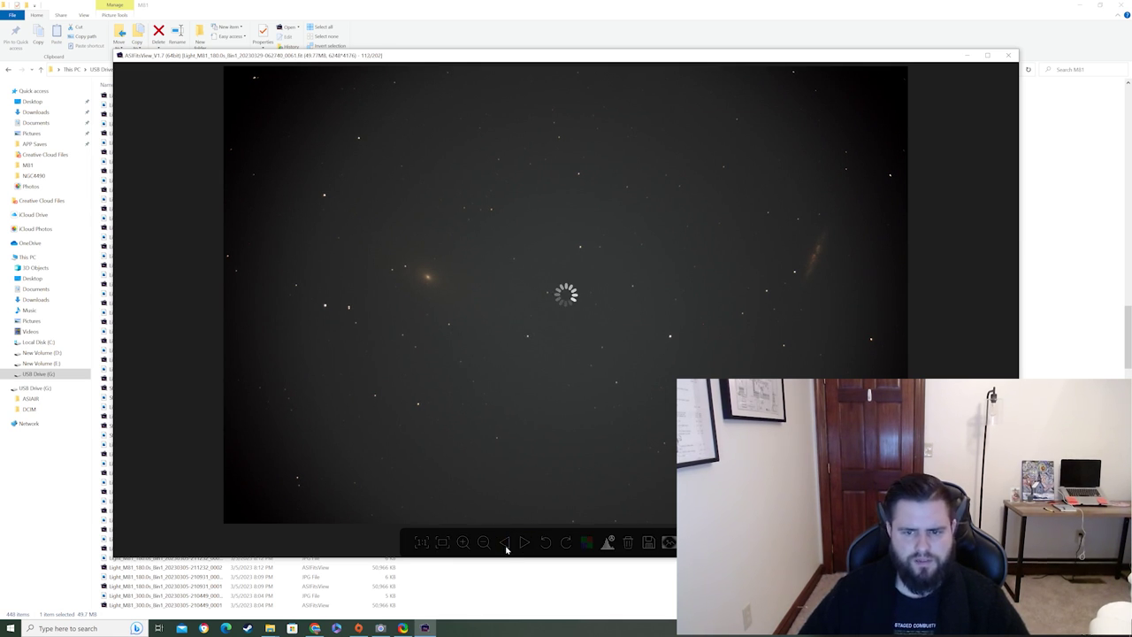
scroll(434, 316, up, 5)
scroll(435, 316, down, 5)
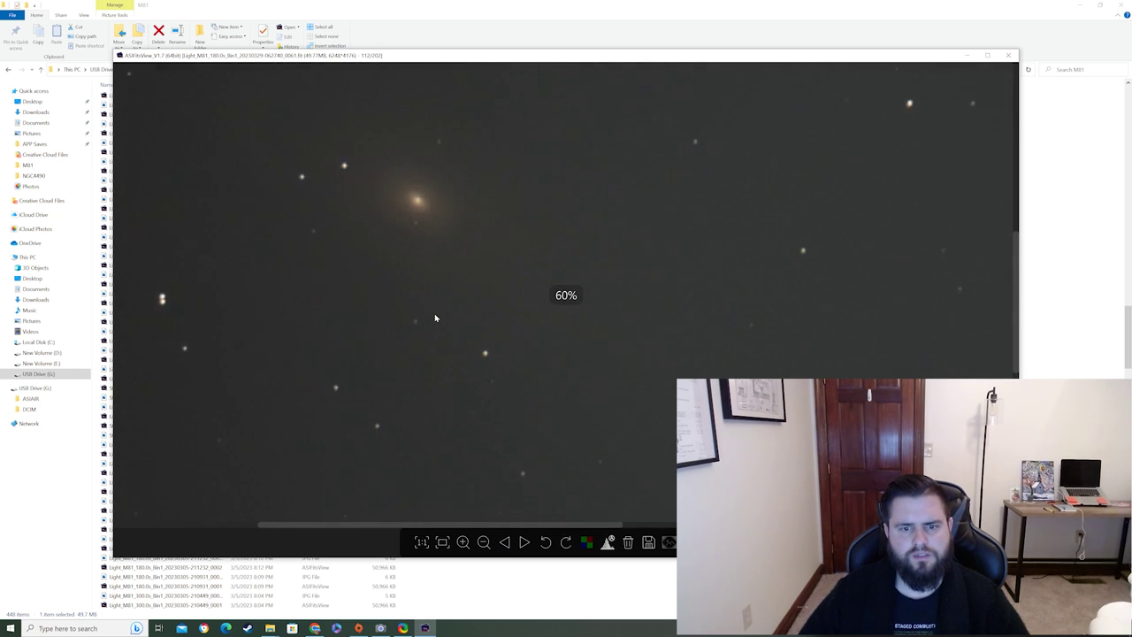
click(523, 542)
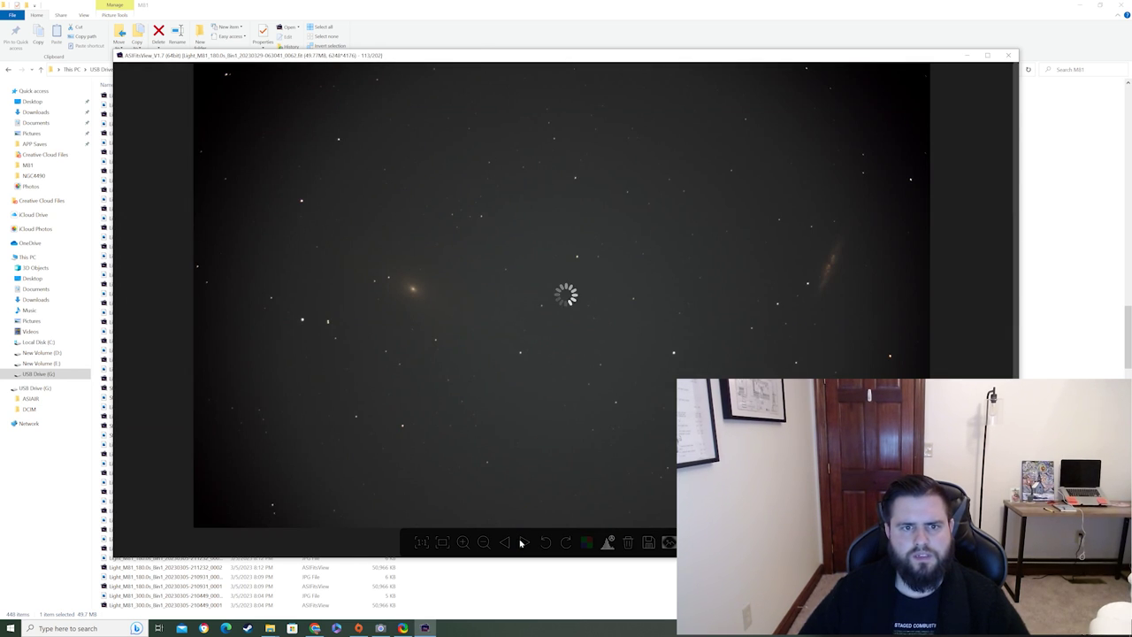
click(628, 543)
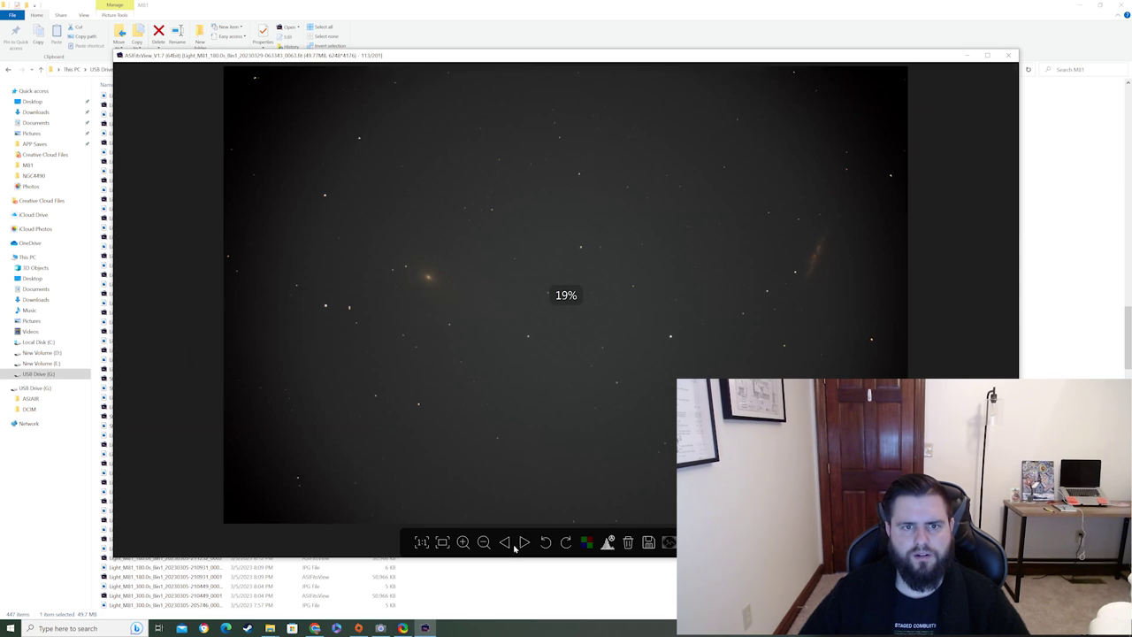
- Compare the remaining M81 light frames 0060, 0061 and 0063 with each other and with the following 300-second frame
click(524, 543)
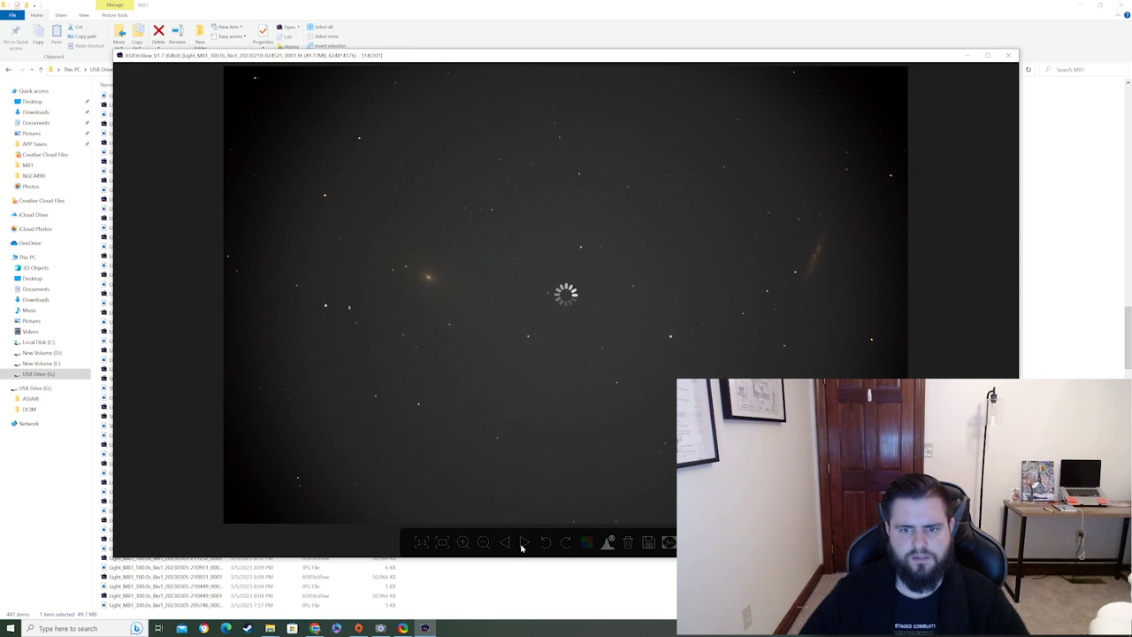
click(504, 543)
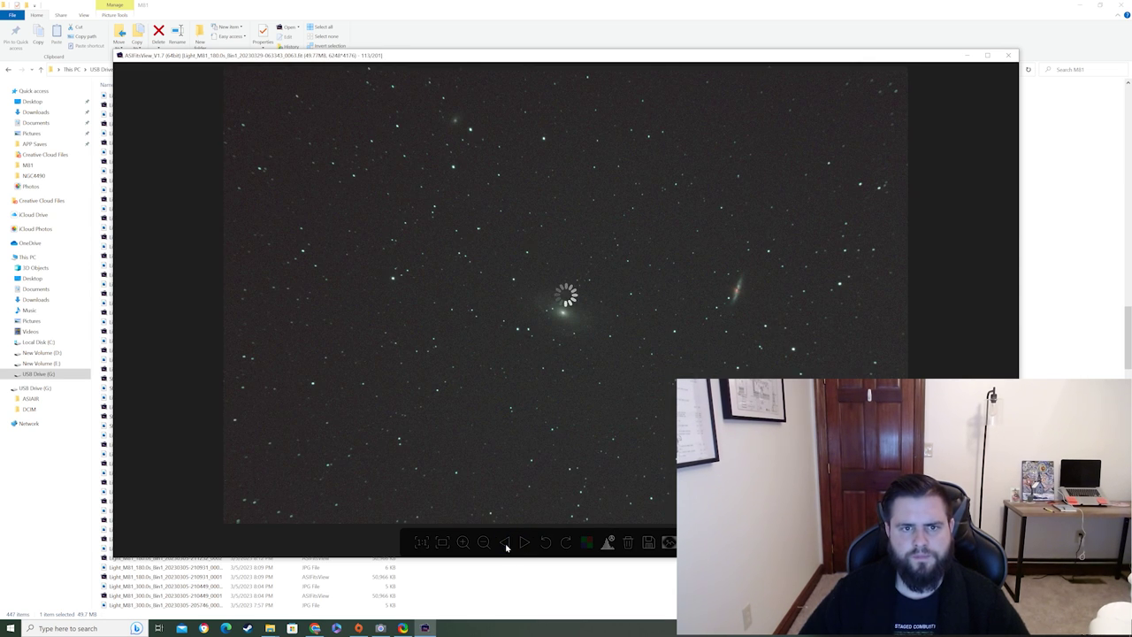
click(503, 542)
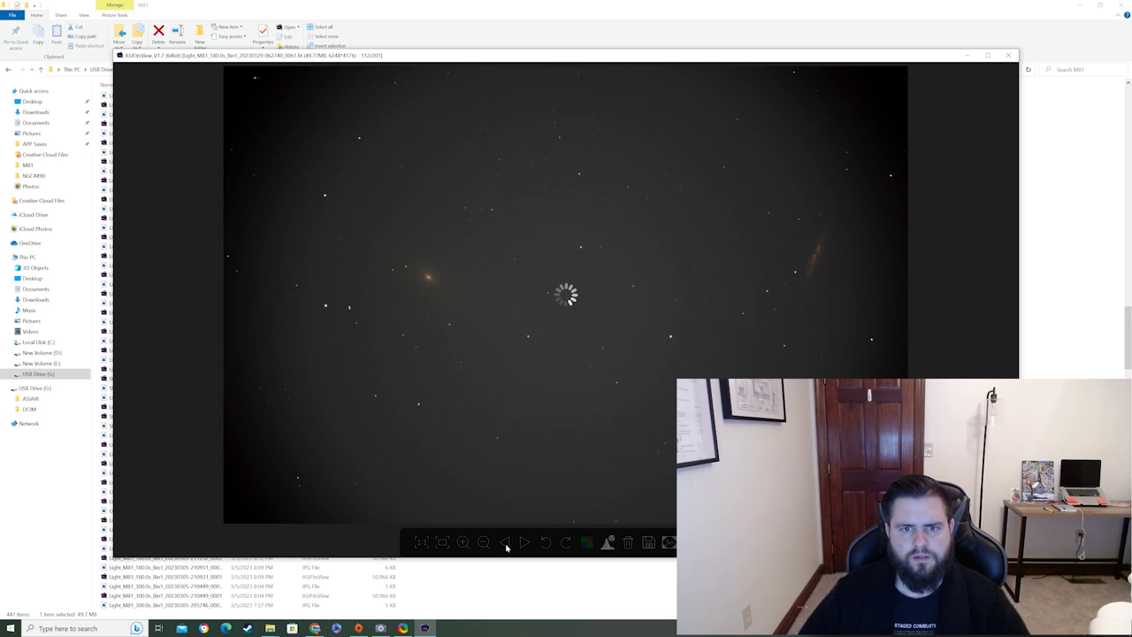
click(505, 545)
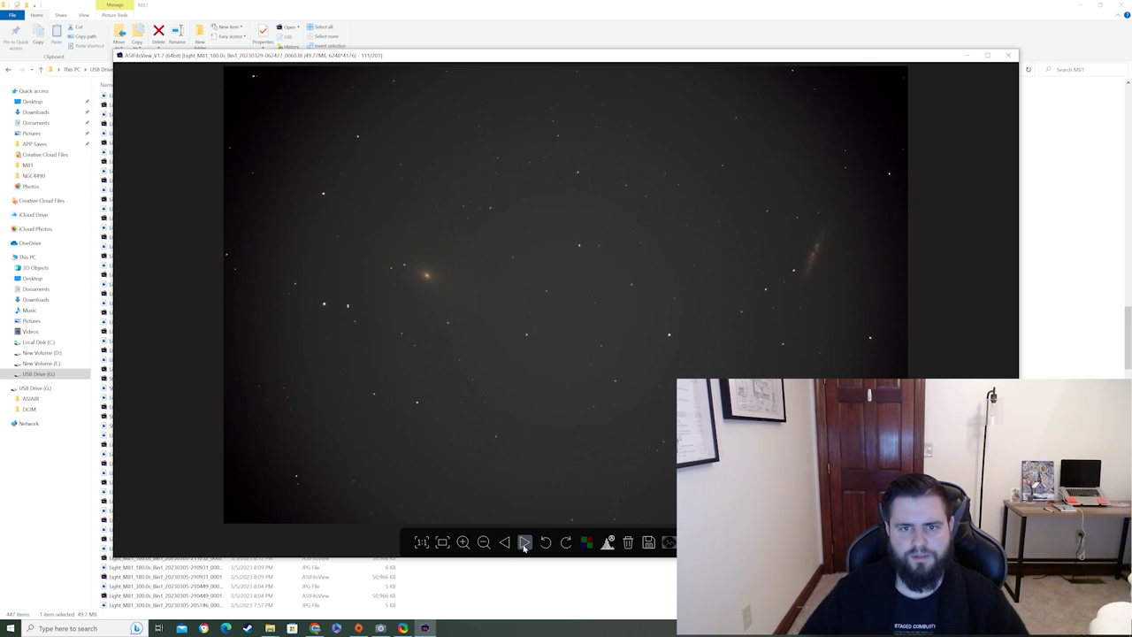
click(523, 544)
click(525, 543)
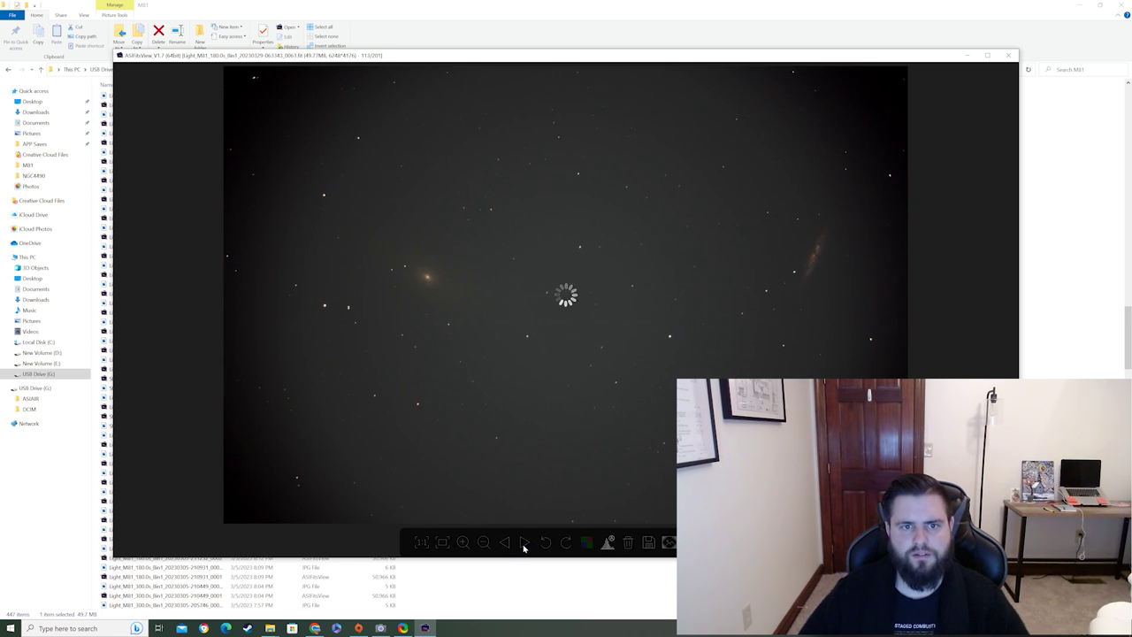
- Return to M81 light frame 0063 and delete it, along with frame 0061
click(523, 544)
click(506, 544)
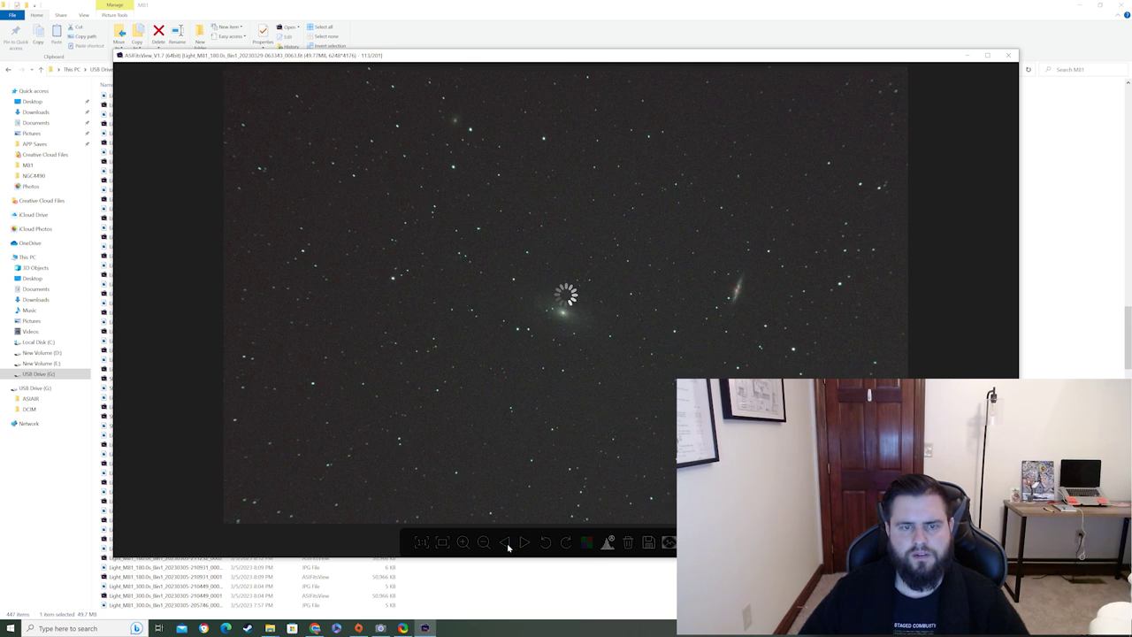
click(588, 544)
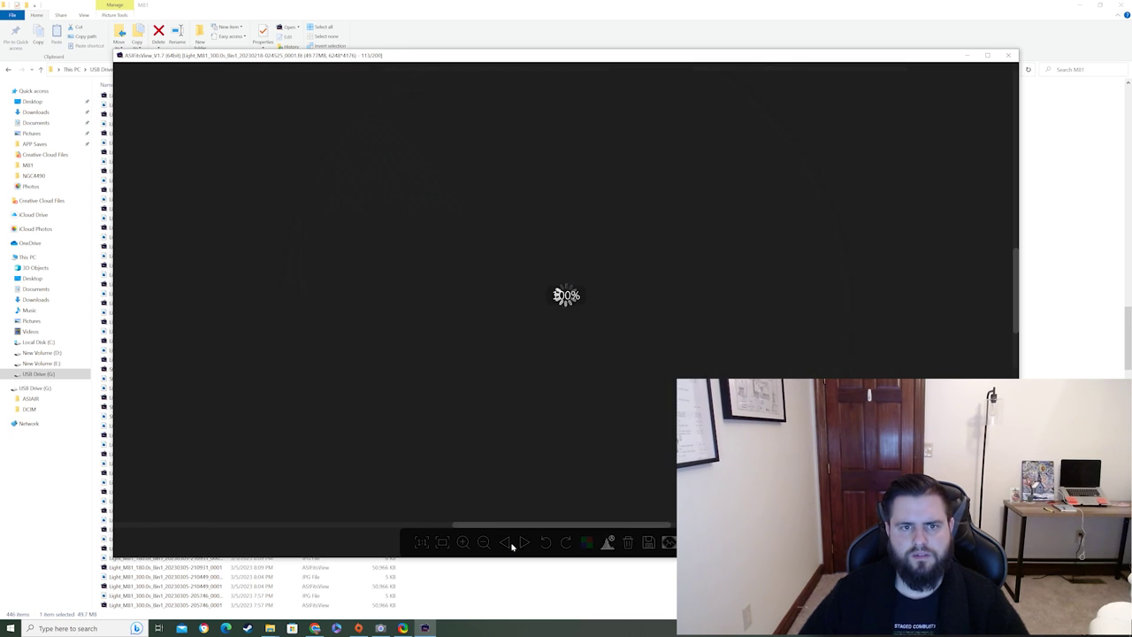
click(510, 544)
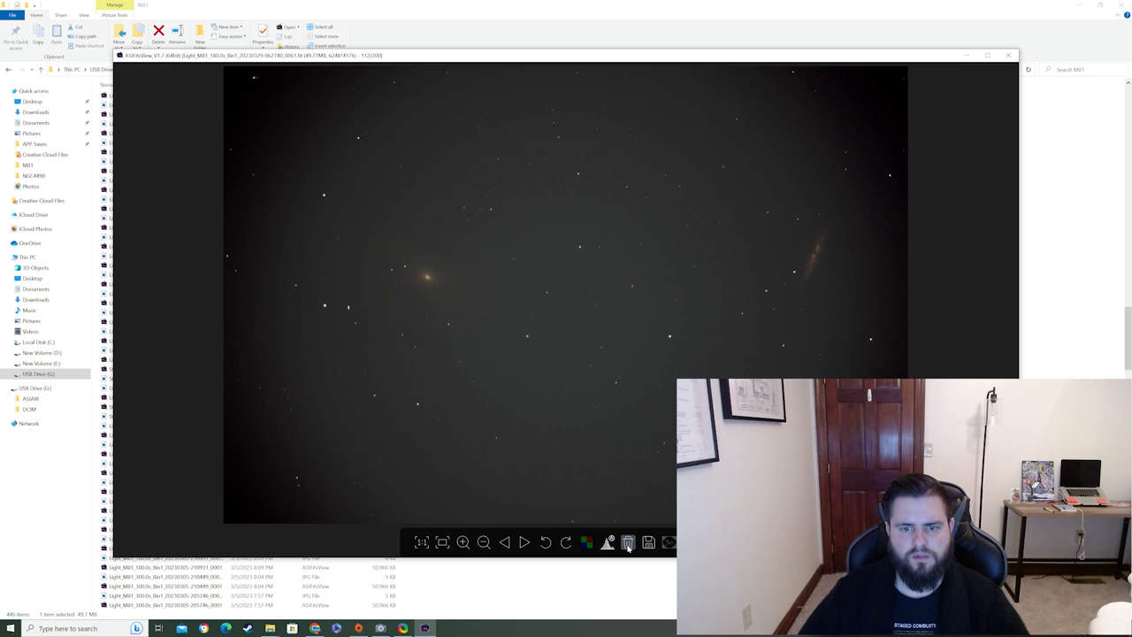
click(628, 544)
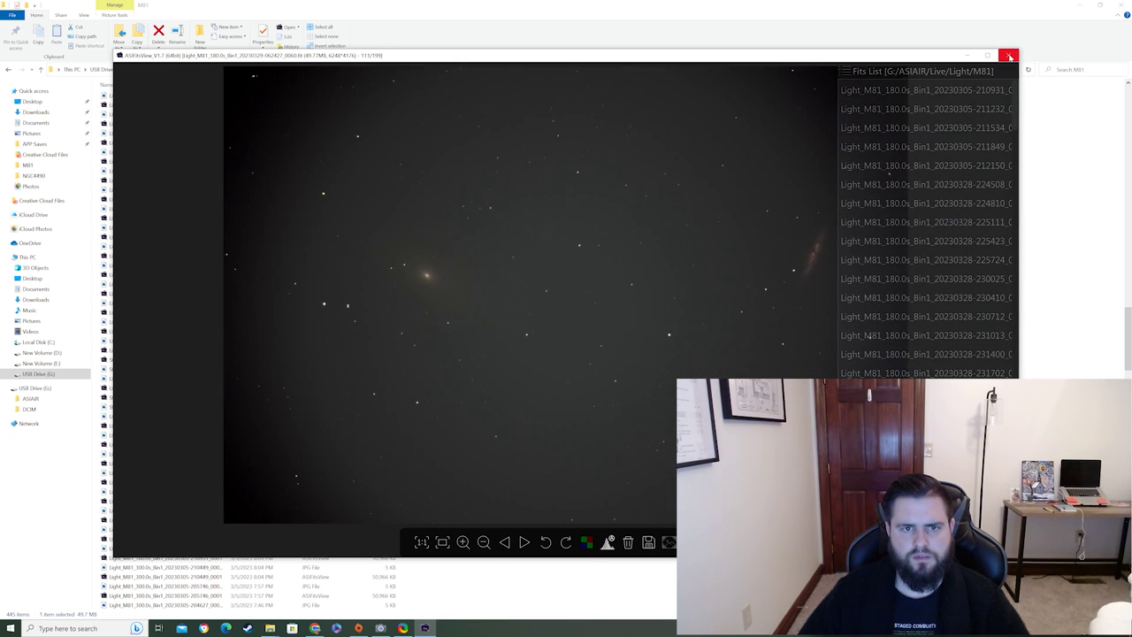
- Close the image viewer, minimize the file window and launch Astro Pixel Processor from the desktop
click(1008, 54)
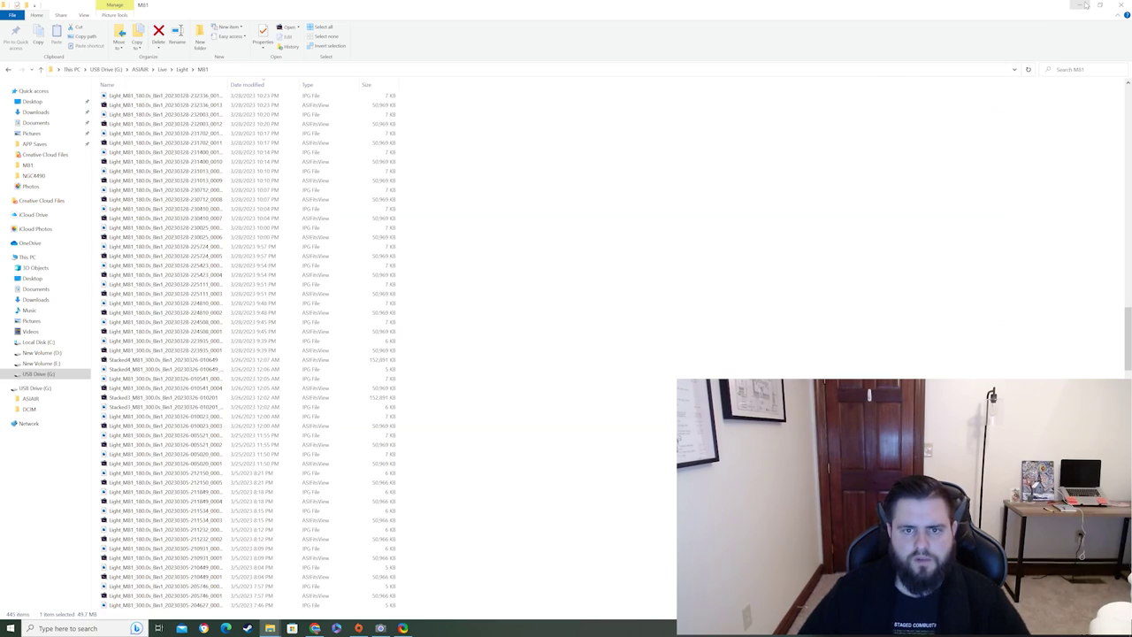
click(1082, 5)
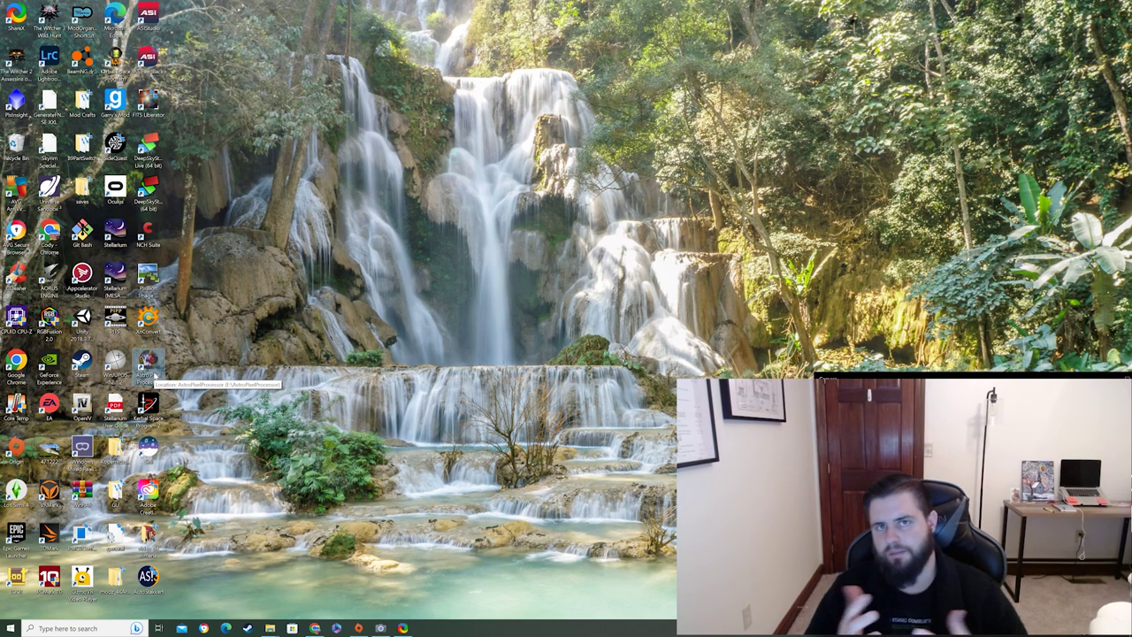
double_click(148, 361)
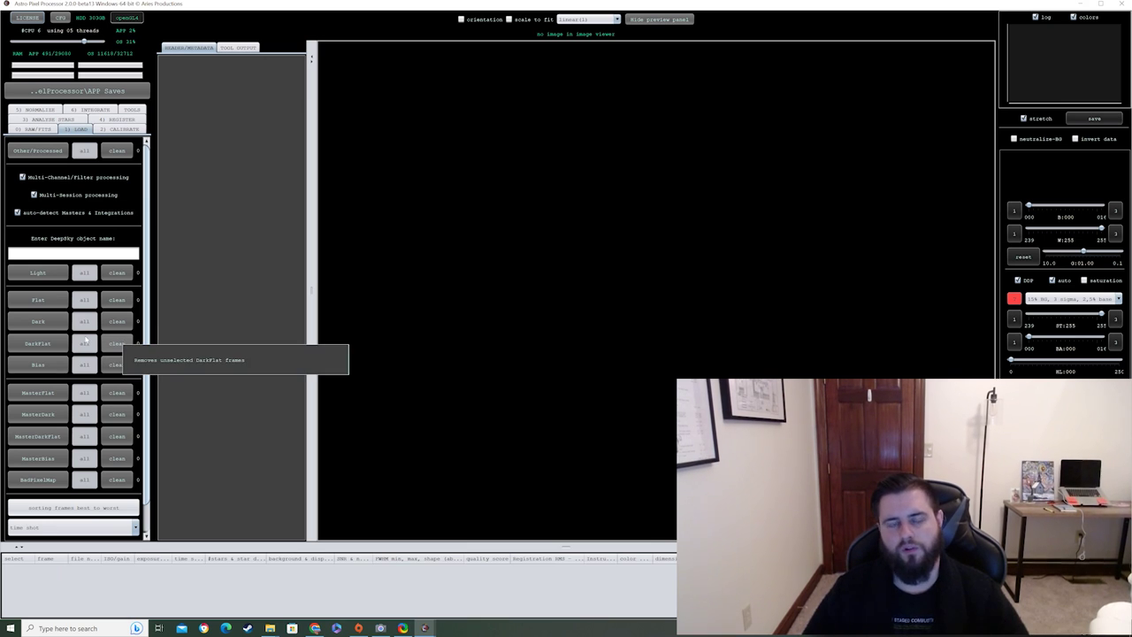
- Enable the force Bayer/X-Trans CFA option in the RAW/FITS settings
click(27, 129)
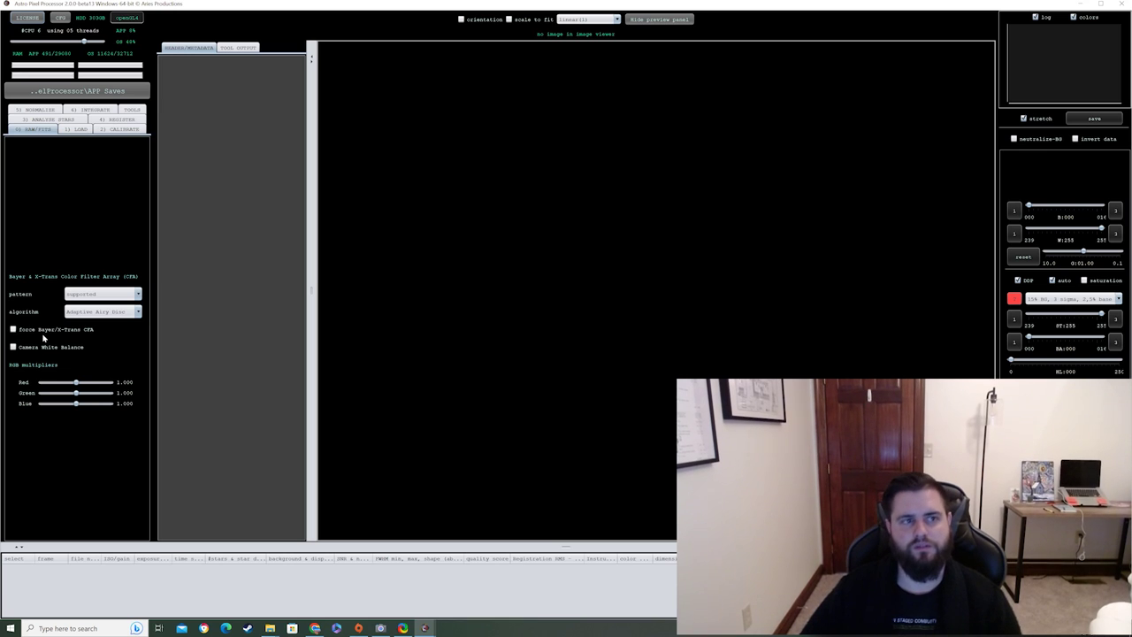
click(14, 329)
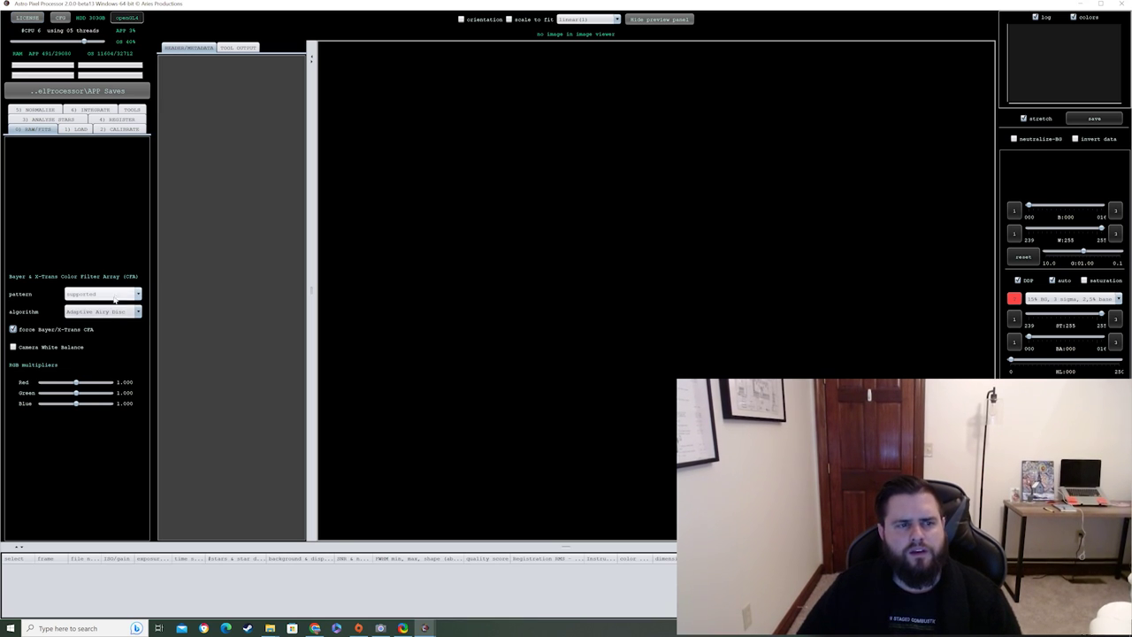
mouse_move(118, 291)
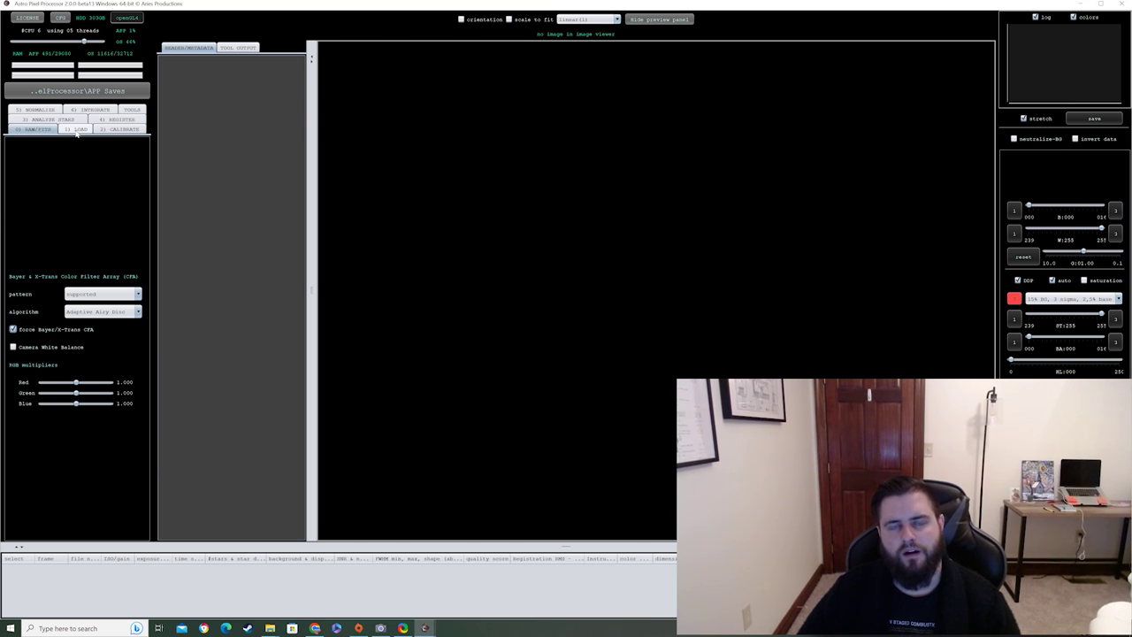
- Set the DeepSky object name for loading frames to "M81 3.29.23"
click(78, 130)
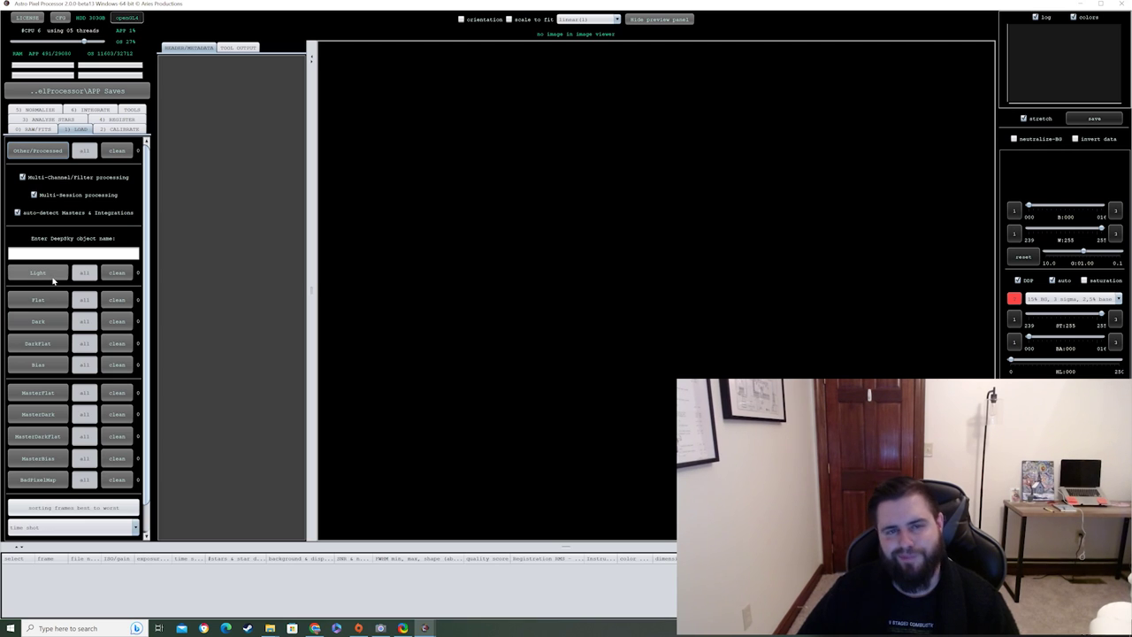
click(66, 254)
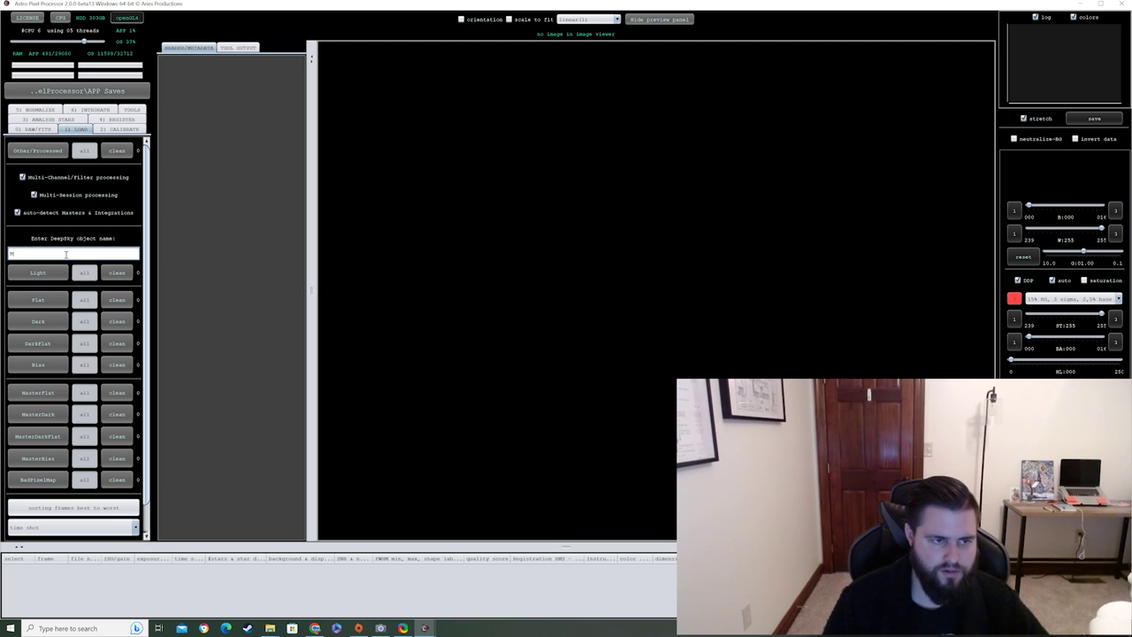
text(81)
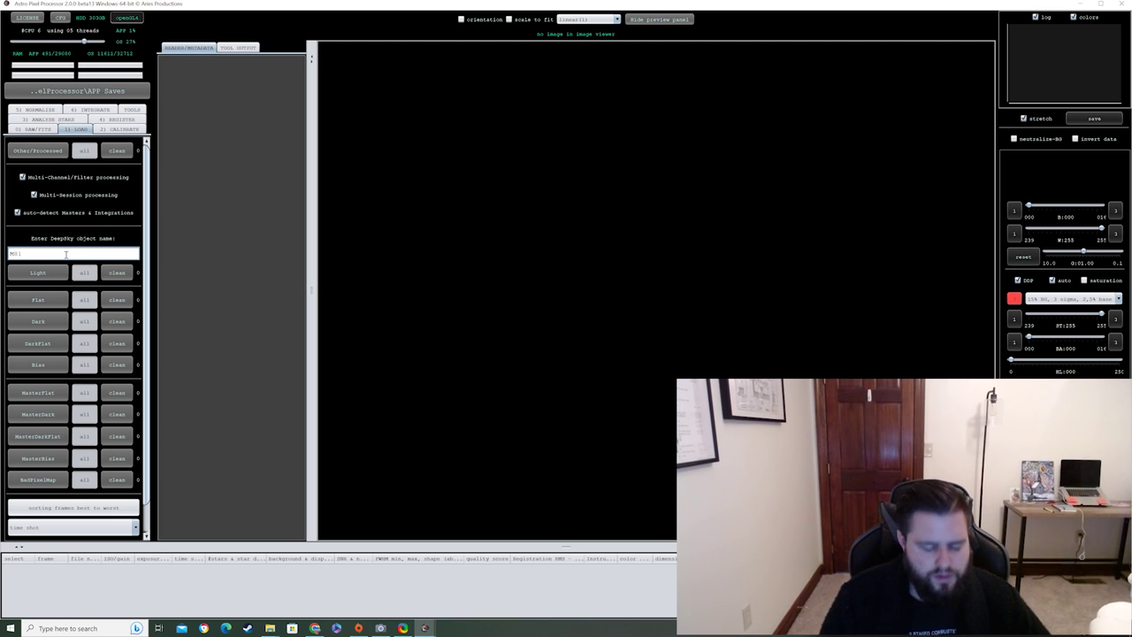
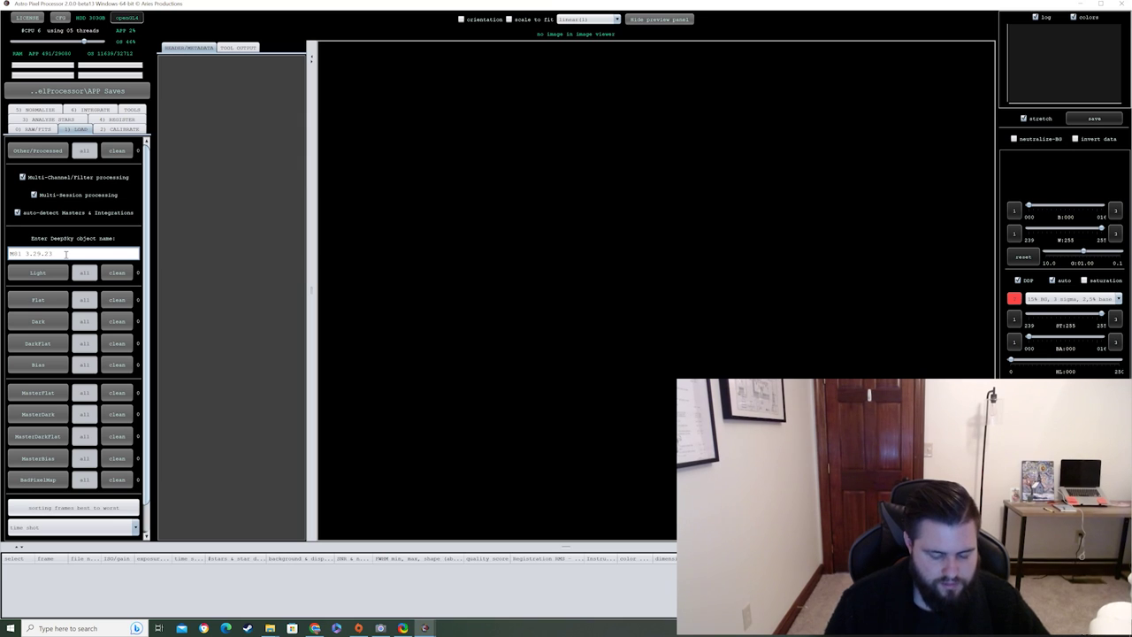
- Start loading light frames, browse to ASIAIR > Live > Light > M81 on the USB drive and show only FITS files
click(40, 272)
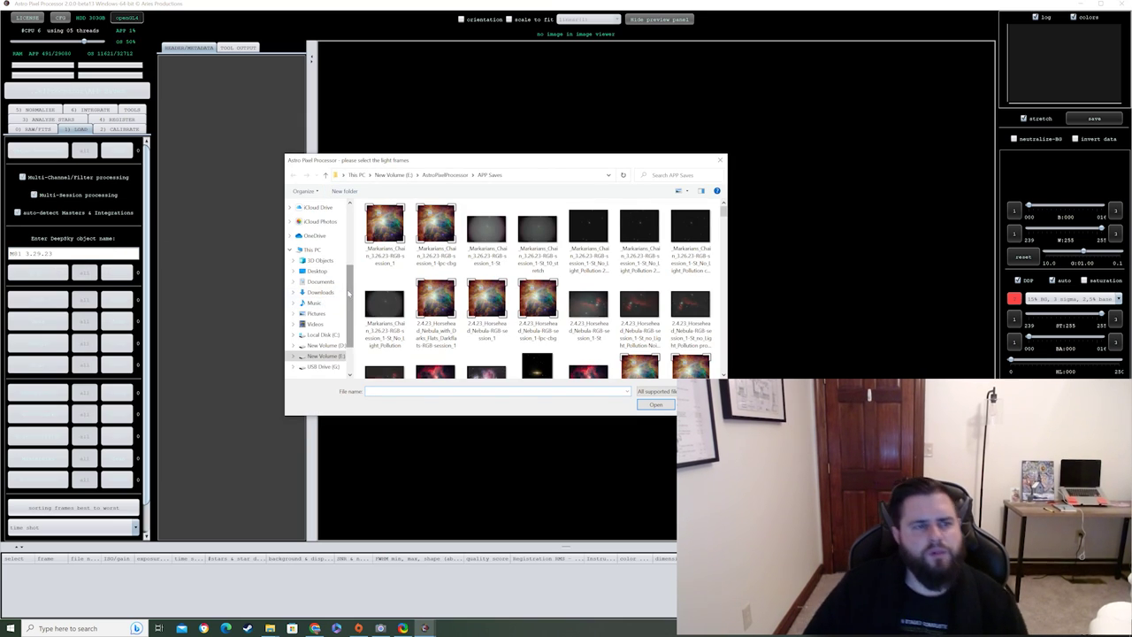
scroll(348, 294, down, 2)
click(337, 332)
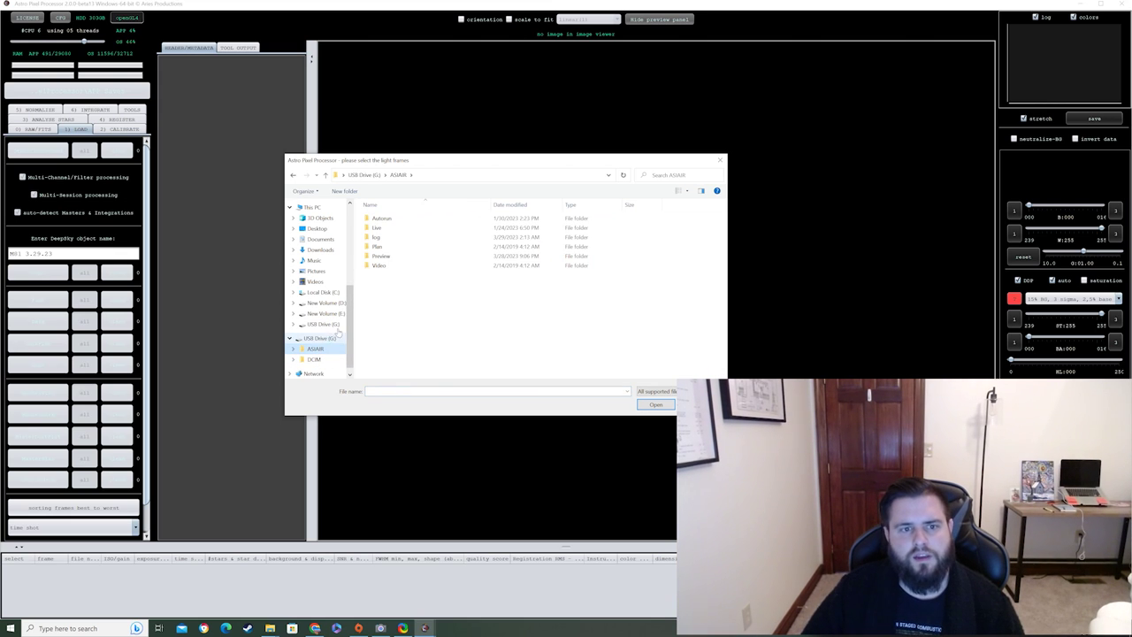
double_click(386, 227)
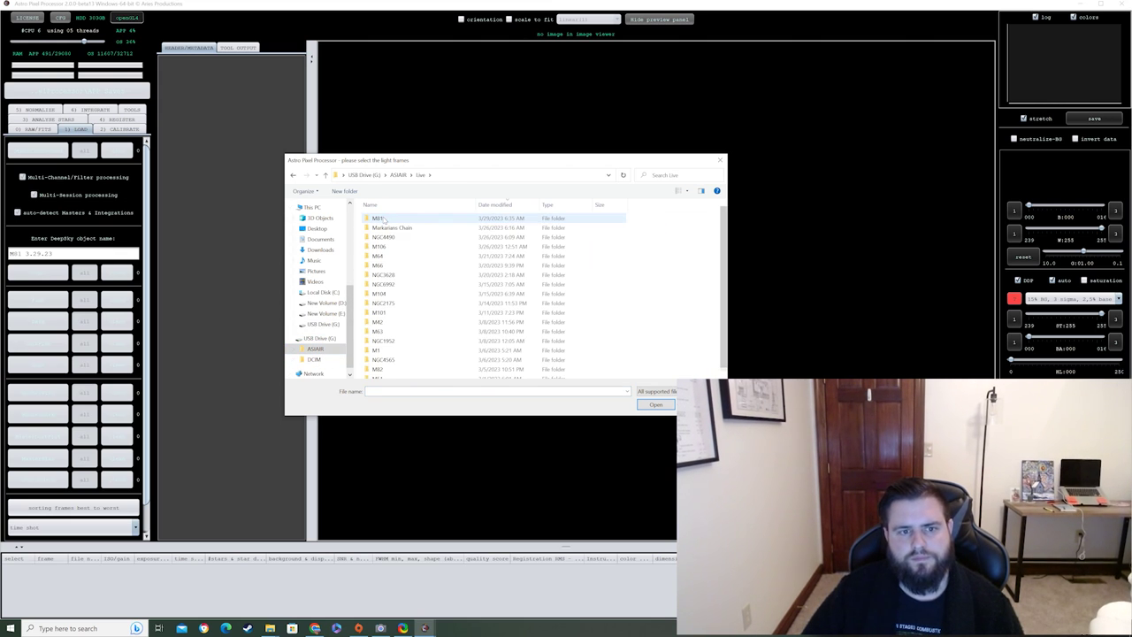
double_click(383, 221)
click(655, 391)
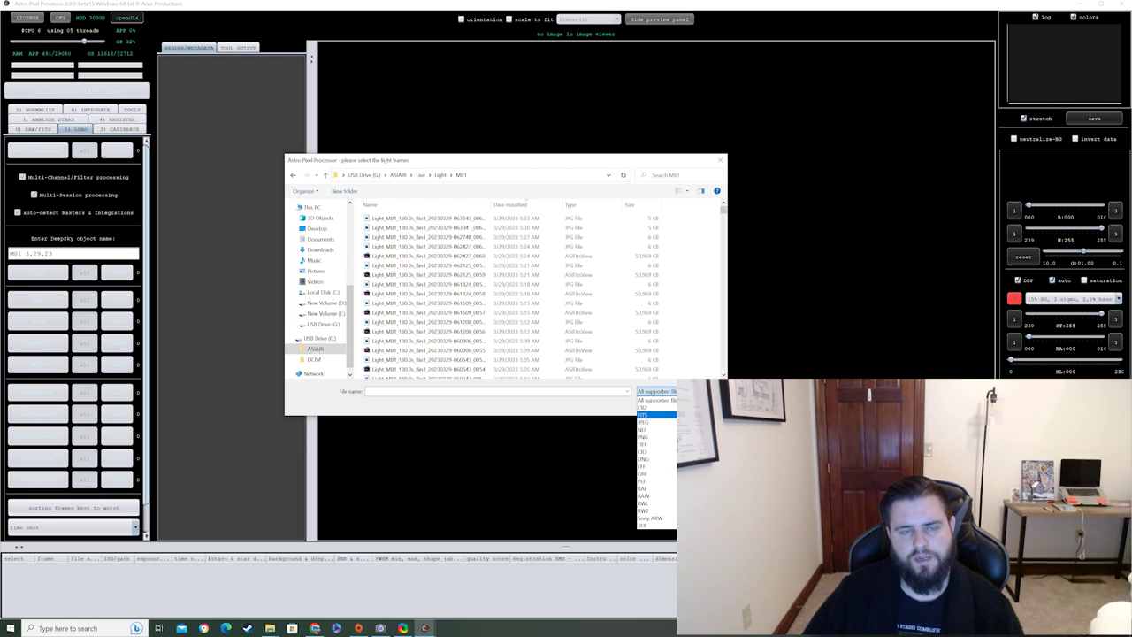
click(655, 412)
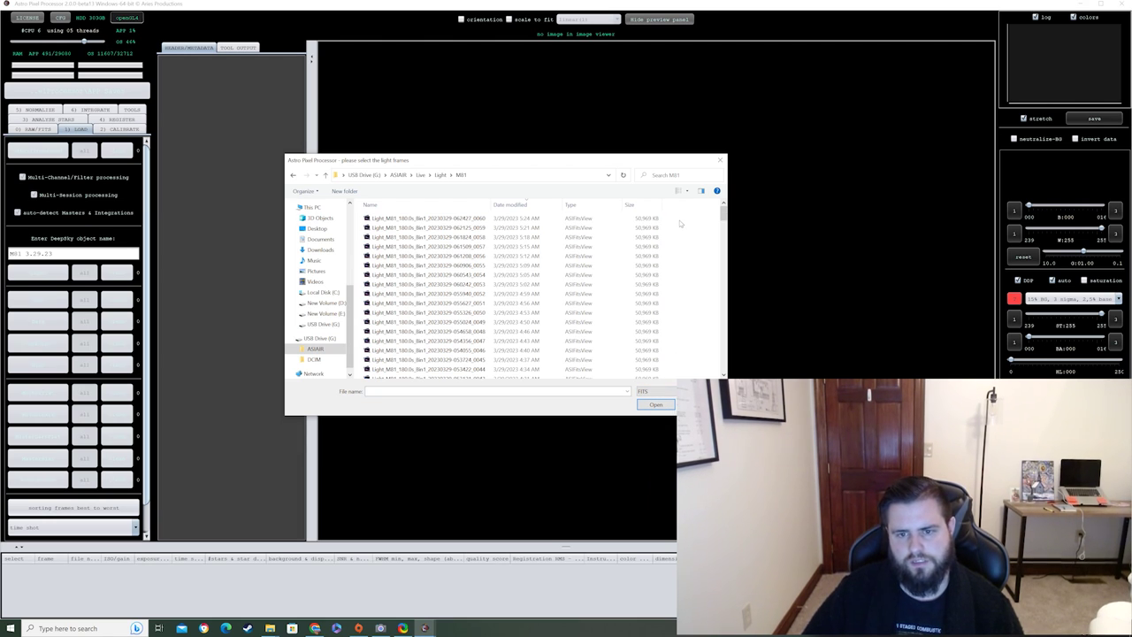
- Select all M81 FITS frames from March 29 frame 0060 back to March 28 frame 223935_0001 and open them as lights
drag(645, 228, 536, 277)
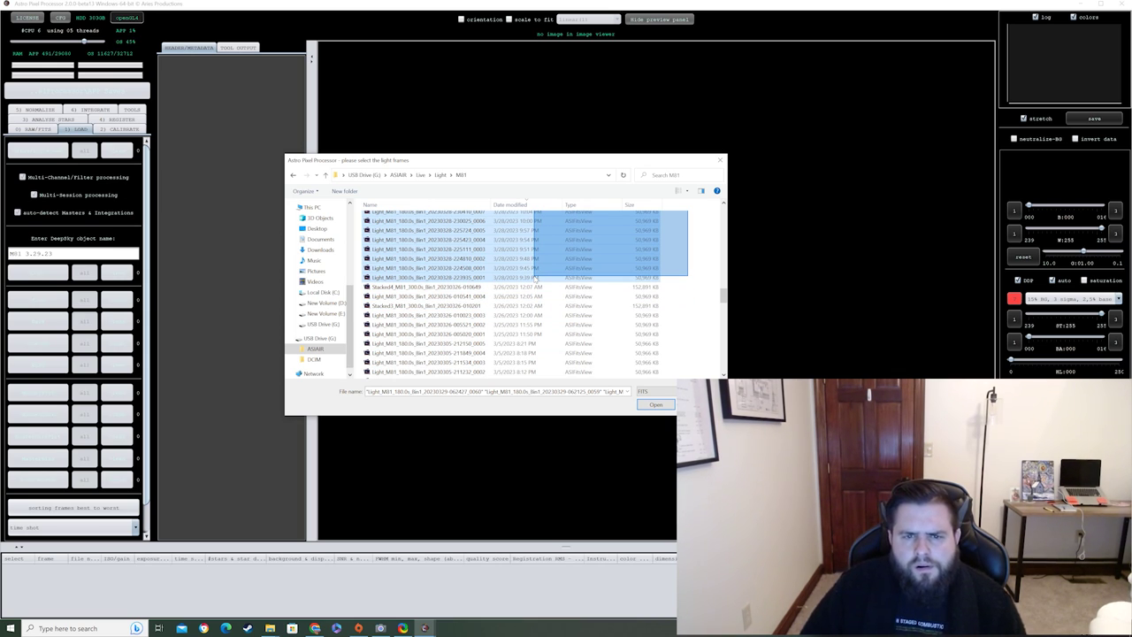
drag(536, 277, 535, 278)
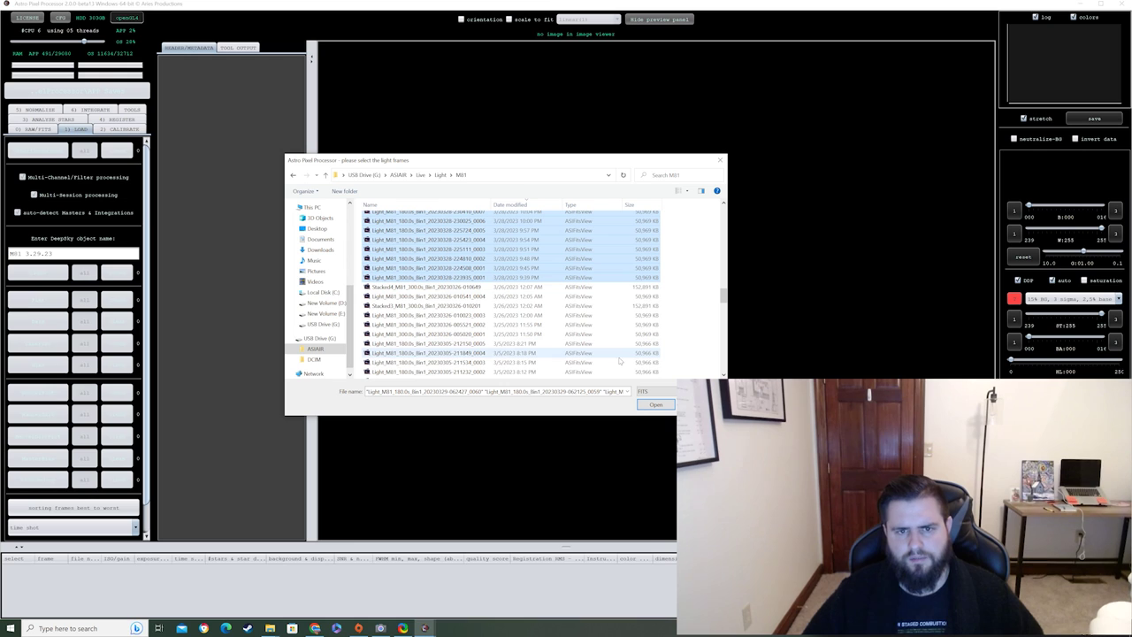
click(655, 405)
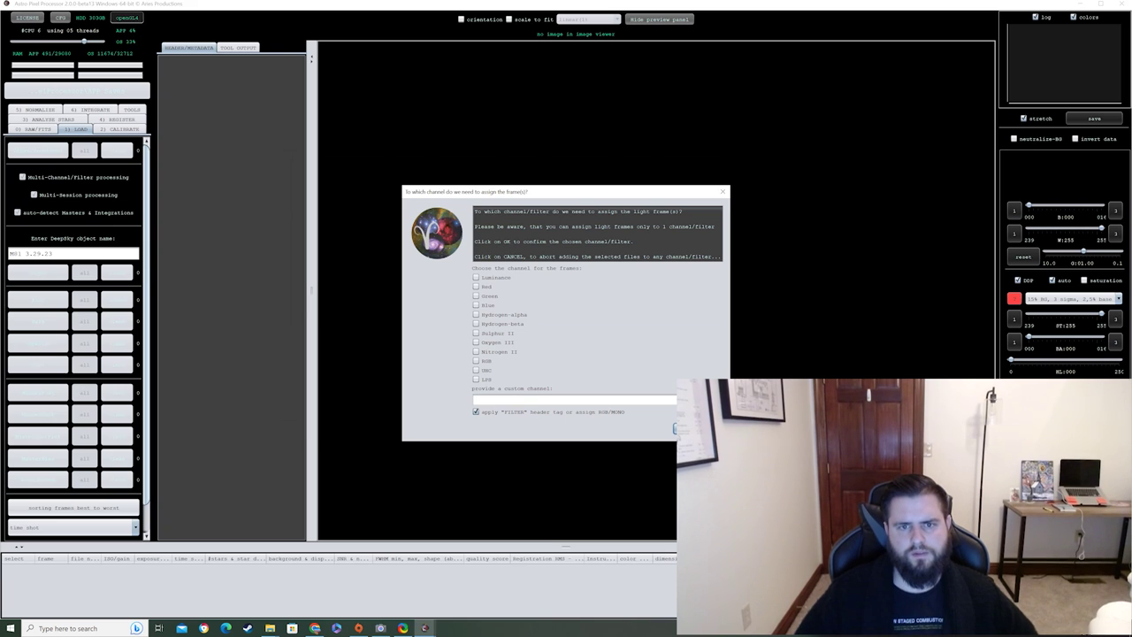
- Accept the FILTER header tag for the channel assignment and assign the loaded light frames to session 1
key(Return)
click(487, 311)
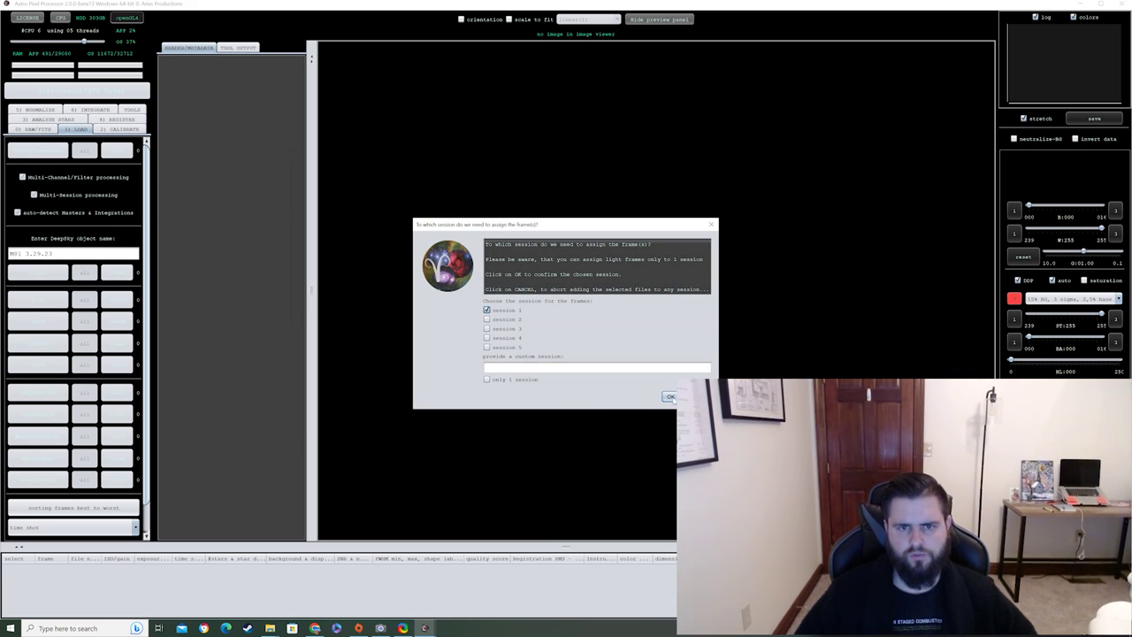
click(670, 396)
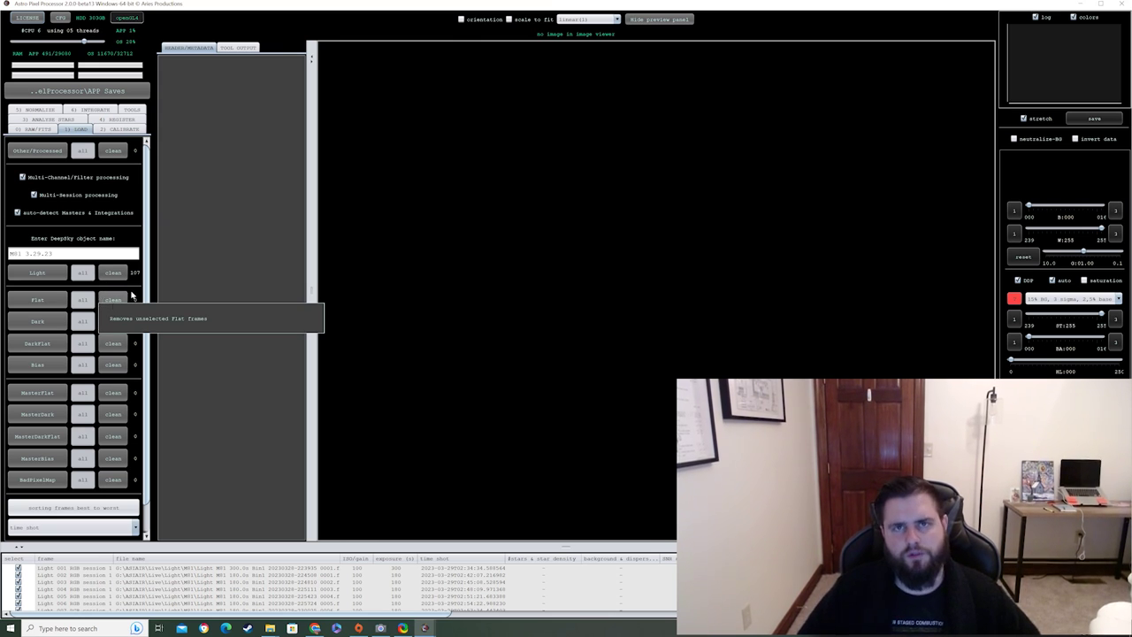
- Start loading another set of light frames from the M81 folder and show only FITS files
click(38, 273)
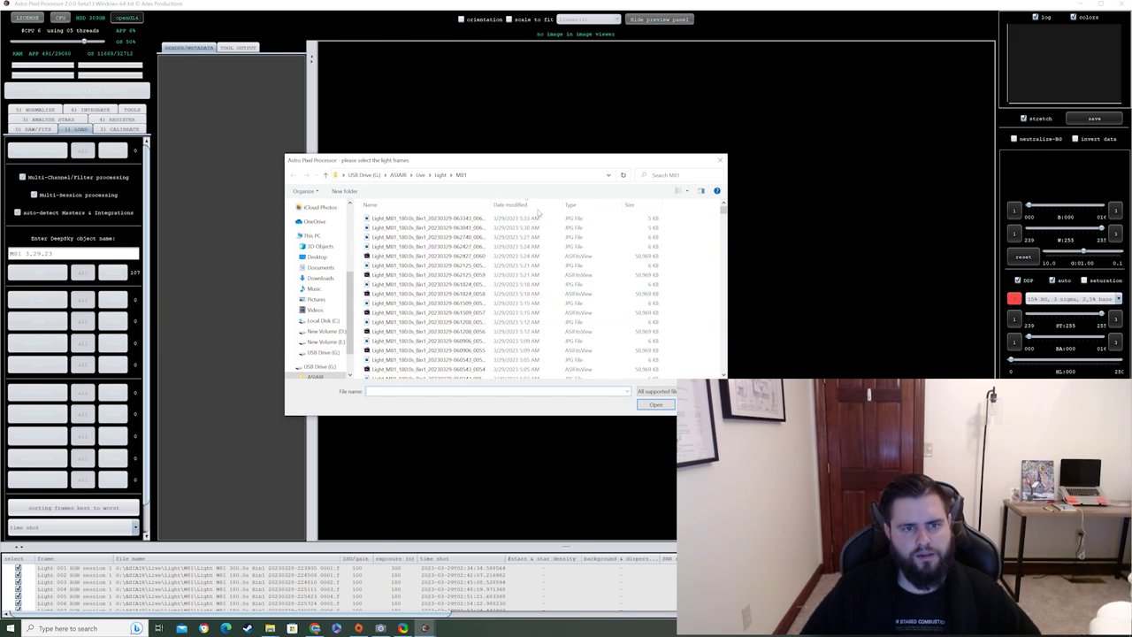
click(657, 391)
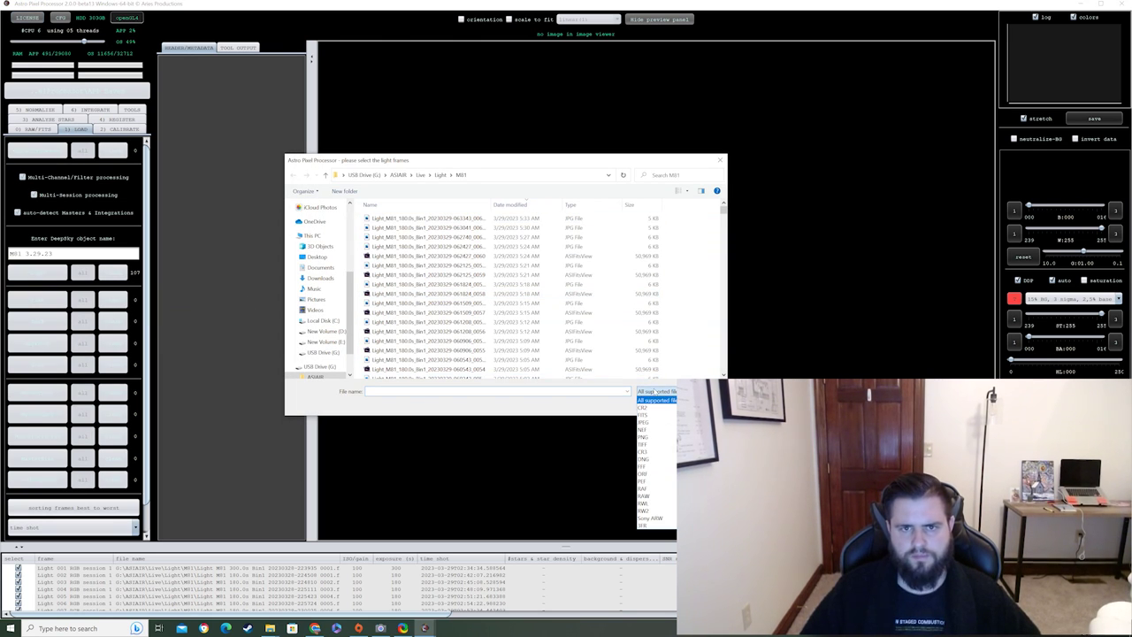
click(654, 415)
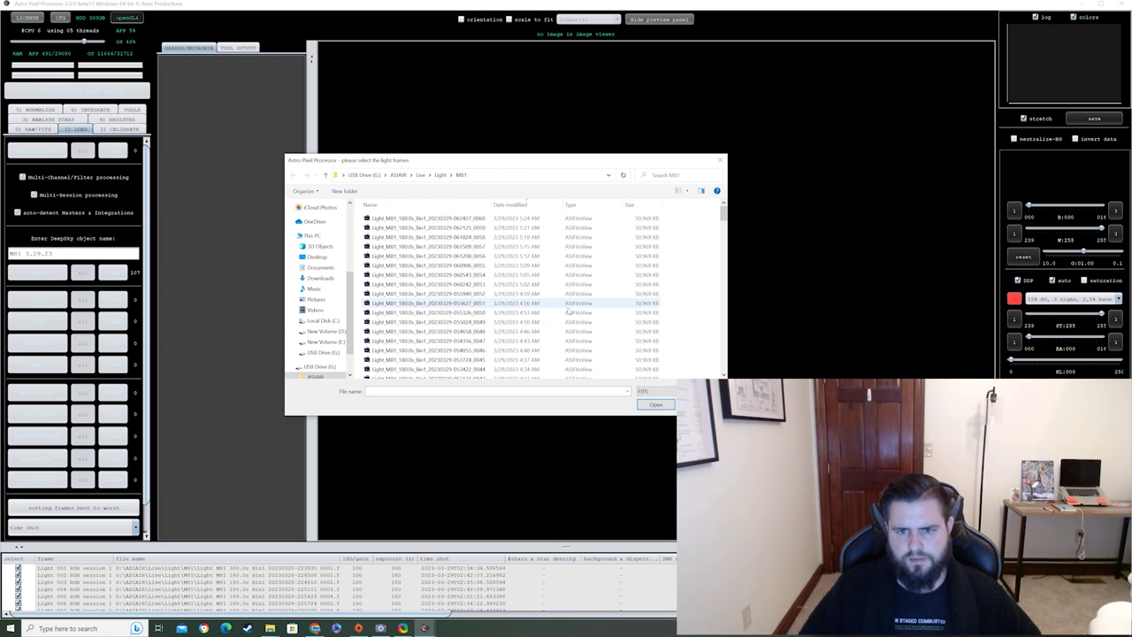
- Select the four 300 s M81 light frames dated 20230326, numbered 0001 to 0004, leaving out the stacked files, and open them
scroll(562, 317, down, 10)
scroll(562, 317, down, 6)
scroll(562, 317, down, 6)
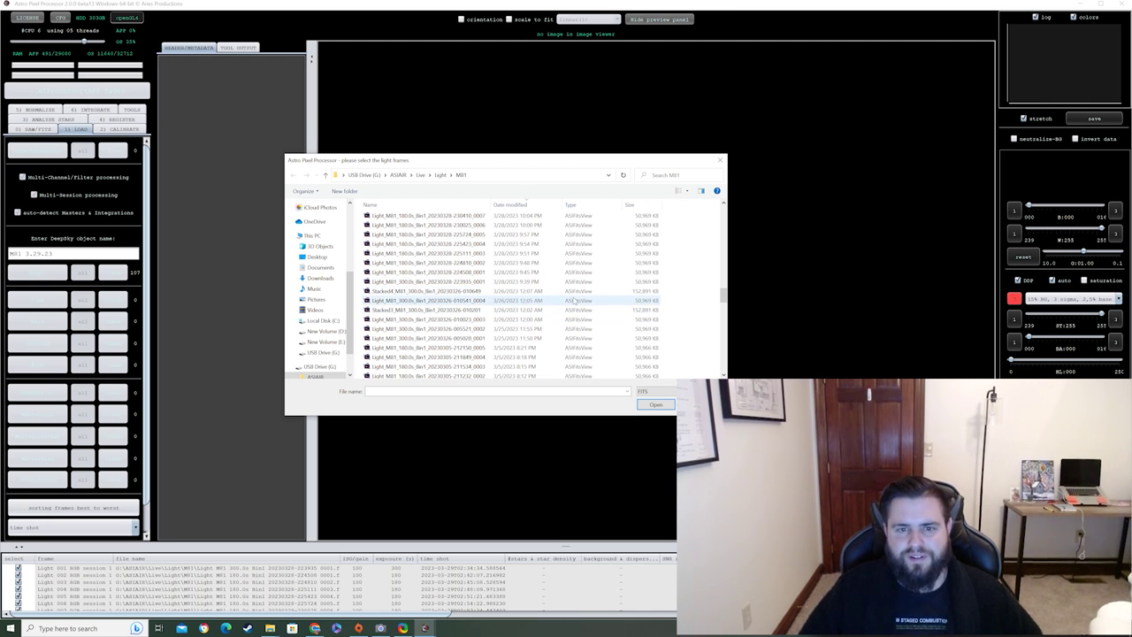
click(575, 300)
ctrl+click(580, 319)
ctrl+click(581, 329)
ctrl+click(582, 337)
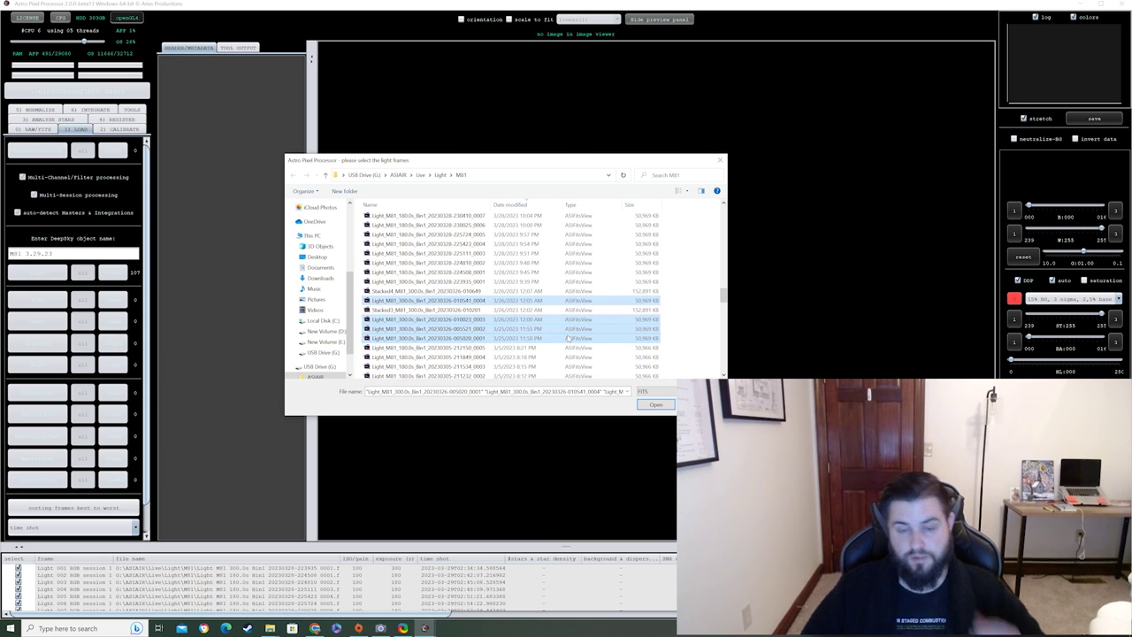
click(655, 404)
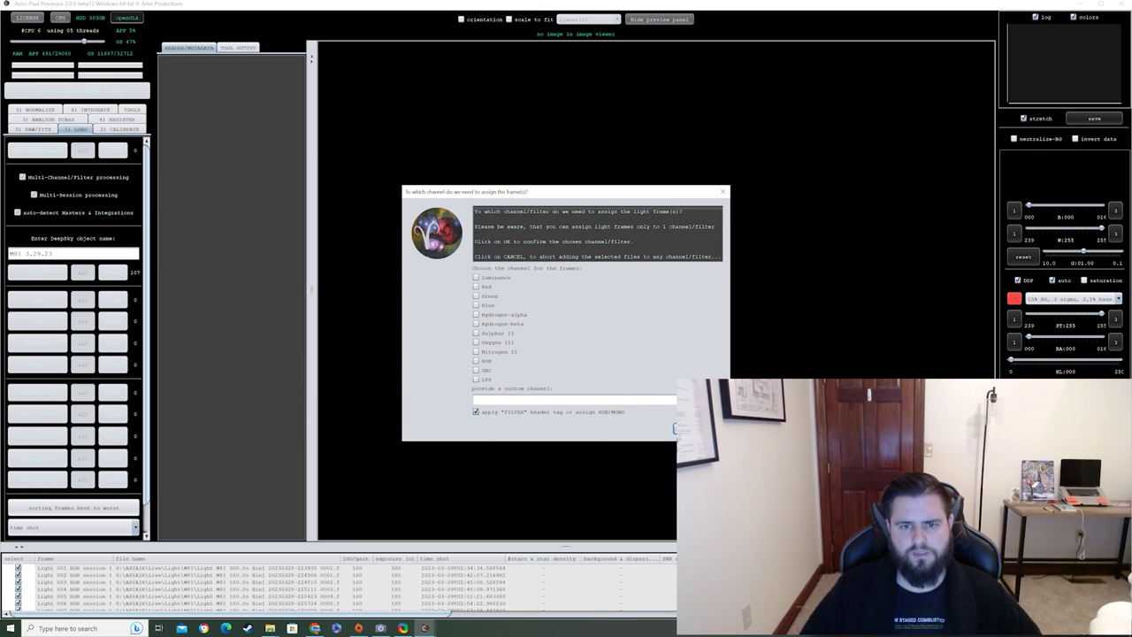
- Keep the FILTER header tag channel assignment for the 300 s frames and assign them to session 2
click(675, 428)
click(486, 320)
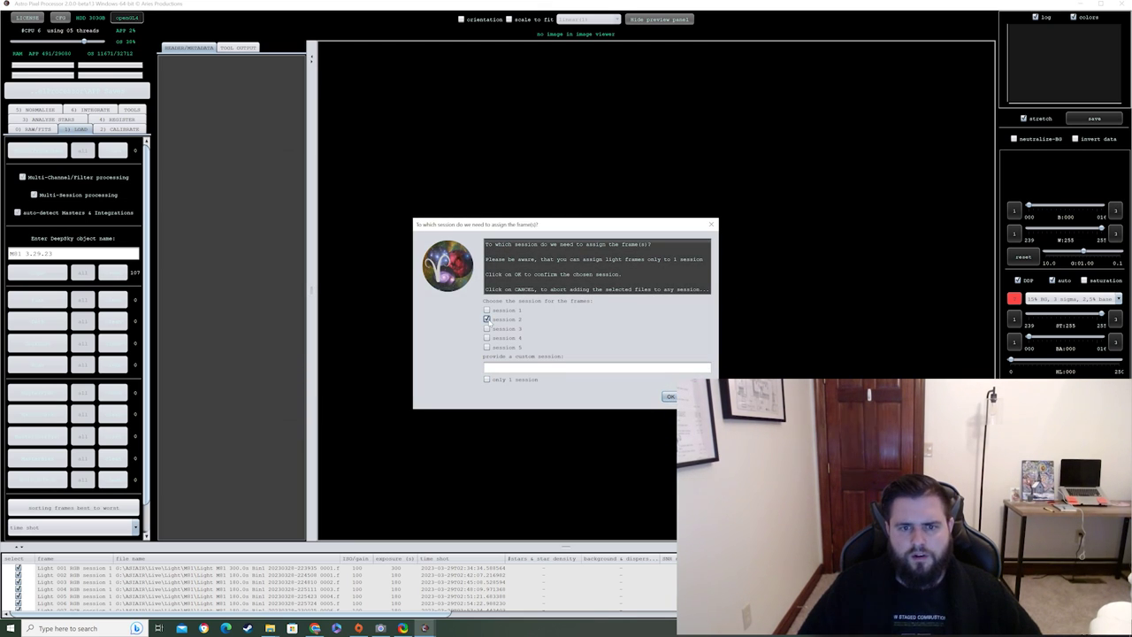
click(669, 397)
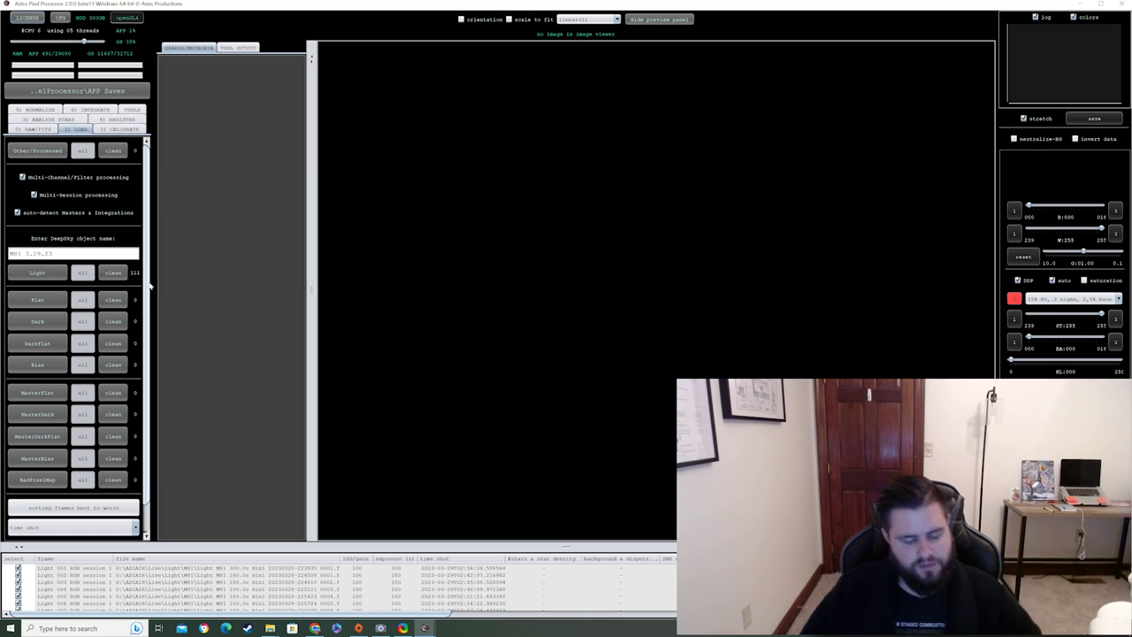
- Run star analysis on all loaded light frames with the default detection settings and automatic star target
click(131, 131)
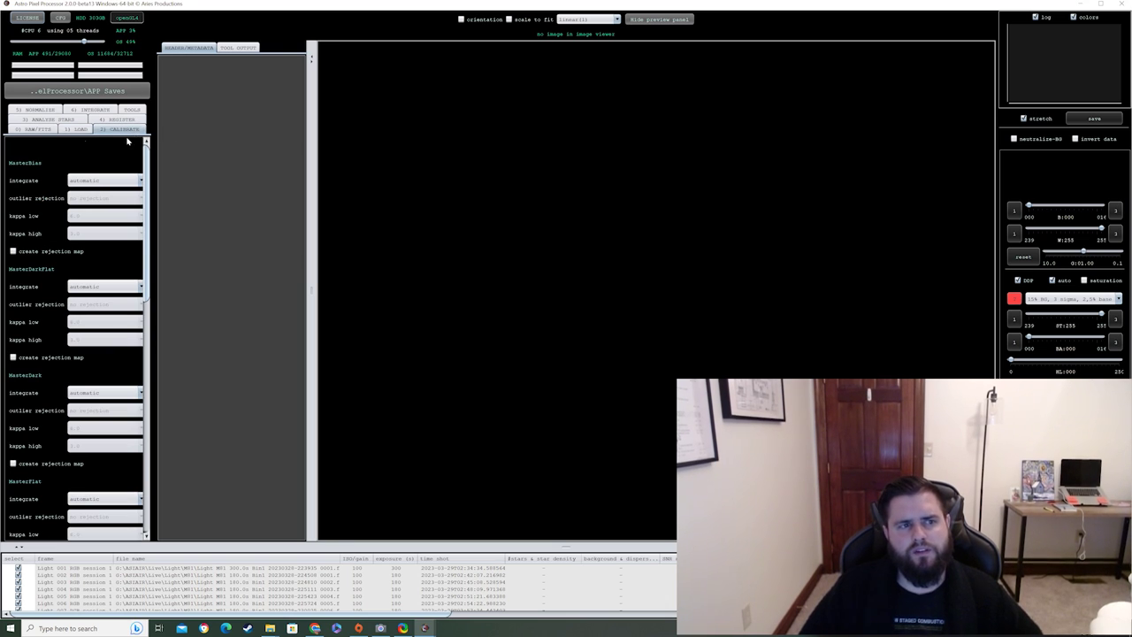
click(46, 118)
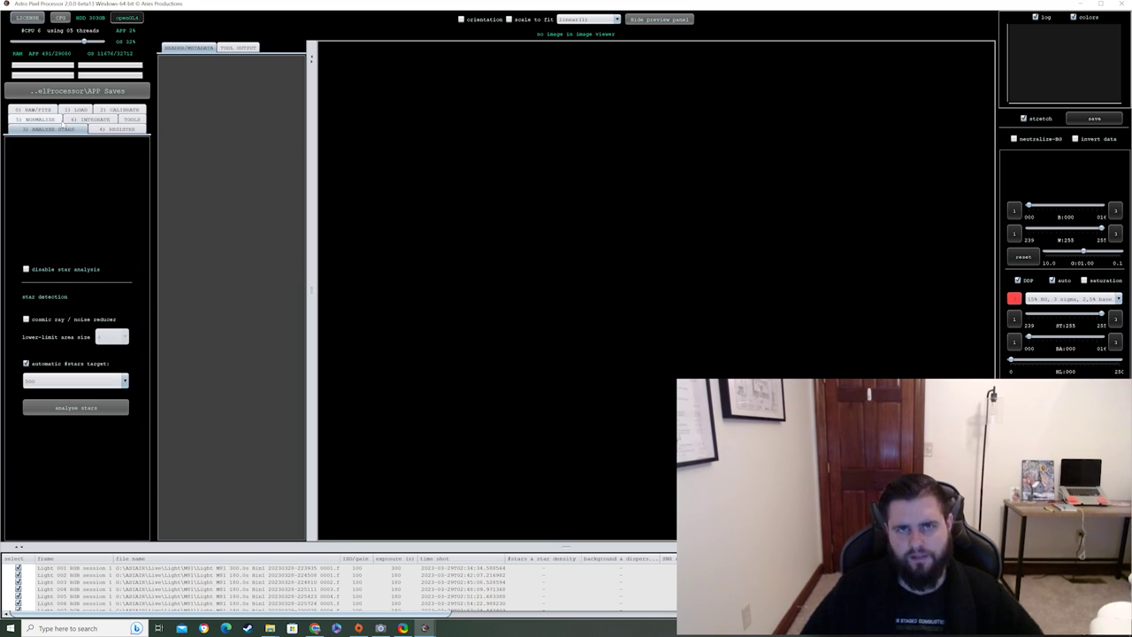
click(106, 408)
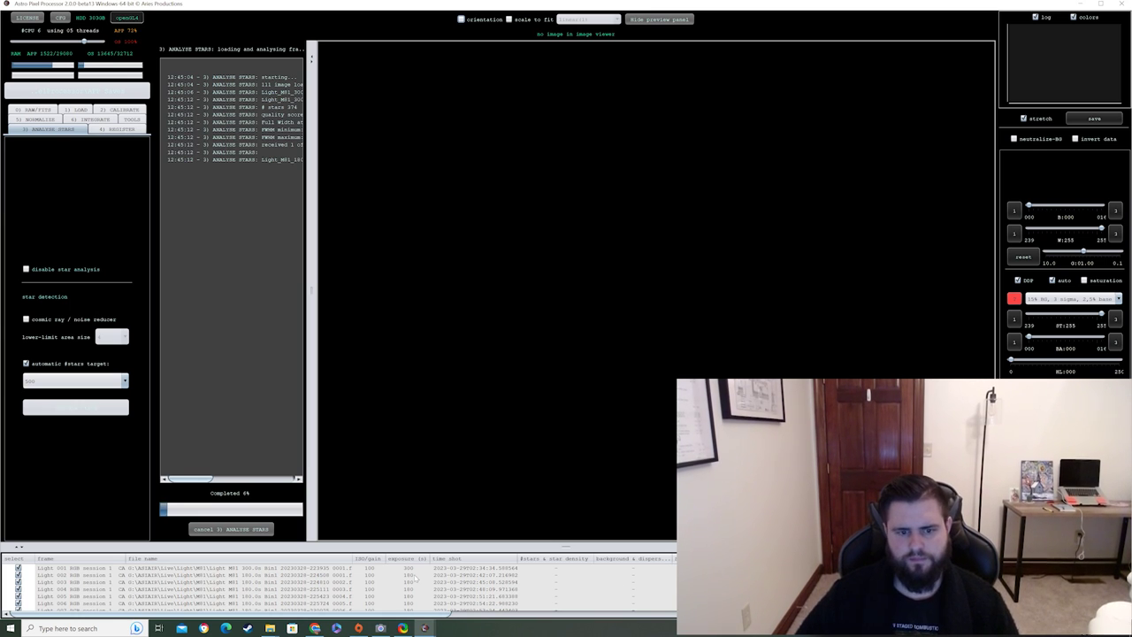
- Bring Astro Pixel Processor back up from the desktop and put its main window in front of the log window
mouse_move(386, 628)
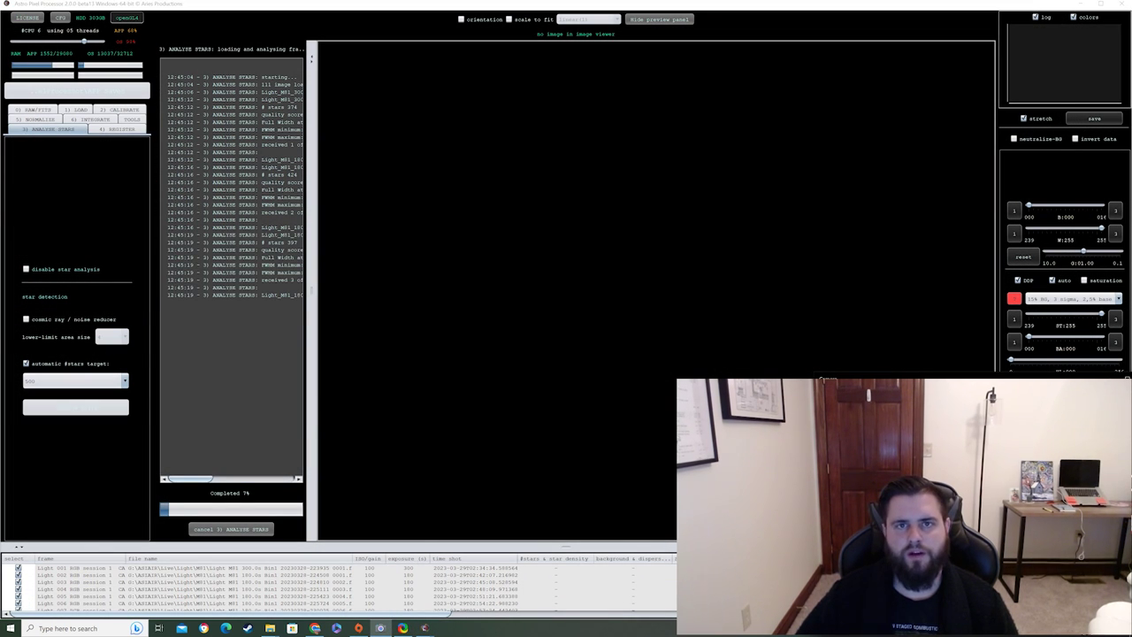
click(427, 629)
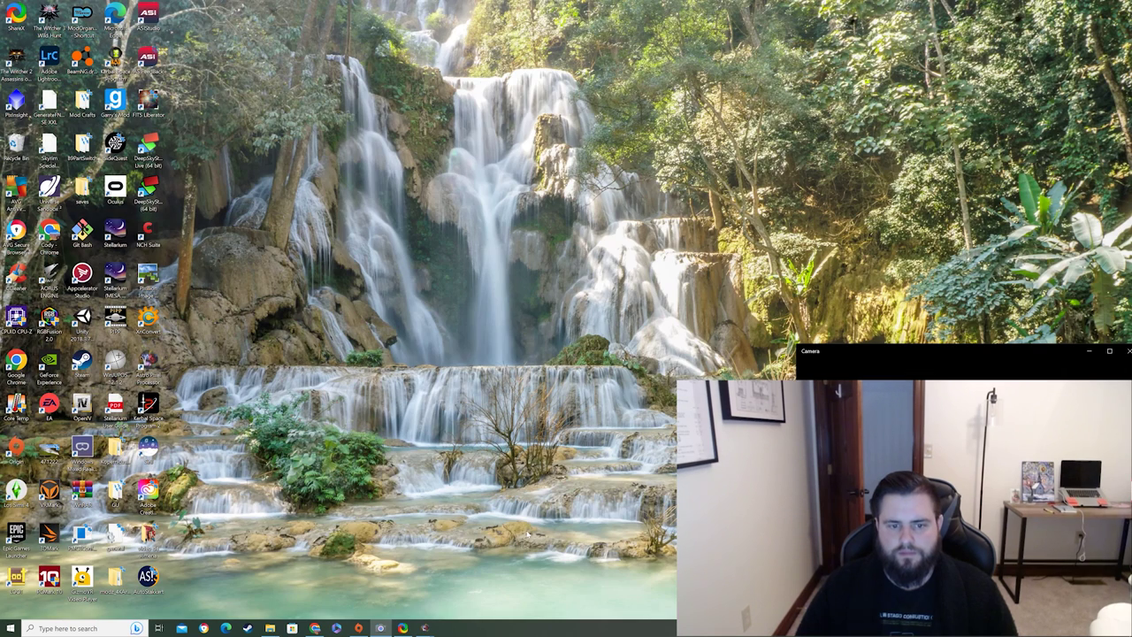
mouse_move(430, 628)
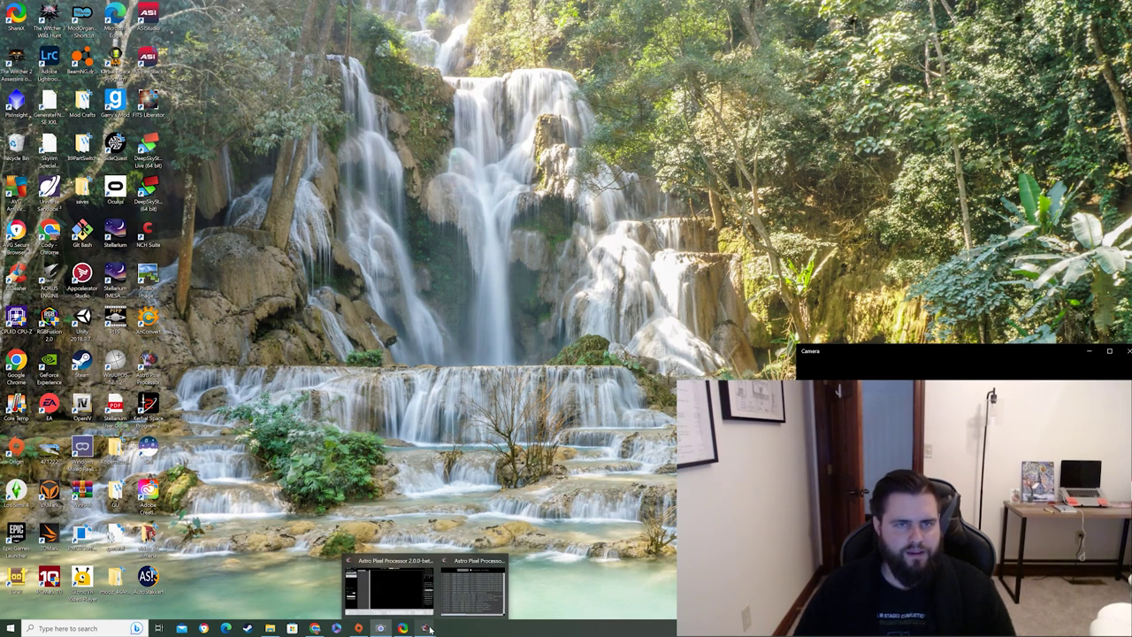
click(408, 607)
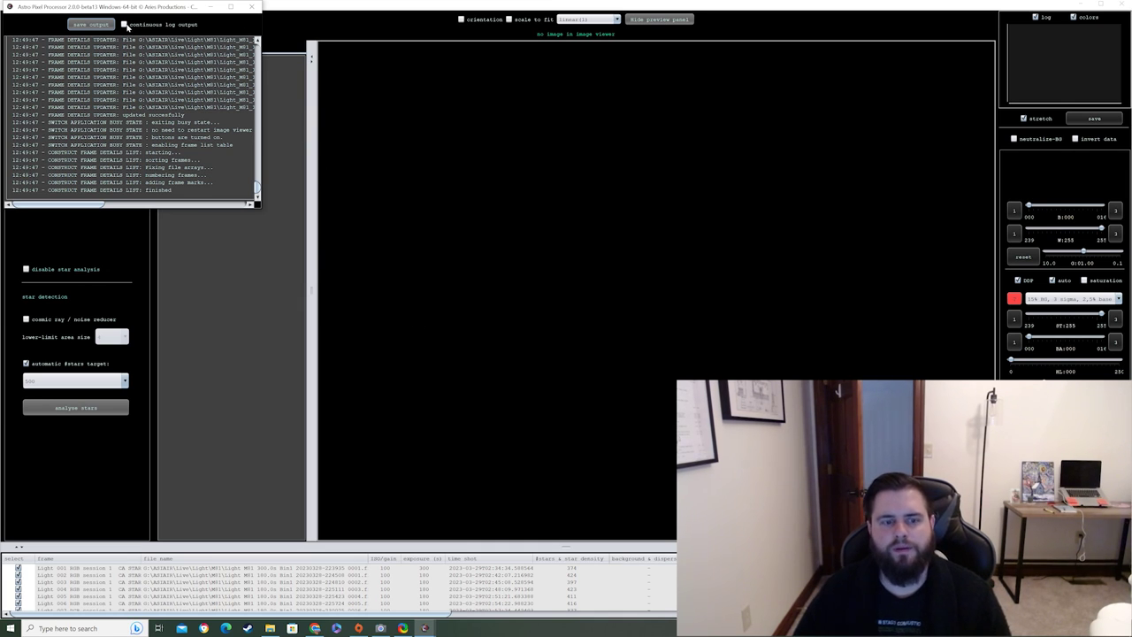
click(131, 241)
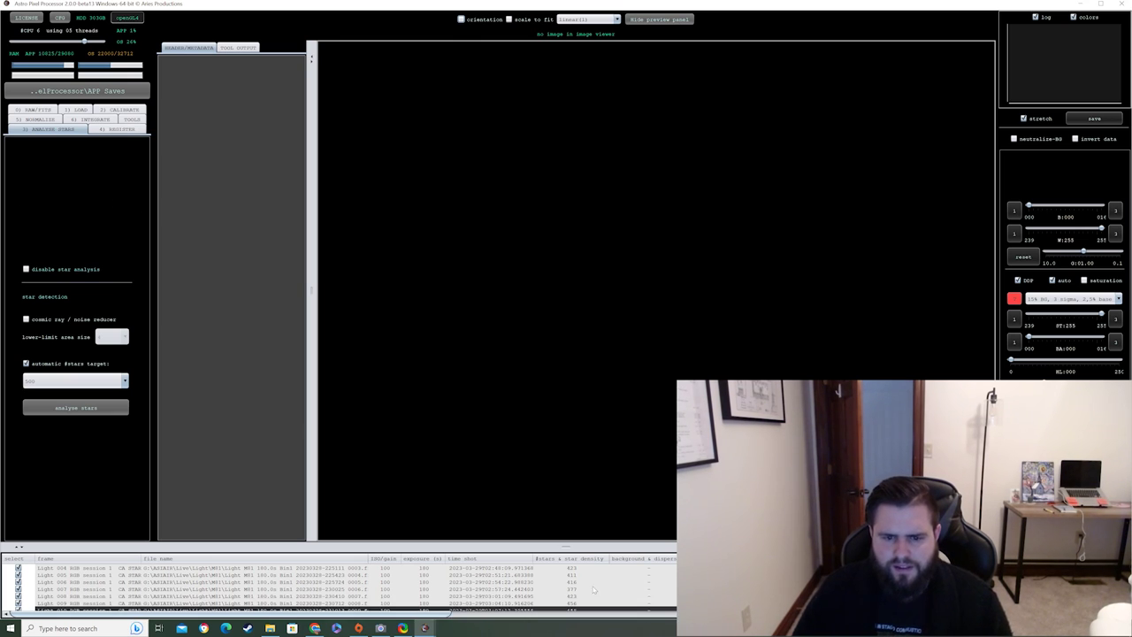
- Check the star counts in the frame list, and register the frames using normal mode and the projective model
scroll(597, 594, down, 3)
scroll(593, 593, down, 2)
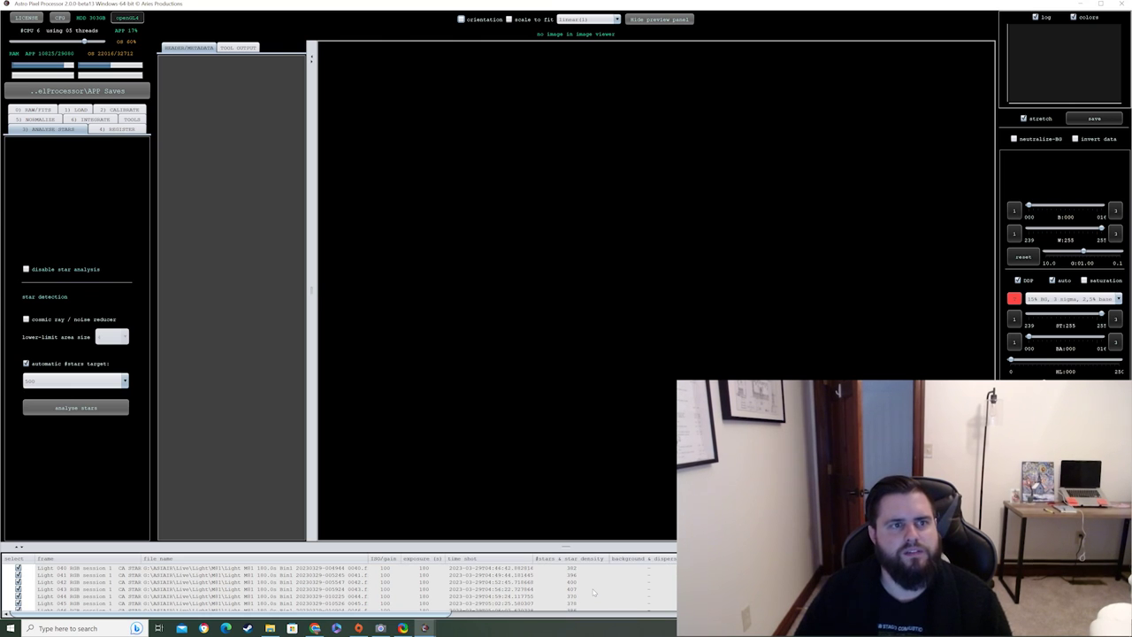
scroll(594, 592, up, 8)
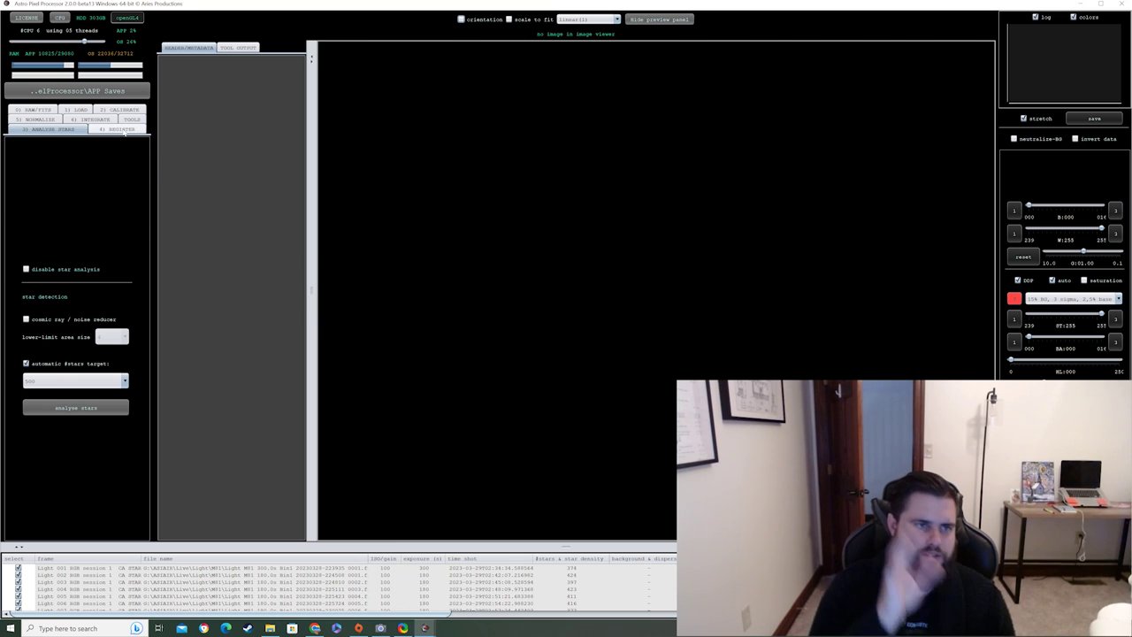
click(121, 129)
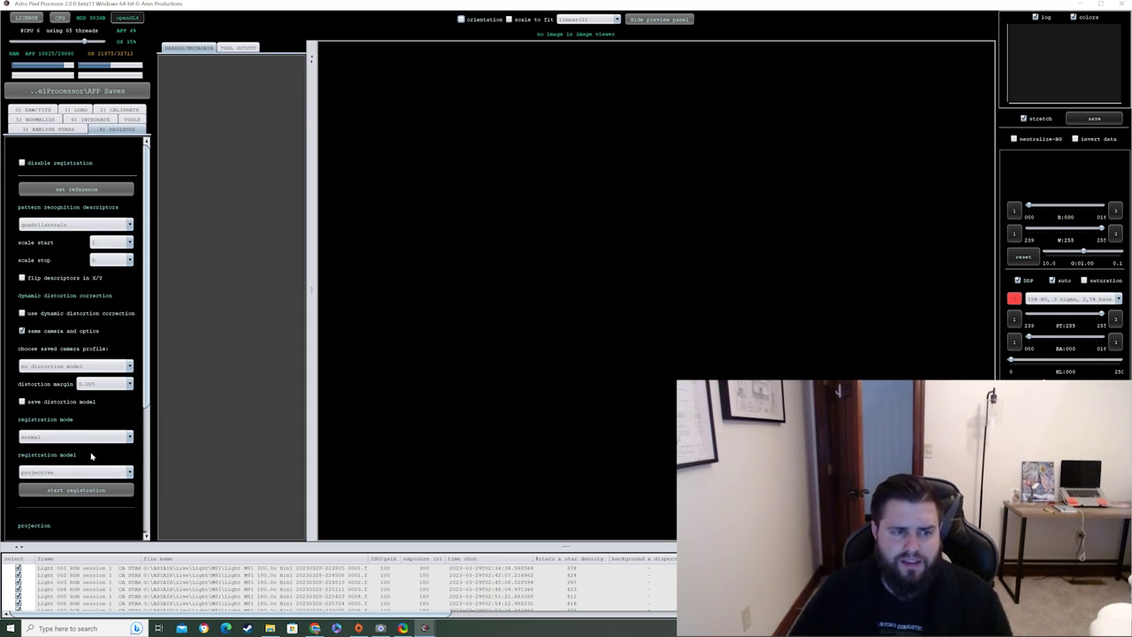
scroll(91, 455, down, 2)
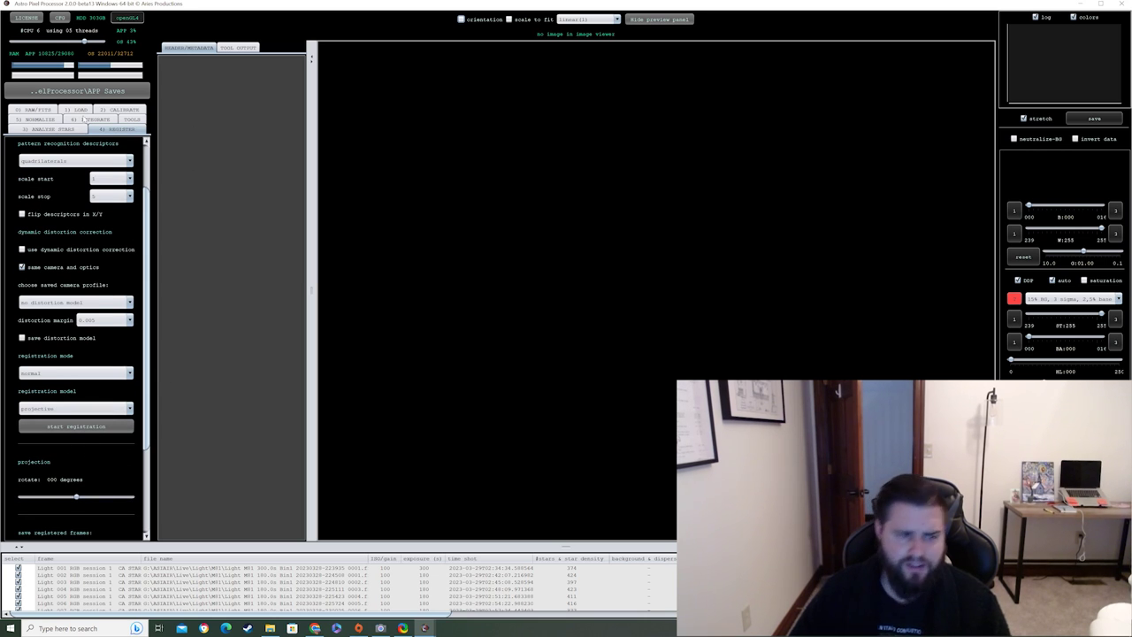
click(71, 427)
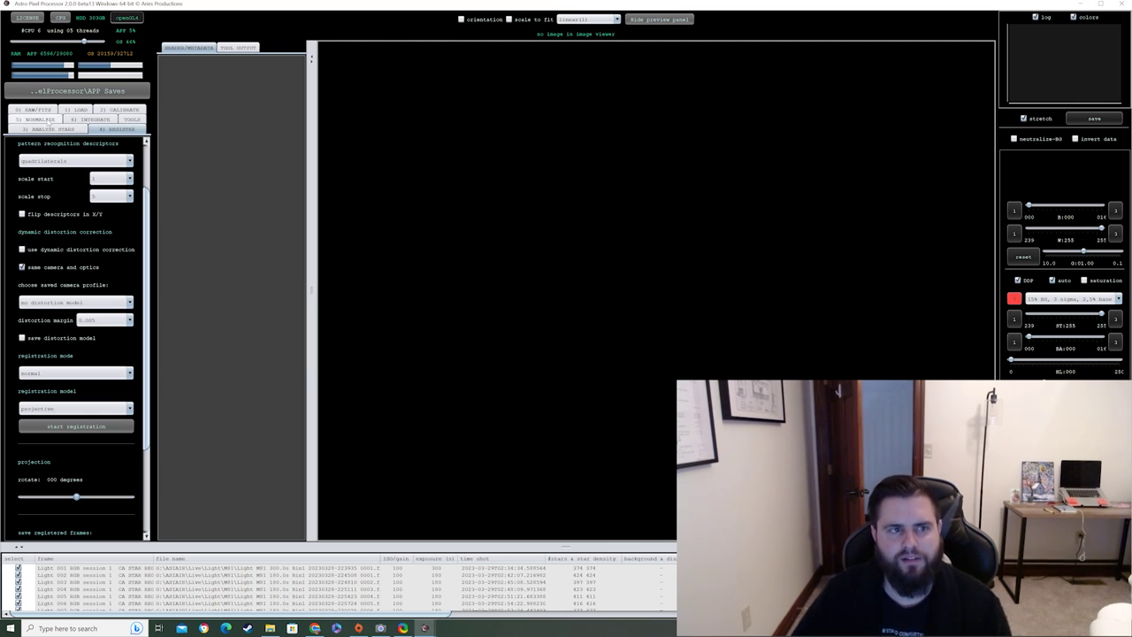
- Integrate all light frames per channel with the default settings, accepting "M81 3.29.23" as the object name
click(40, 119)
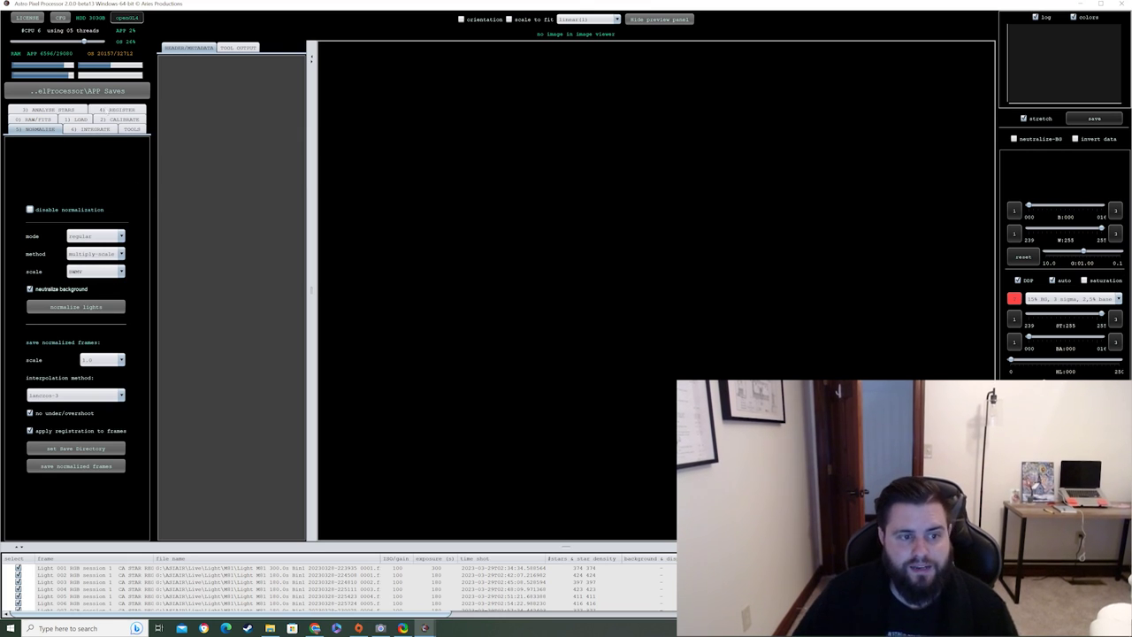
click(86, 129)
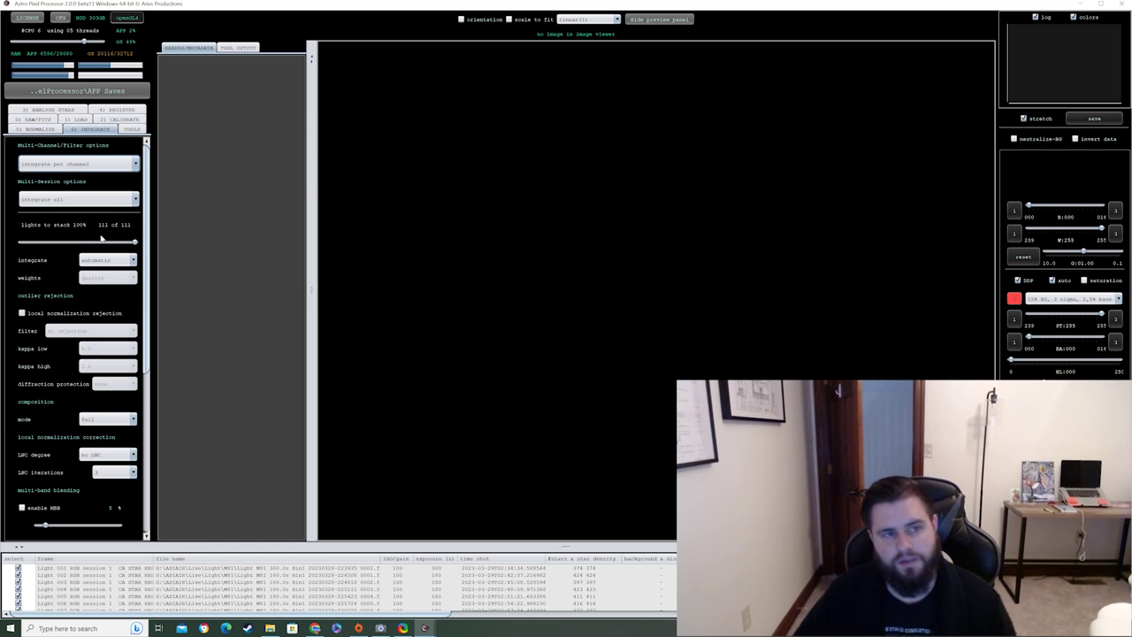
scroll(105, 249, down, 5)
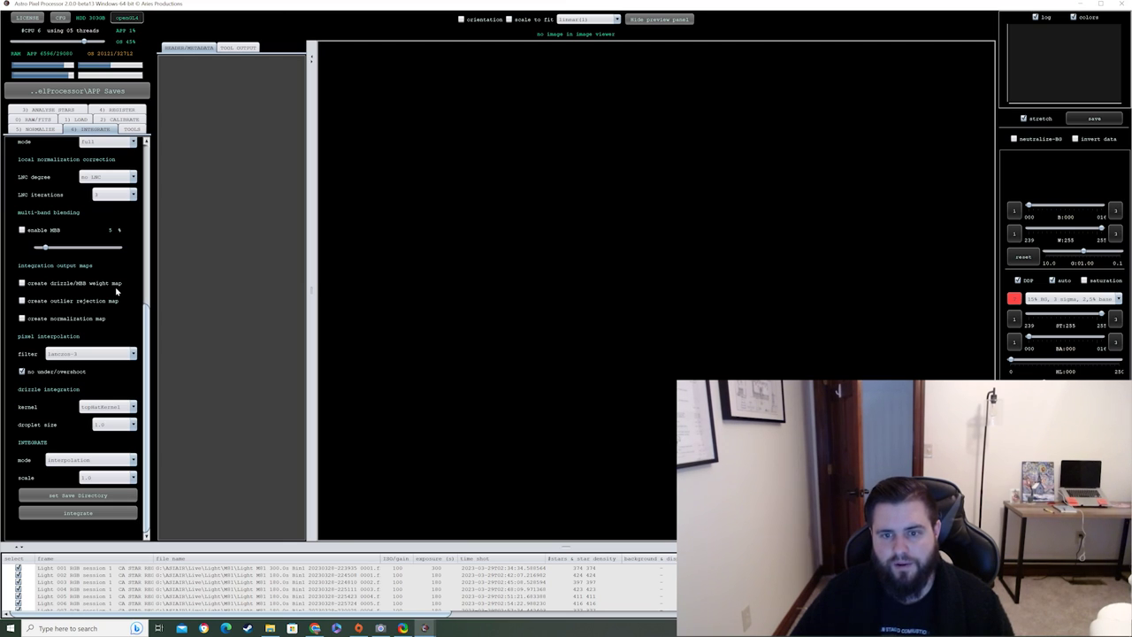
click(77, 513)
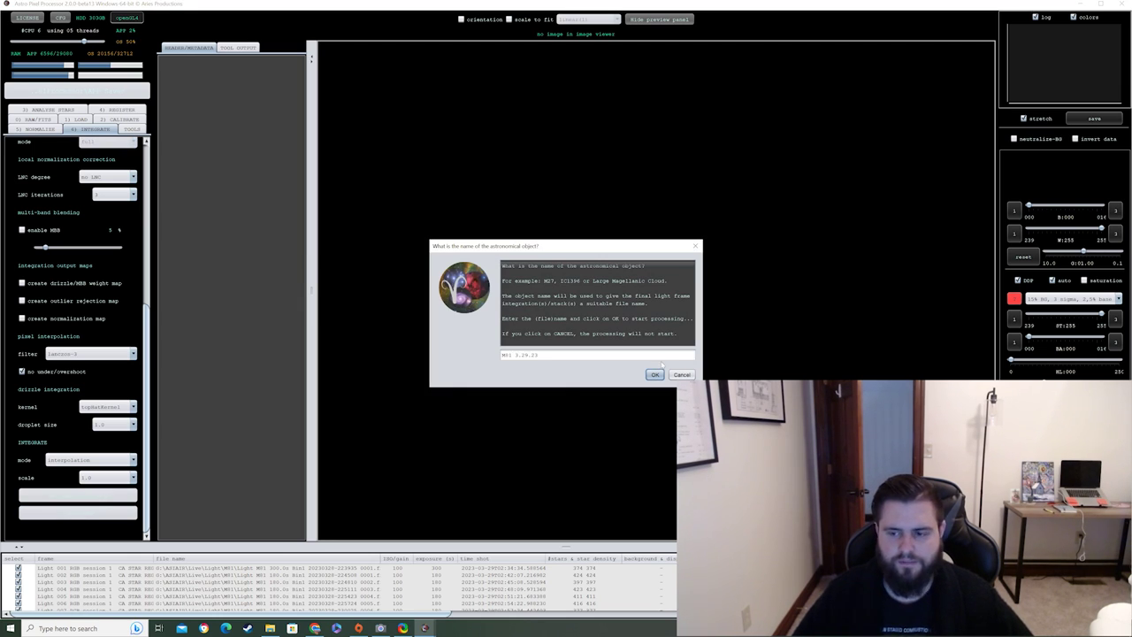
click(654, 374)
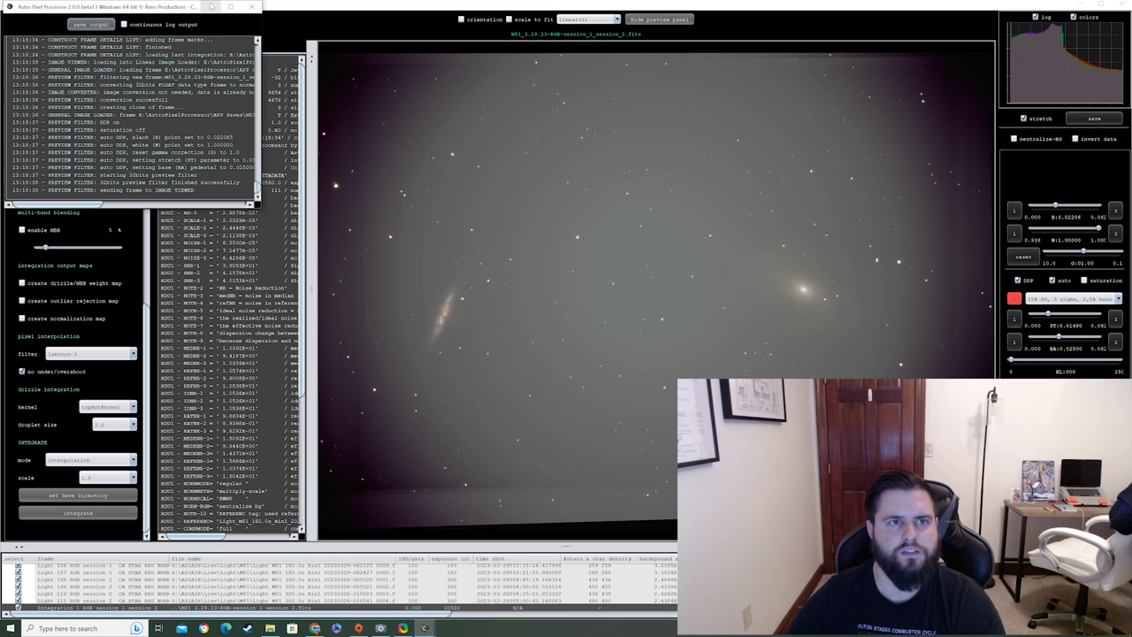
- Hide the log window and examine both galaxies in the integrated image up close
click(211, 6)
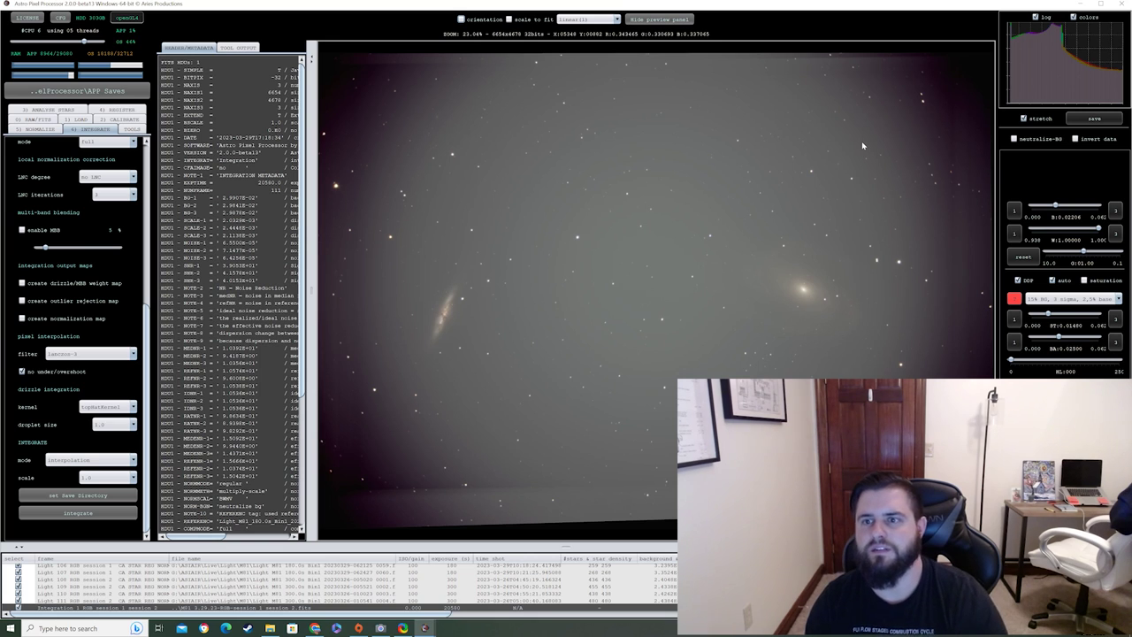
scroll(460, 334, up, 1)
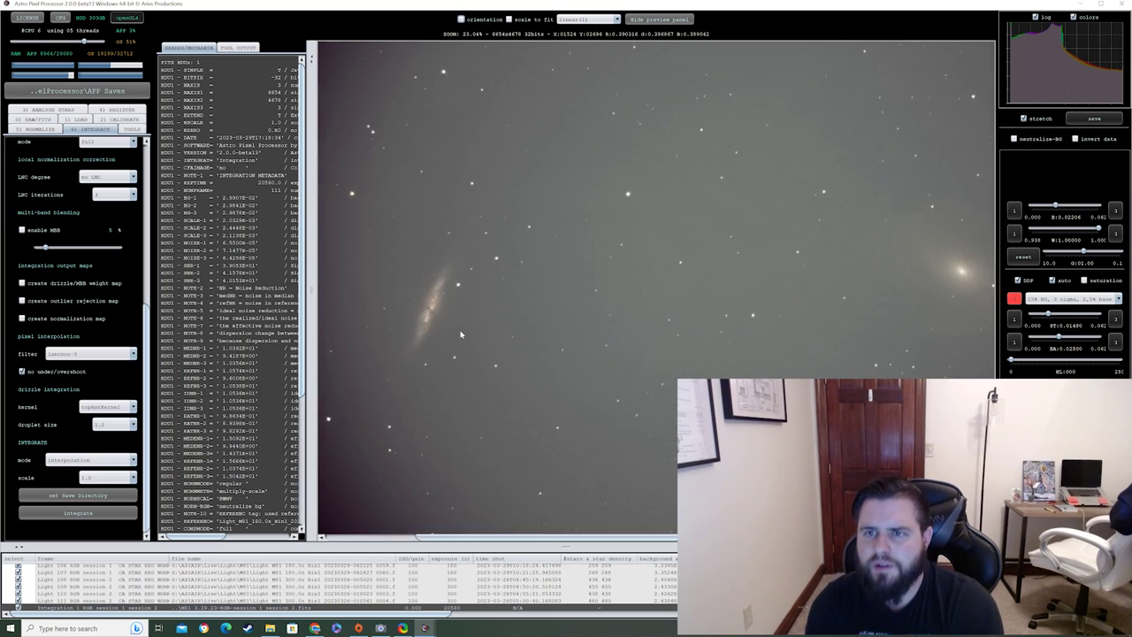
scroll(460, 335, up, 3)
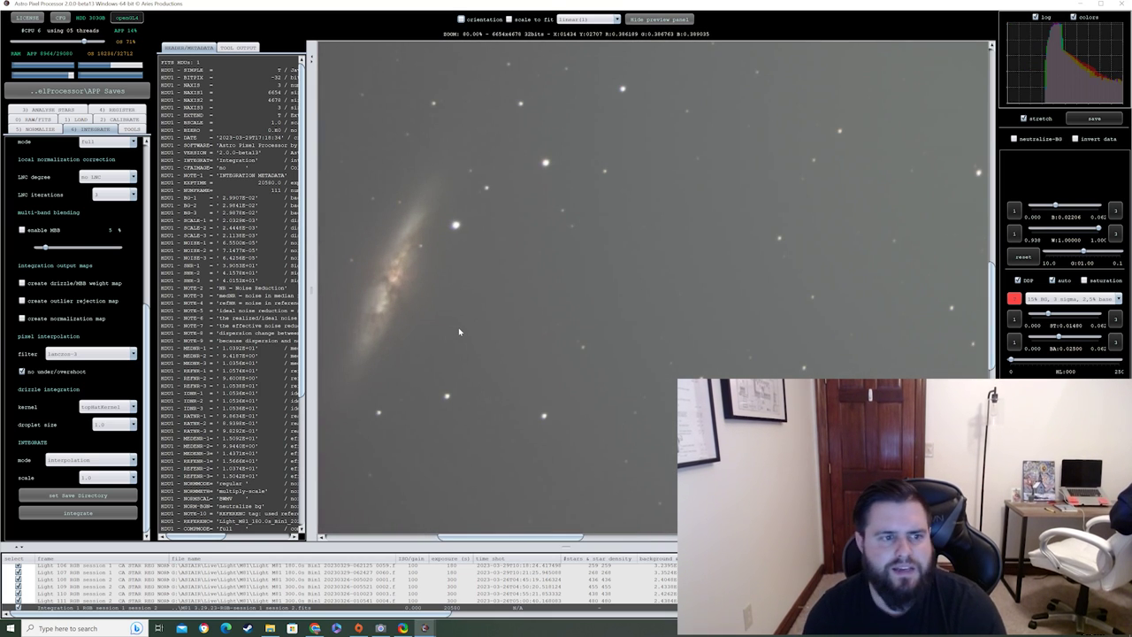
scroll(458, 331, down, 3)
scroll(852, 295, up, 3)
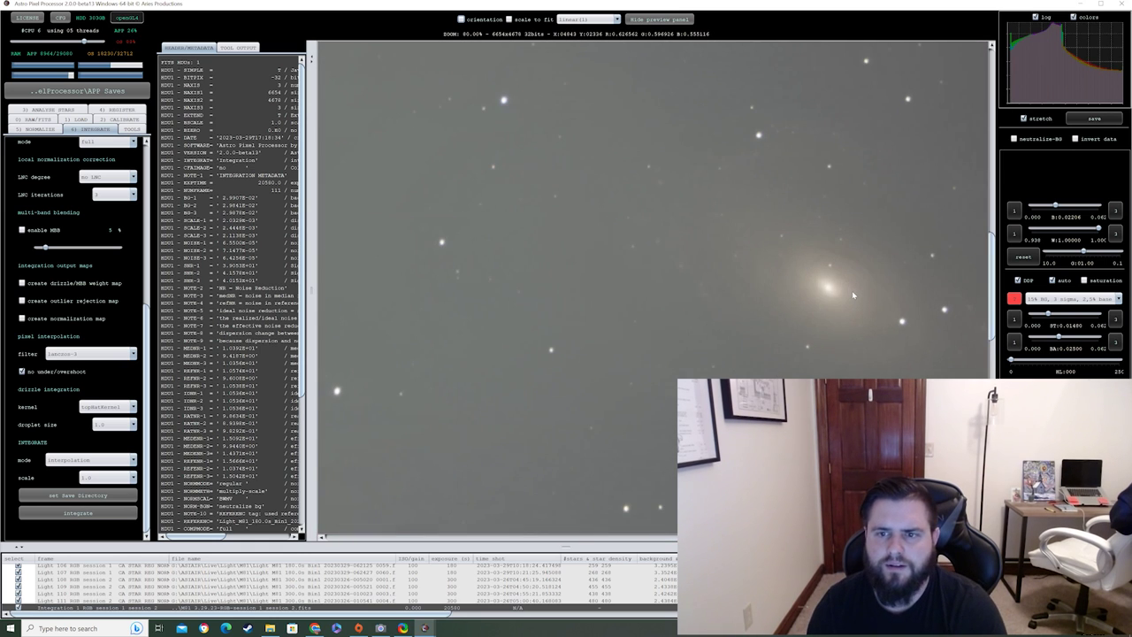
scroll(835, 297, down, 3)
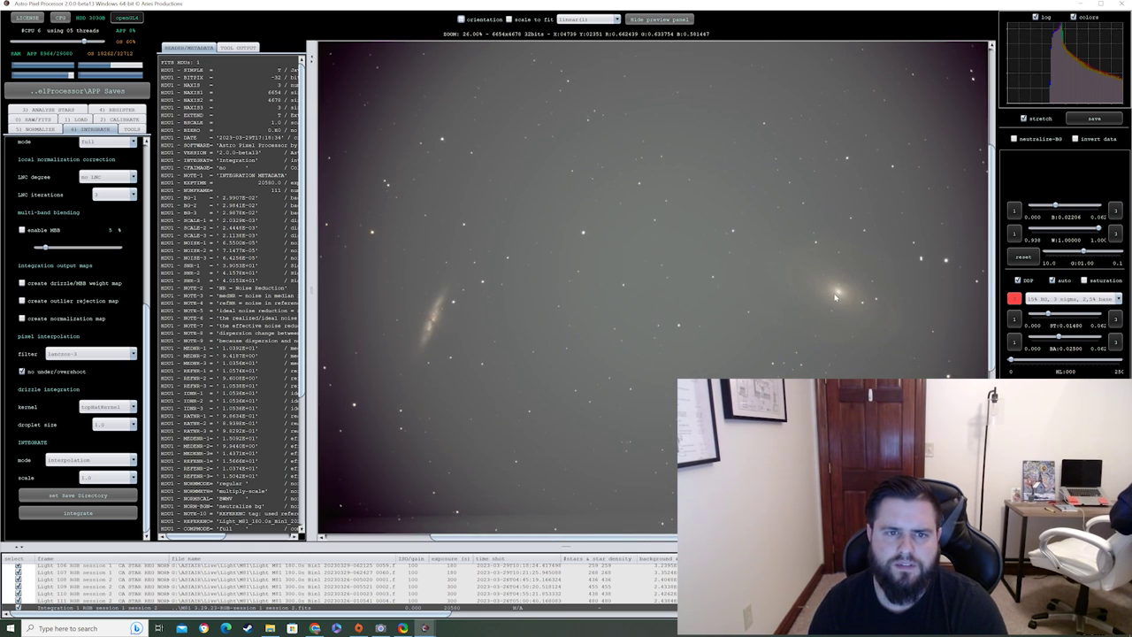
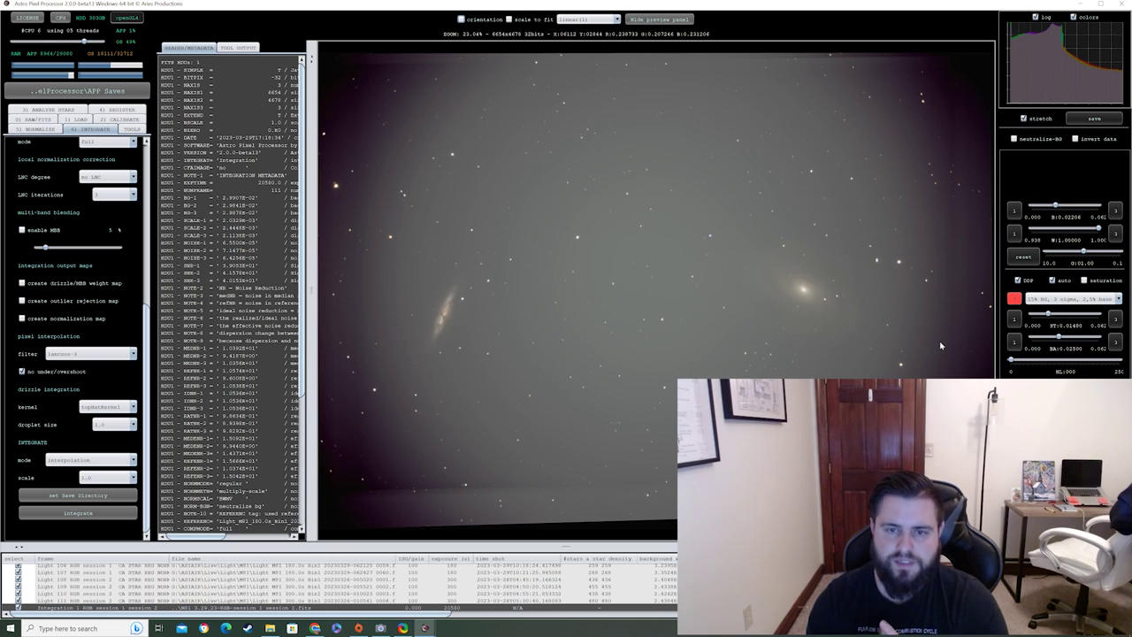
- Apply the "10% BG, 3 sigma, 2,5% base" stretch preset to the integrated image and check its effect around the galaxies
click(1076, 300)
scroll(1077, 323, up, 1)
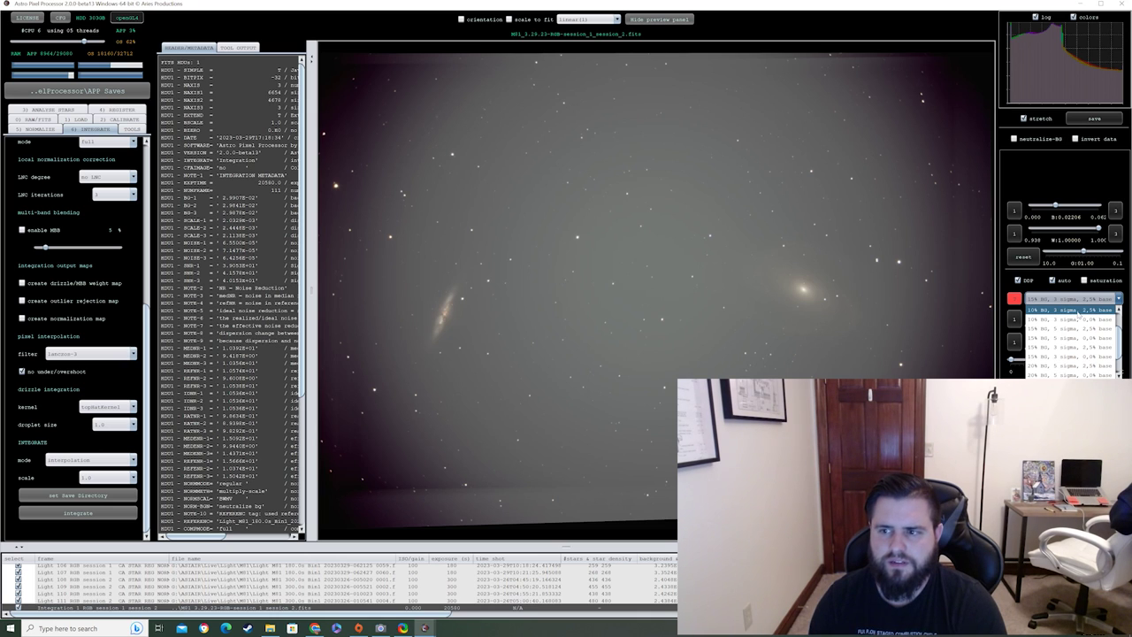
click(1078, 311)
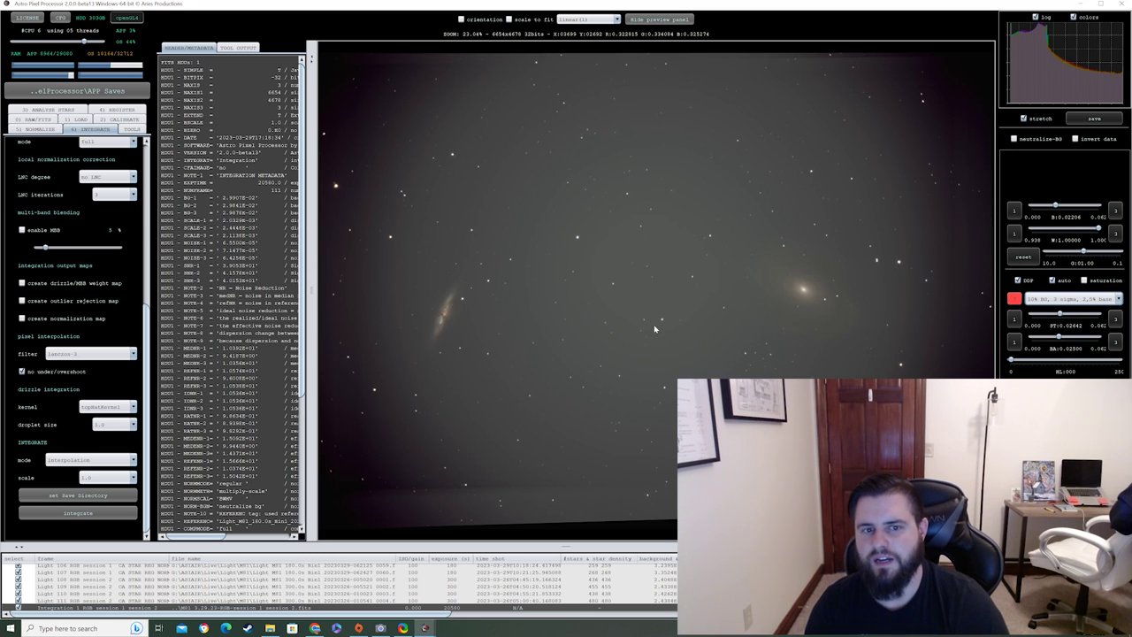
scroll(798, 299, up, 2)
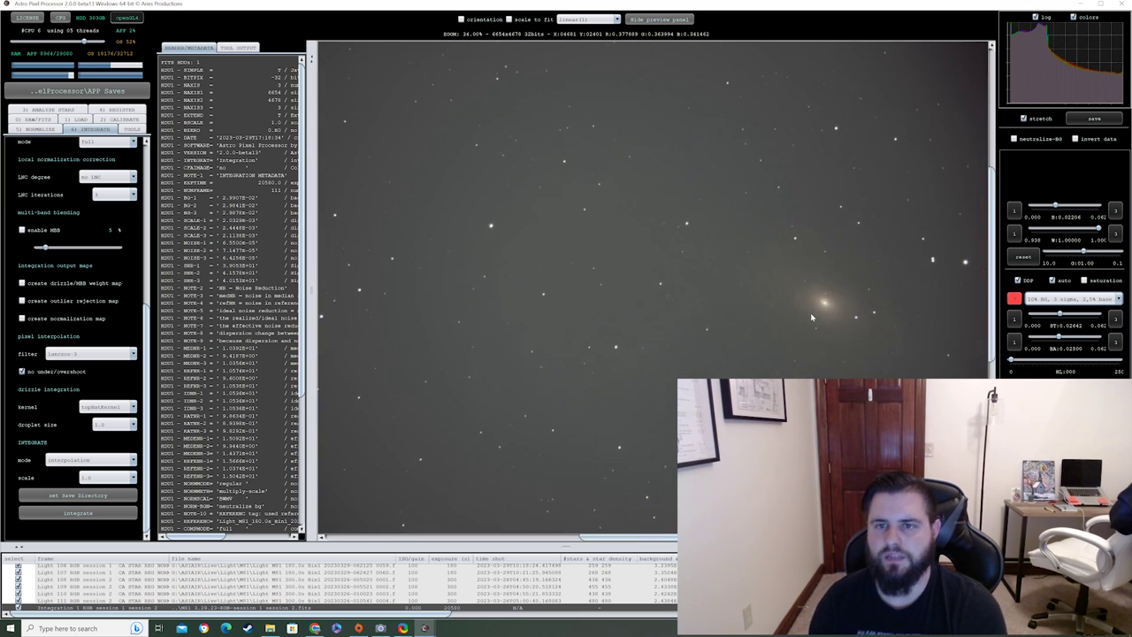
scroll(813, 317, down, 2)
scroll(812, 316, up, 2)
scroll(812, 317, down, 2)
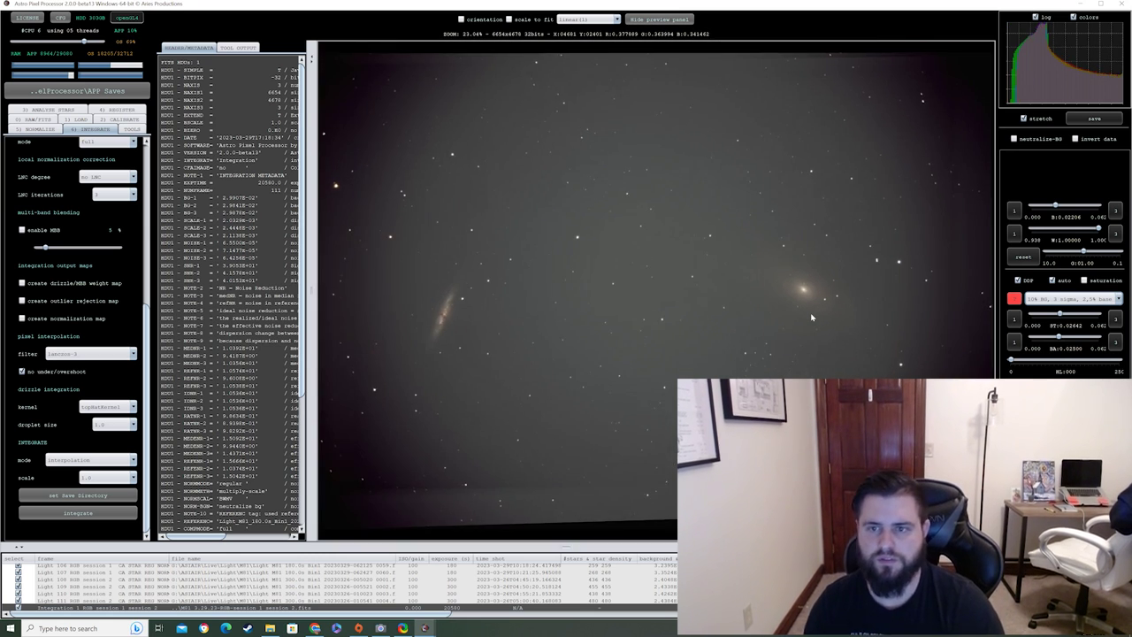
scroll(812, 316, up, 2)
scroll(819, 332, down, 1)
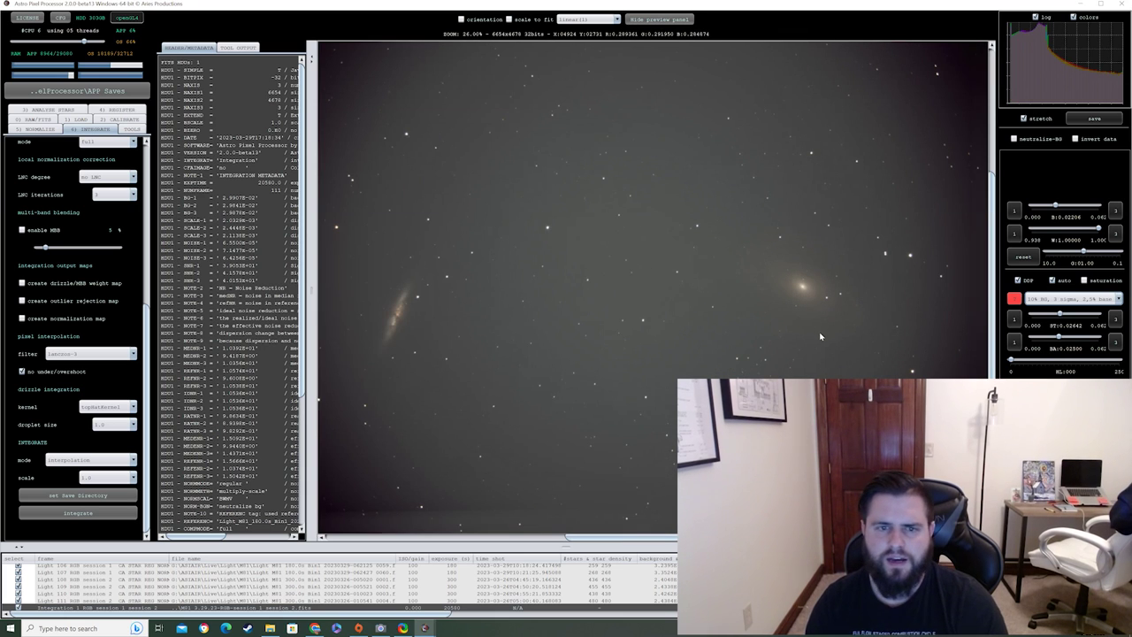
- Start saving the stretched integration and open the DPI choices in its save options
click(1094, 117)
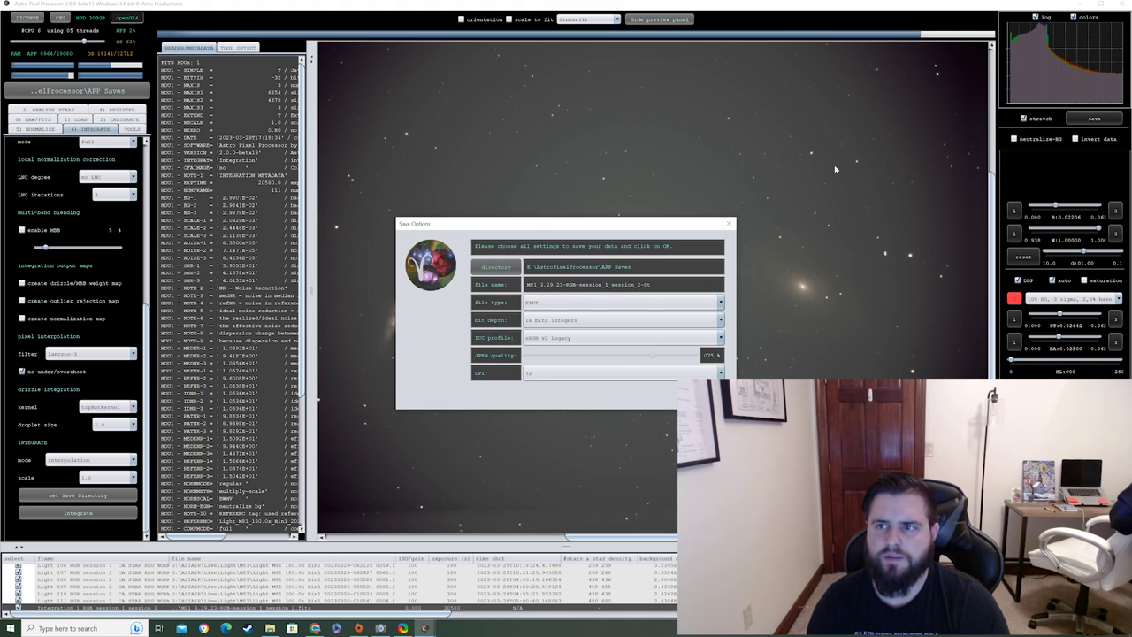
click(721, 373)
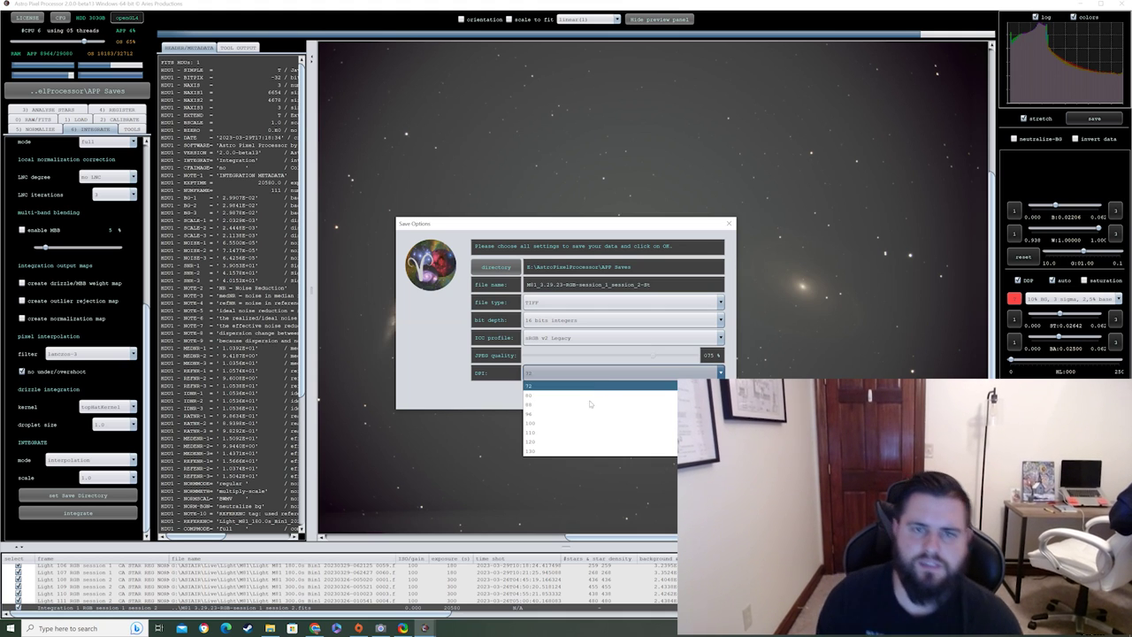
- Save the stretched integration as a 16-bit TIFF with the DPI set to 2000
scroll(584, 429, down, 3)
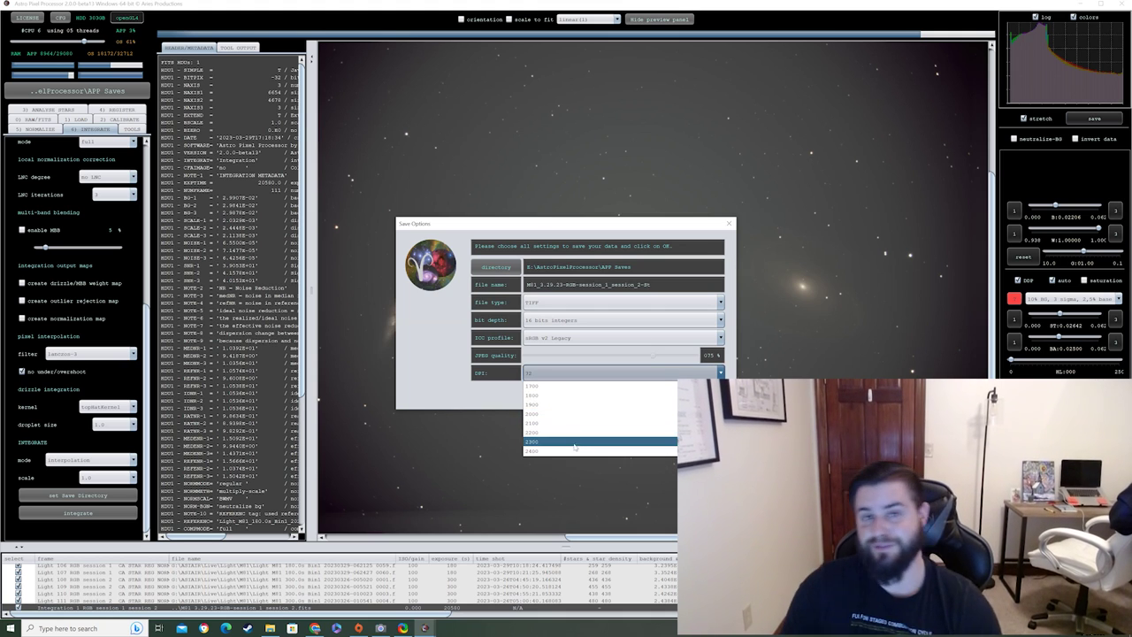
click(585, 419)
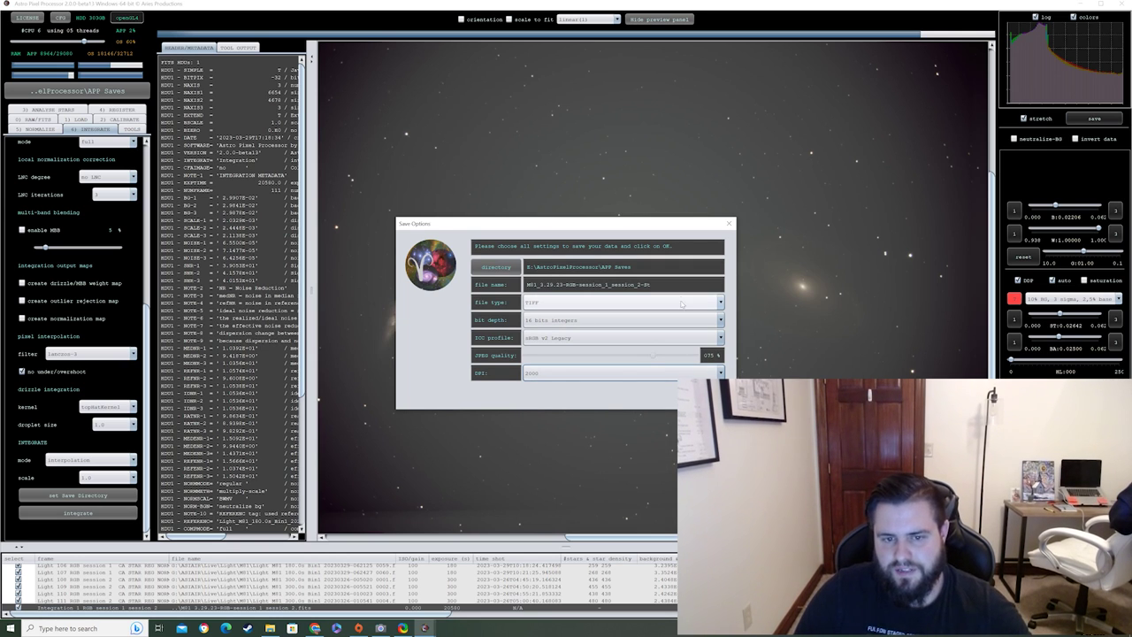
click(703, 396)
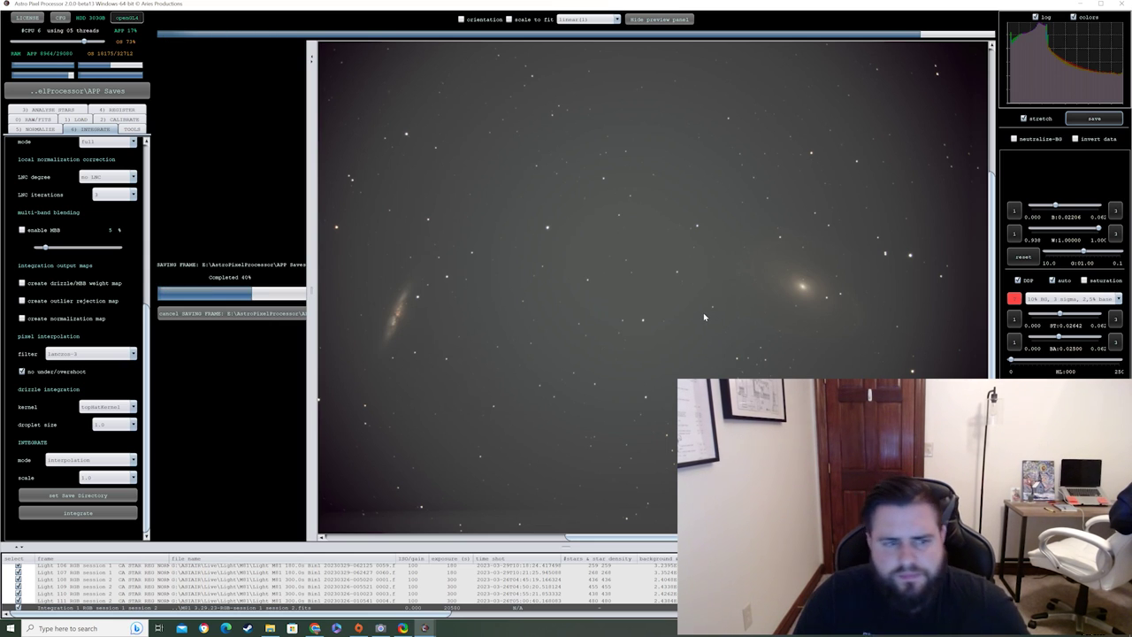
- Apply the 15% BG, 3 sigma, 2,5% base stretch preset and save the image as a 2000 DPI TIFF, overwriting the existing file
click(1044, 299)
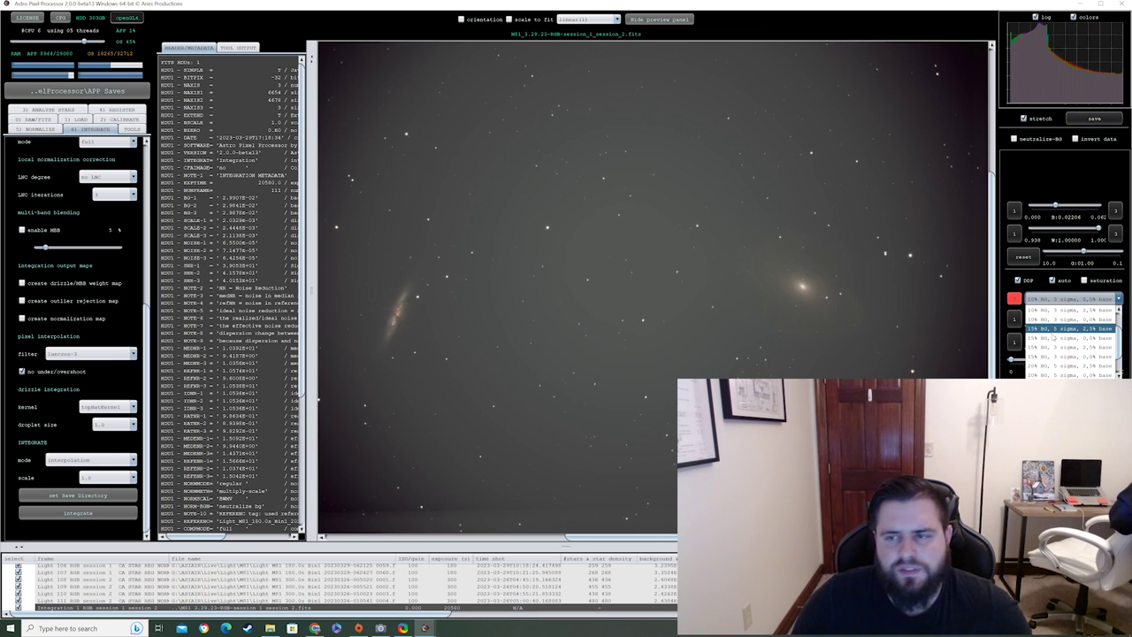
click(1054, 348)
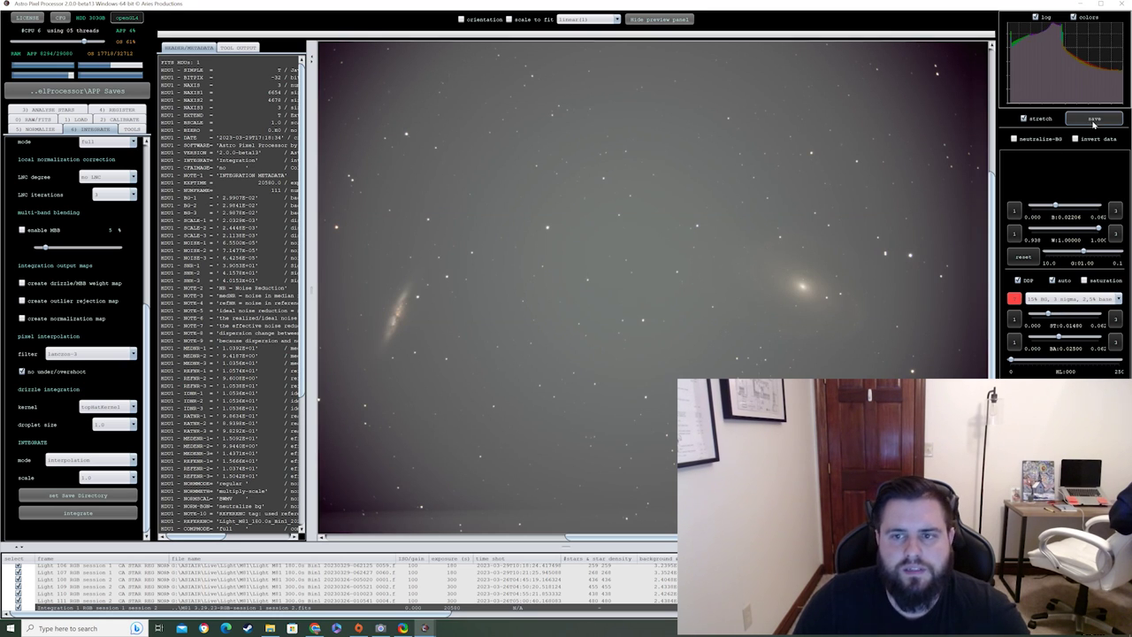
click(1094, 118)
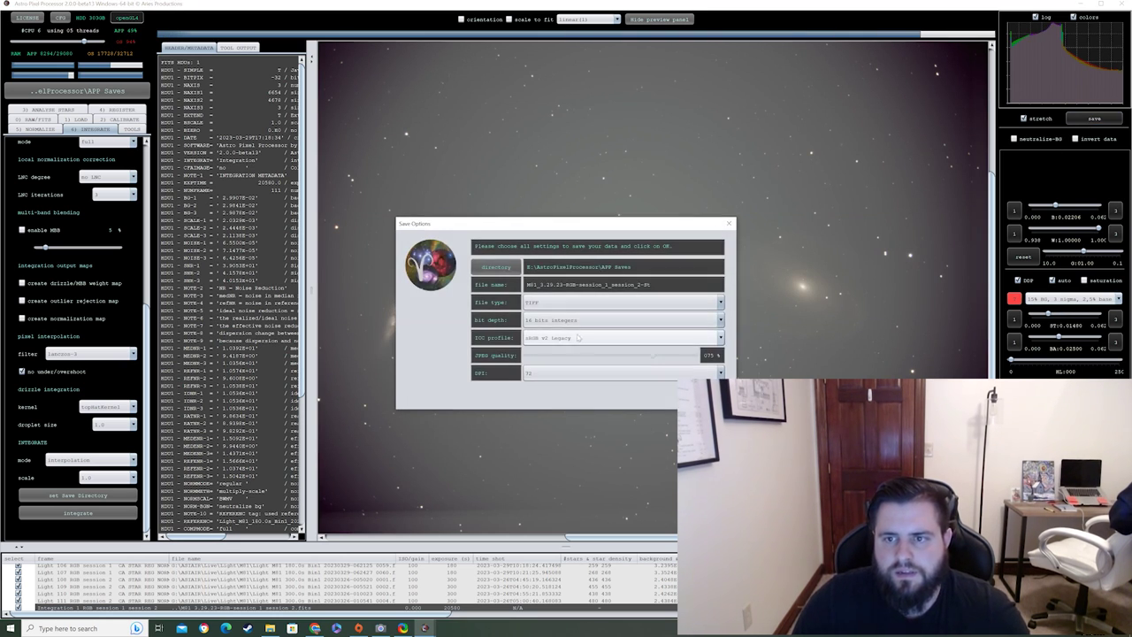
click(603, 377)
scroll(572, 433, down, 4)
scroll(573, 433, down, 3)
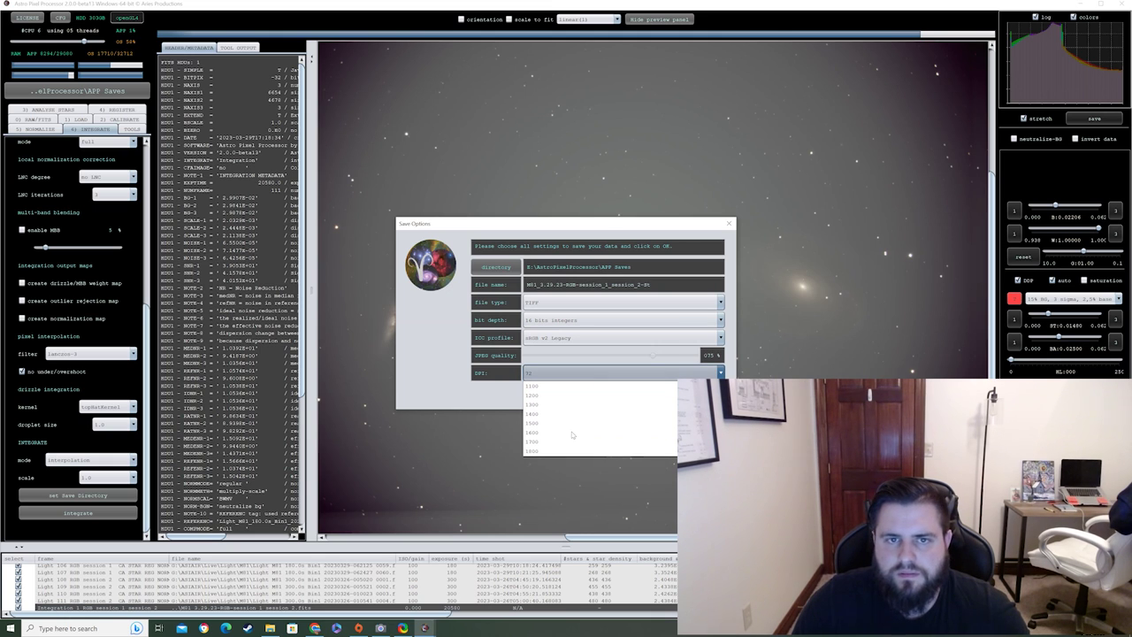
click(592, 436)
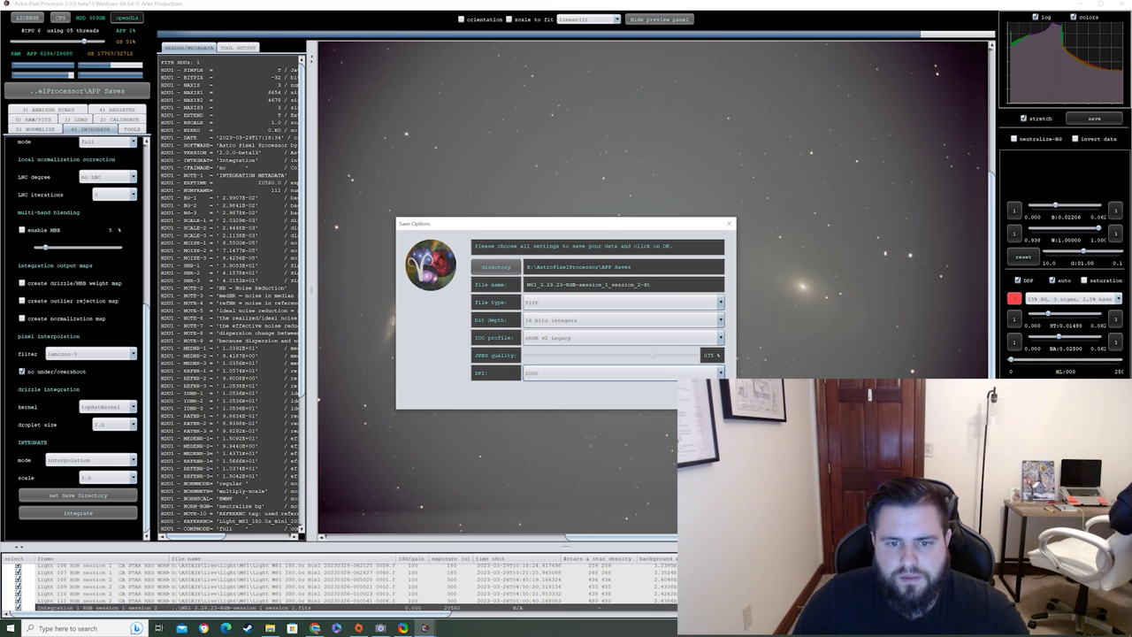
key(Return)
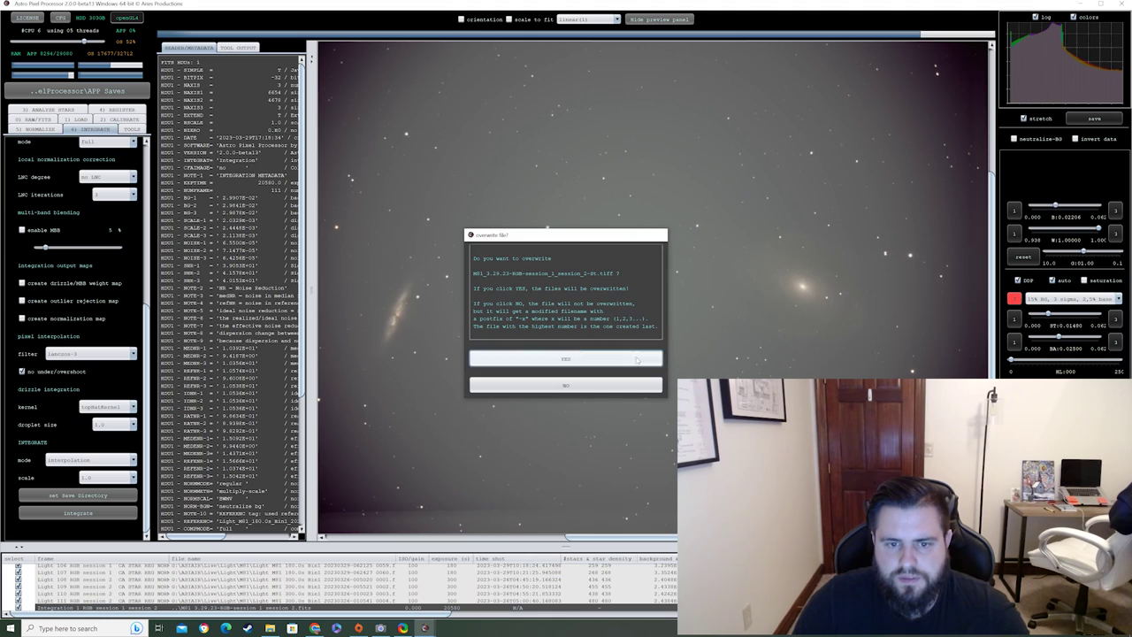
click(637, 359)
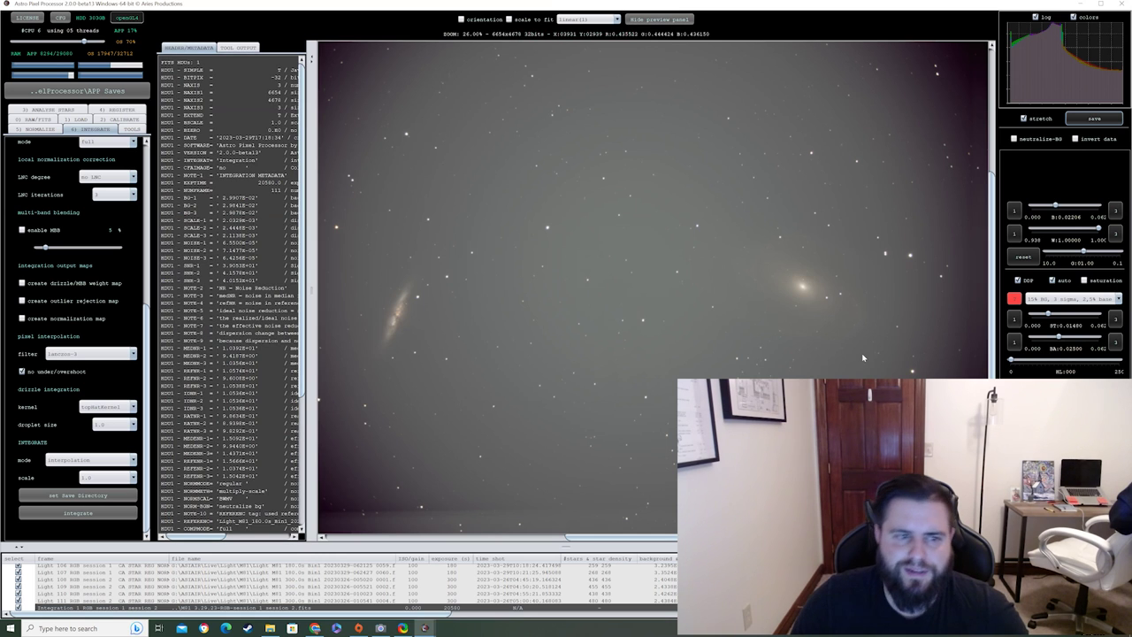
- Apply the 10% BG, 3 sigma, 2,5% base stretch preset and save a 2000 DPI TIFF with 10% added to the file name
click(1068, 301)
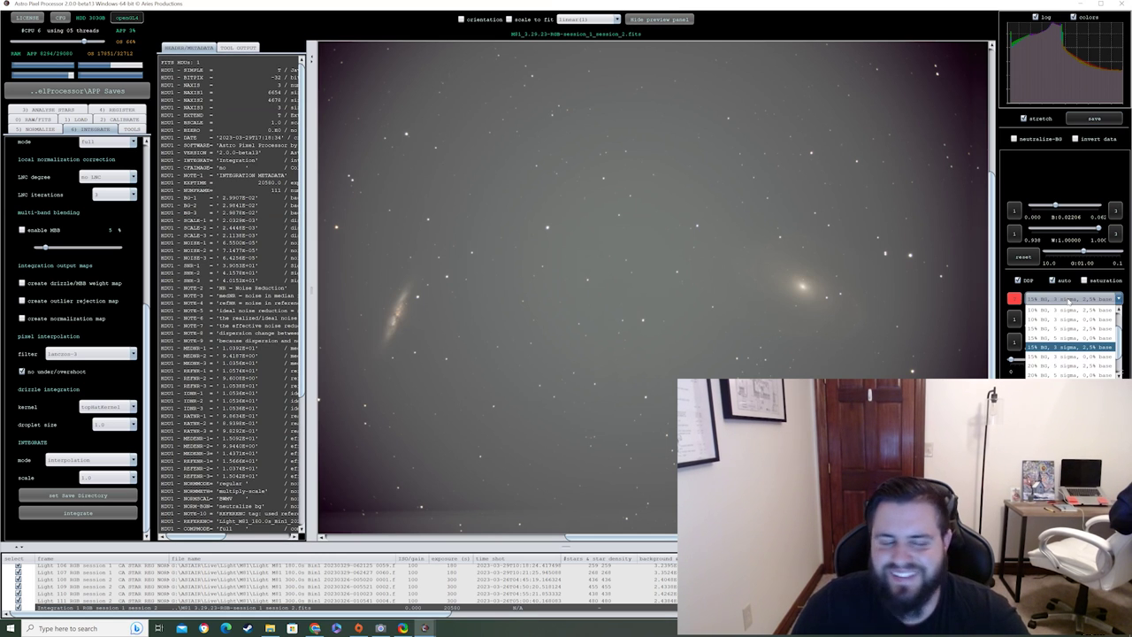
click(1066, 311)
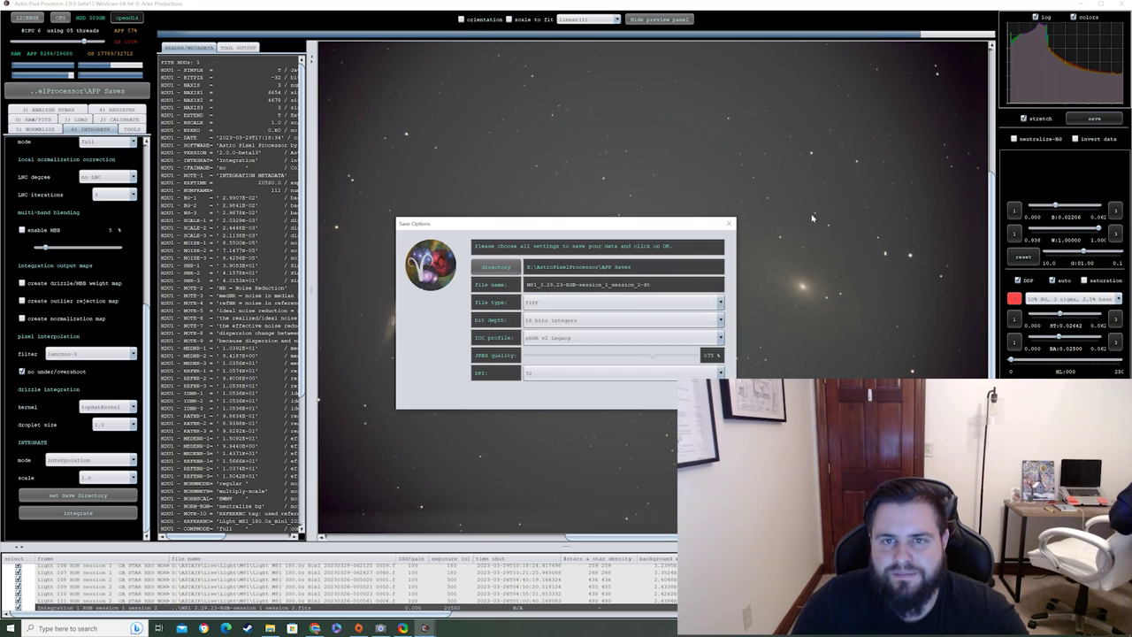
click(672, 284)
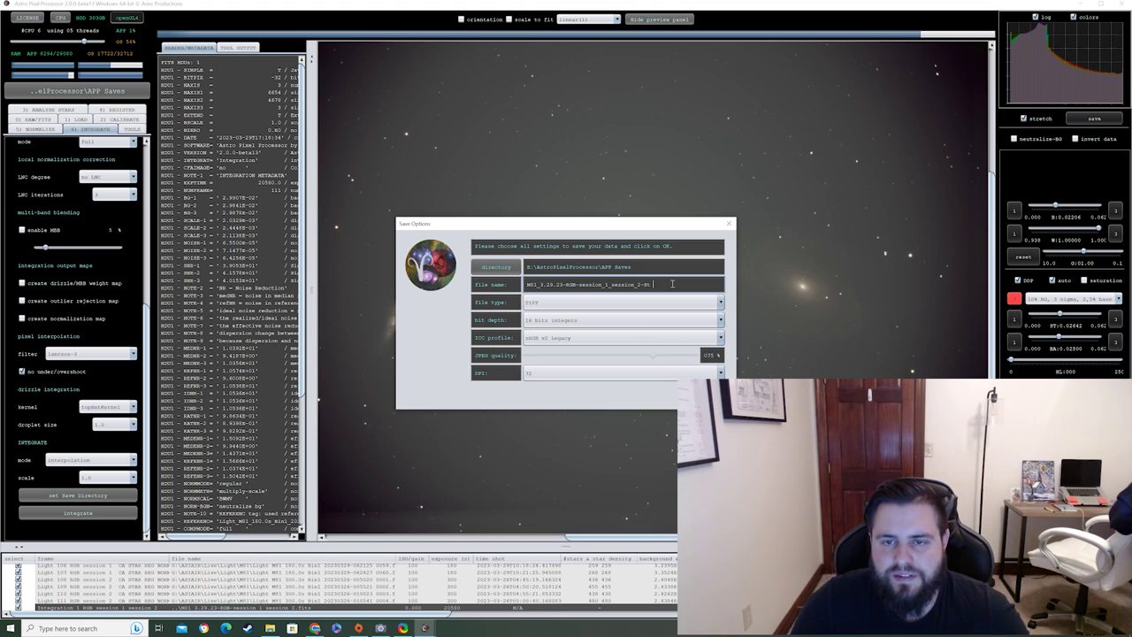
text(-St 10)
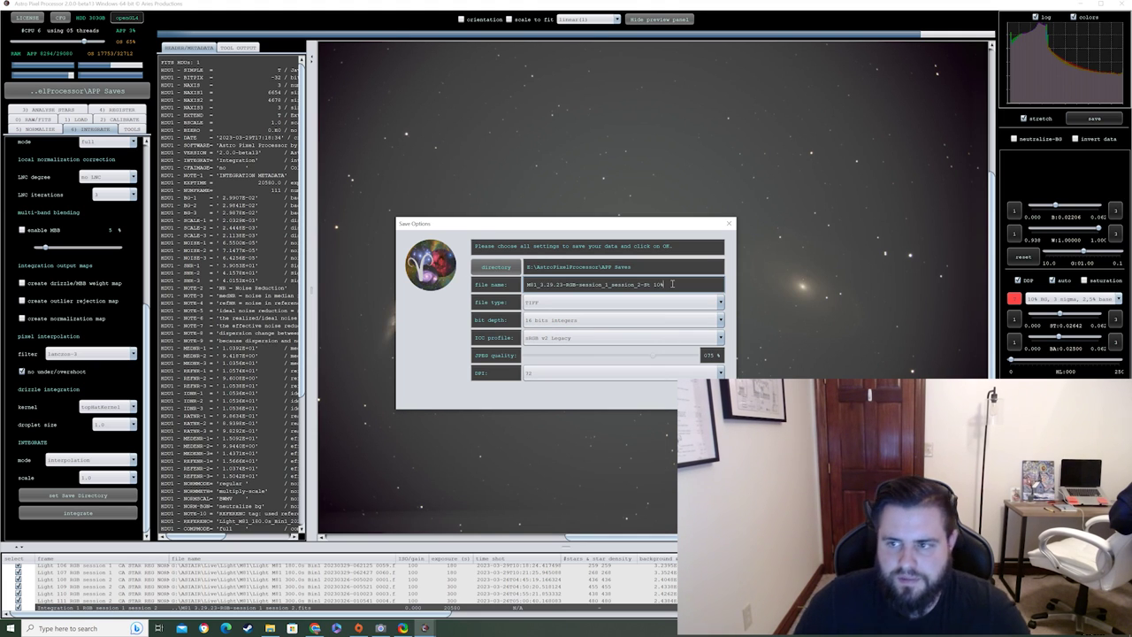
text(%)
click(629, 372)
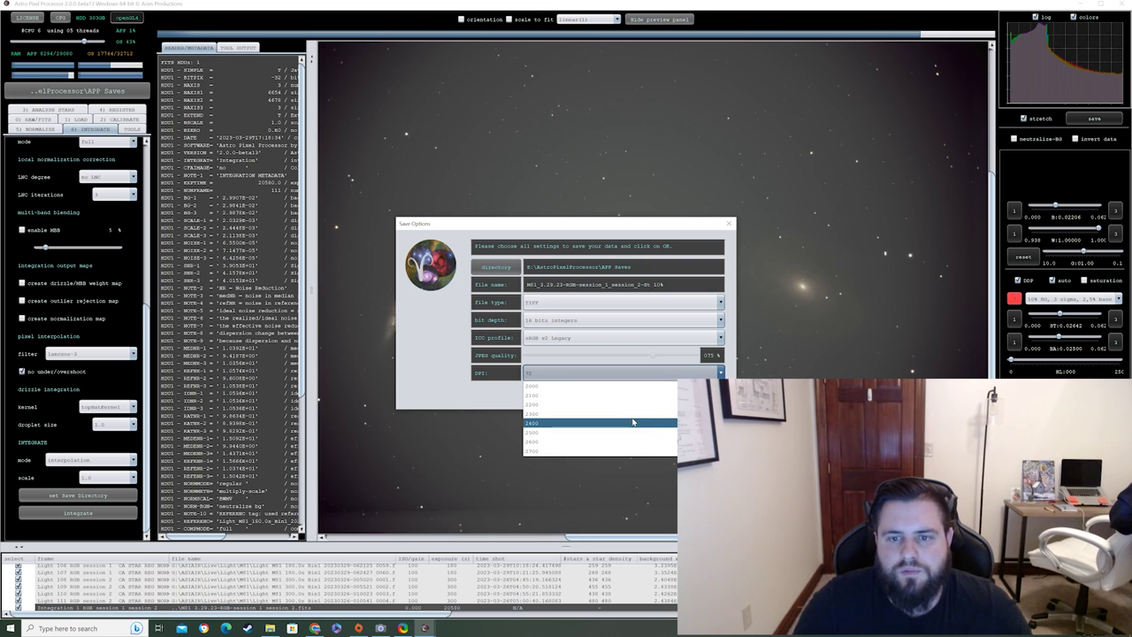
click(643, 389)
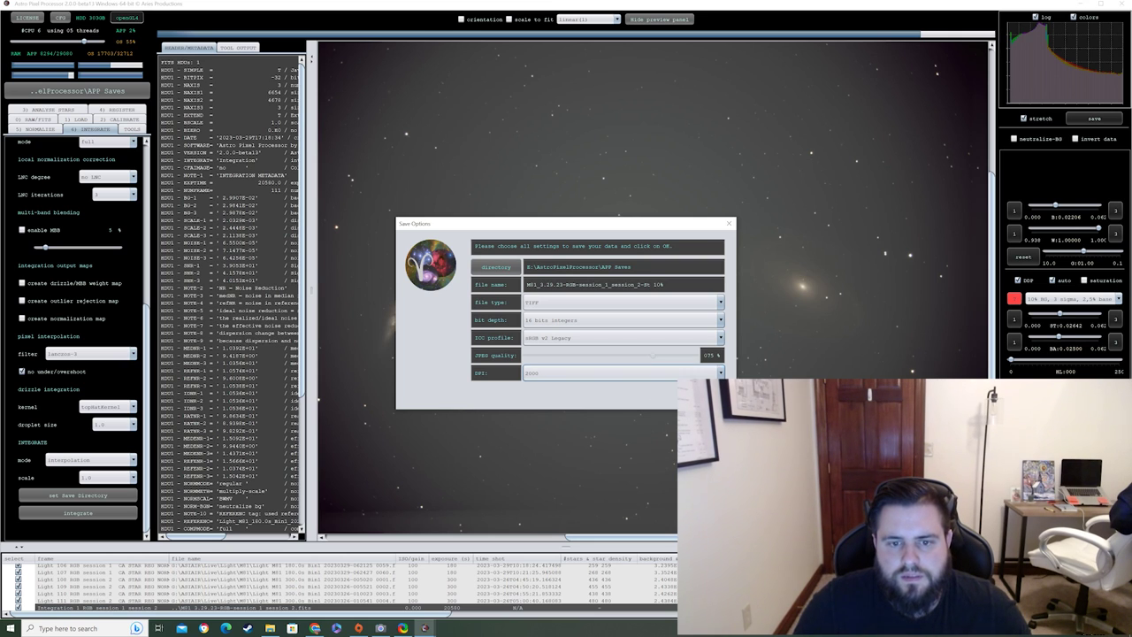
click(703, 395)
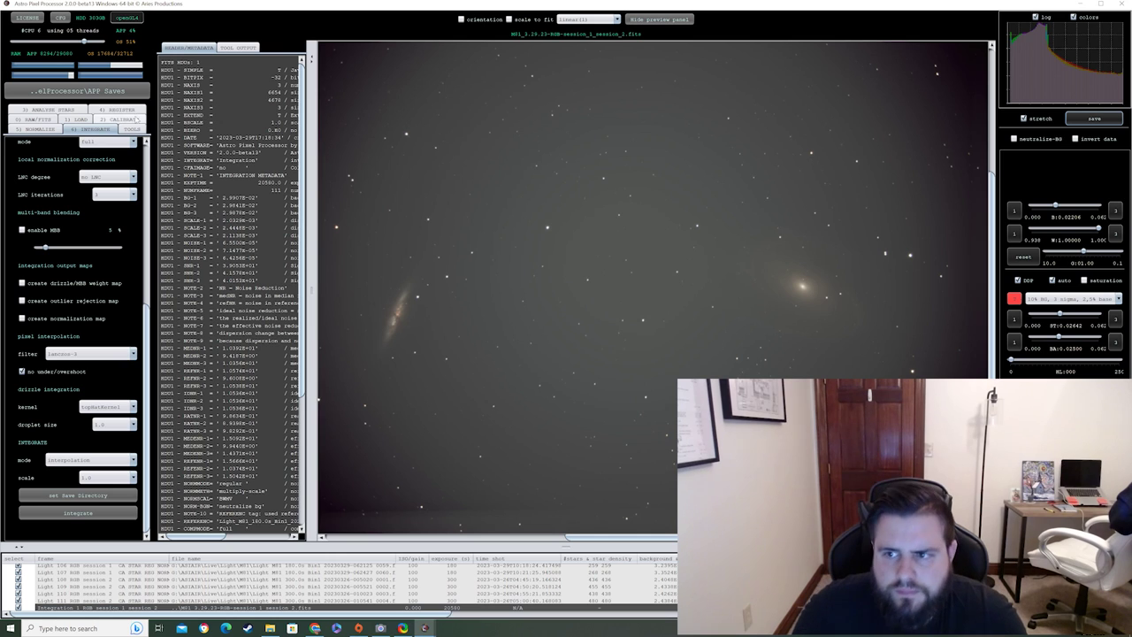
- Start light pollution removal on the integrated image currently in the viewer
click(131, 129)
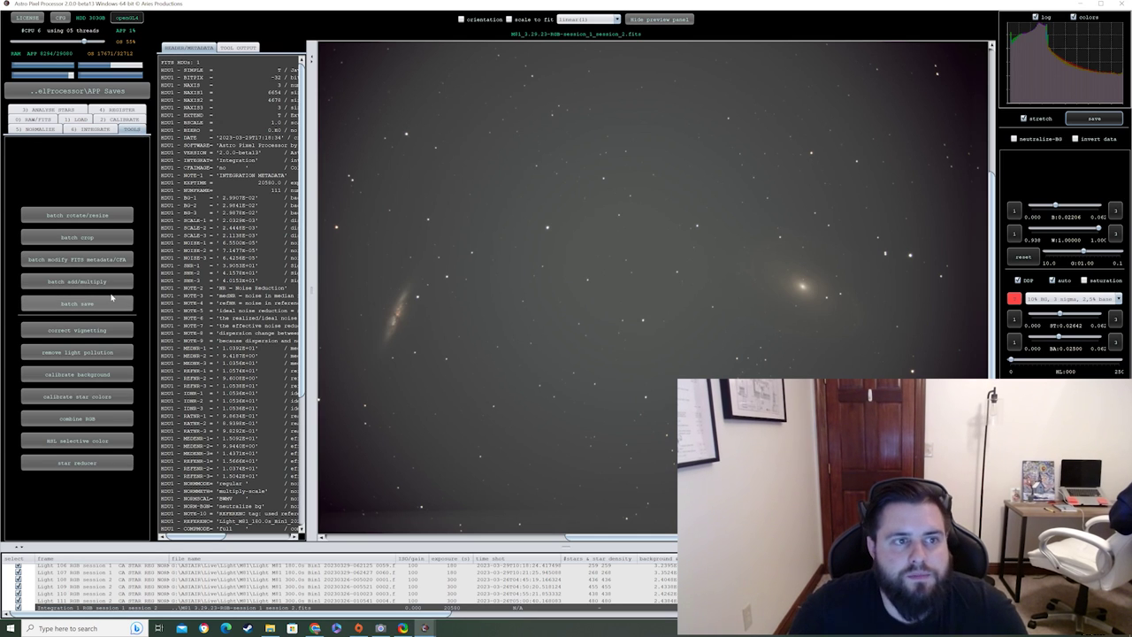
click(89, 353)
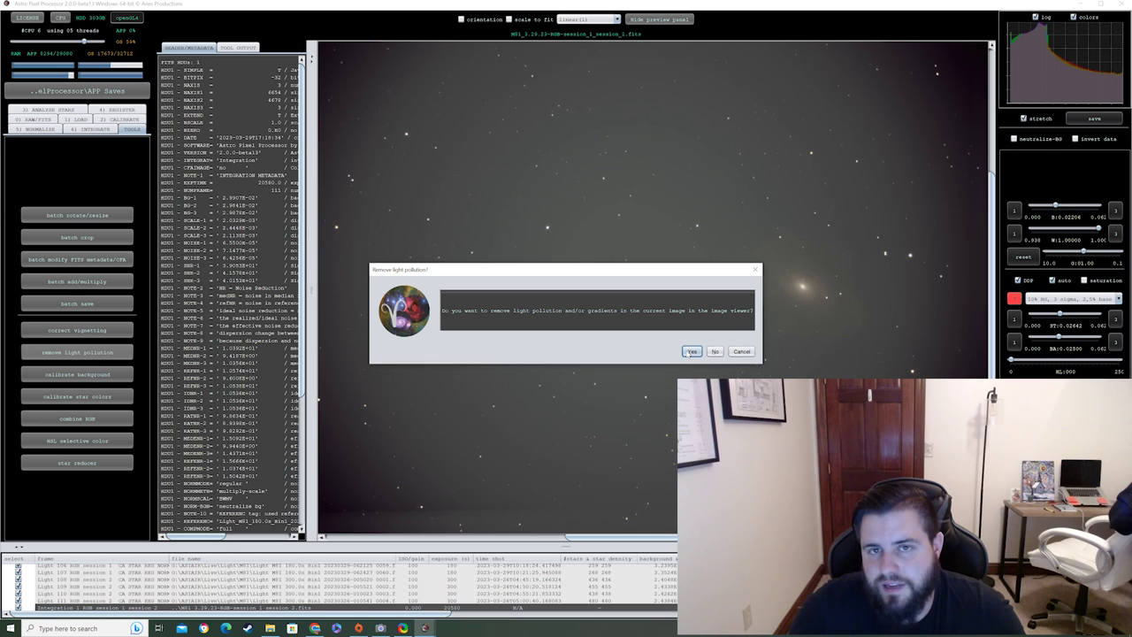
click(692, 352)
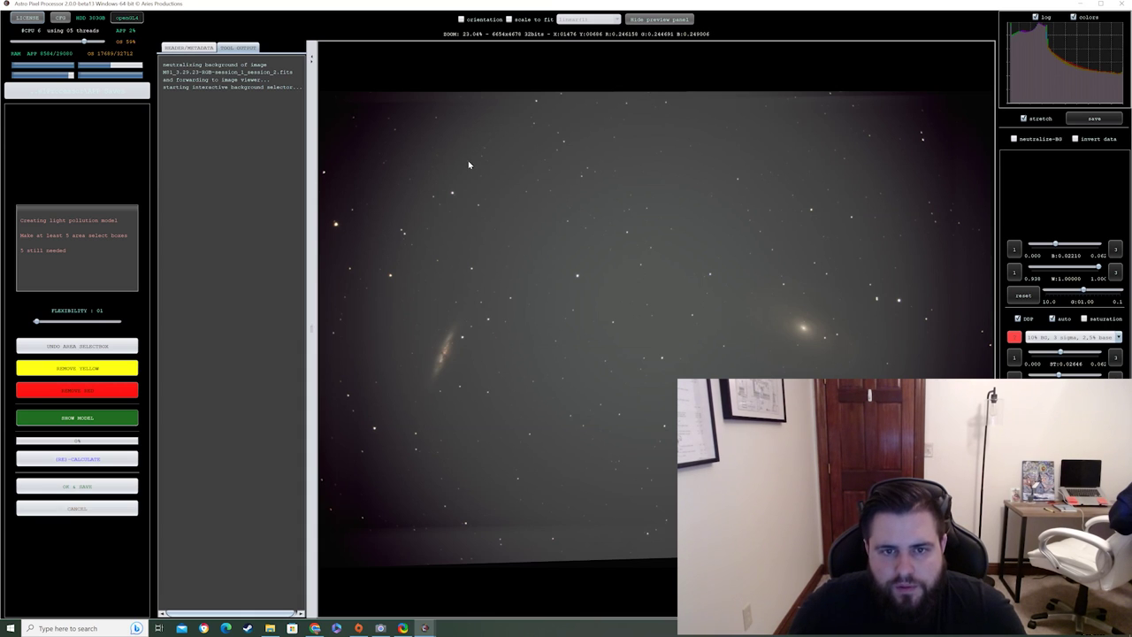
- Draw one row of background sample boxes above the galaxies and one below them, and calculate the light pollution model
drag(468, 160, 608, 180)
drag(615, 168, 879, 190)
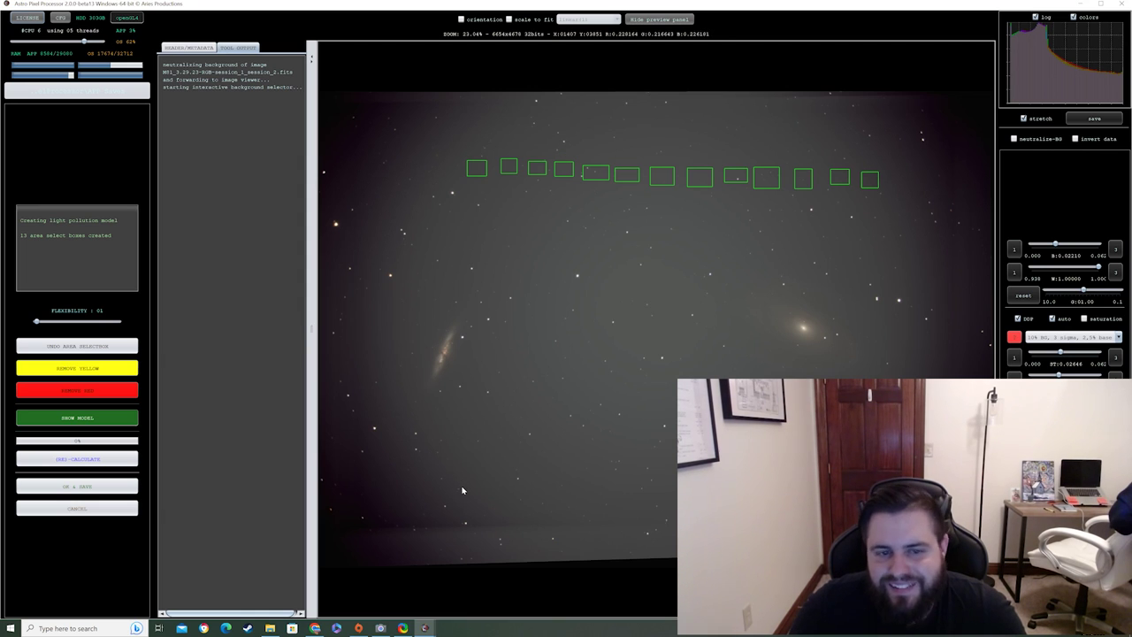
drag(464, 484, 484, 503)
mouse_move(488, 486)
mouse_down()
mouse_move(506, 503)
mouse_move(551, 493)
mouse_move(580, 505)
mouse_move(810, 505)
mouse_up()
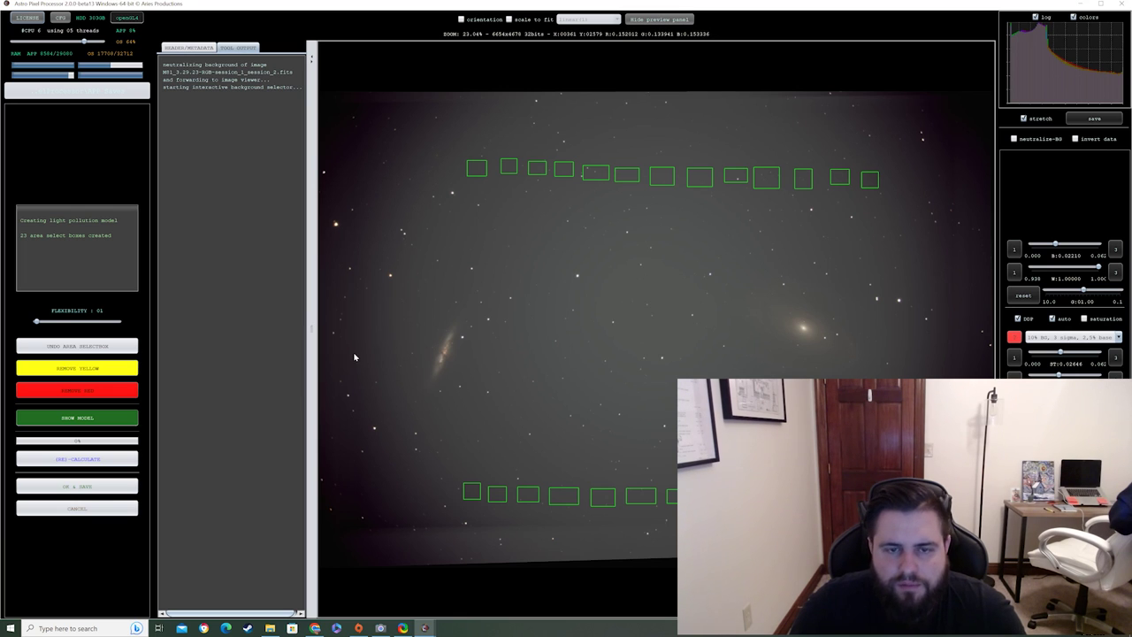
click(99, 462)
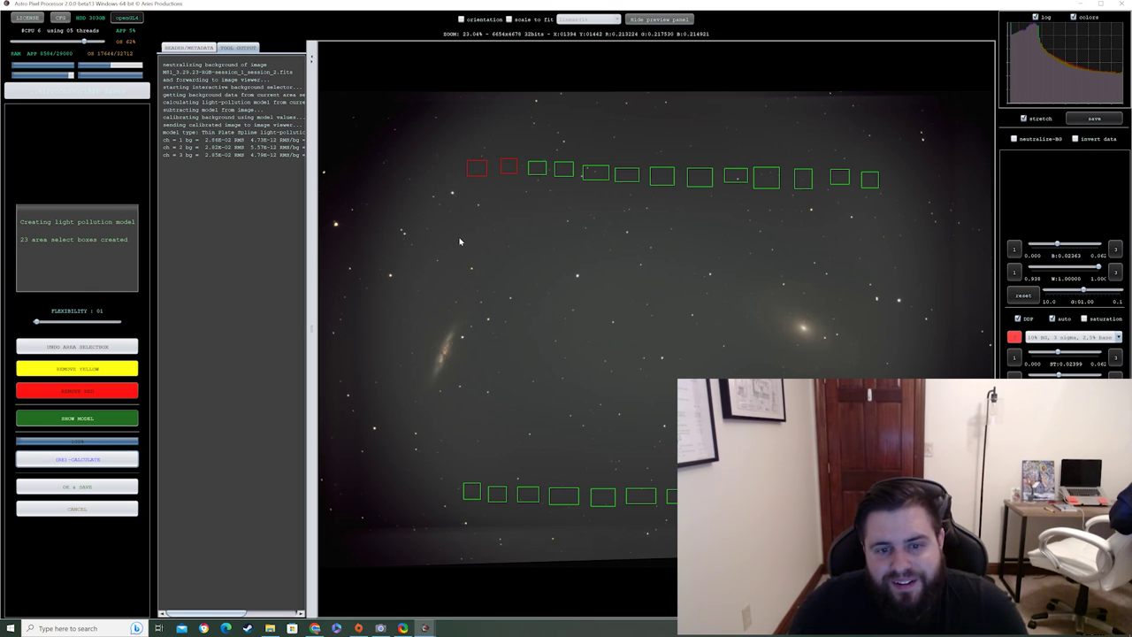
- Add a second row of sample boxes under the upper row and a column around the elongated galaxy's outer side to the lower row
click(466, 191)
mouse_move(475, 202)
mouse_down()
mouse_move(657, 212)
mouse_move(707, 203)
mouse_move(814, 219)
mouse_up()
mouse_move(822, 207)
mouse_down()
mouse_move(852, 224)
mouse_move(893, 224)
mouse_up()
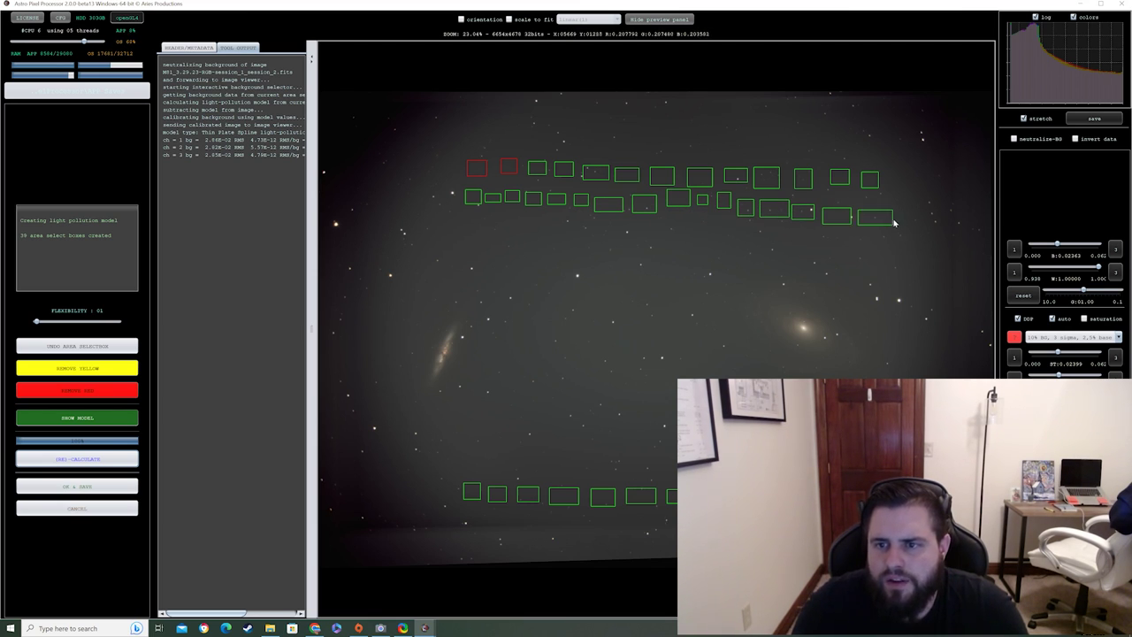
mouse_move(452, 214)
mouse_down()
mouse_move(467, 228)
mouse_move(458, 249)
mouse_move(413, 293)
mouse_move(392, 337)
mouse_move(387, 400)
mouse_move(416, 467)
mouse_up()
mouse_move(418, 471)
mouse_down()
mouse_move(433, 491)
mouse_move(453, 493)
mouse_up()
- Draw most of a third upper row of sample boxes and two boxes descending from the second row's right end
mouse_move(476, 213)
mouse_down()
mouse_move(550, 234)
mouse_move(573, 226)
mouse_up()
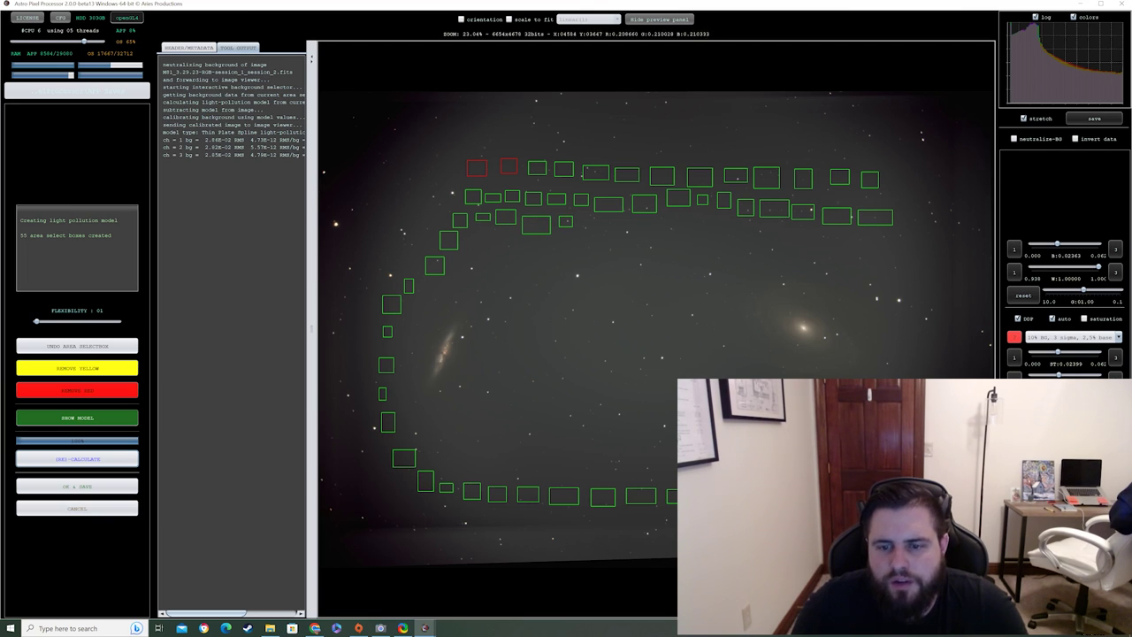
drag(878, 239, 920, 279)
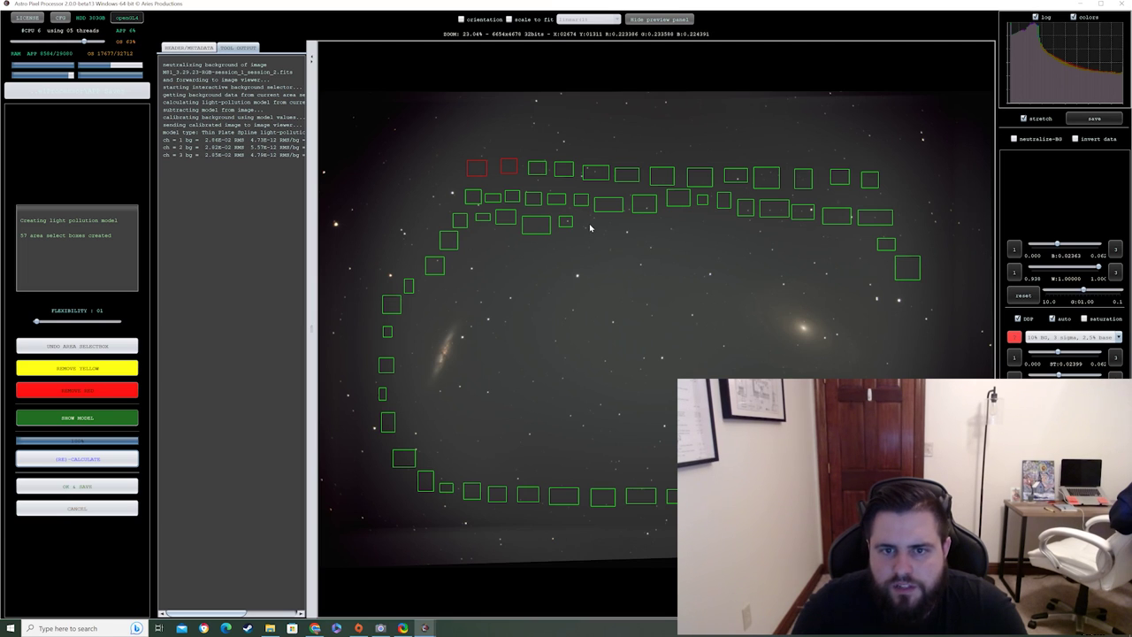
drag(590, 225, 674, 235)
drag(680, 221, 699, 235)
drag(702, 227, 720, 237)
drag(727, 231, 768, 237)
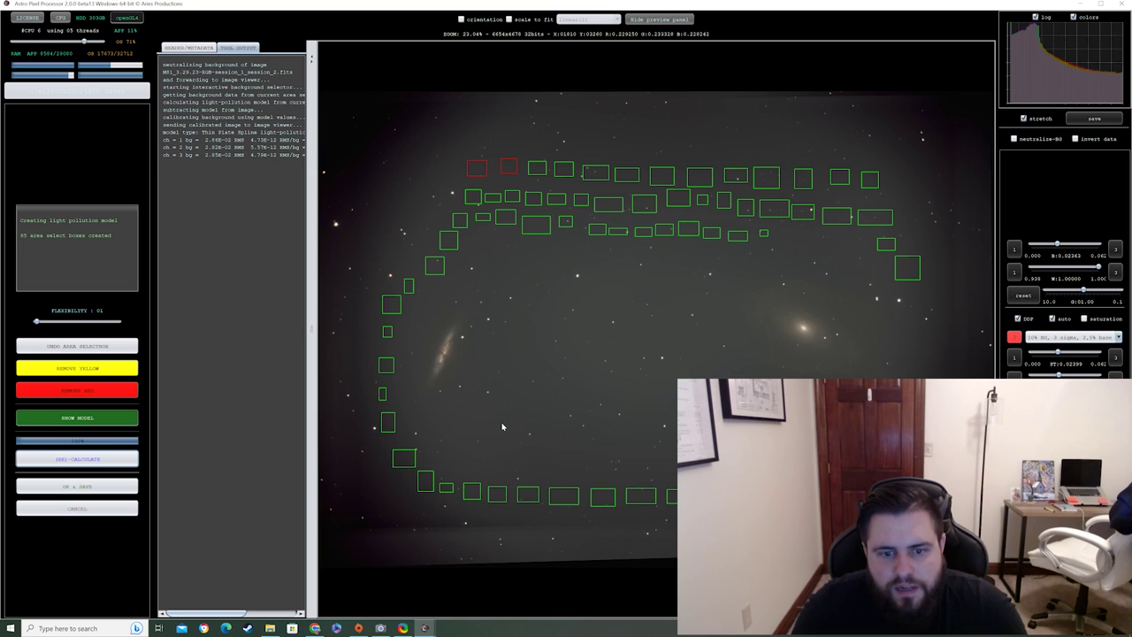
- Add a second row of background sample boxes just above the row along the image's lower part
mouse_move(437, 459)
mouse_down()
mouse_move(494, 475)
mouse_move(672, 482)
mouse_up()
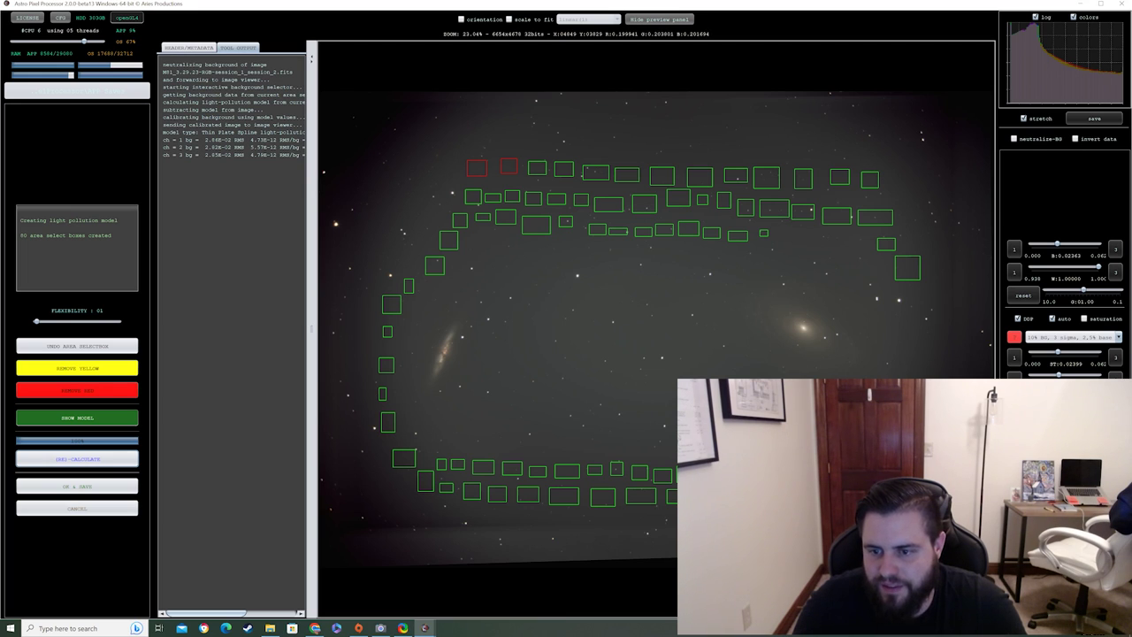
drag(827, 459, 840, 467)
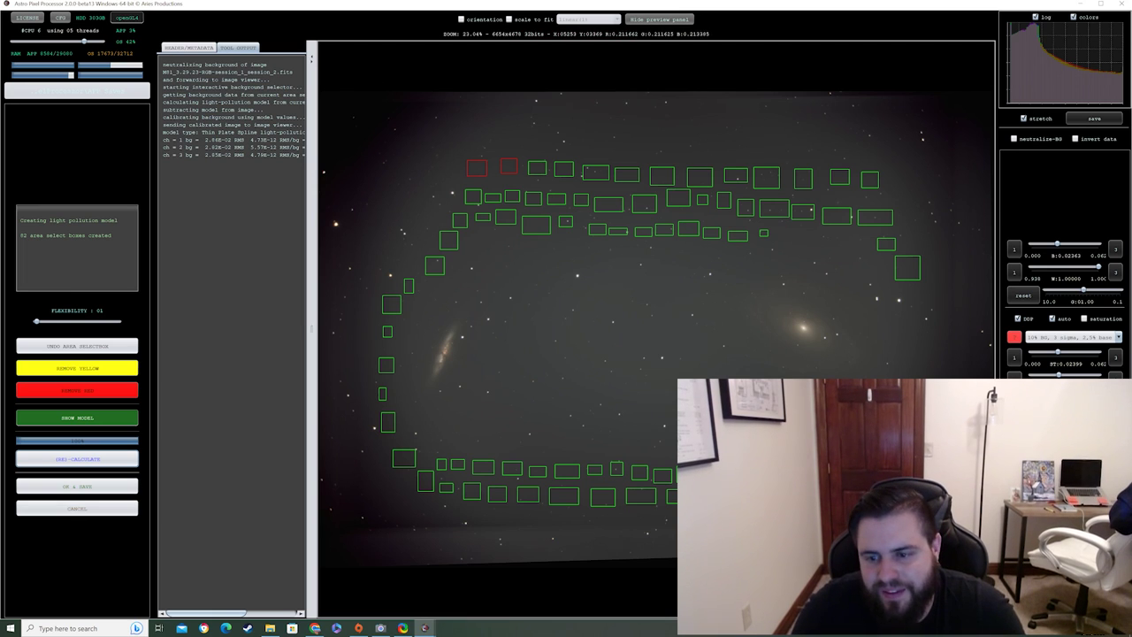
click(821, 463)
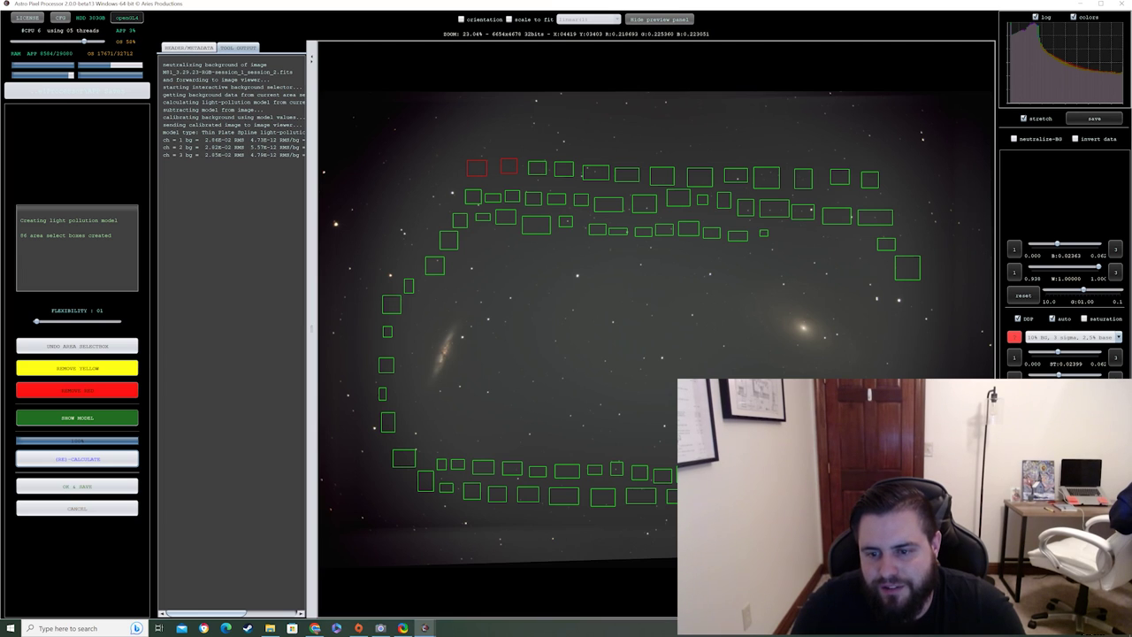
click(885, 478)
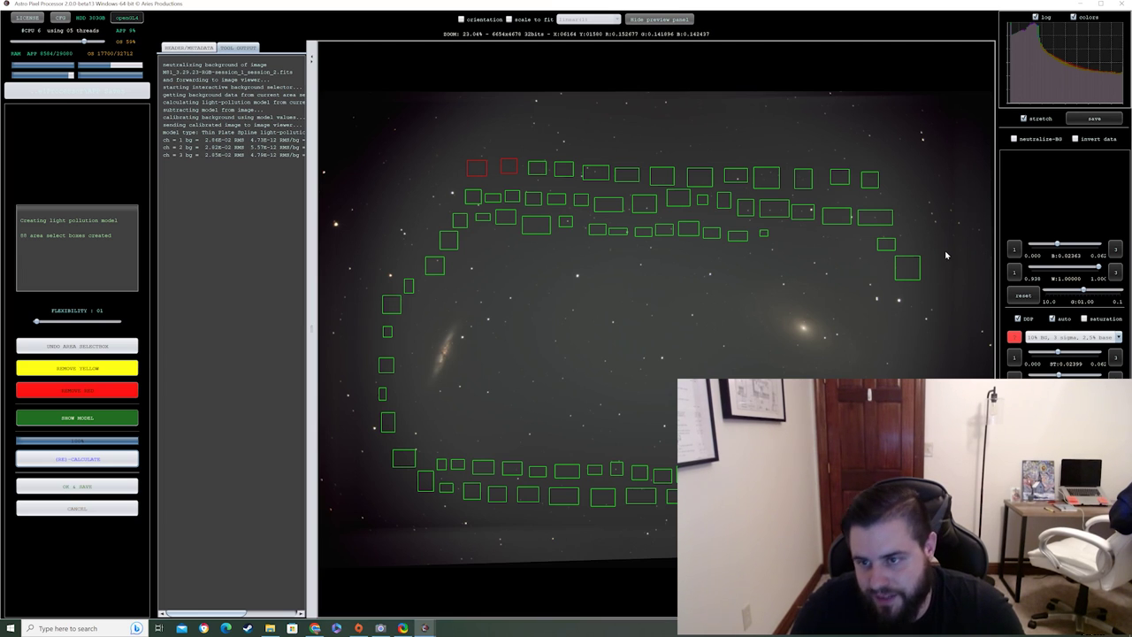
- Extend the third upper row of sample boxes above the bright oval galaxy towards the boxes on the image's right side
click(780, 235)
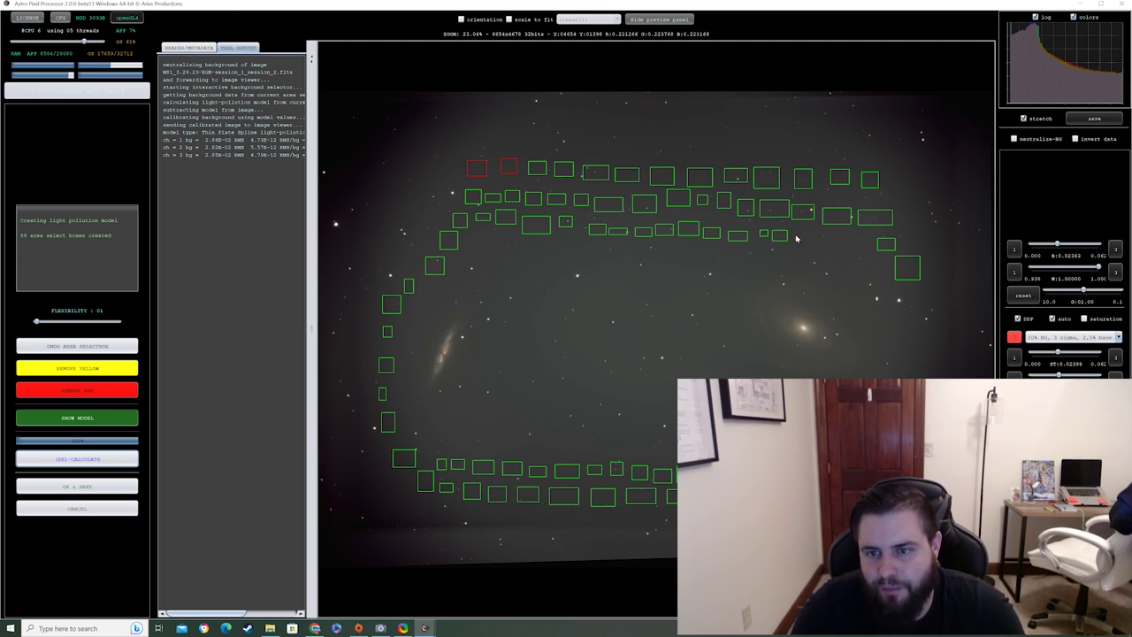
click(798, 237)
click(815, 239)
click(841, 238)
click(858, 239)
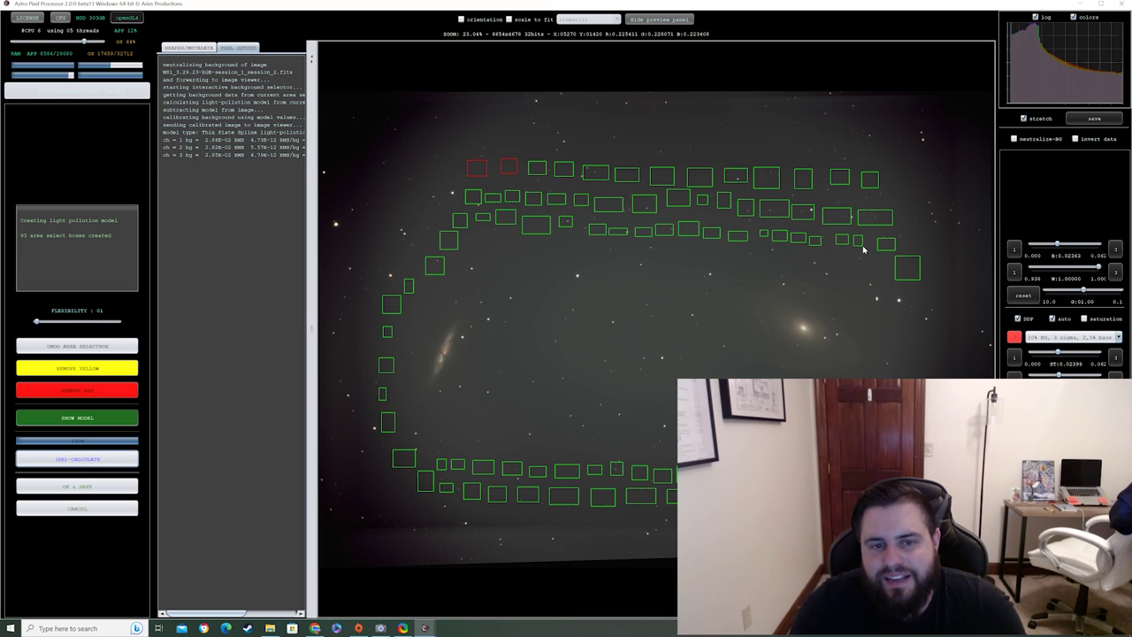
- Draw a fourth upper row of small background sample boxes, from above the elongated galaxy to about the image's middle
click(470, 237)
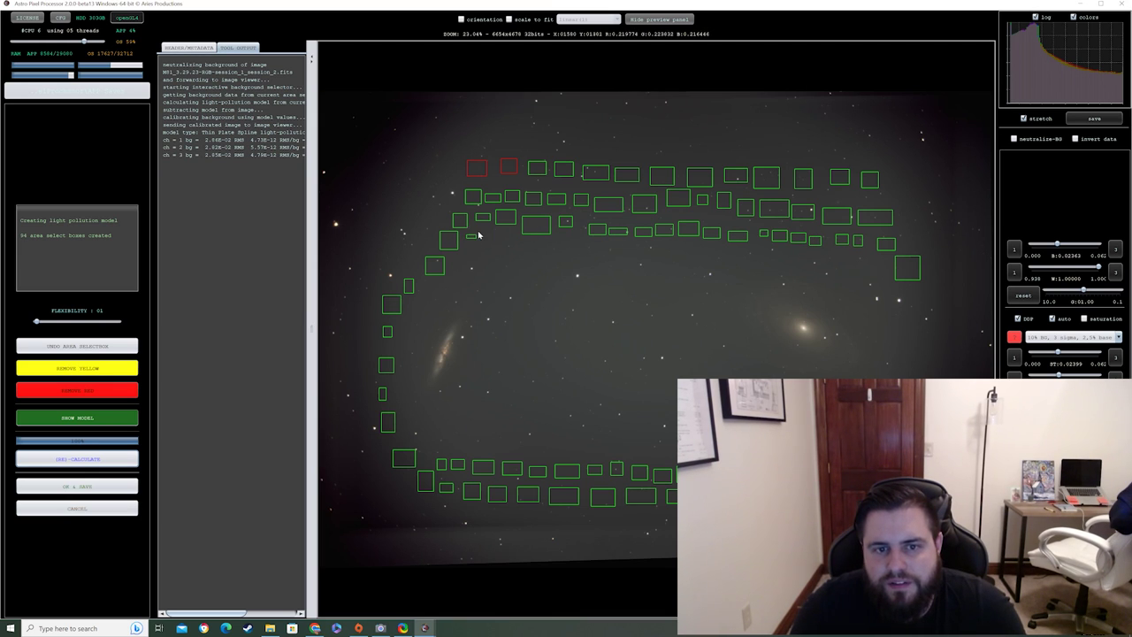
click(483, 236)
click(496, 240)
click(514, 241)
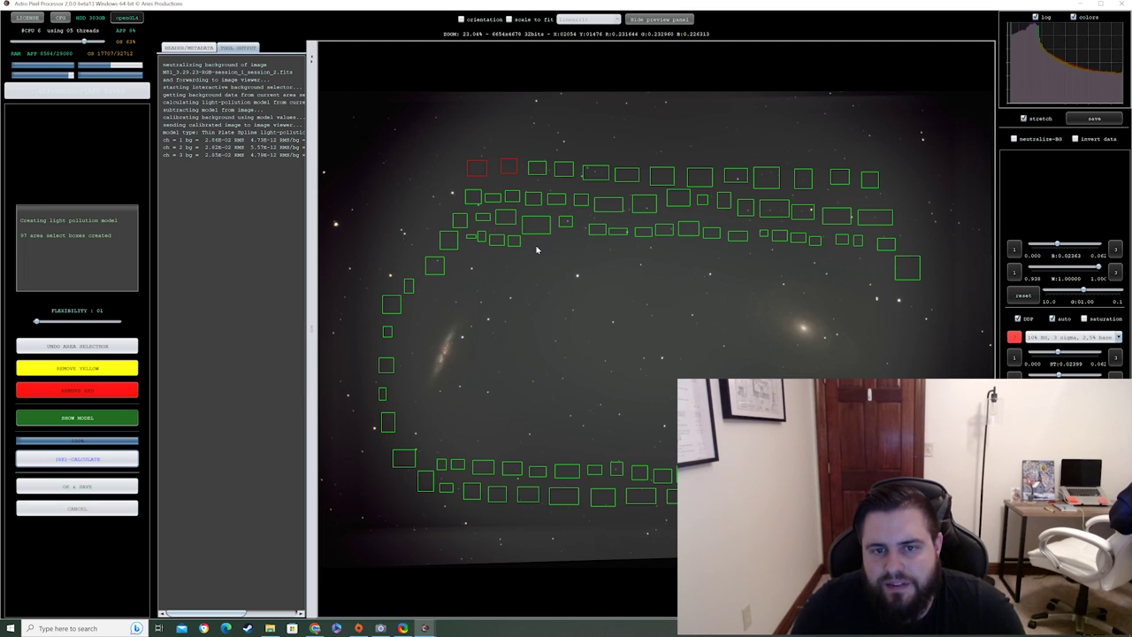
click(561, 245)
click(577, 245)
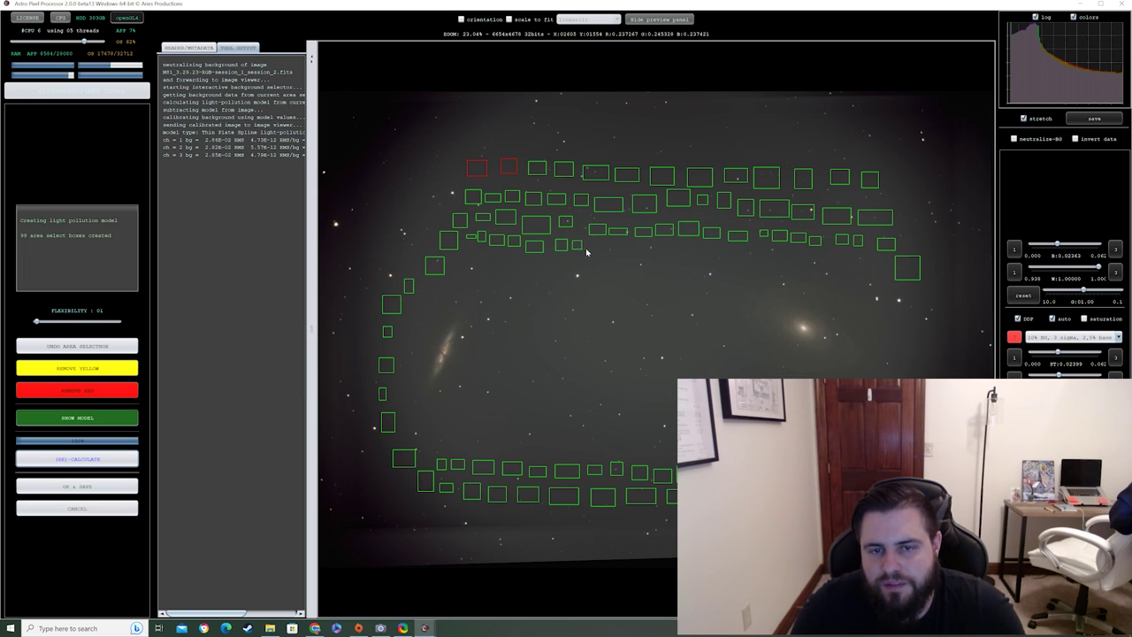
click(579, 250)
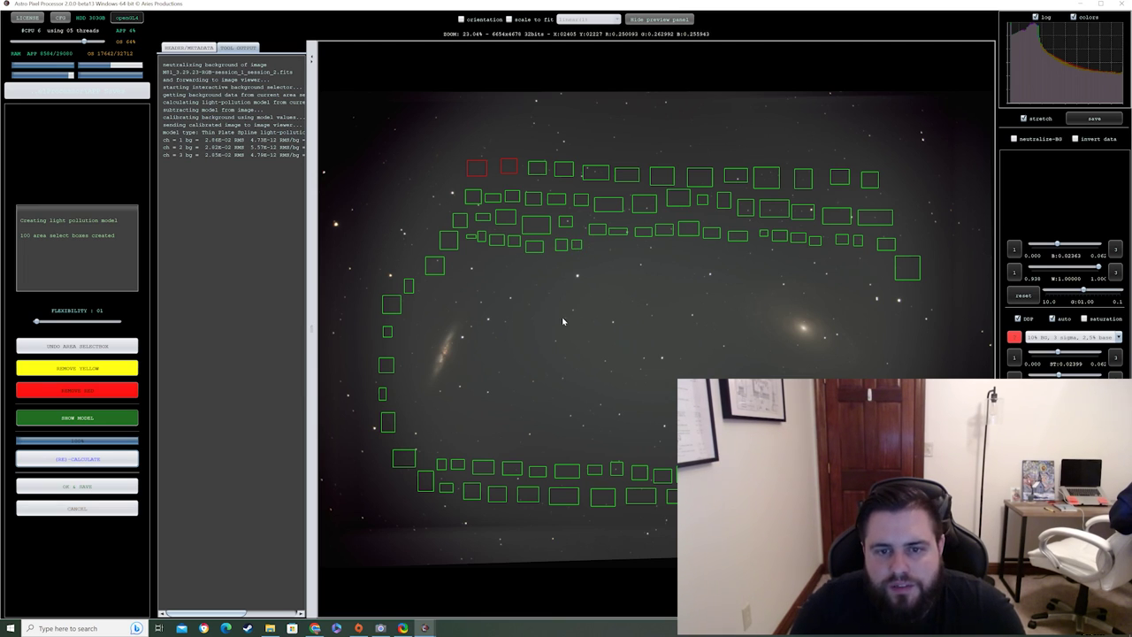
click(597, 248)
click(611, 250)
click(631, 248)
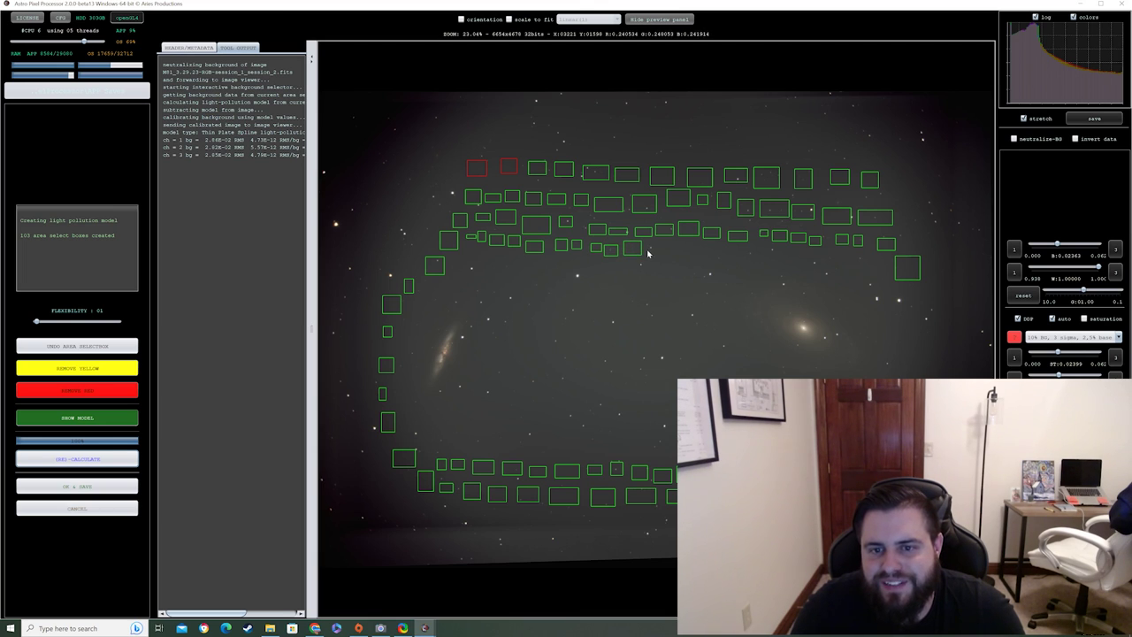
click(652, 252)
click(670, 252)
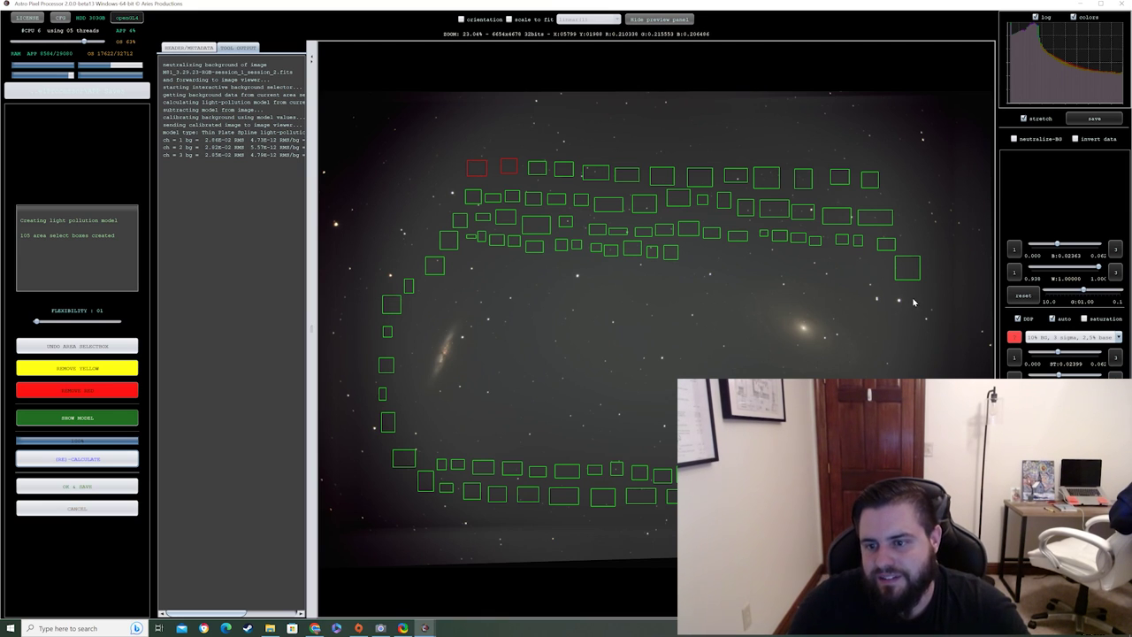
- Add sample boxes outside the bright oval galaxy, along a third lower row, and outside the curve above the elongated galaxy
drag(914, 302, 928, 332)
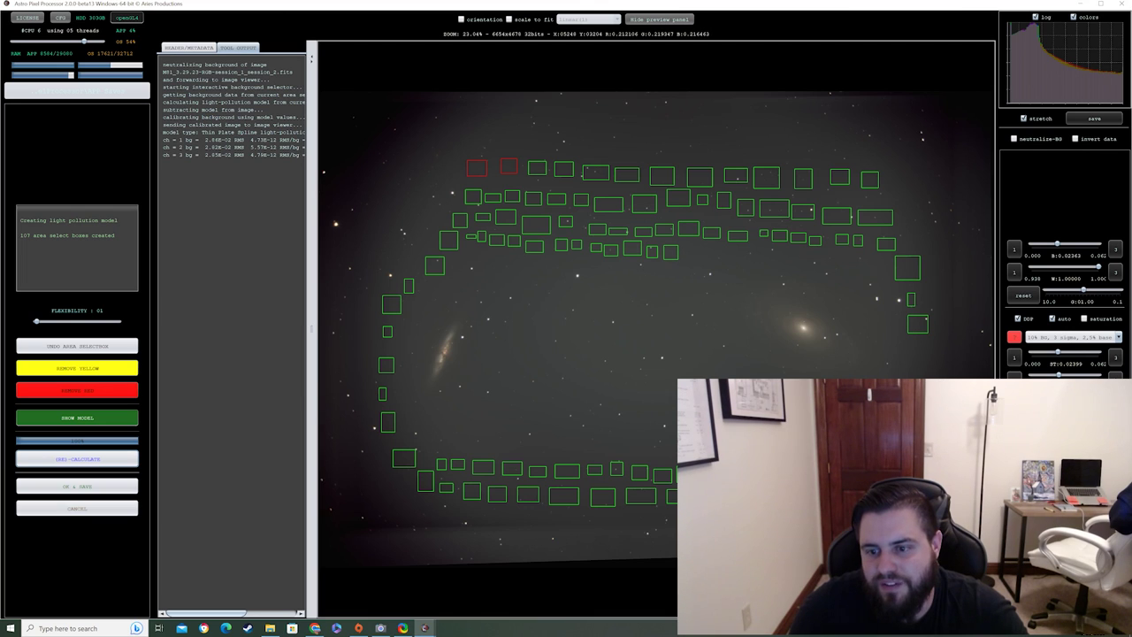
click(548, 295)
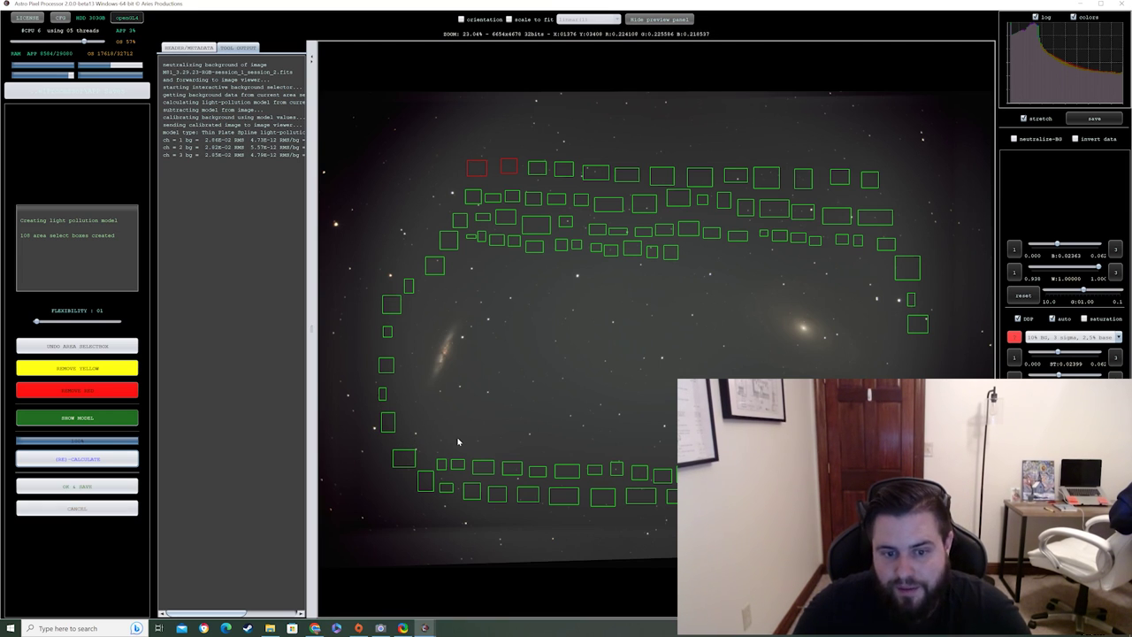
drag(476, 443, 720, 456)
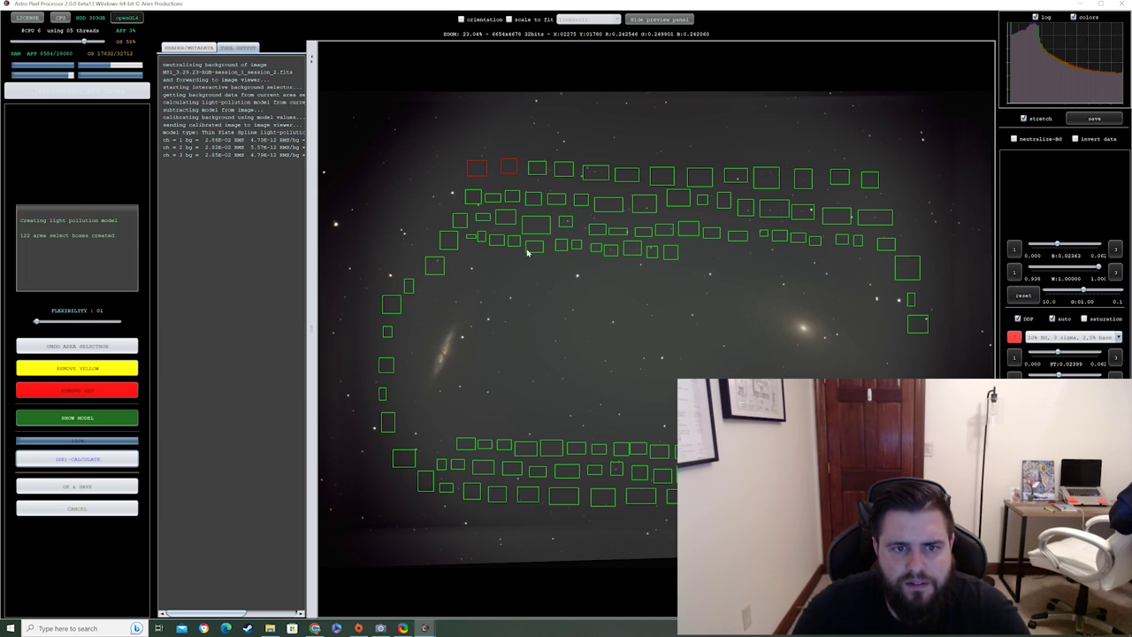
drag(396, 246, 431, 245)
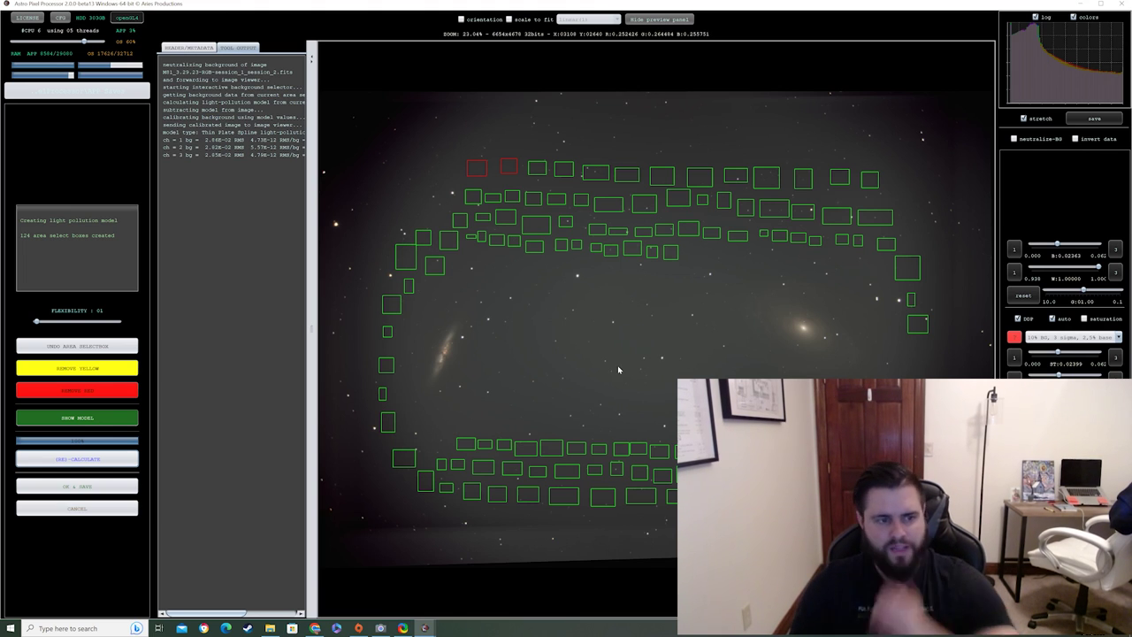
- Recalculate the light pollution model with the new sample boxes and save the corrected image as FITS with the default save options
click(111, 460)
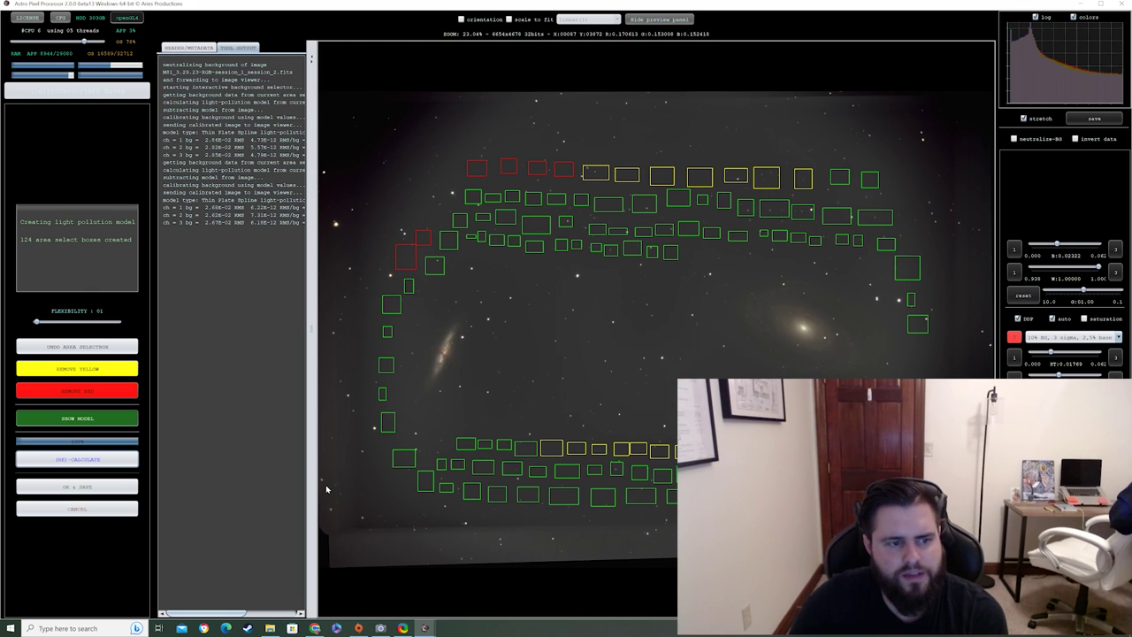
click(106, 486)
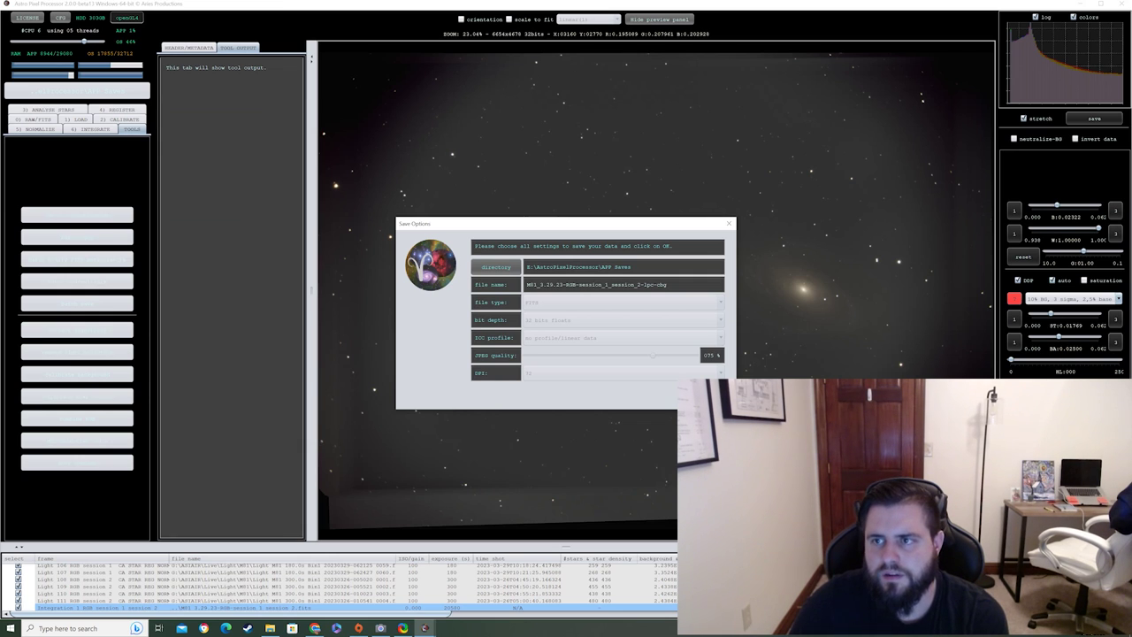
click(703, 395)
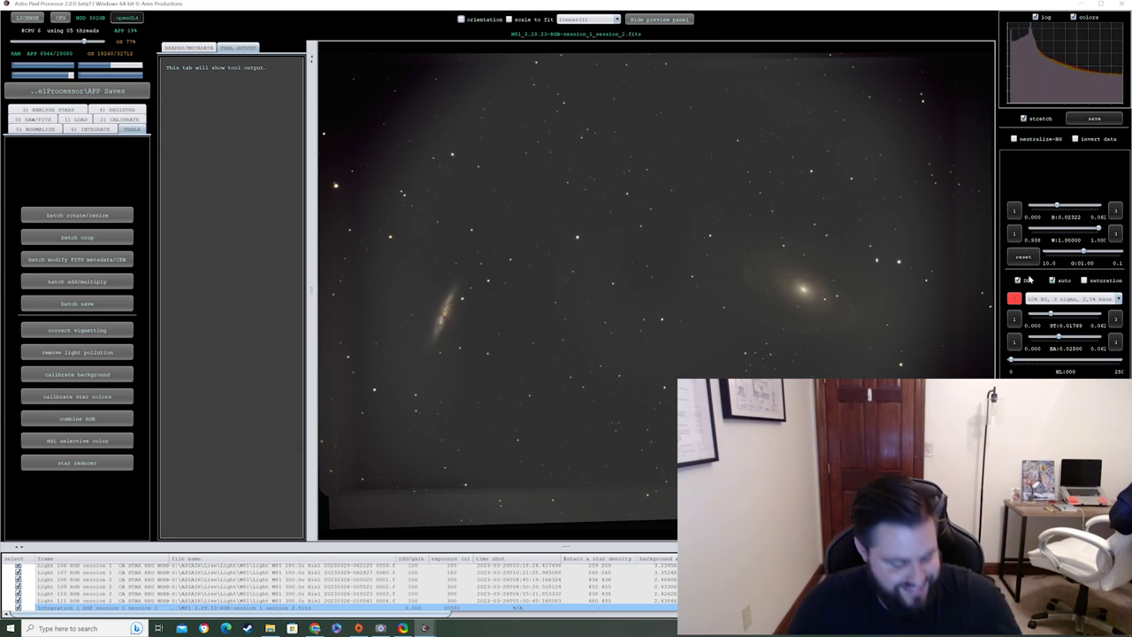
- Save the stretched image as a 16-bit TIFF at 2000 DPI, appending "No light Pollution" to the file name
click(1089, 119)
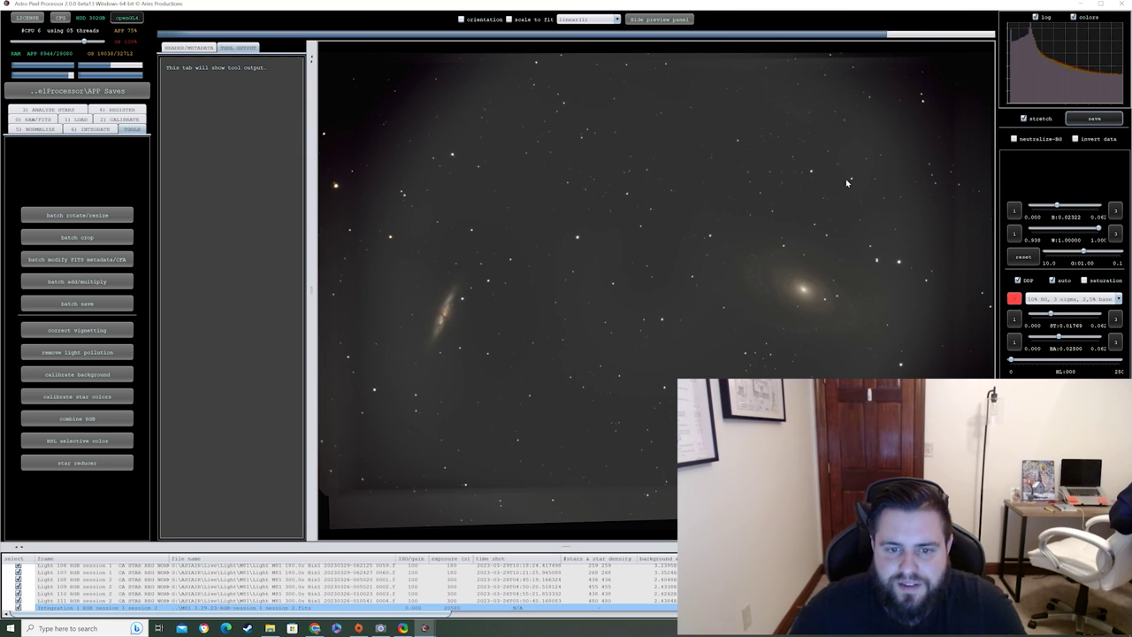
click(620, 372)
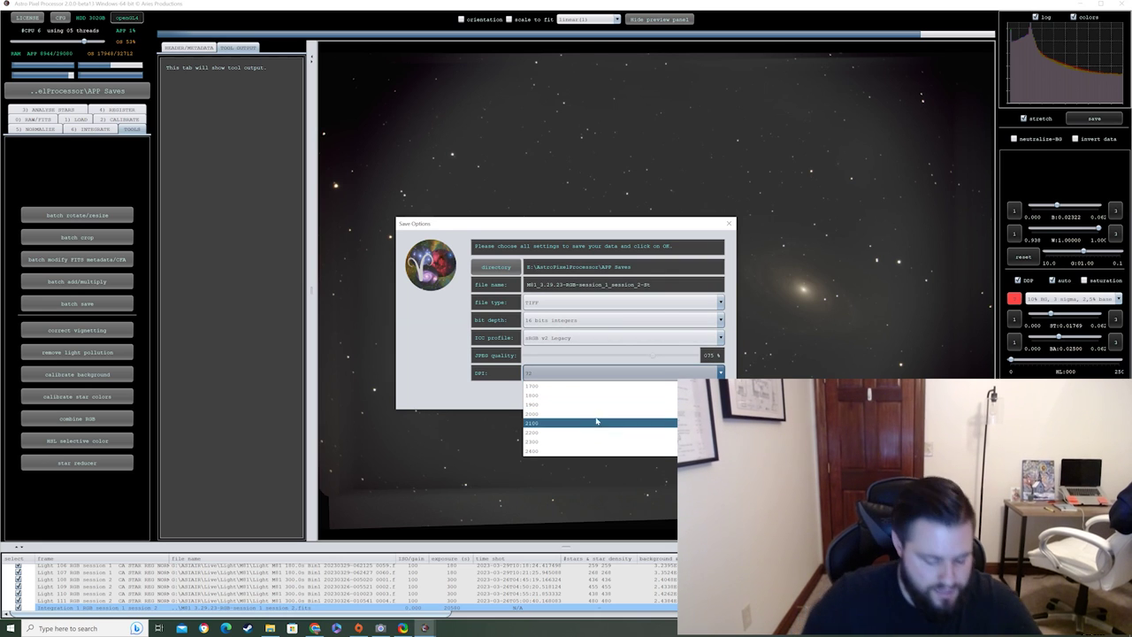
click(597, 420)
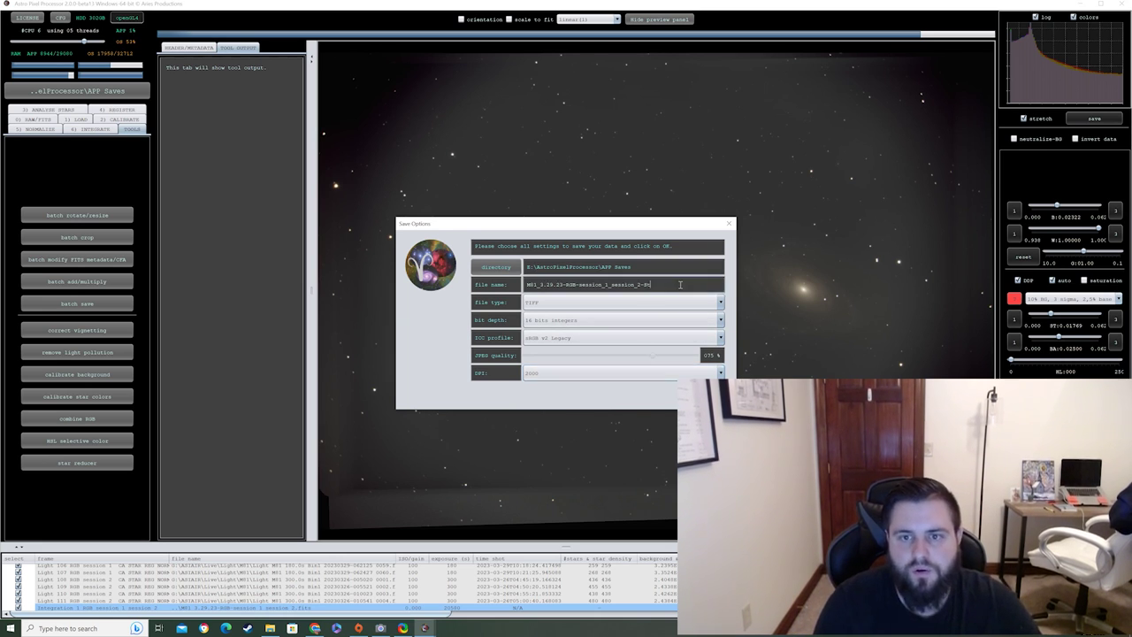
text(N)
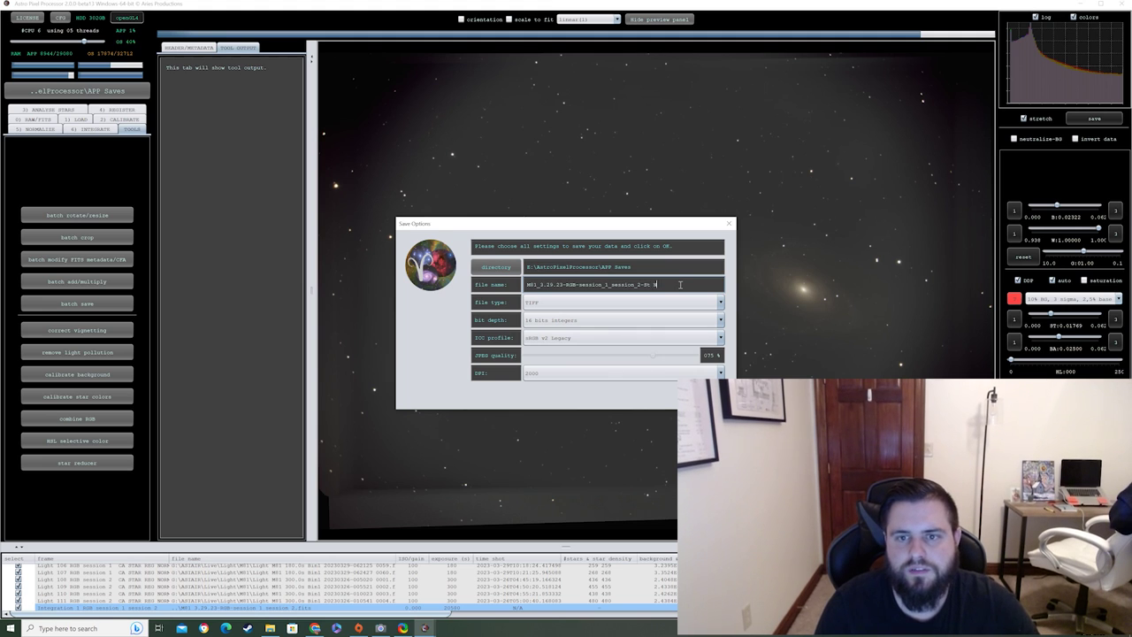
text(o light Po)
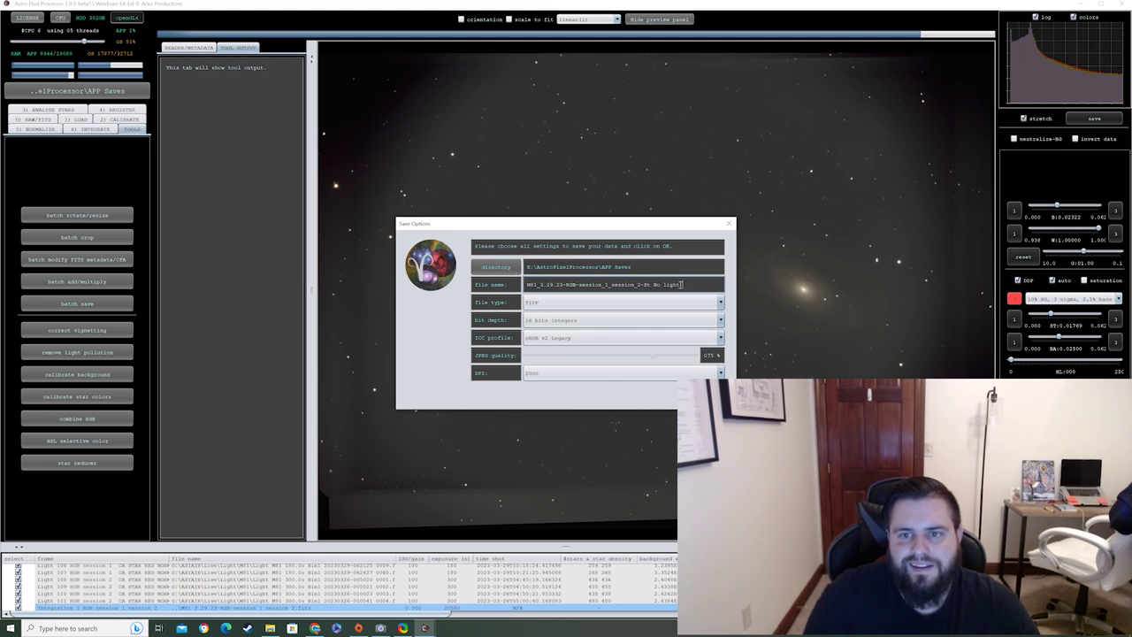
text(tion)
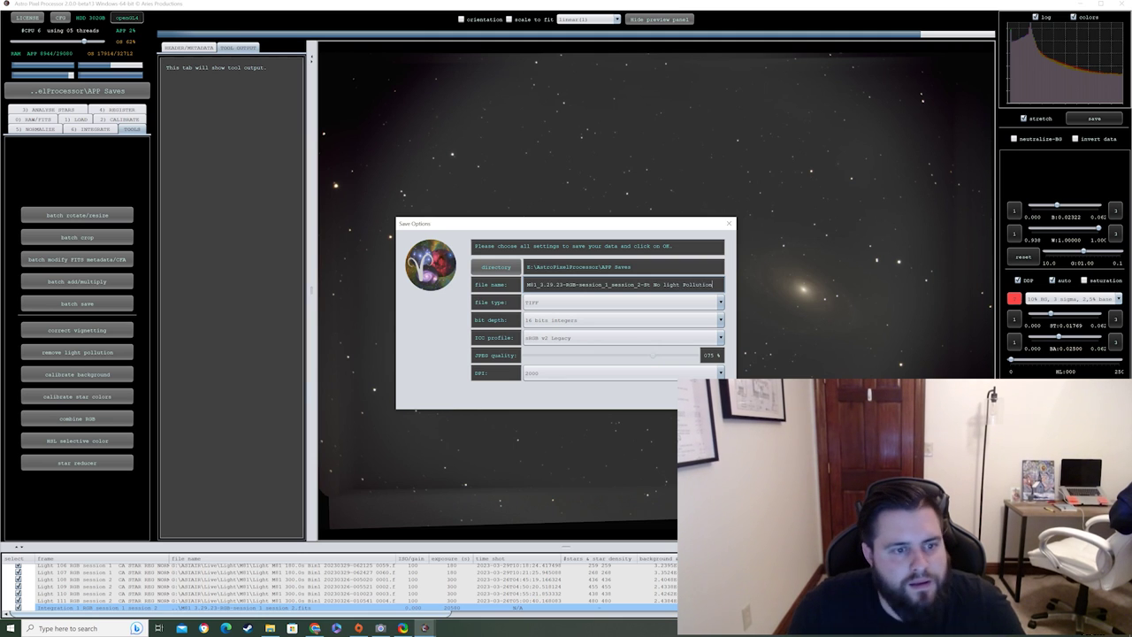
key(Return)
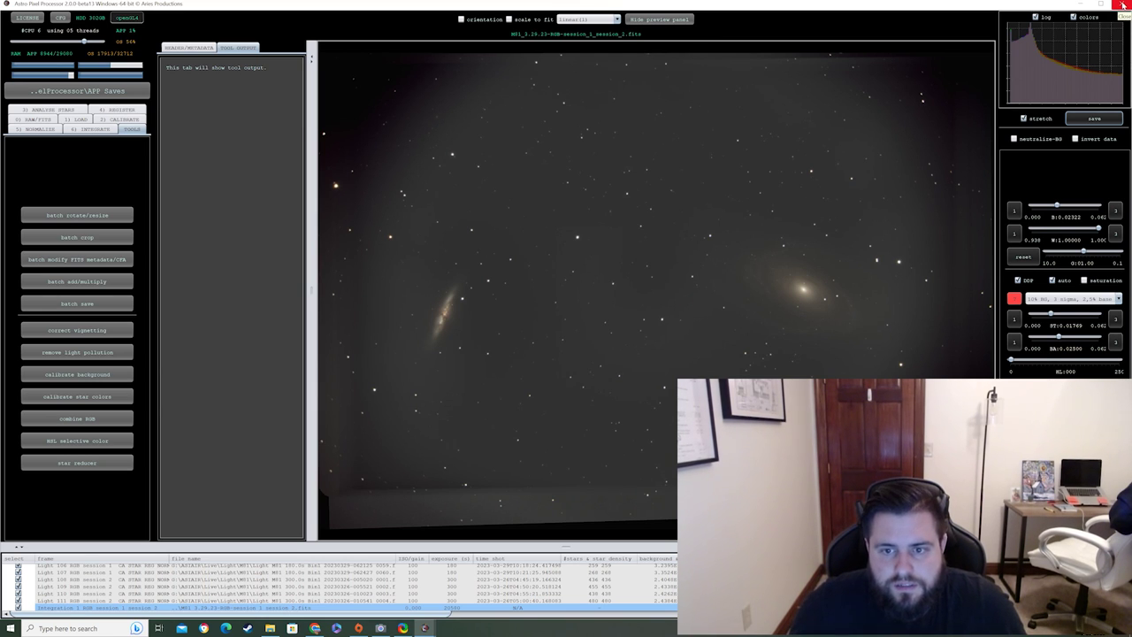
- Close Astro Pixel Processor, confirming the exit, and minimize the ShareX window
click(1122, 5)
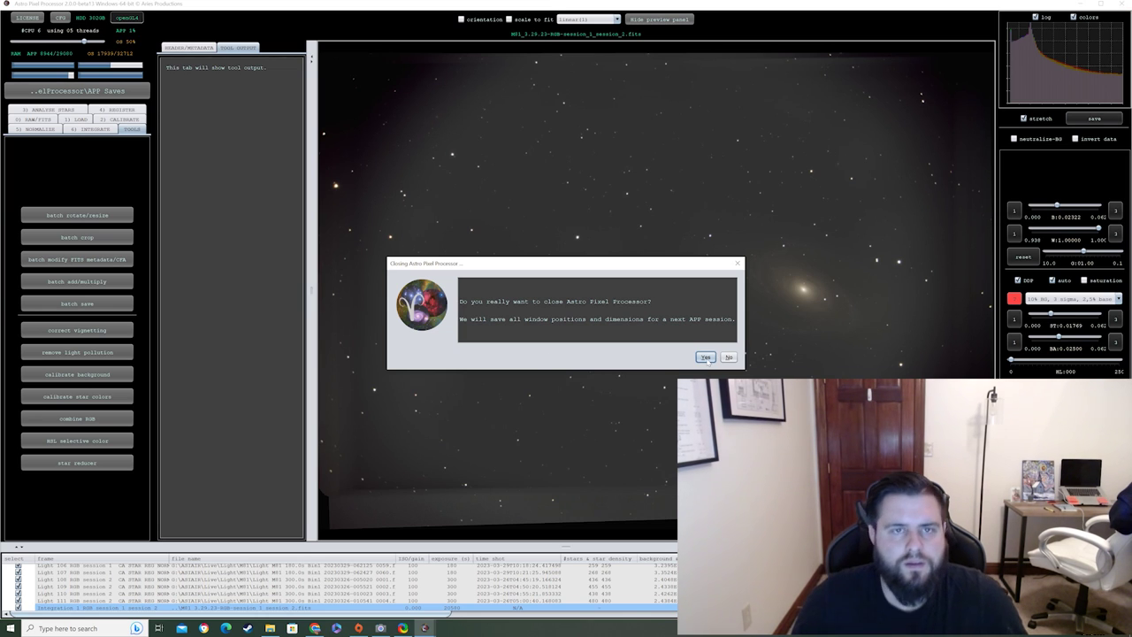
click(705, 358)
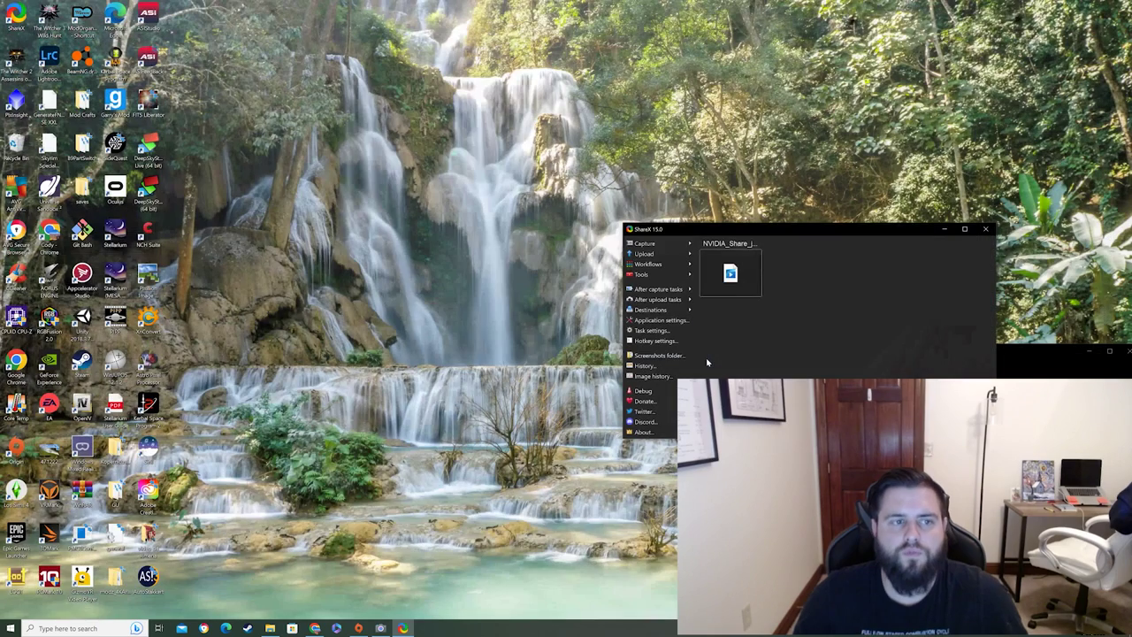
click(942, 230)
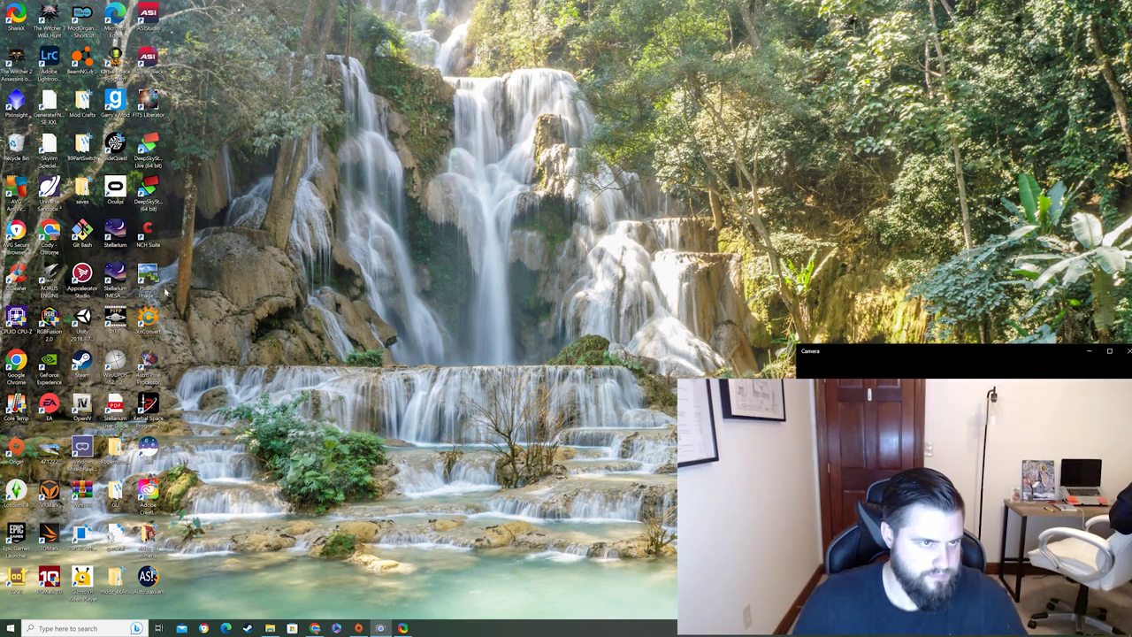
- Switch to File Explorer and browse to the APP Saves folder inside AstroPixelProcessor on New Volume (E:)
double_click(163, 290)
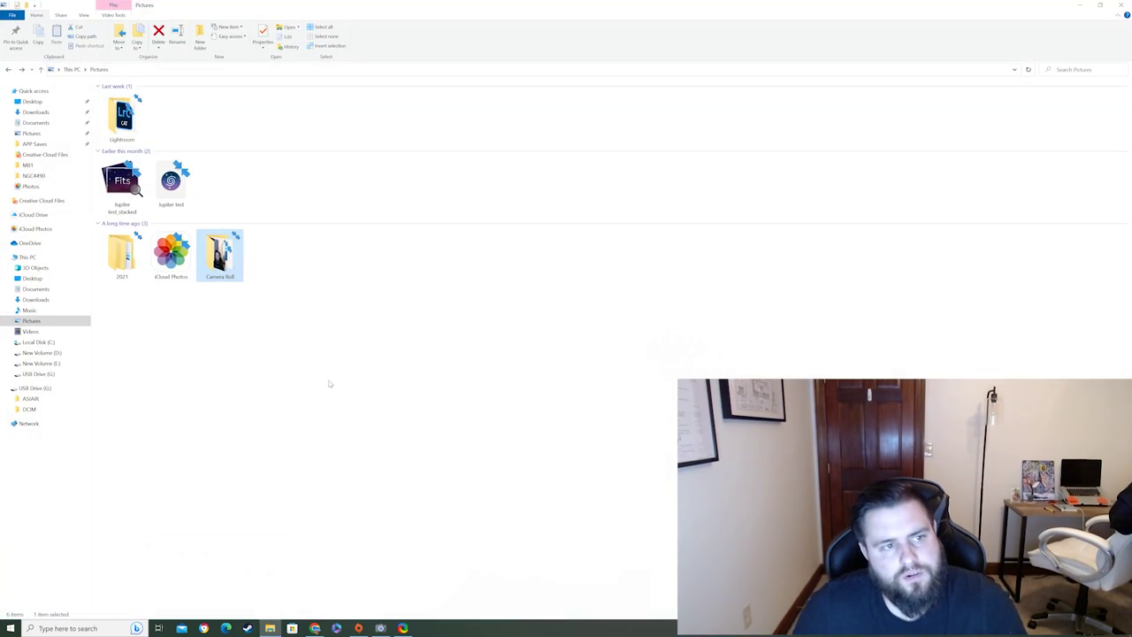
click(67, 365)
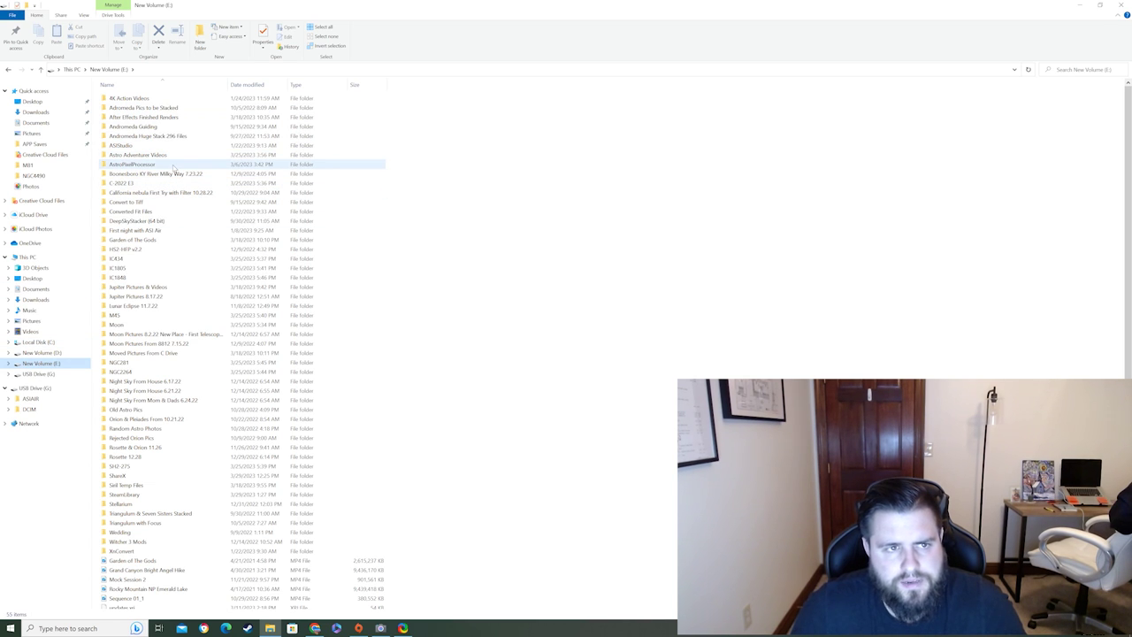
double_click(174, 166)
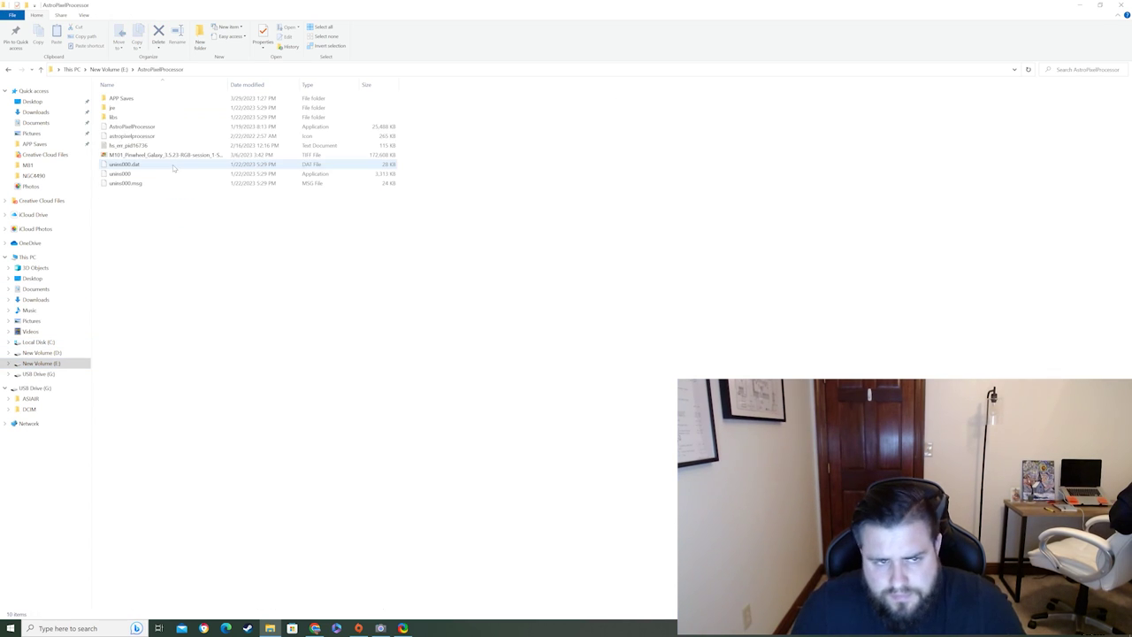
double_click(170, 101)
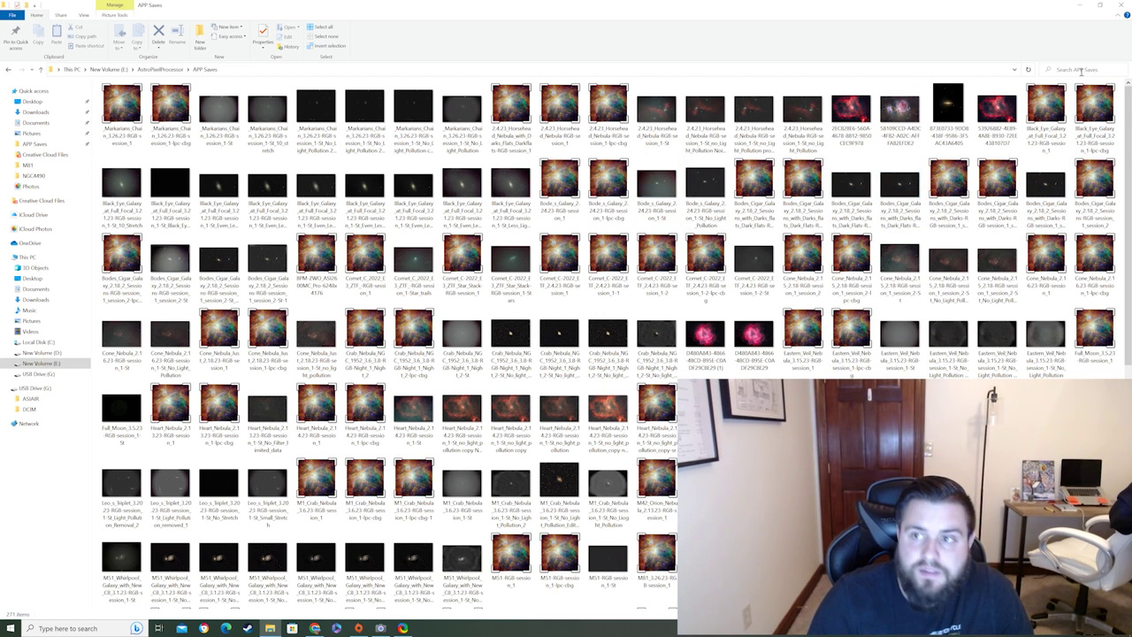
- Search APP Saves for "m81" and open the 3.29.23 session_1_session_2 "St_No_light_Pollution" TIFF in Photoshop
click(1081, 71)
text(m)
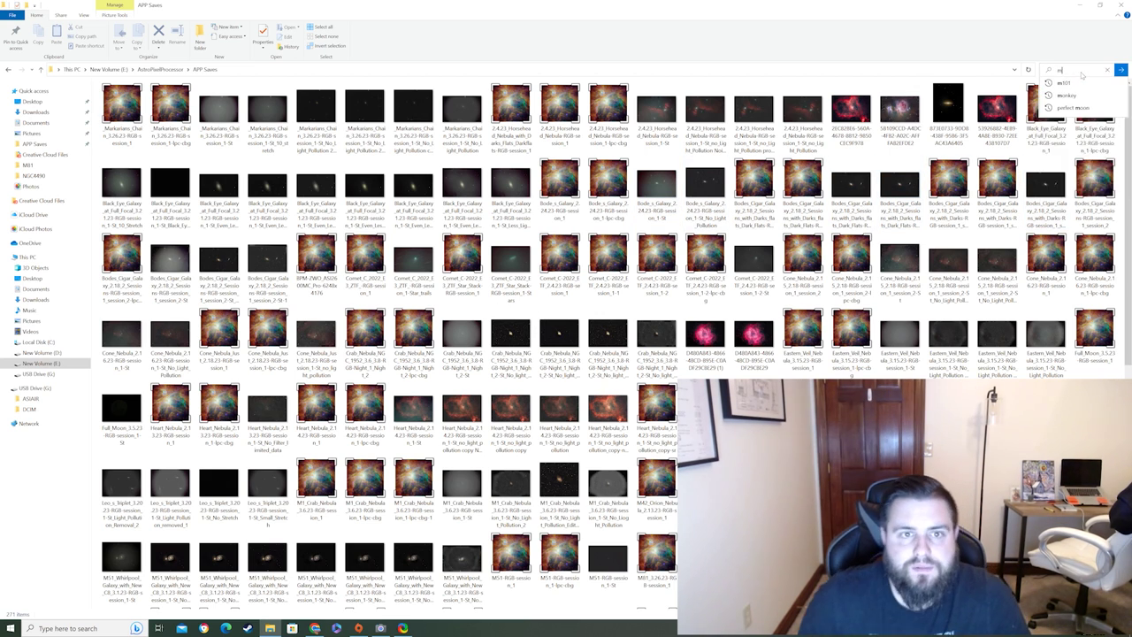
text(81)
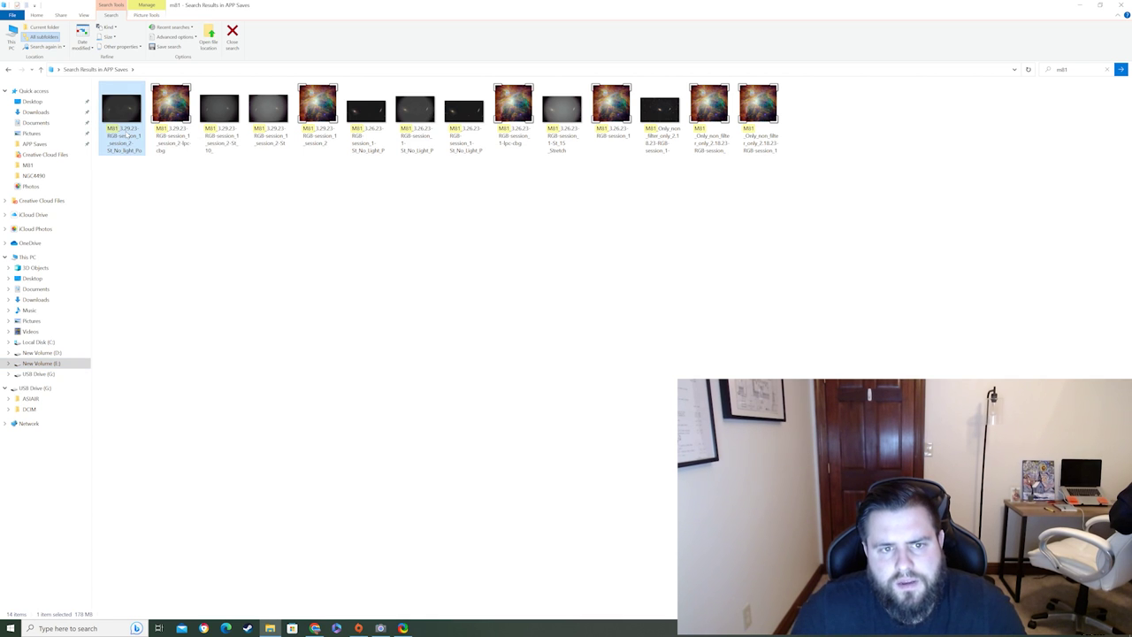
right_click(127, 133)
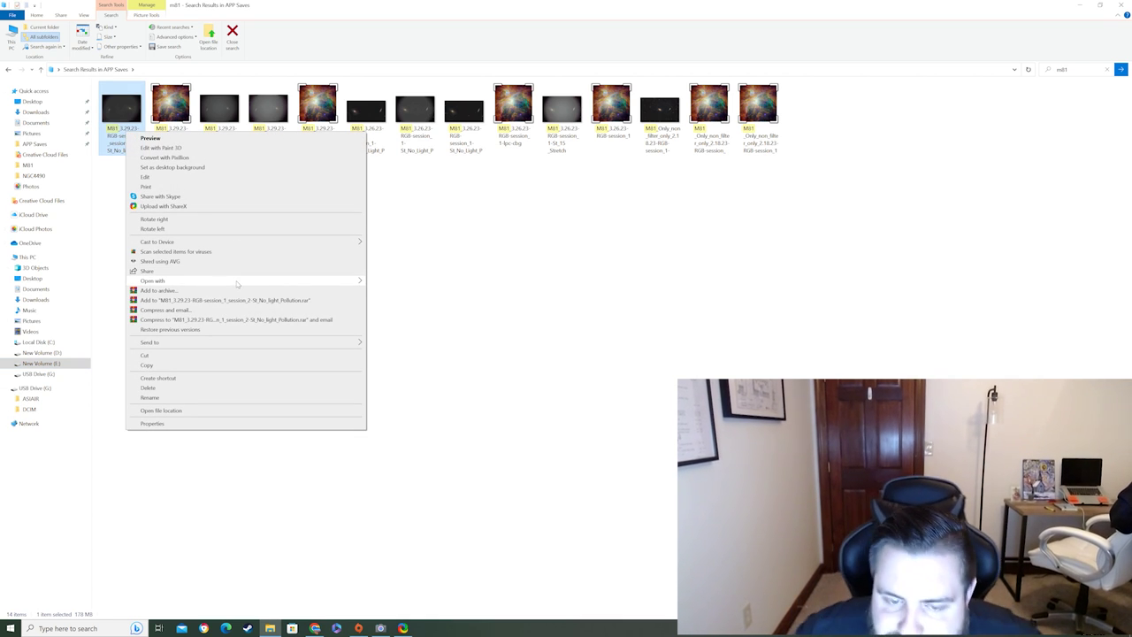
mouse_move(241, 281)
click(376, 281)
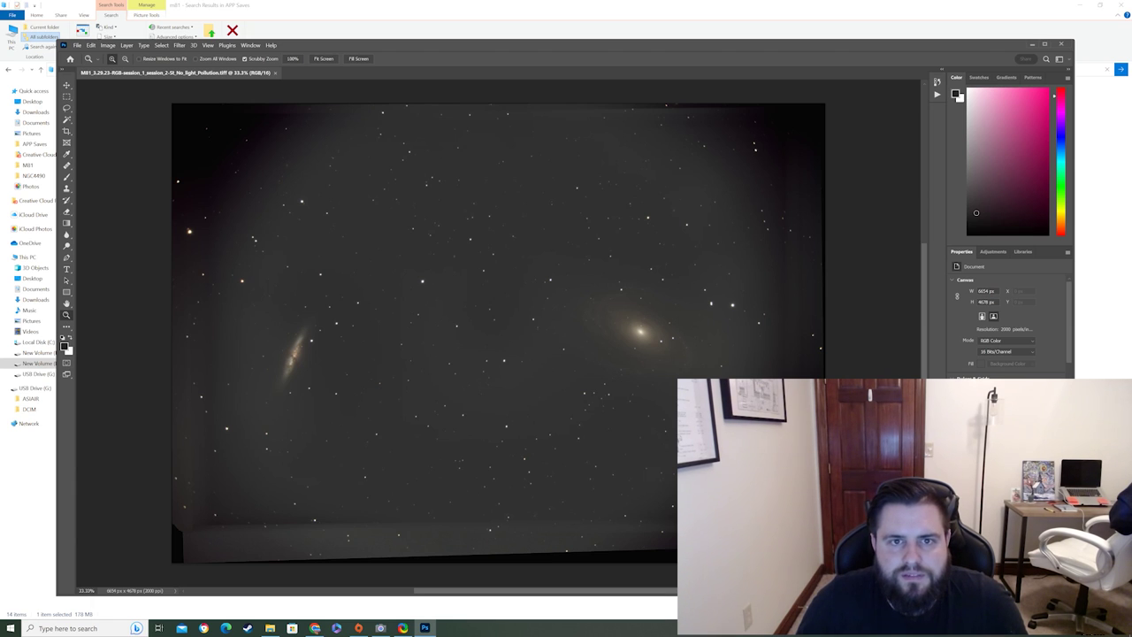
- Crop the dark, uneven borders off all sides of the galaxy image, leaving a canvas of about 5748 × 3622 px
click(66, 131)
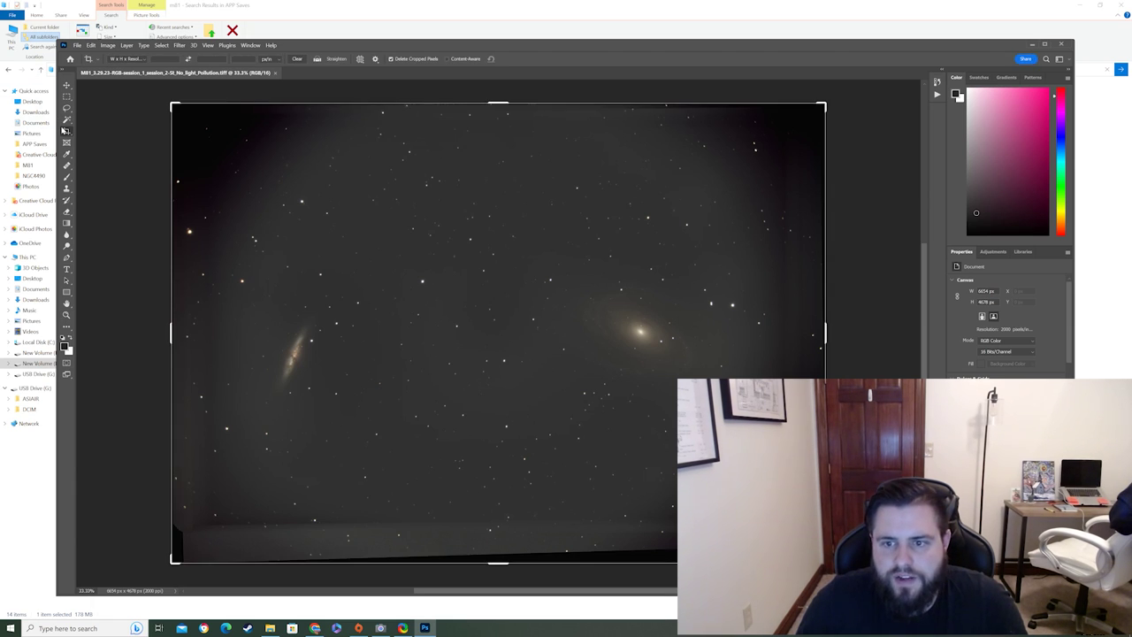
drag(496, 109, 499, 129)
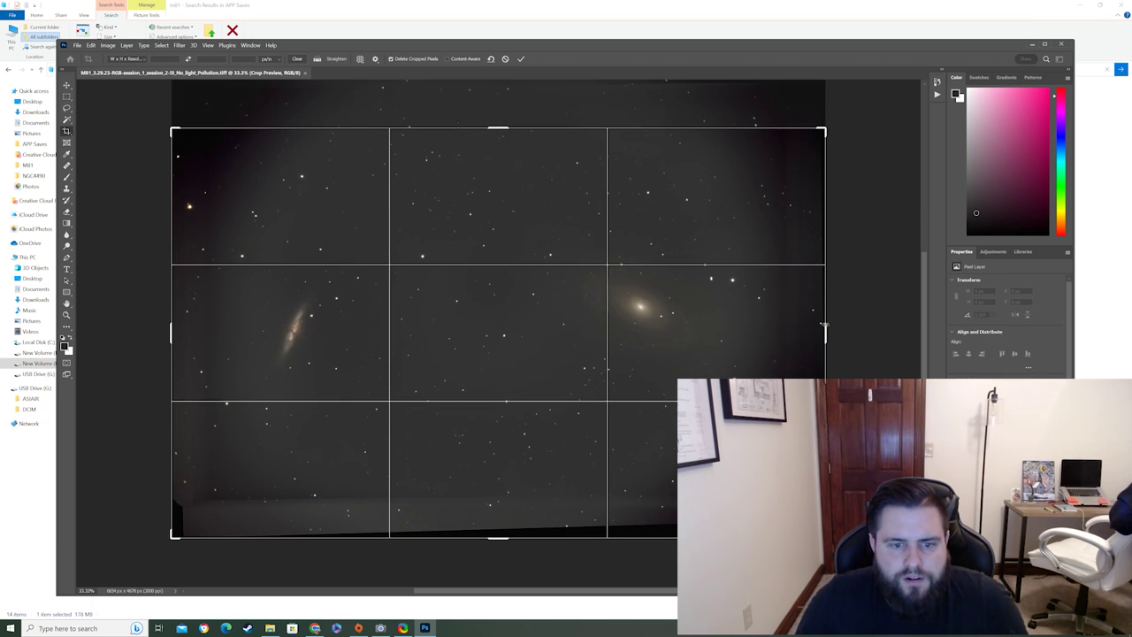
drag(825, 332, 801, 328)
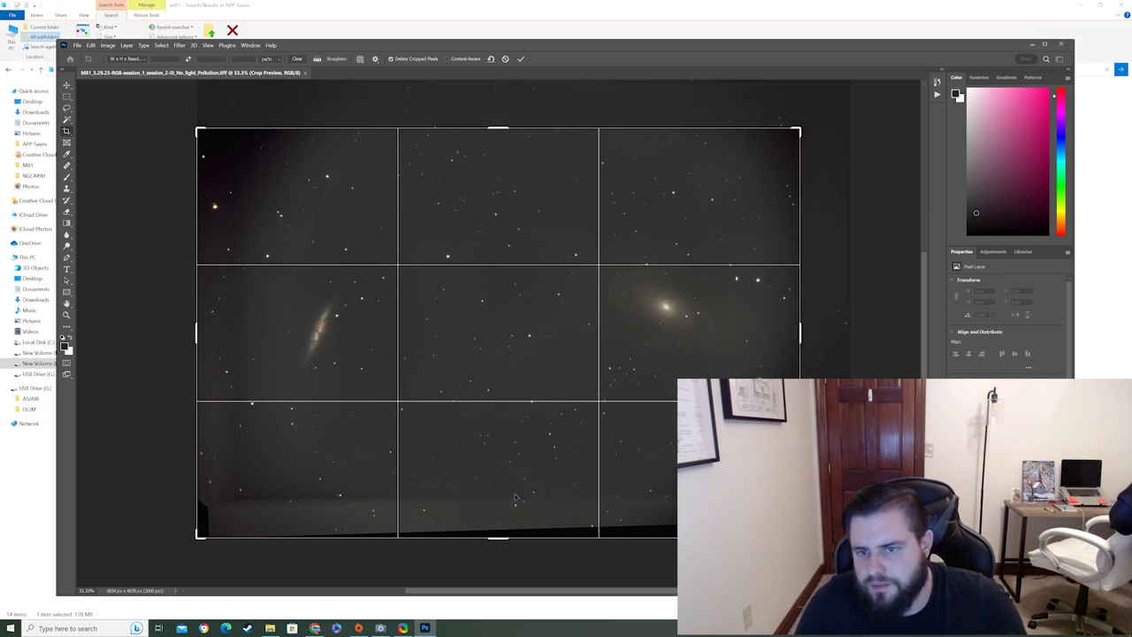
drag(494, 536, 500, 509)
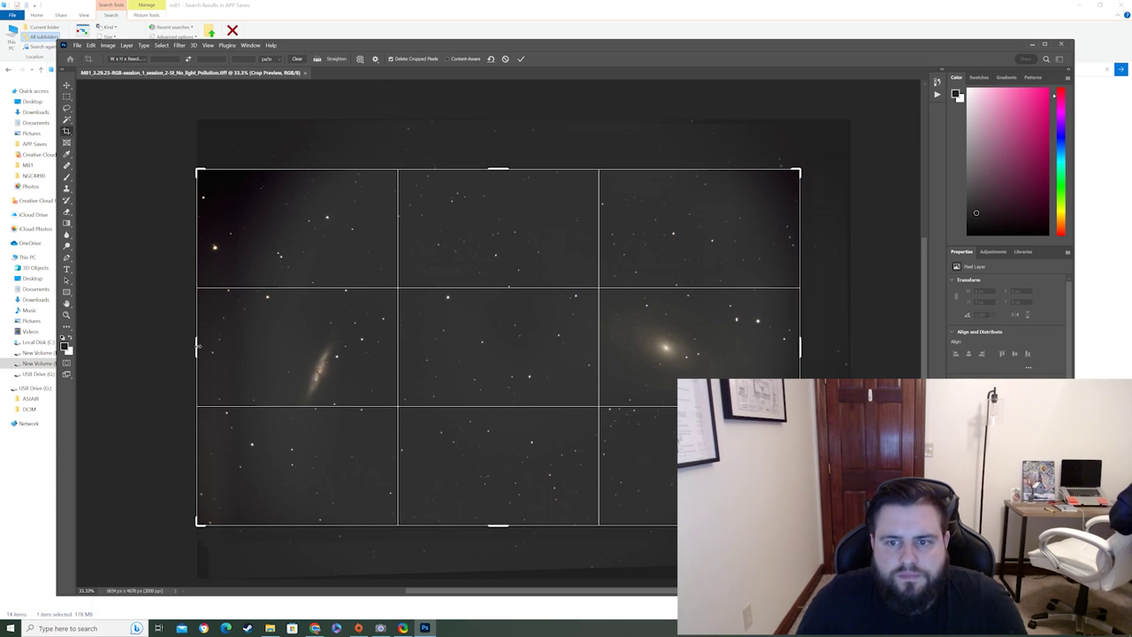
drag(198, 347, 217, 348)
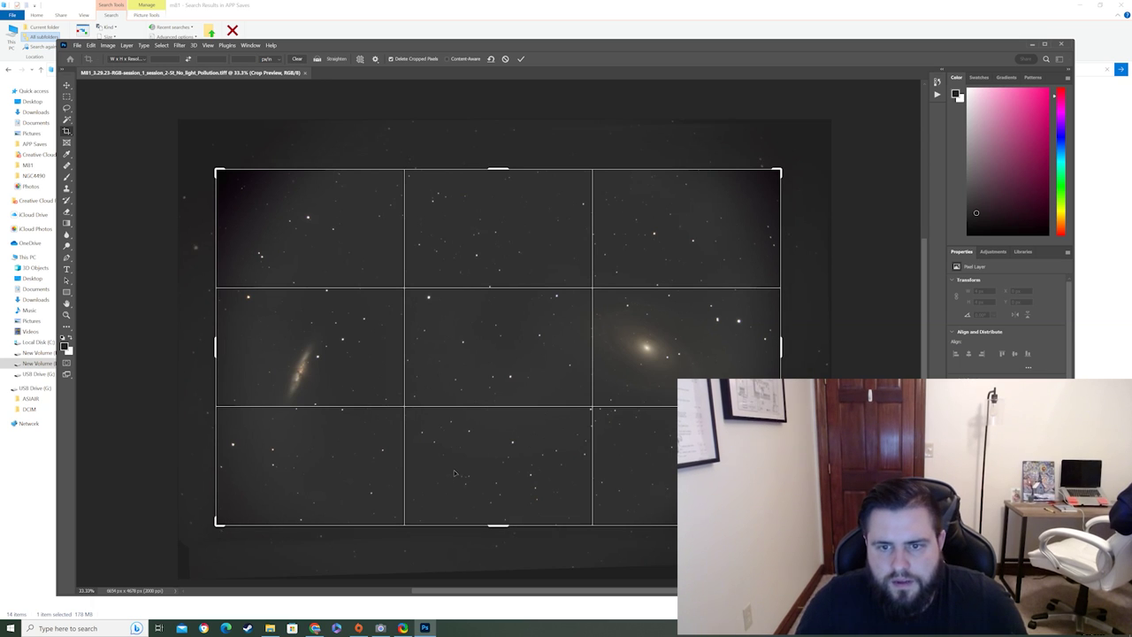
click(521, 58)
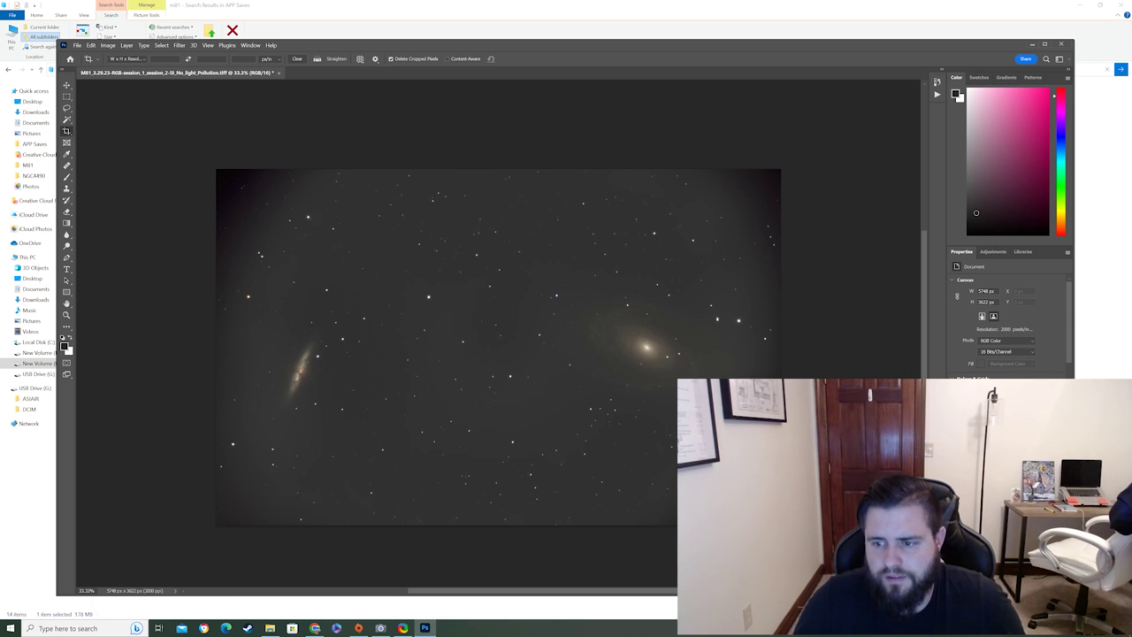
- Duplicate the Background layer as "Background copy" in the same document
key(alt+l)
key(d)
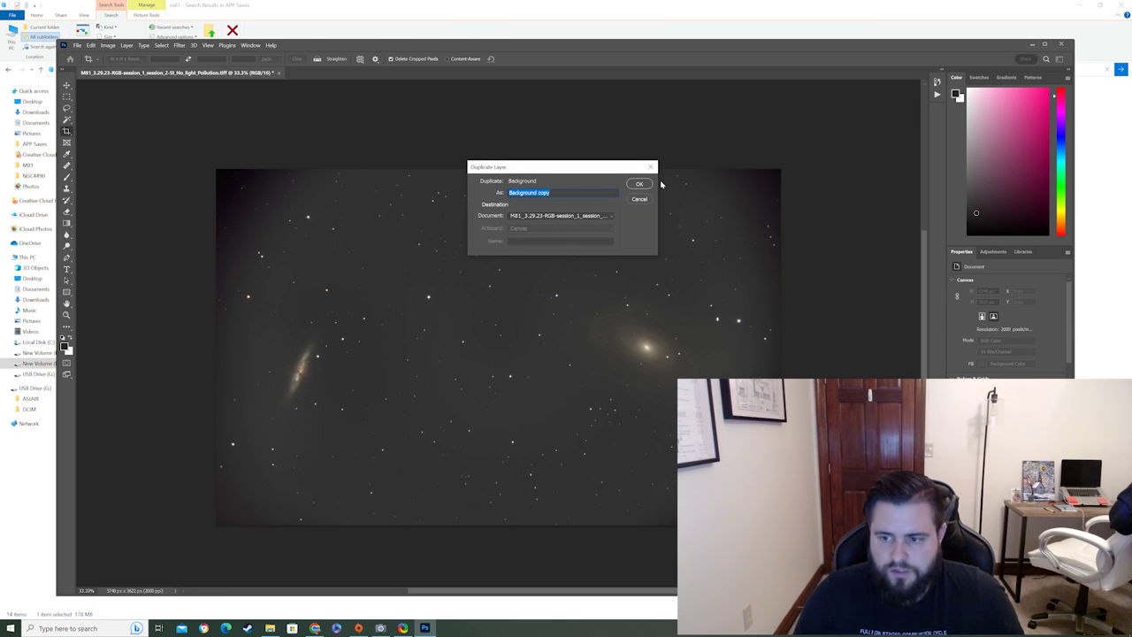
click(639, 184)
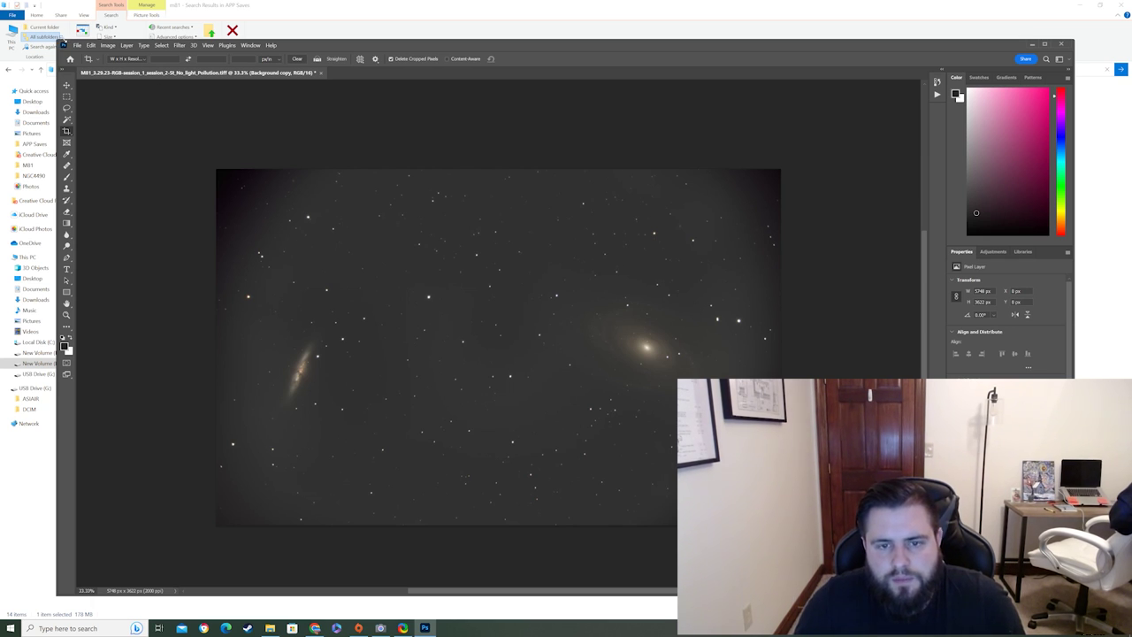
- Create a new 16-bit RGB document at 2000 pixels/inch and paste the cropped galaxy image into it
click(77, 45)
click(79, 55)
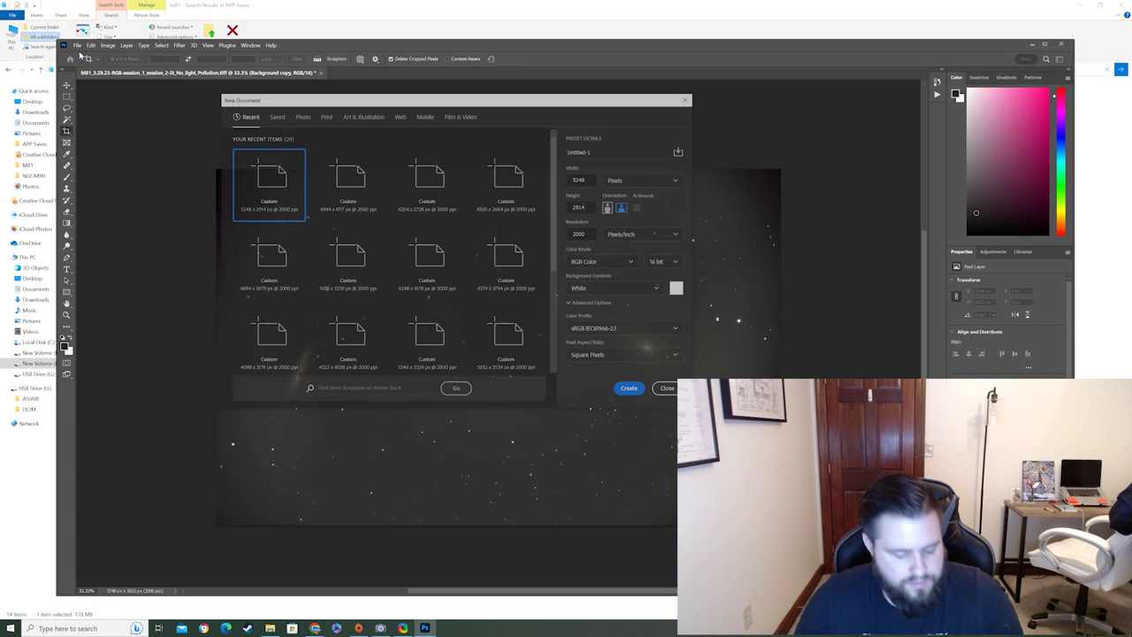
click(631, 390)
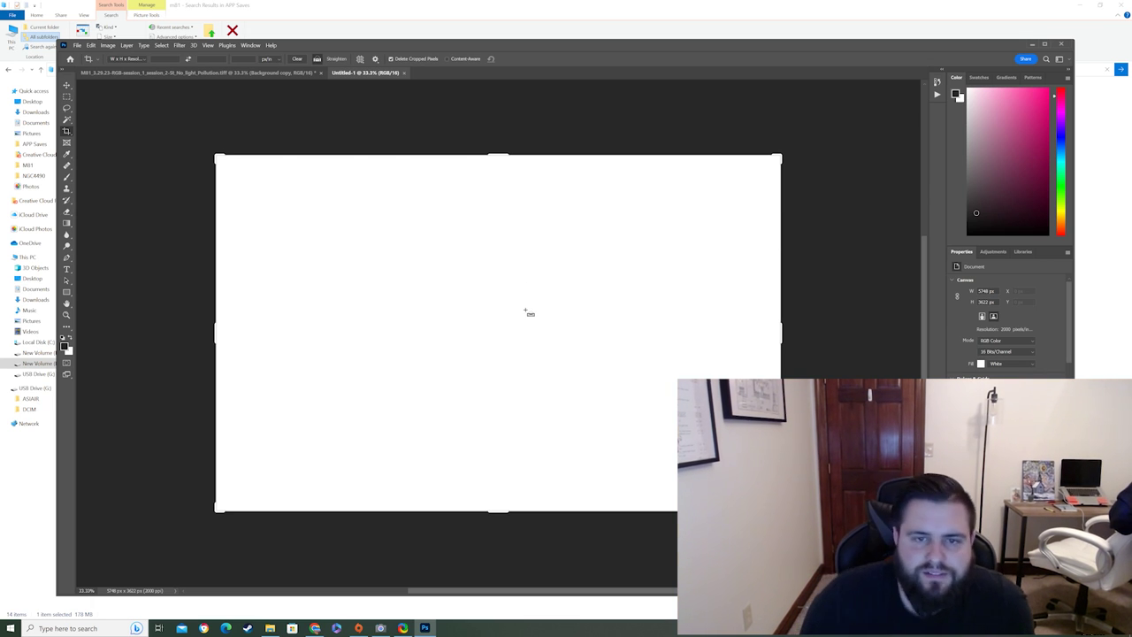
key(ctrl+v)
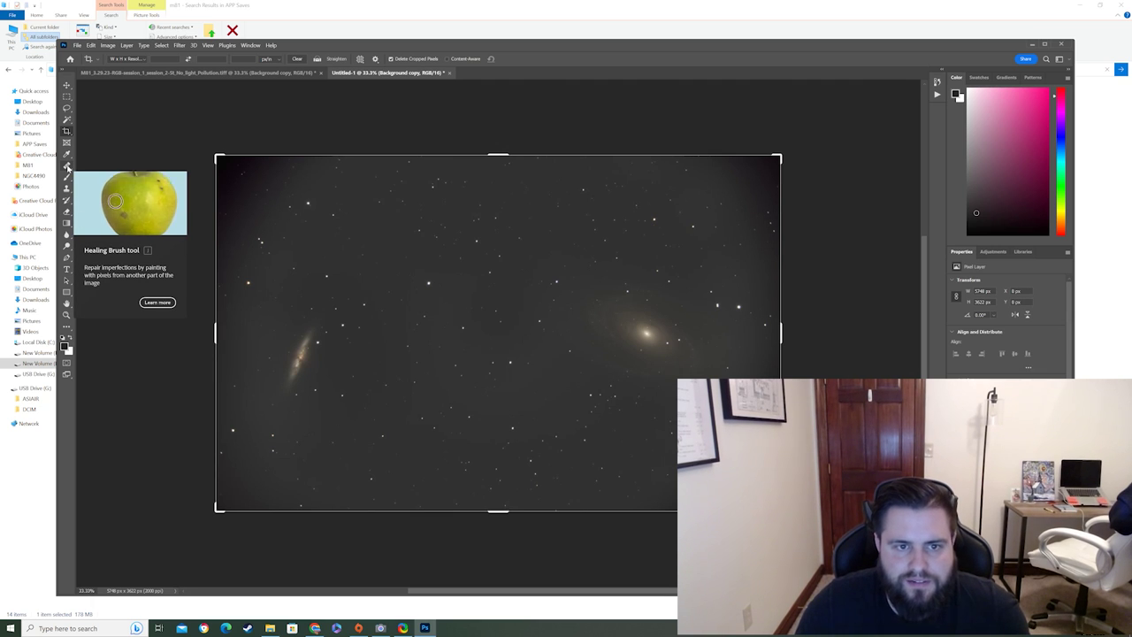
- Remove both galaxies and the bright stars around the larger one with the Healing Brush, sampling from empty sky
click(67, 166)
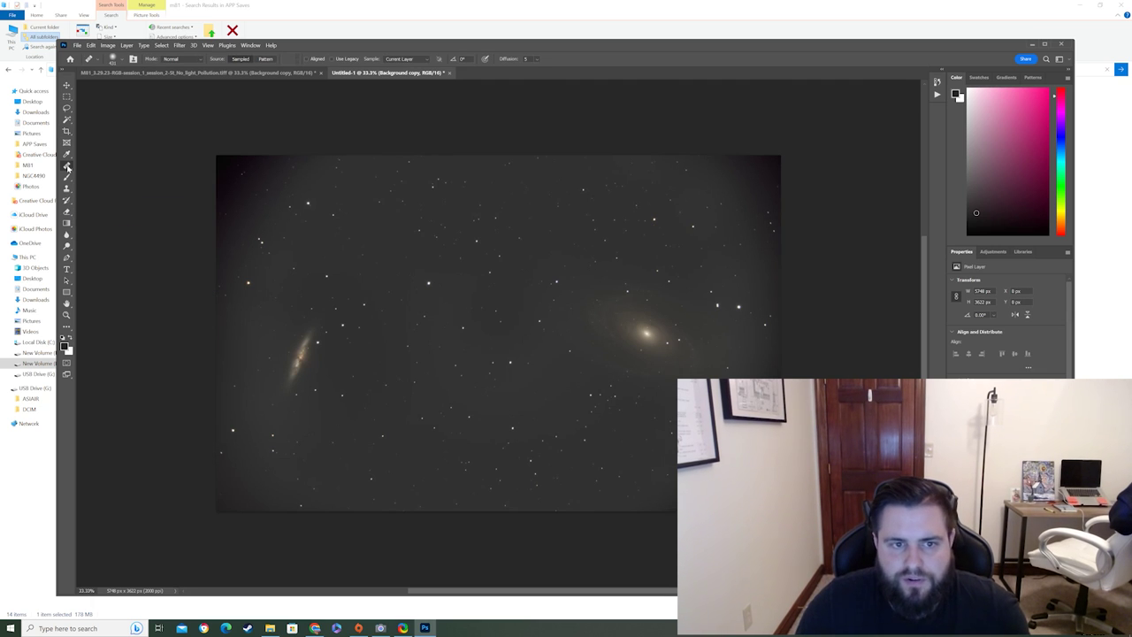
alt+click(381, 229)
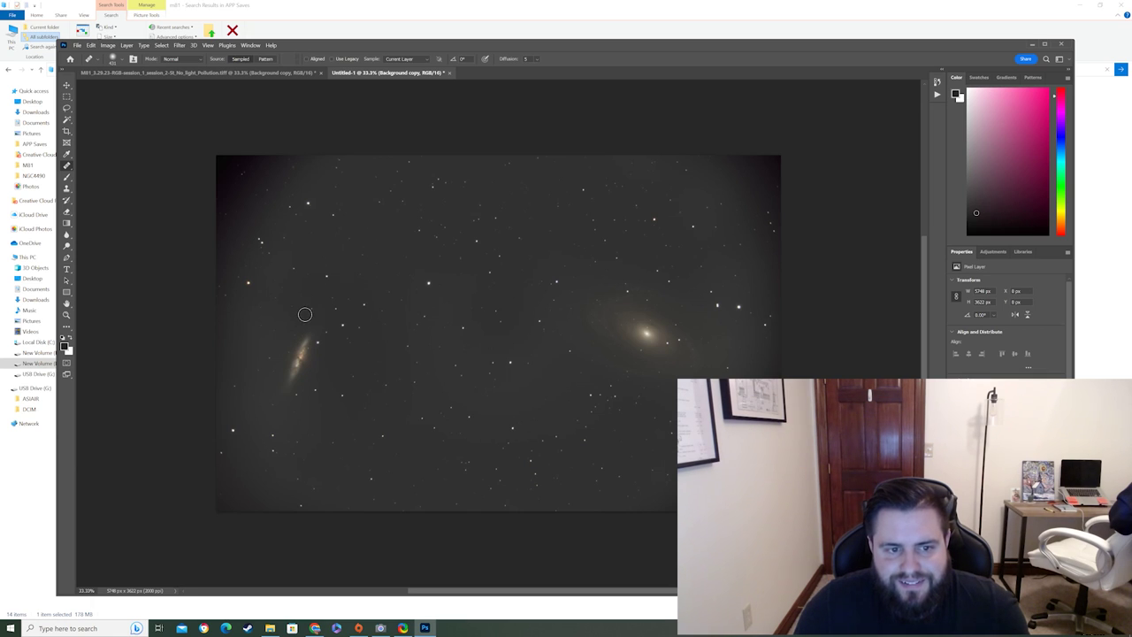
drag(296, 328, 278, 372)
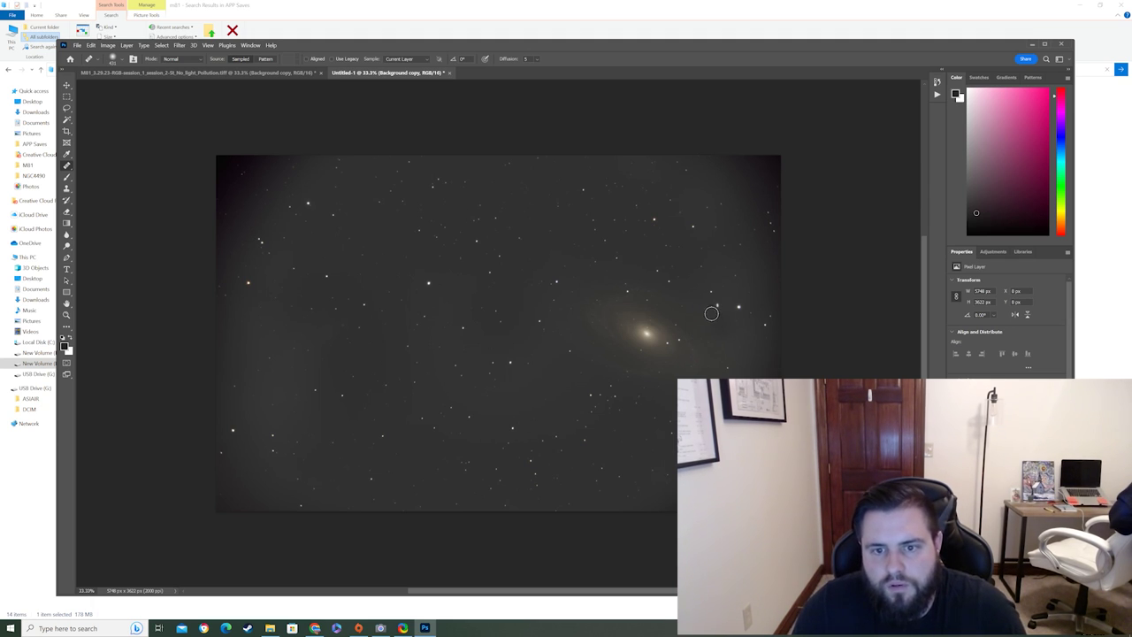
click(716, 306)
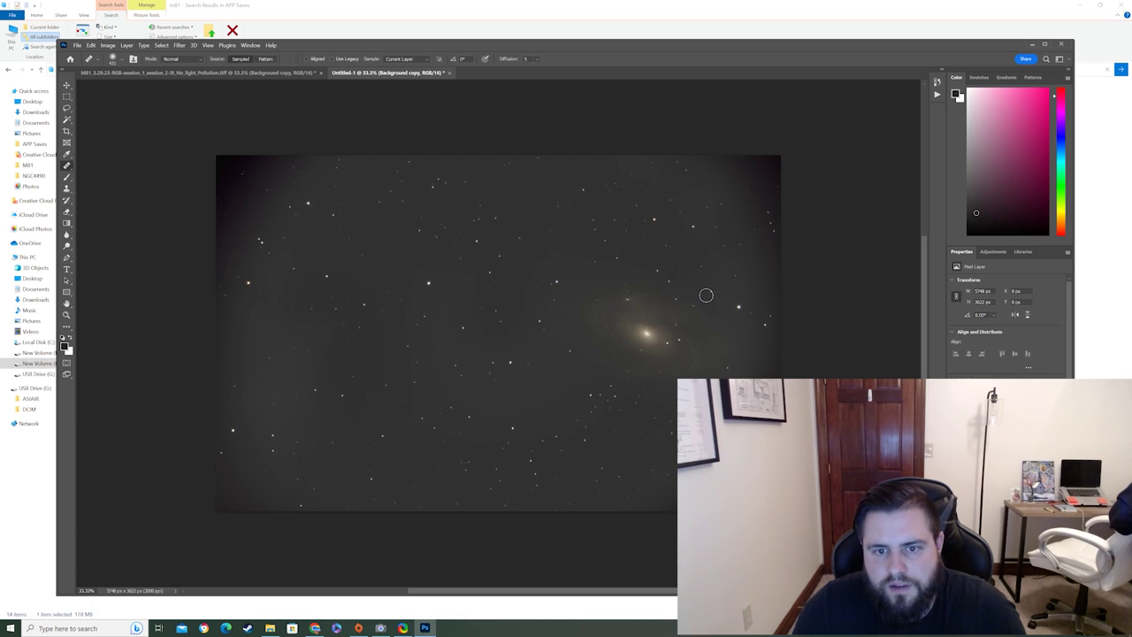
mouse_move(645, 332)
mouse_down()
mouse_move(592, 305)
mouse_move(611, 303)
mouse_move(610, 318)
mouse_move(616, 291)
mouse_move(641, 338)
mouse_up()
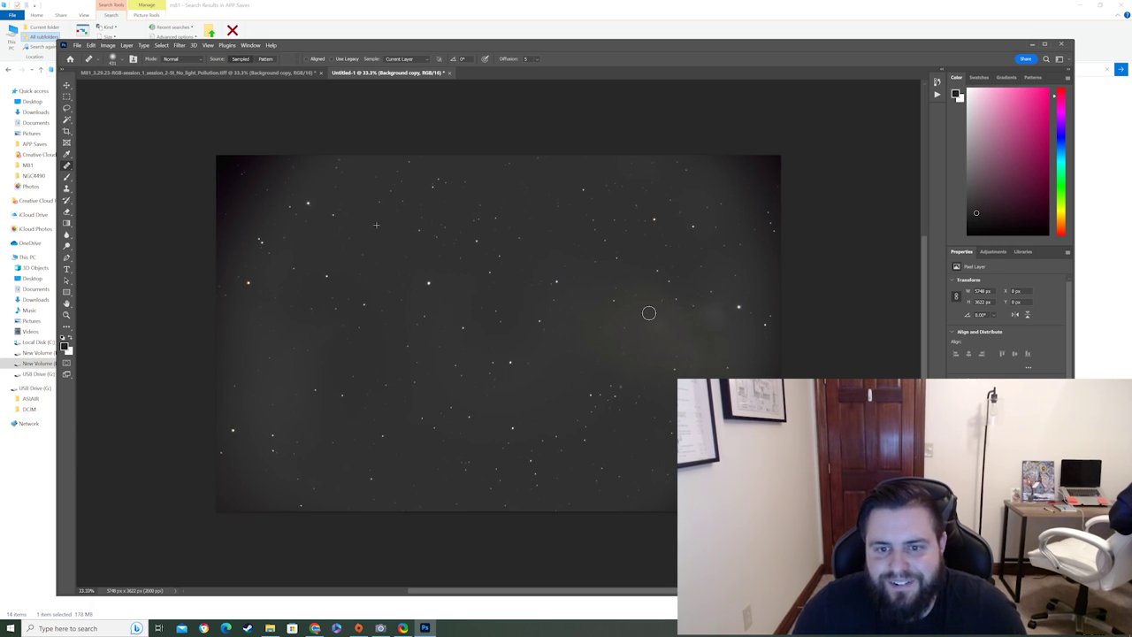
click(734, 303)
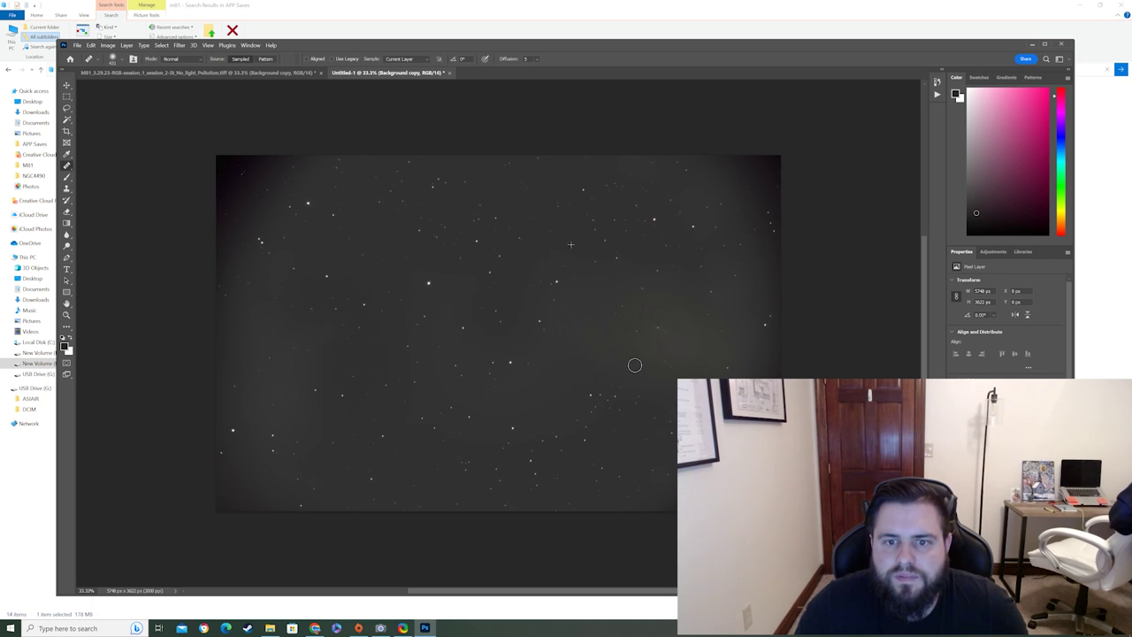
drag(678, 306, 687, 337)
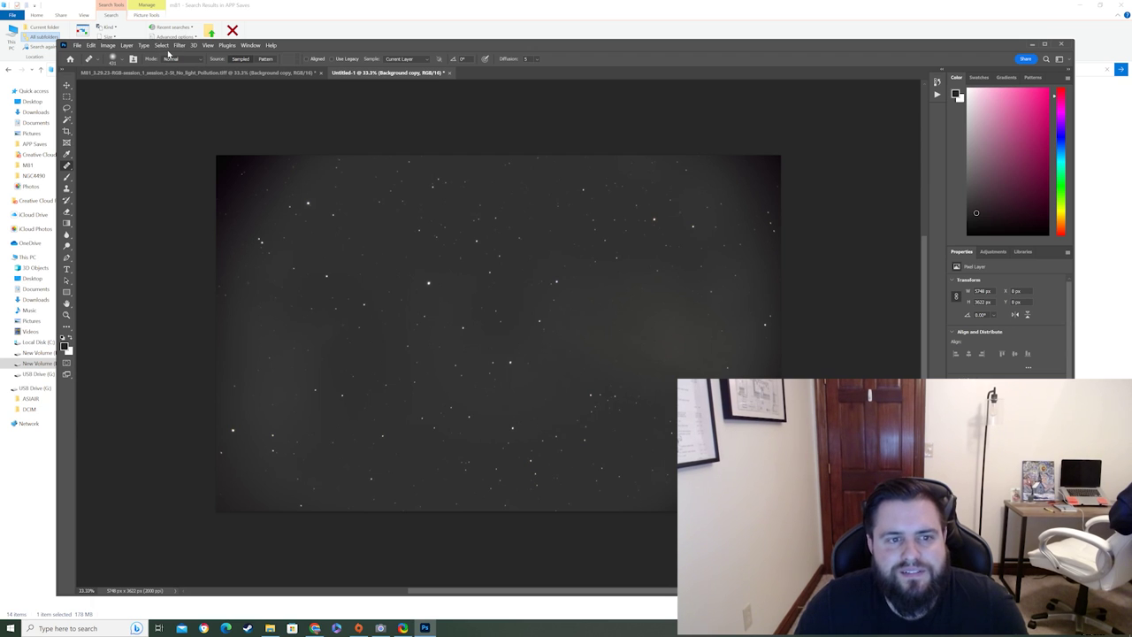
- Apply the Dust & Scratches filter with a radius of 140 pixels and threshold 0 to erase the remaining stars
click(179, 45)
mouse_move(161, 45)
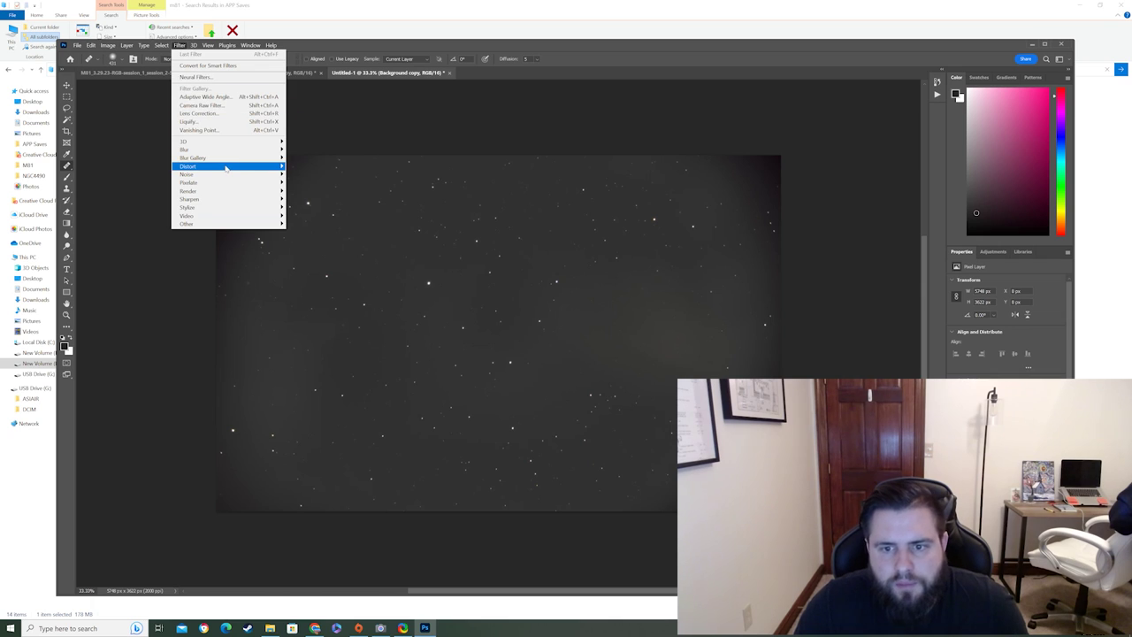
mouse_move(226, 174)
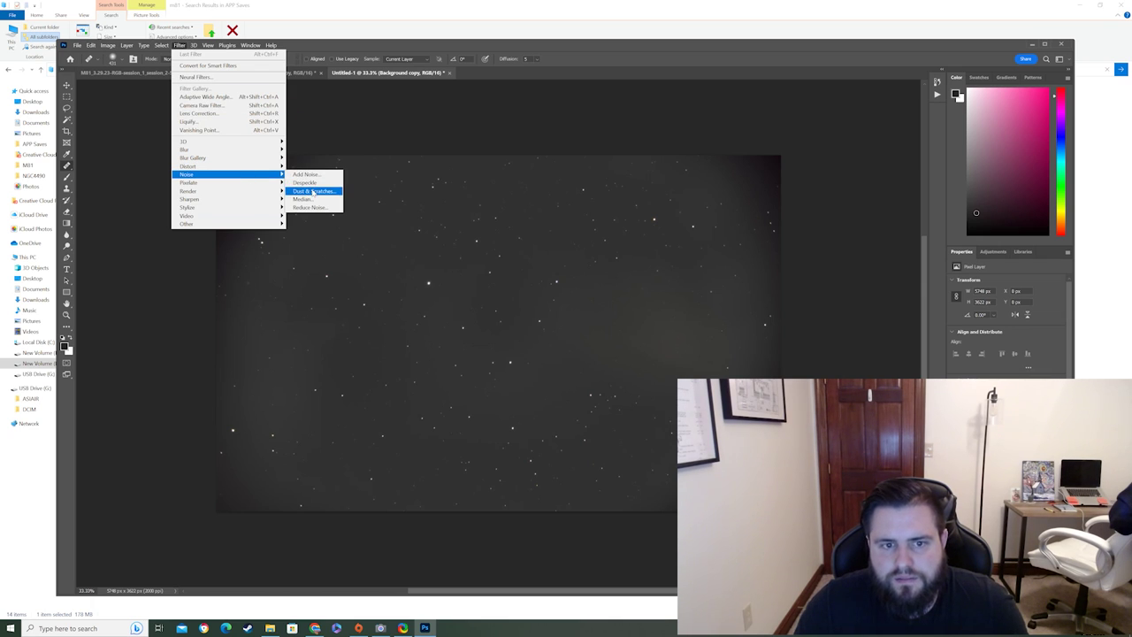
click(314, 191)
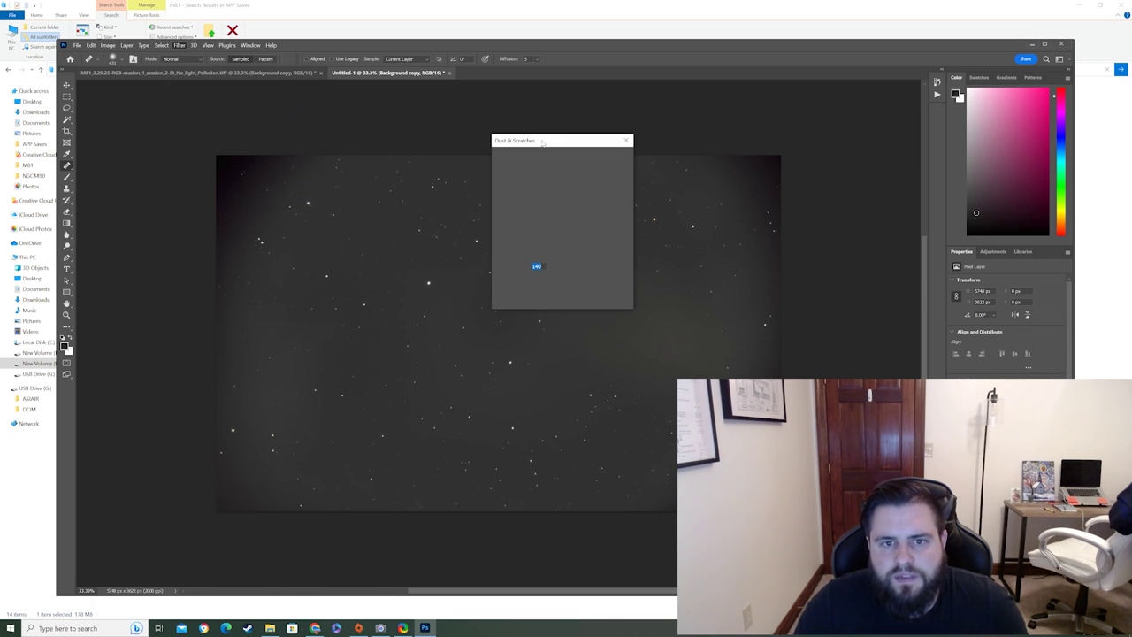
mouse_move(543, 142)
mouse_down()
mouse_move(341, 179)
mouse_move(464, 384)
mouse_move(360, 429)
mouse_move(425, 194)
mouse_move(663, 210)
mouse_move(544, 134)
mouse_move(543, 147)
mouse_up()
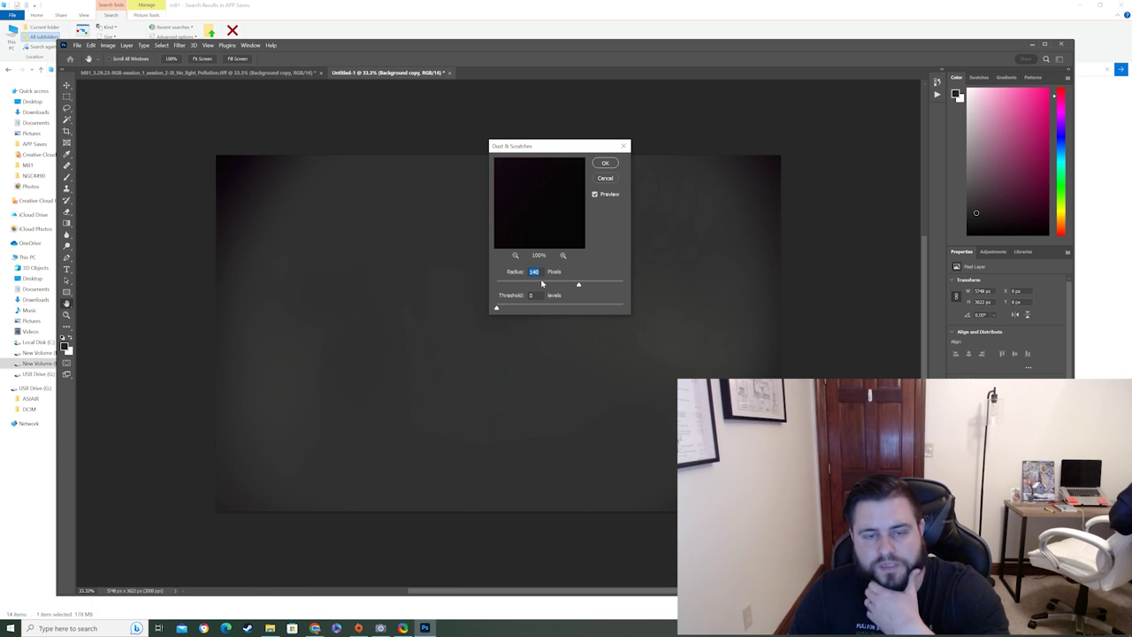
click(605, 163)
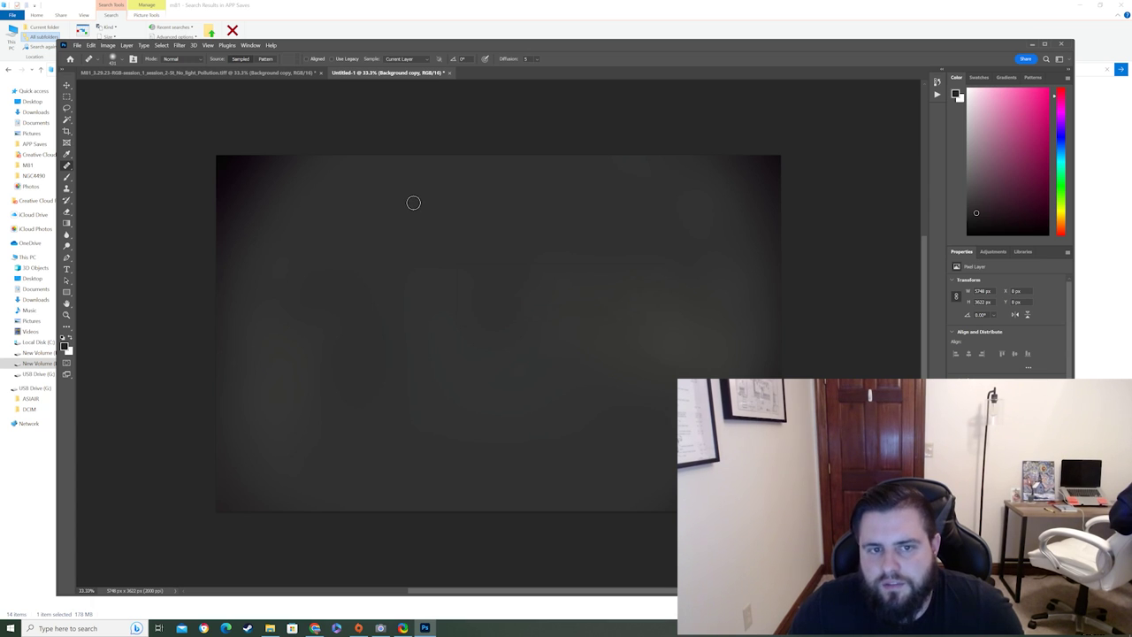
- Start Apply Image on the original galaxy document with the blurred Untitled-1 background as source, and preview different blending results
click(248, 72)
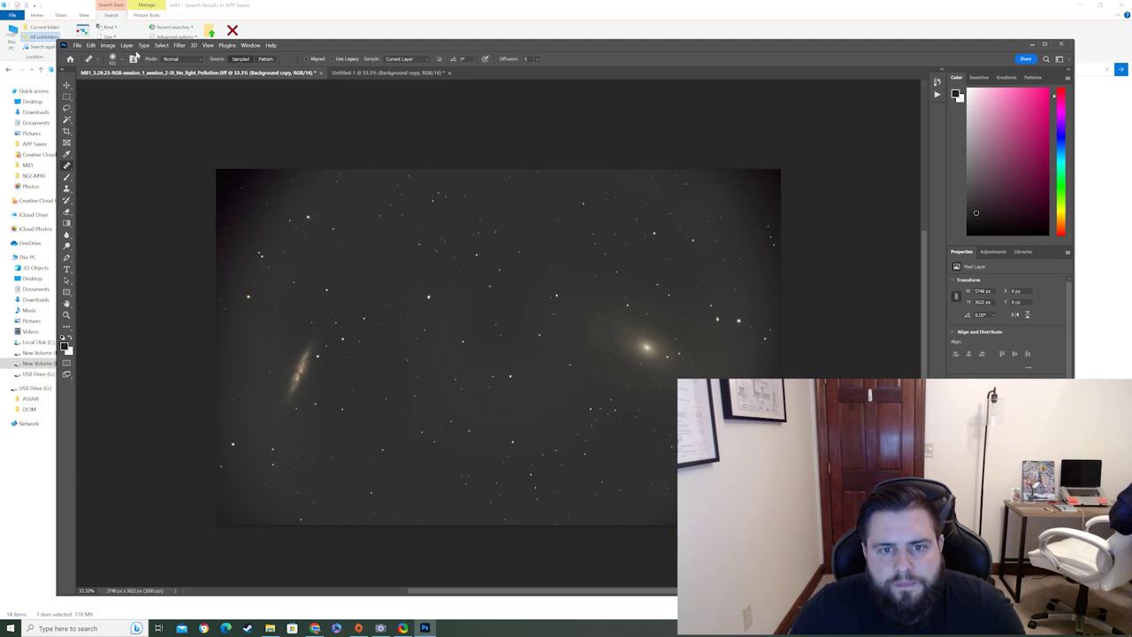
click(108, 45)
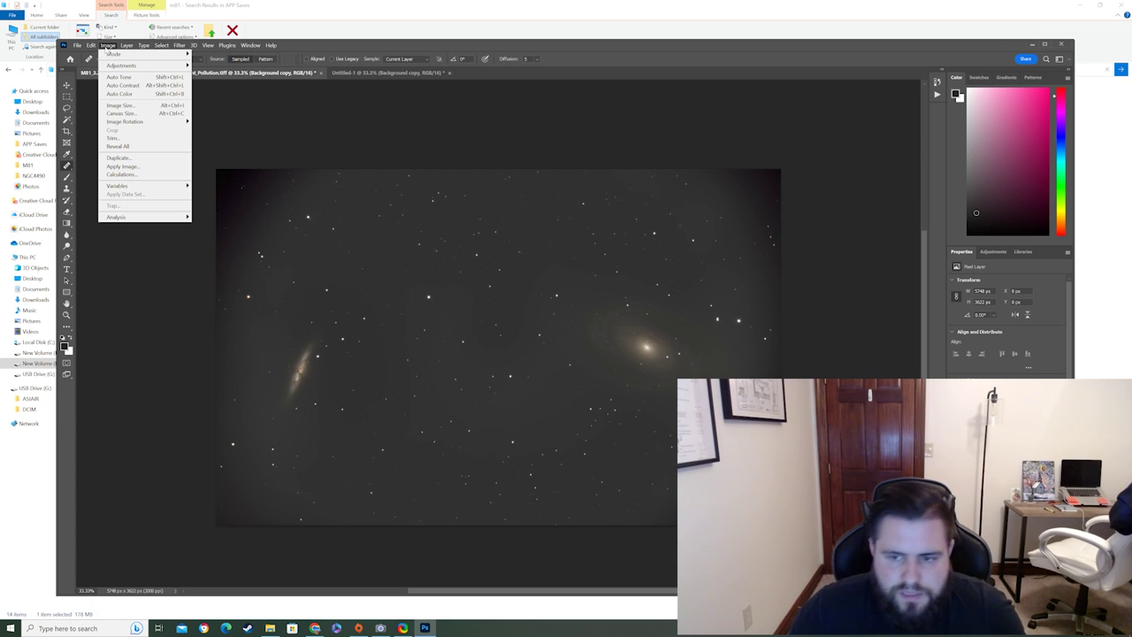
click(124, 166)
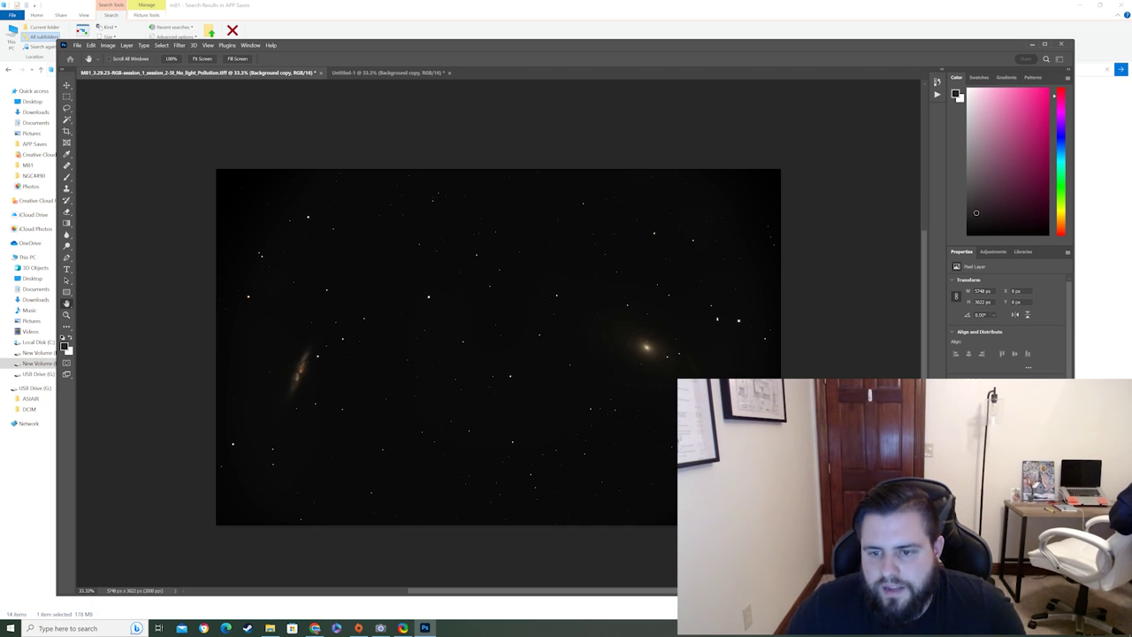
key(ctrl+z)
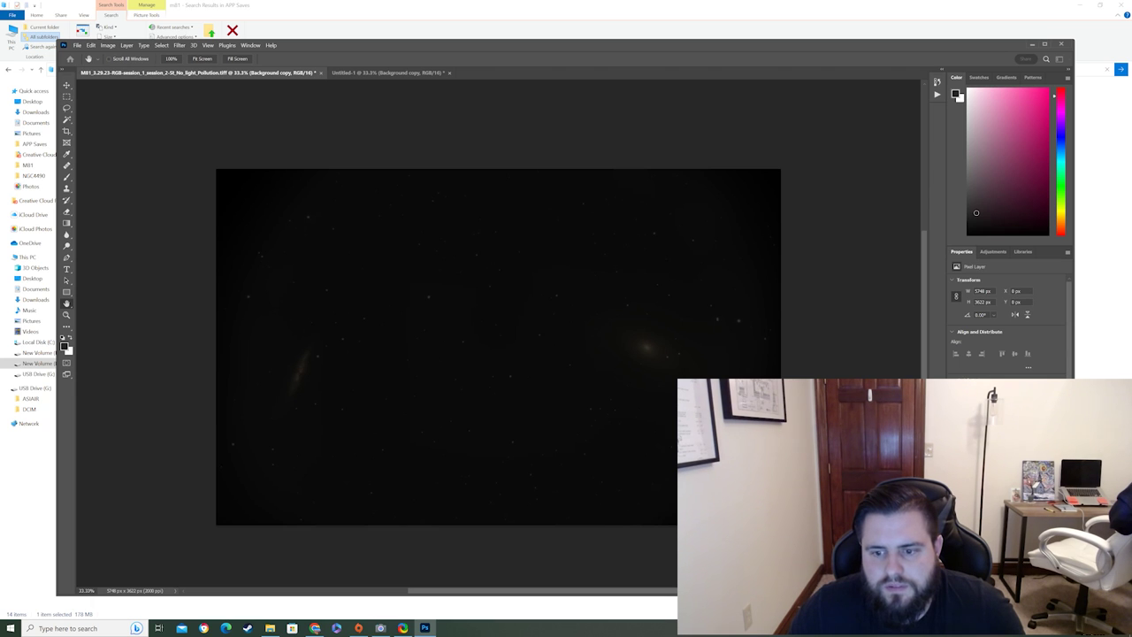
key(ctrl+shift+z)
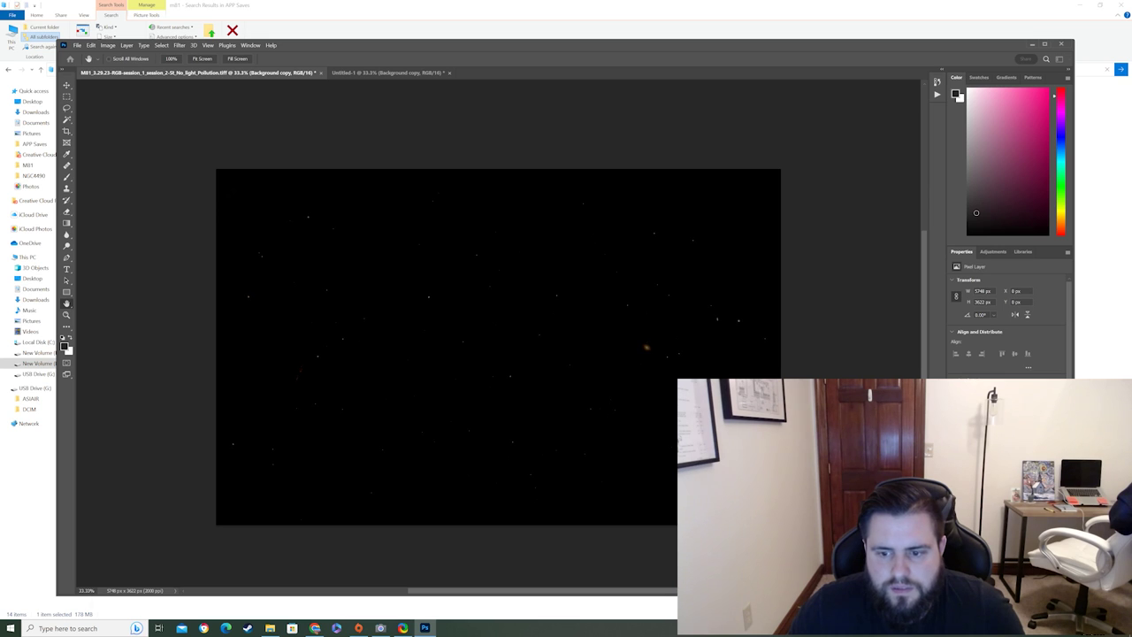
key(ctrl+shift+z)
key(ctrl+z)
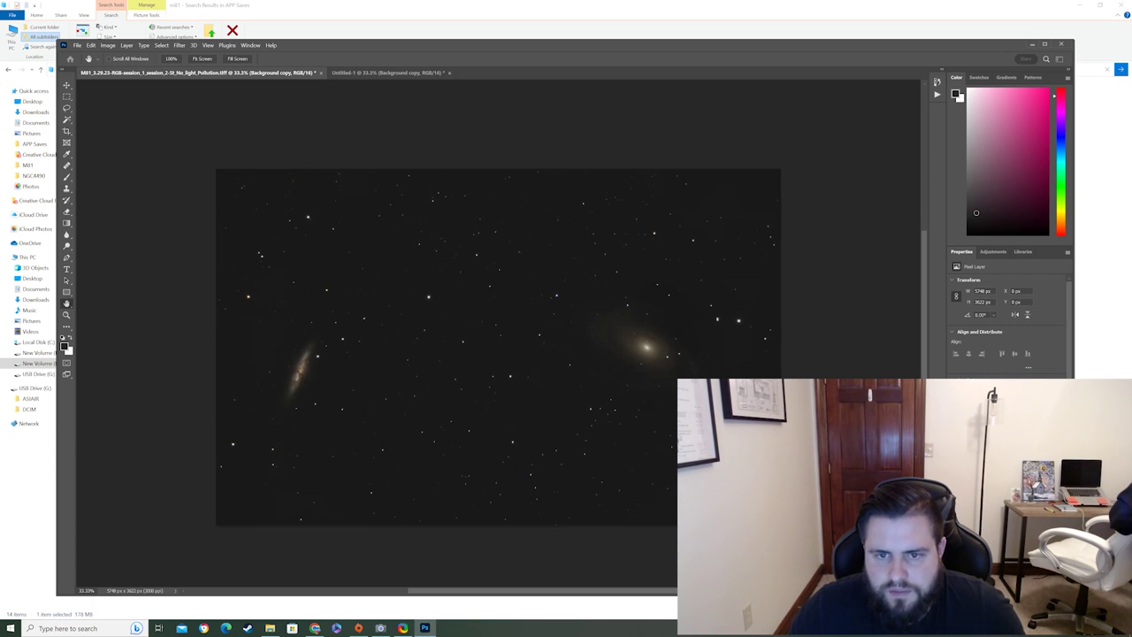
key(ctrl+z)
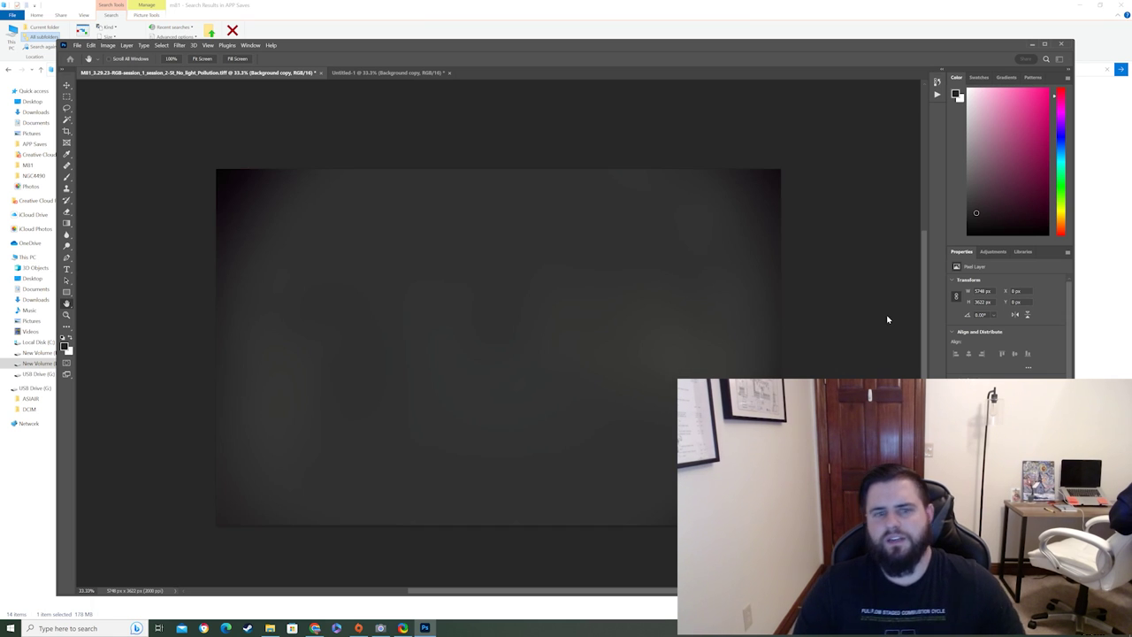
key(ctrl+z)
key(ctrl+z)
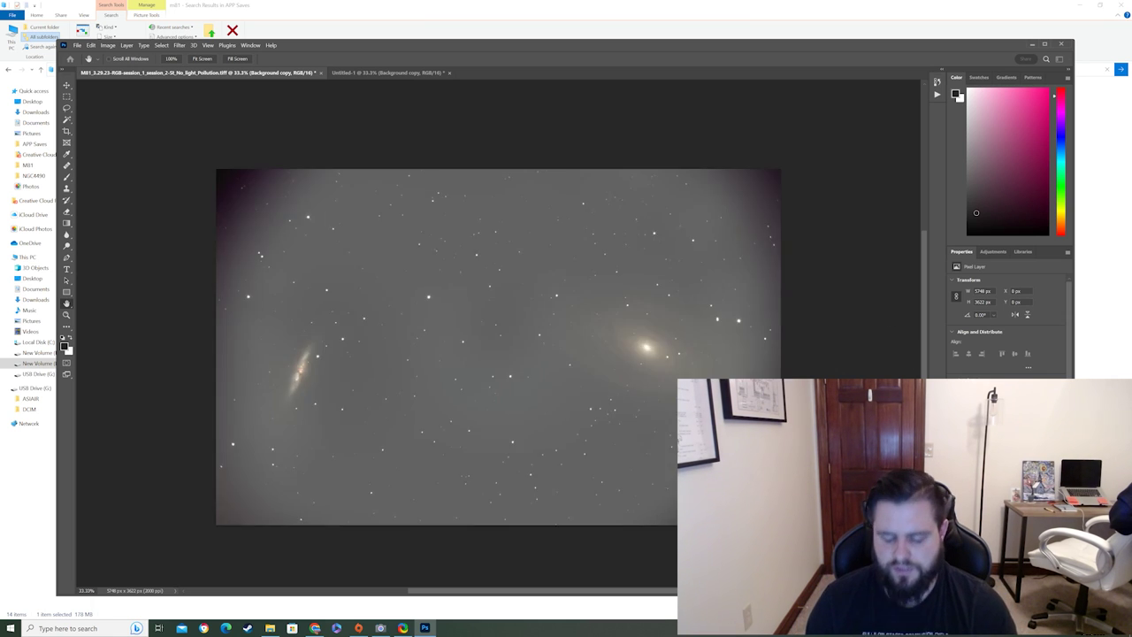
- Compare black and dark grey sky results of the Apply Image subtraction, and apply the version with the even dark grey sky
key(ctrl+z)
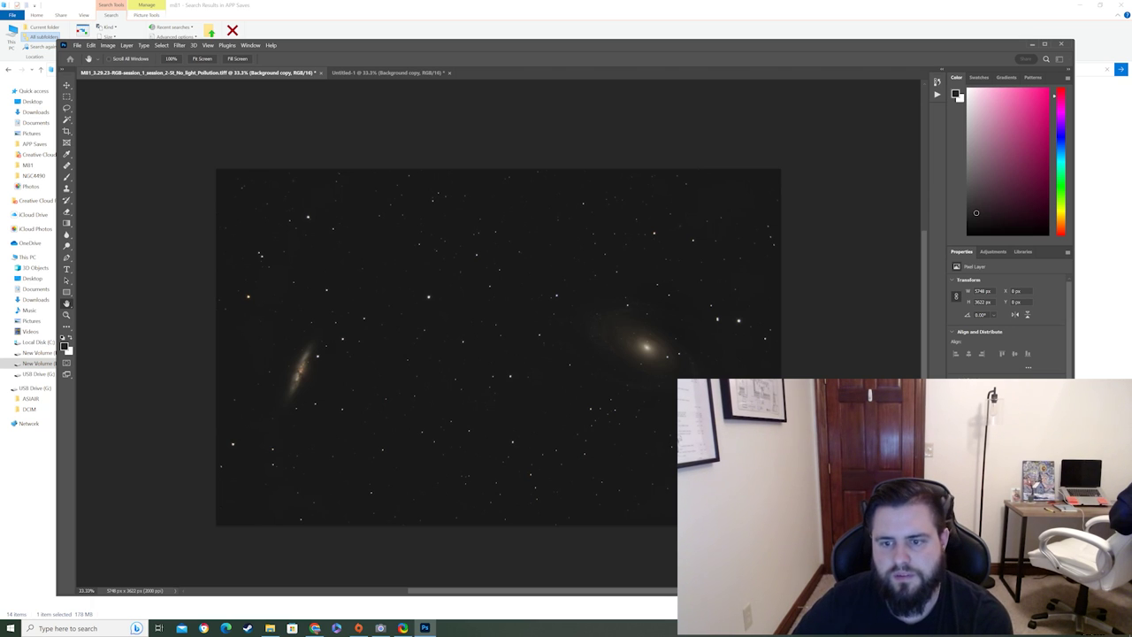
key(ctrl+z)
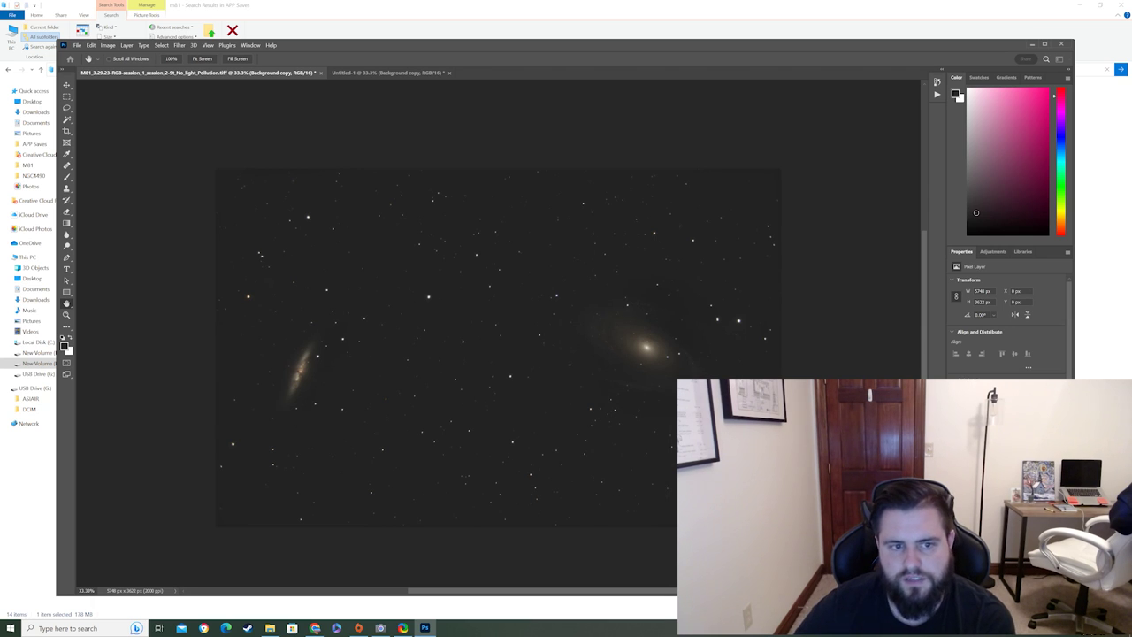
key(ctrl+shift+z)
key(ctrl+z)
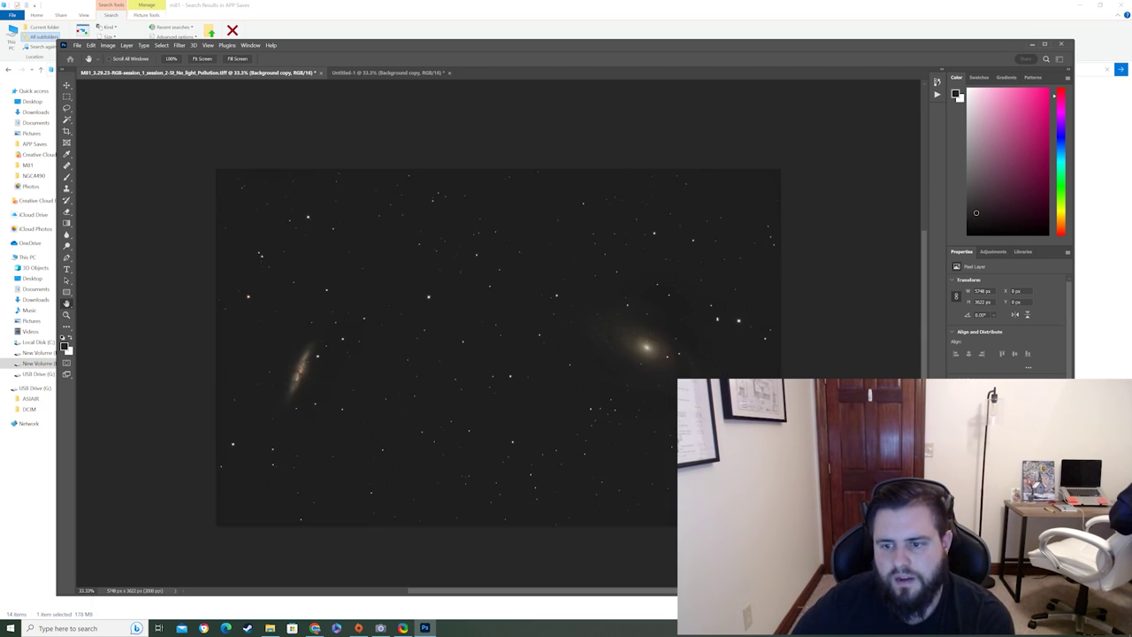
key(ctrl+shift+z)
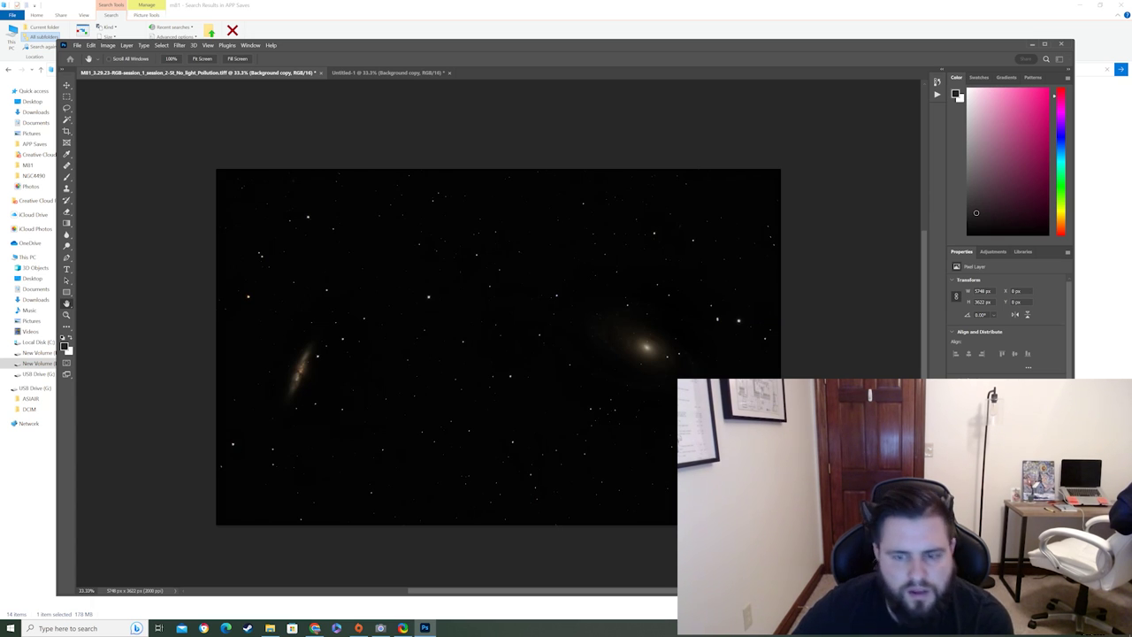
key(ctrl+z)
key(ctrl+shift+z)
key(ctrl+z)
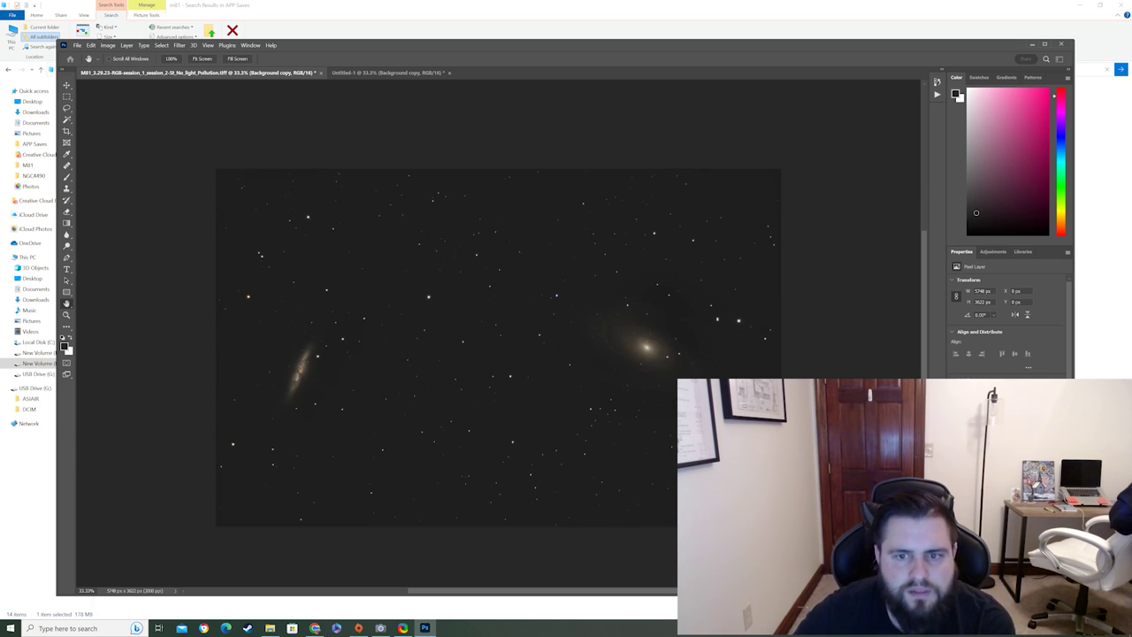
key(ctrl+shift+z)
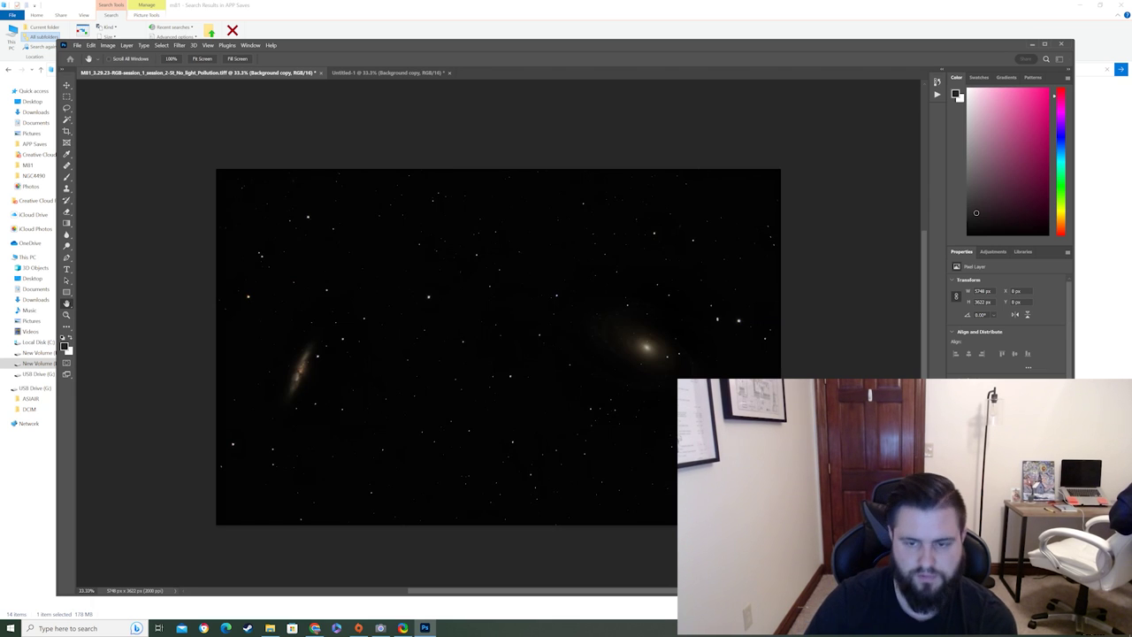
key(ctrl+z)
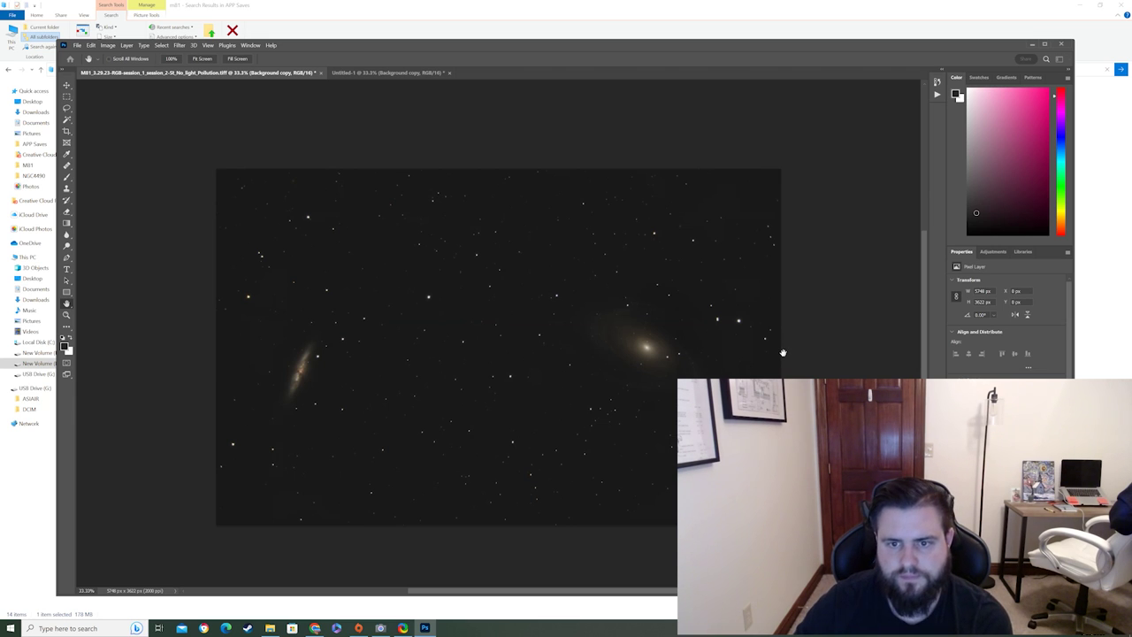
key(ctrl+shift+z)
key(ctrl+z)
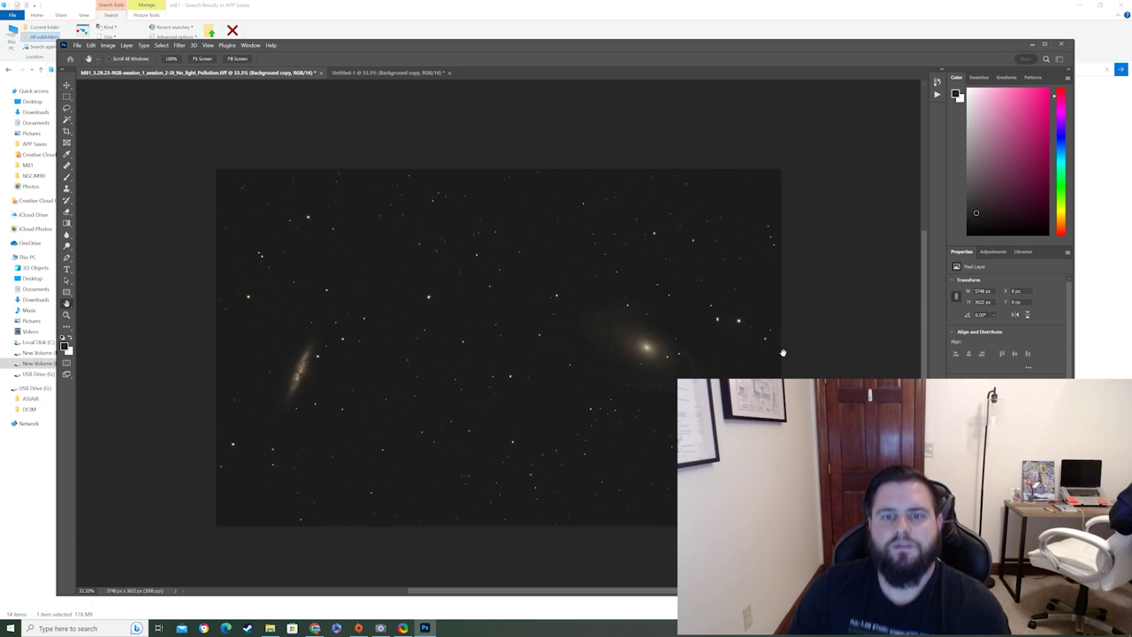
key(ctrl+shift+z)
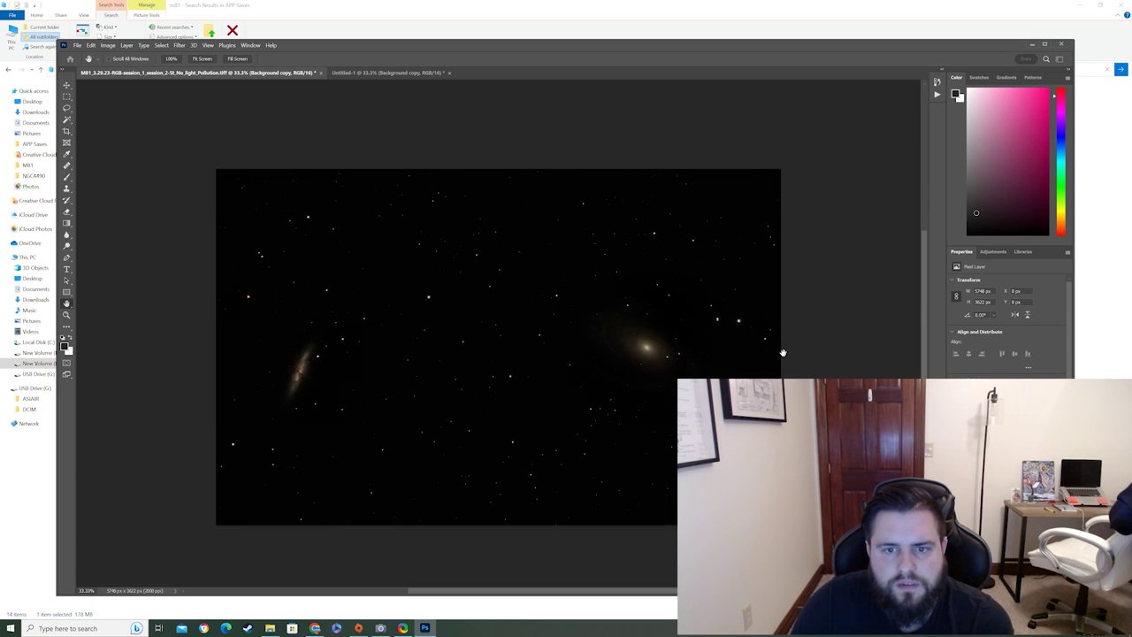
key(ctrl+z)
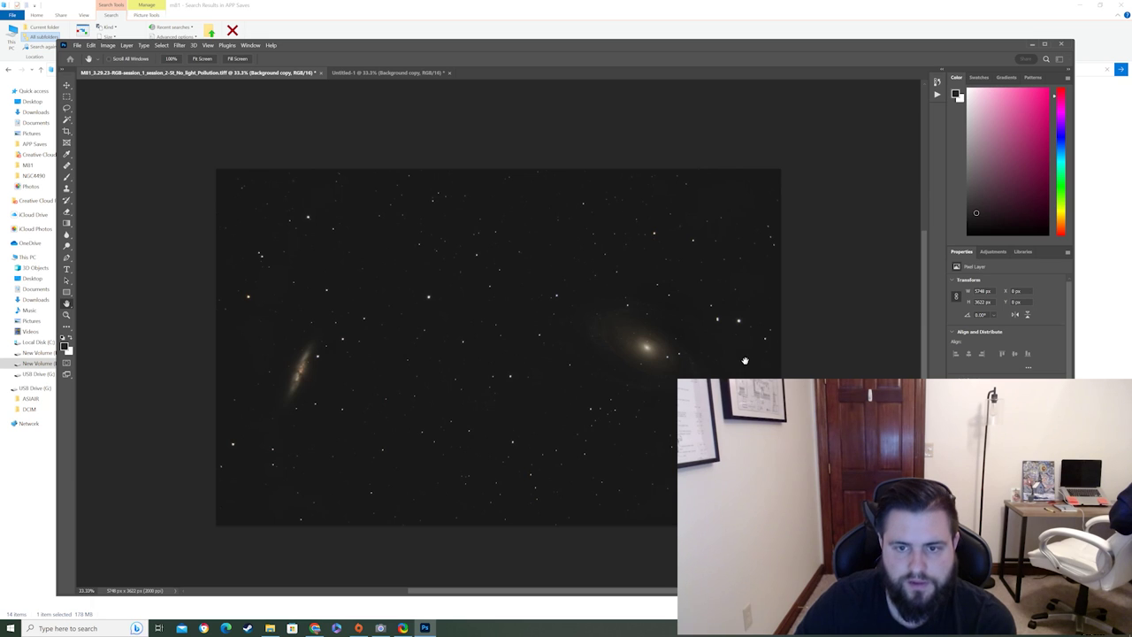
key(ctrl+shift+z)
key(ctrl+z)
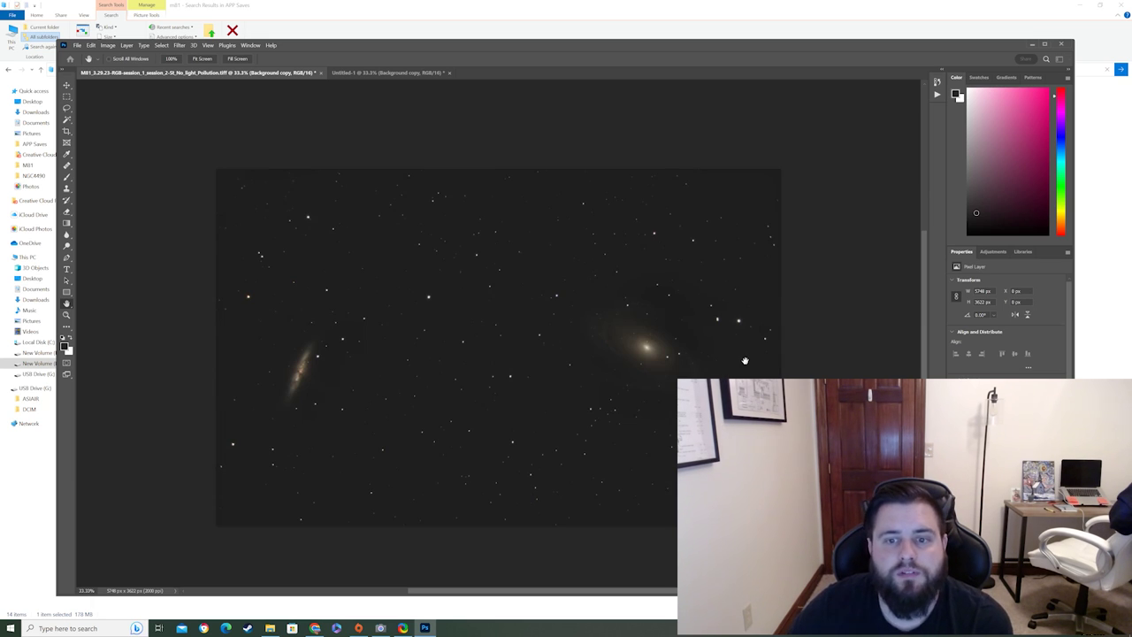
key(ctrl+shift+z)
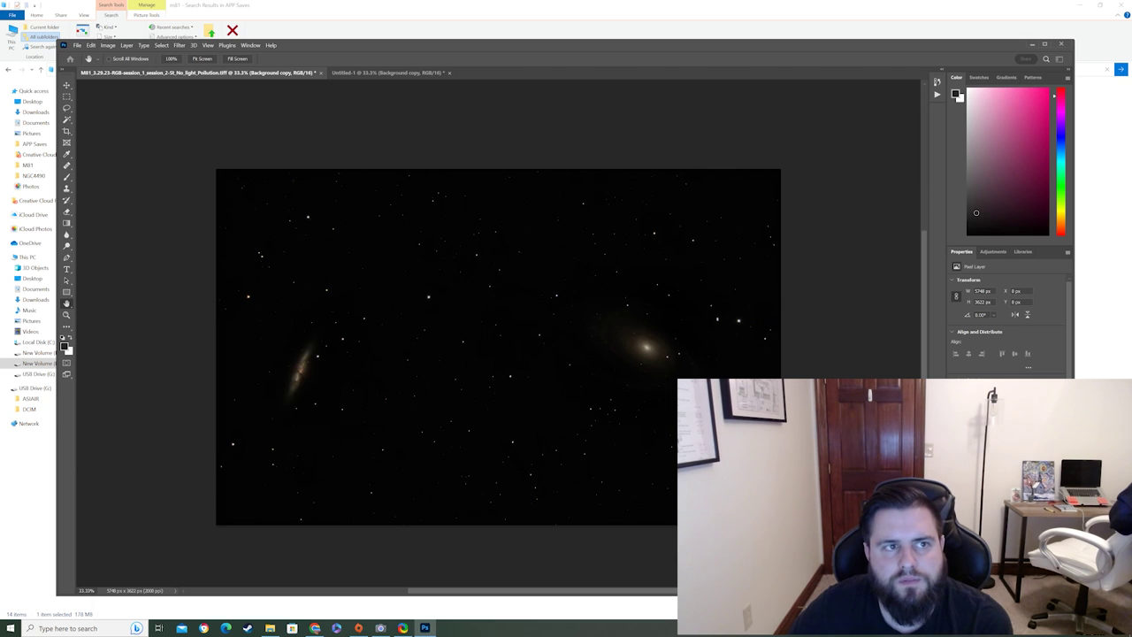
key(ctrl+z)
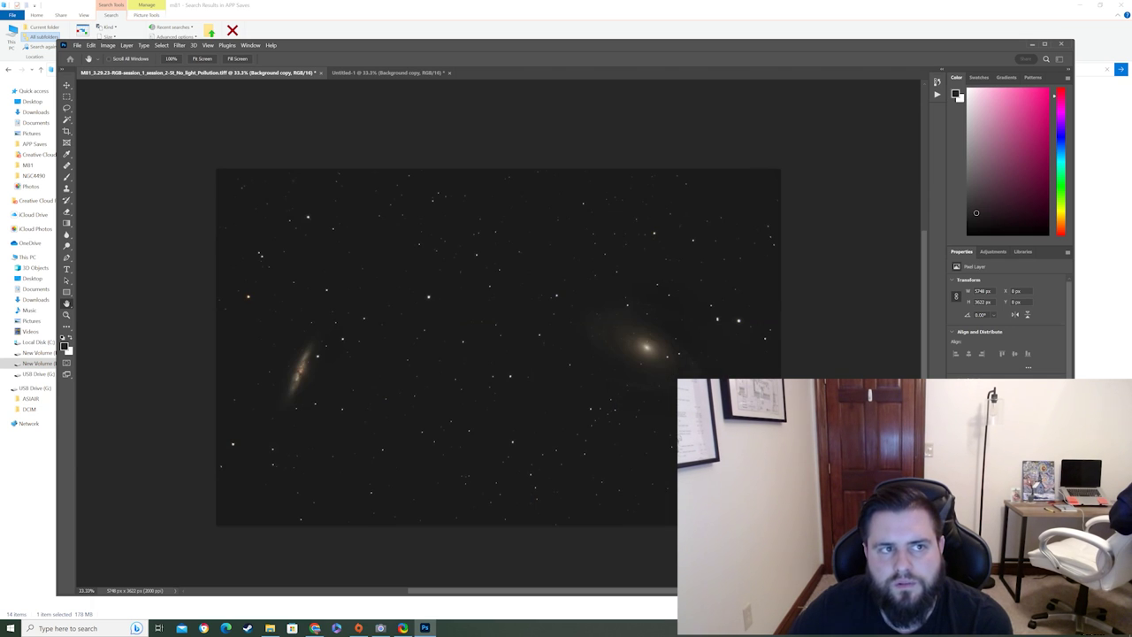
key(j)
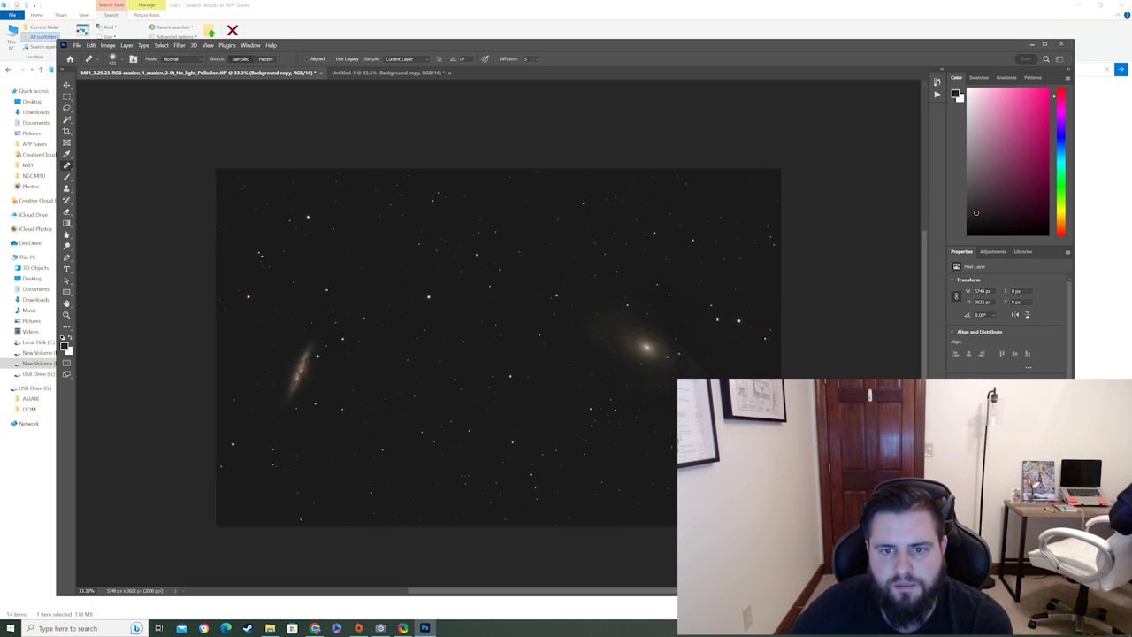
- Undo and redo Apply Image to compare the sky before and after the gradient removal, leaving the subtraction applied
click(91, 45)
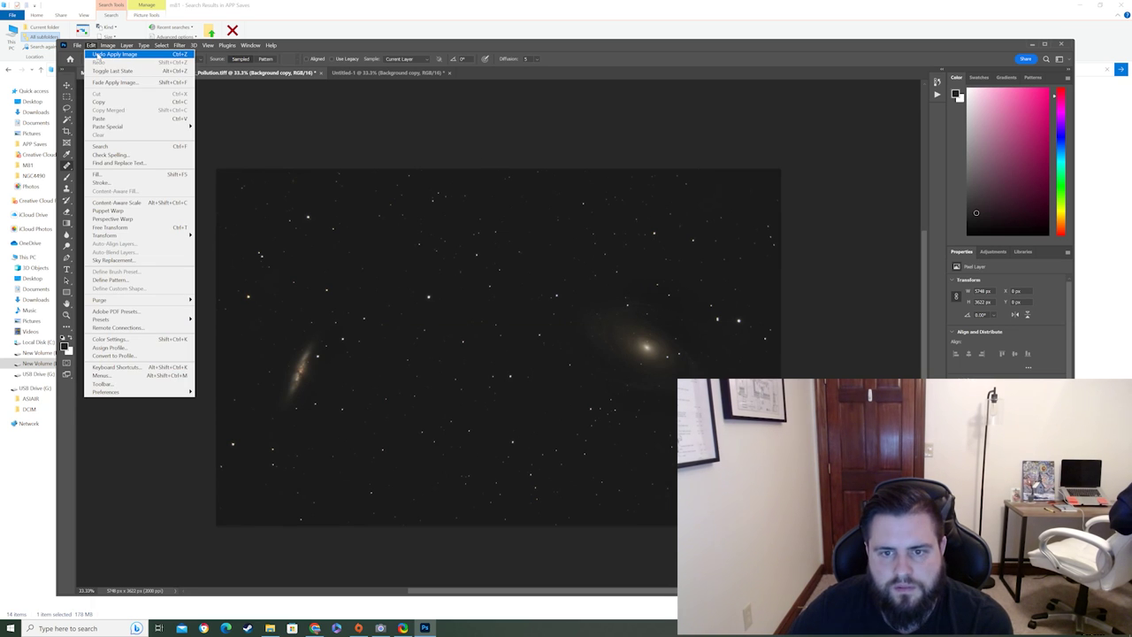
click(92, 46)
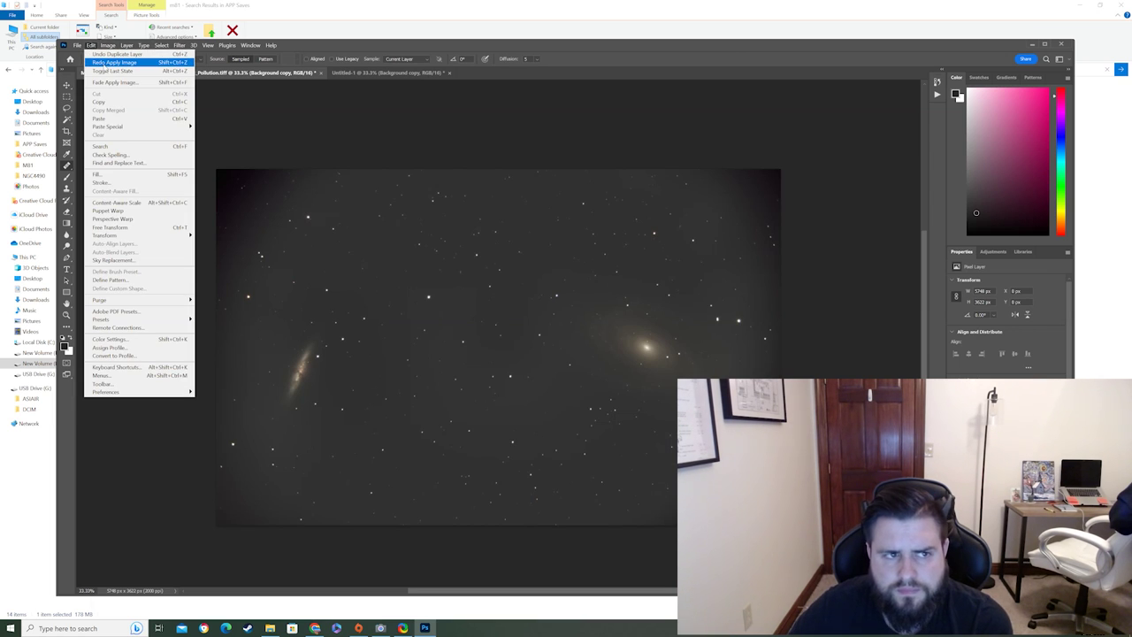
click(101, 64)
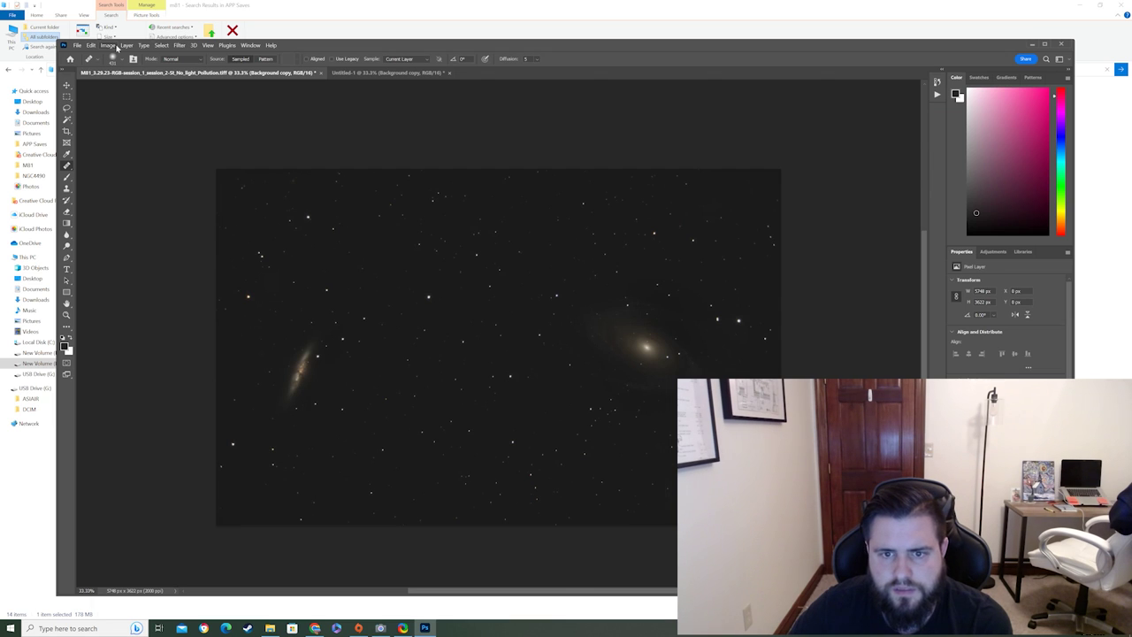
click(92, 45)
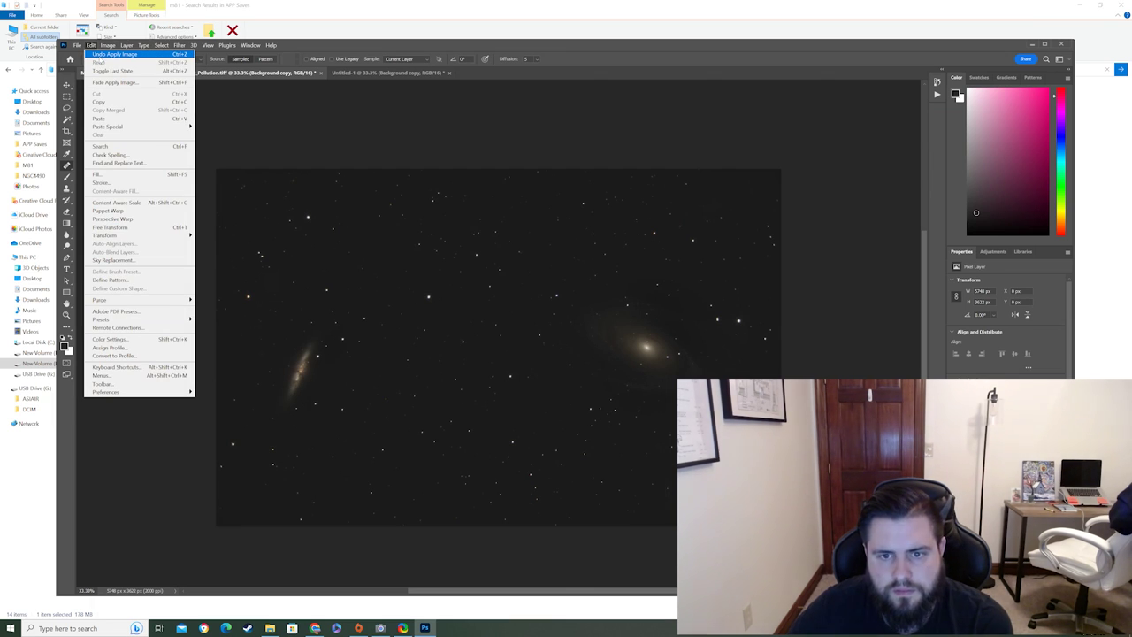
click(107, 54)
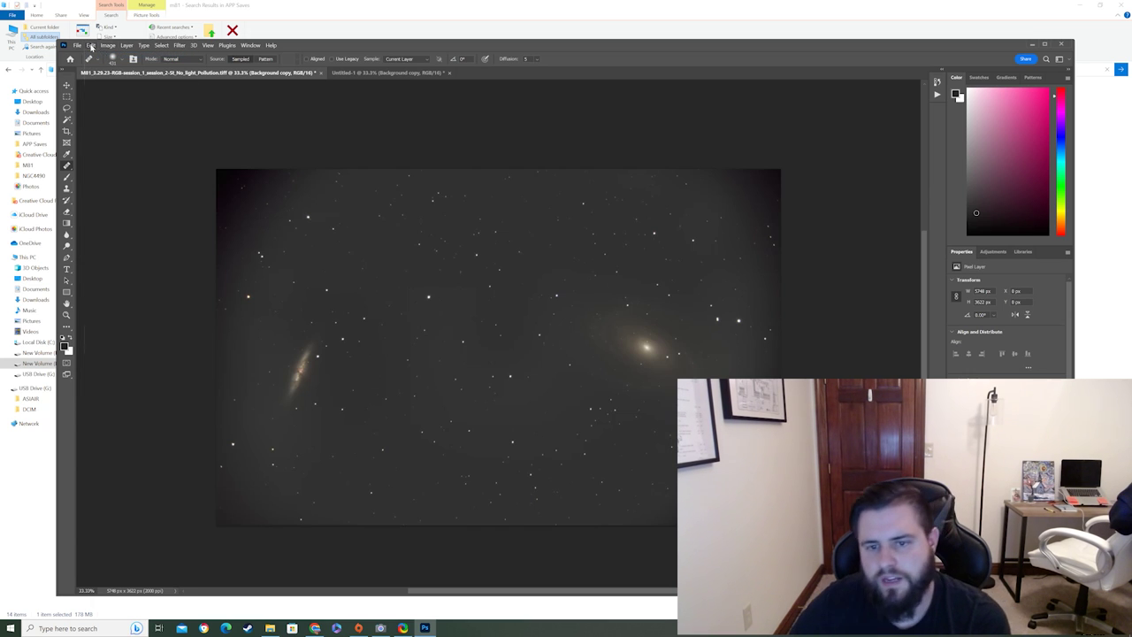
click(91, 45)
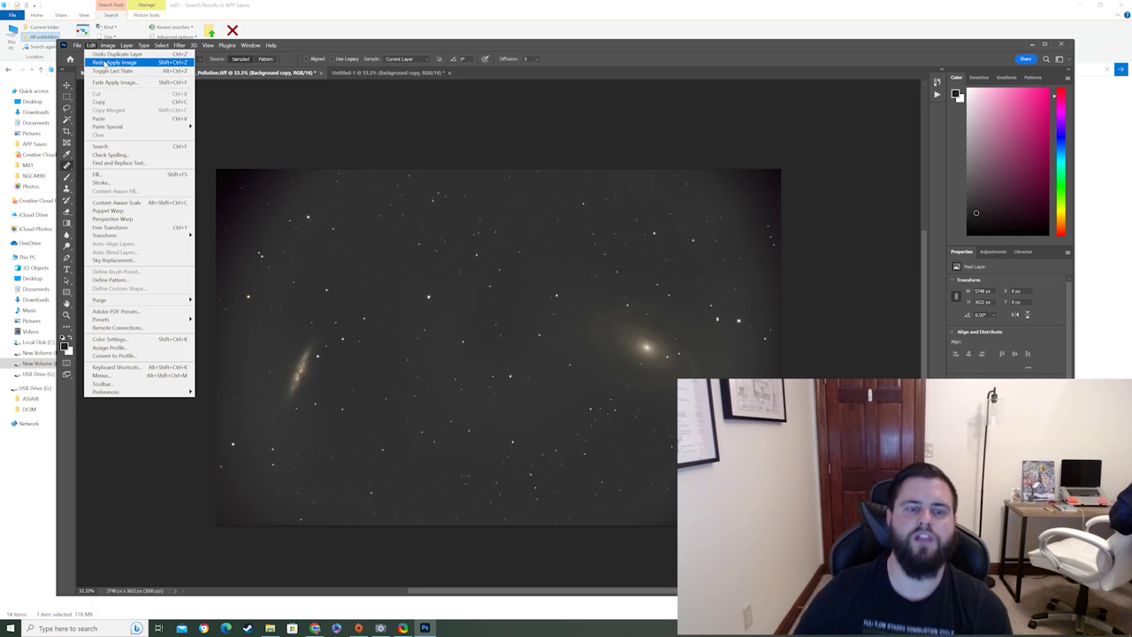
click(113, 62)
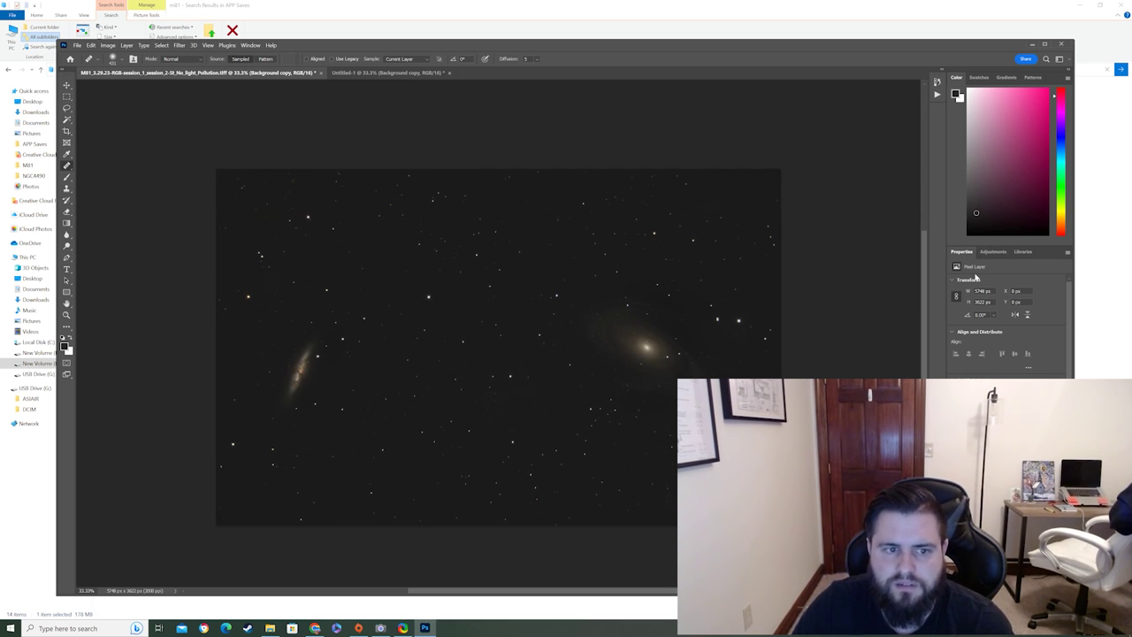
- Add a Brightness/Contrast adjustment layer with automatic correction, trying a stronger contrast before returning to the automatic values
click(994, 252)
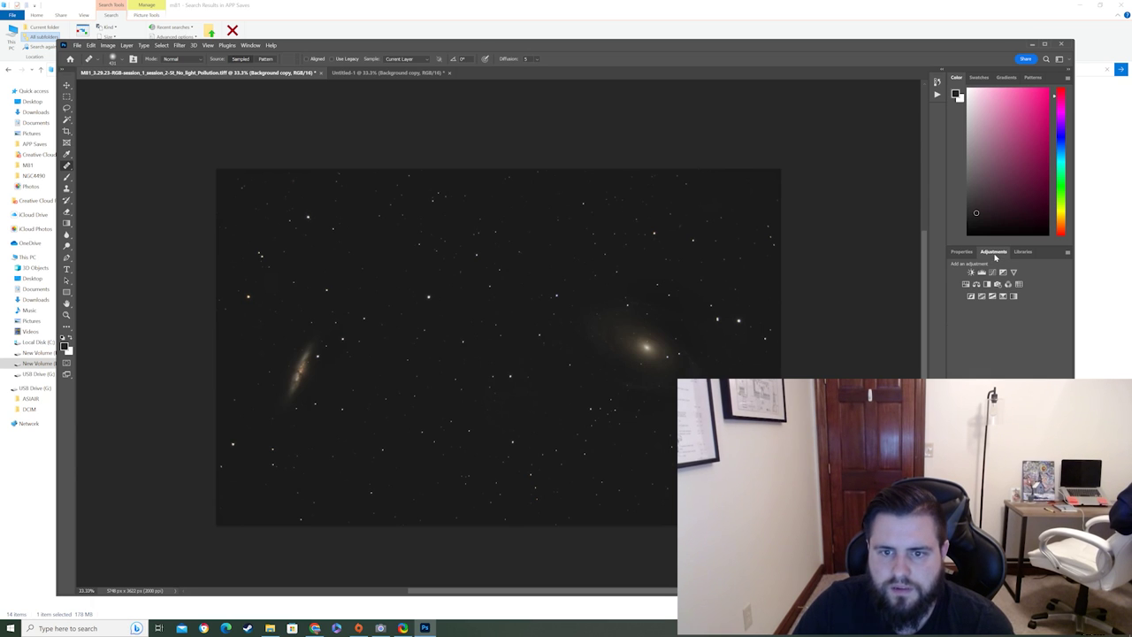
click(971, 271)
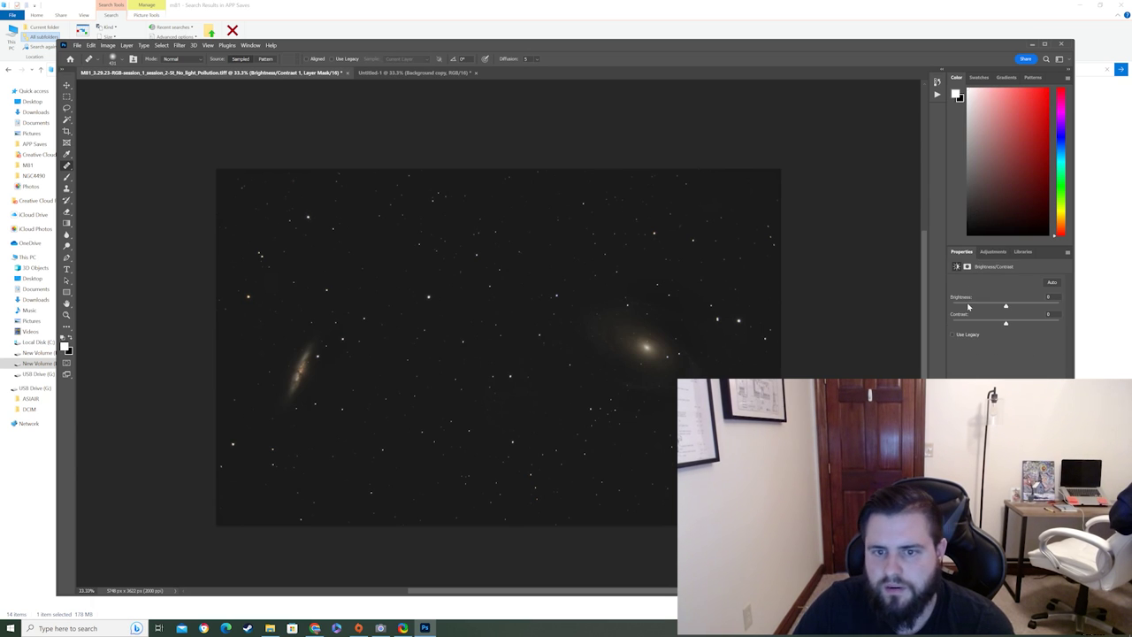
click(1052, 281)
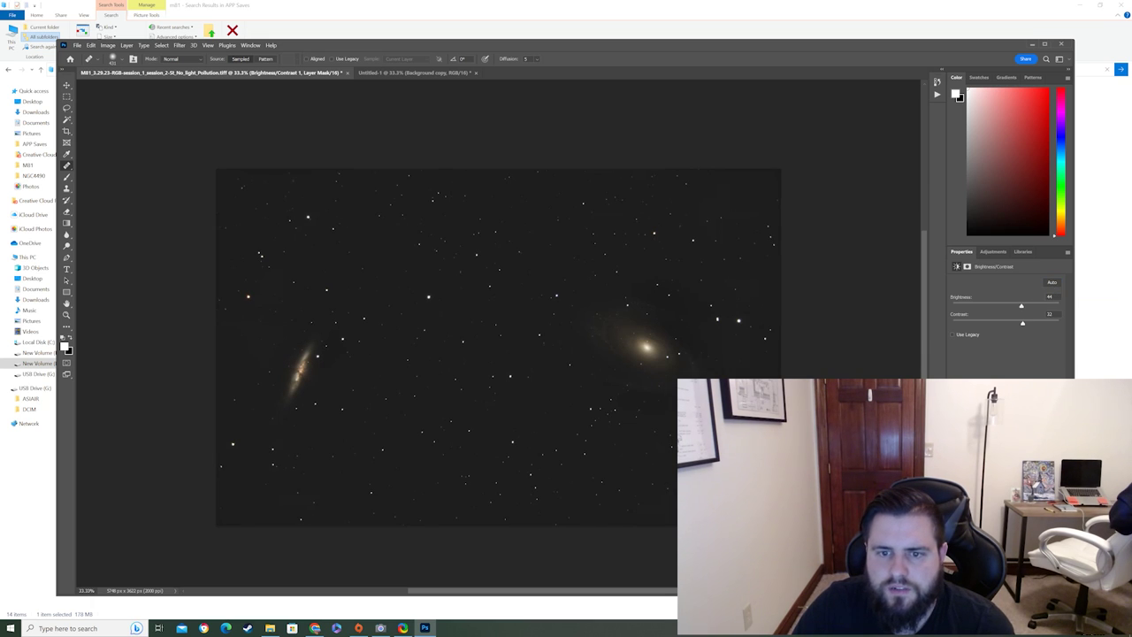
key(backslash)
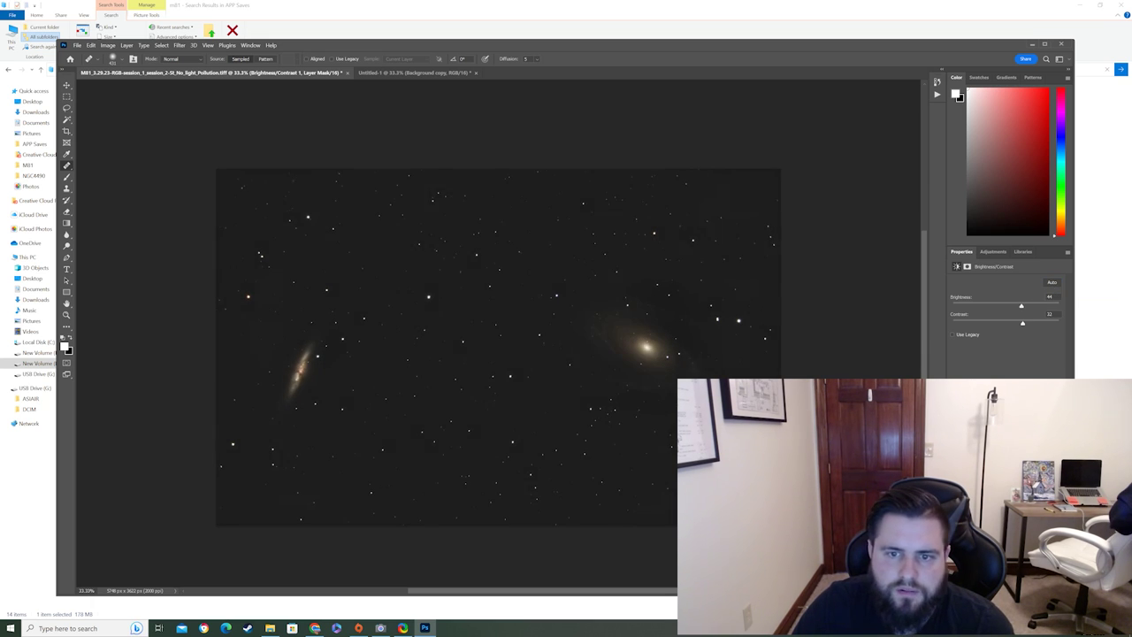
key(backslash)
key(backslash)
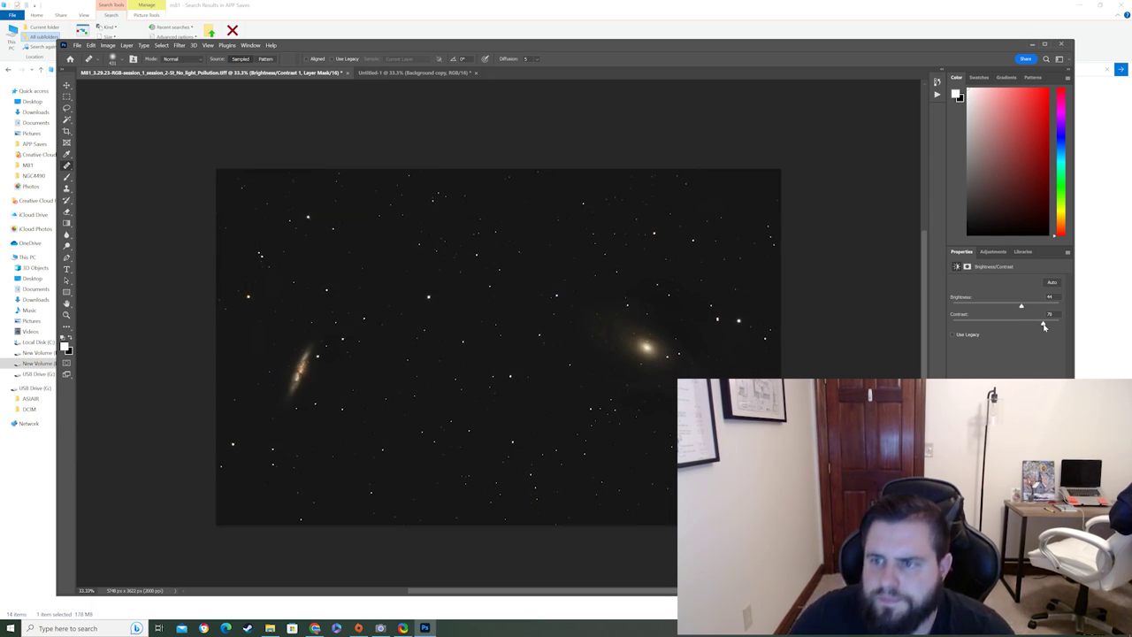
mouse_move(1024, 326)
mouse_down()
mouse_move(1002, 326)
mouse_move(1026, 325)
mouse_up()
click(1054, 284)
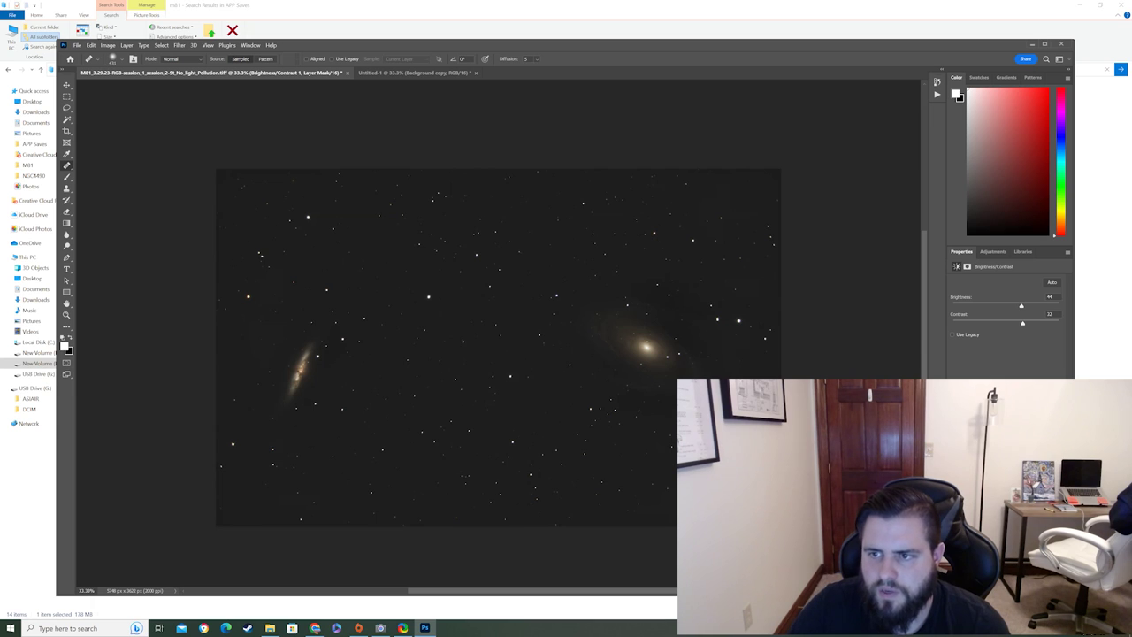
- Add a Vibrance adjustment layer with vibrance +20 and saturation +6
click(999, 252)
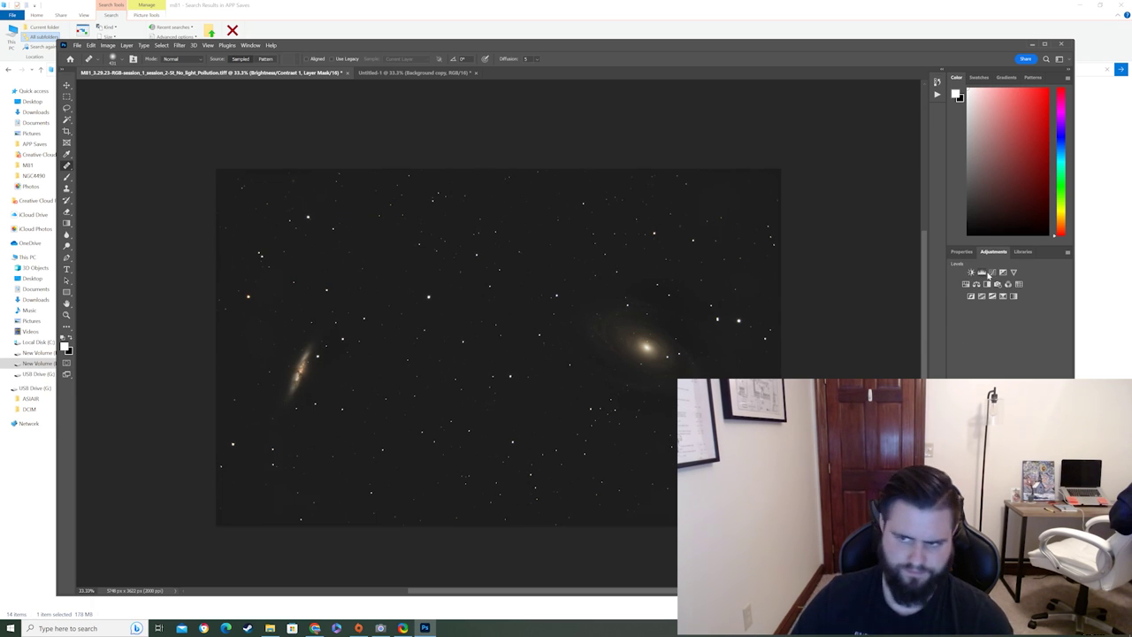
click(1014, 271)
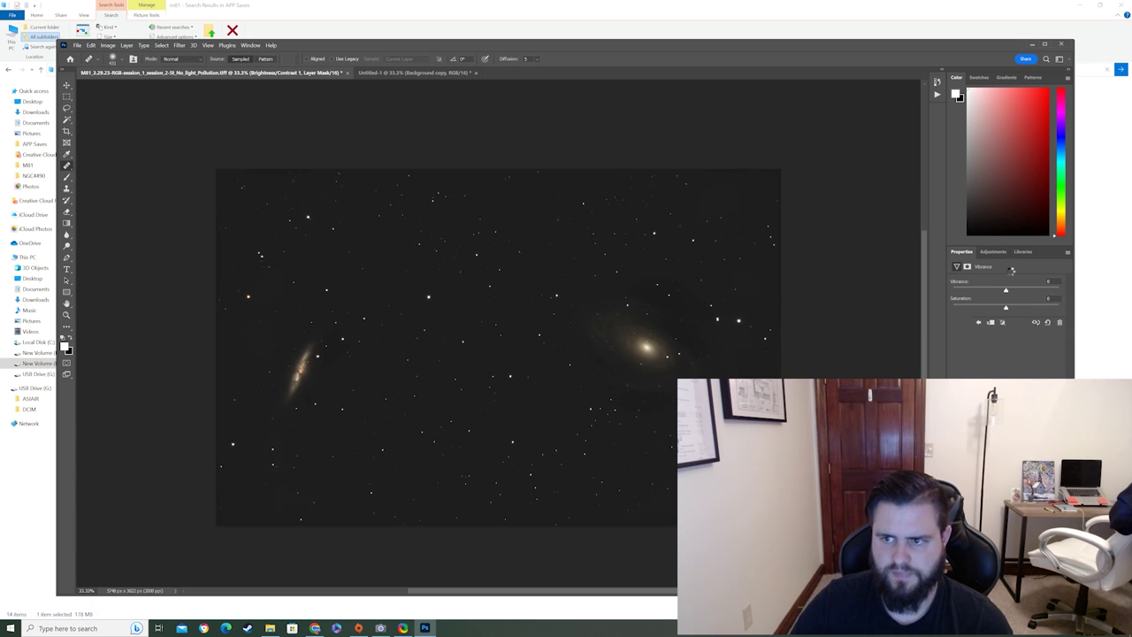
click(1016, 291)
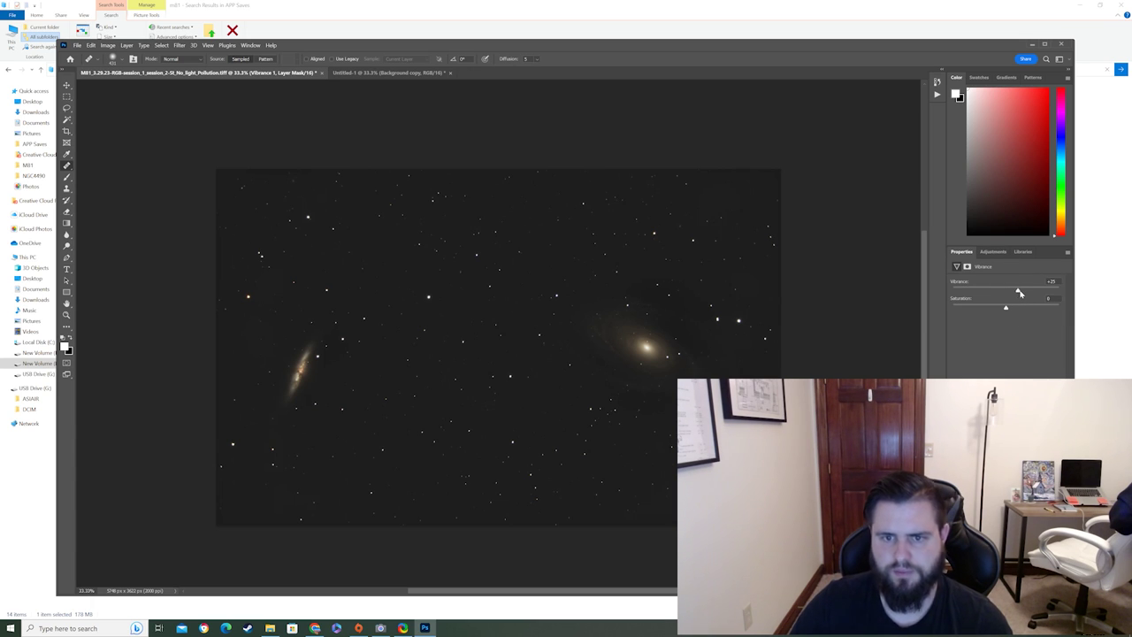
drag(1017, 292, 1015, 293)
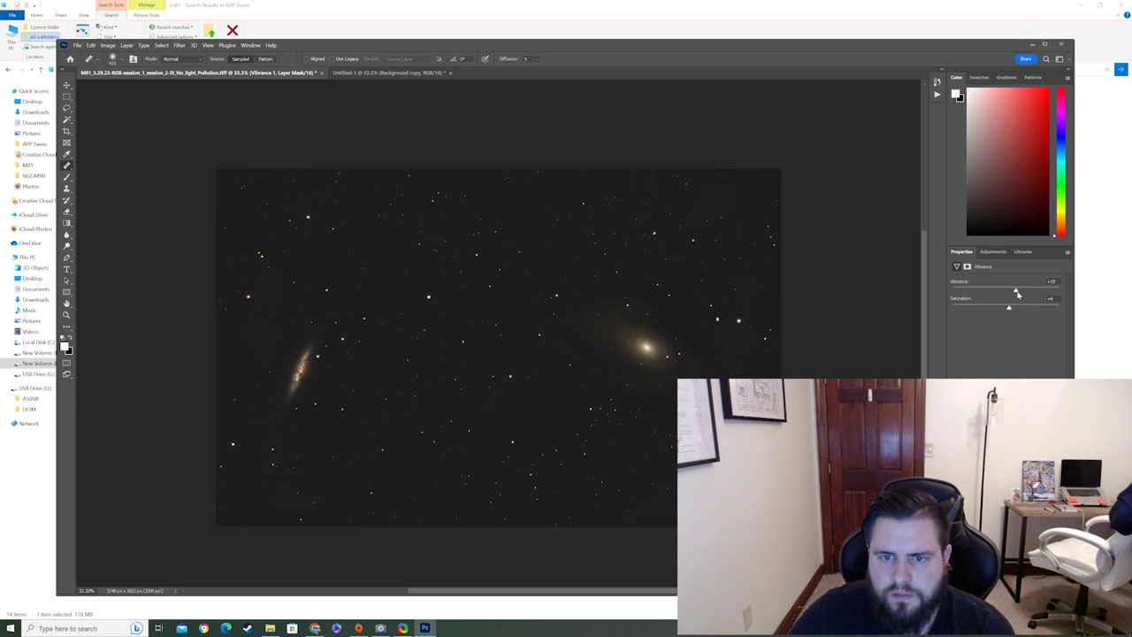
drag(1017, 292, 1018, 293)
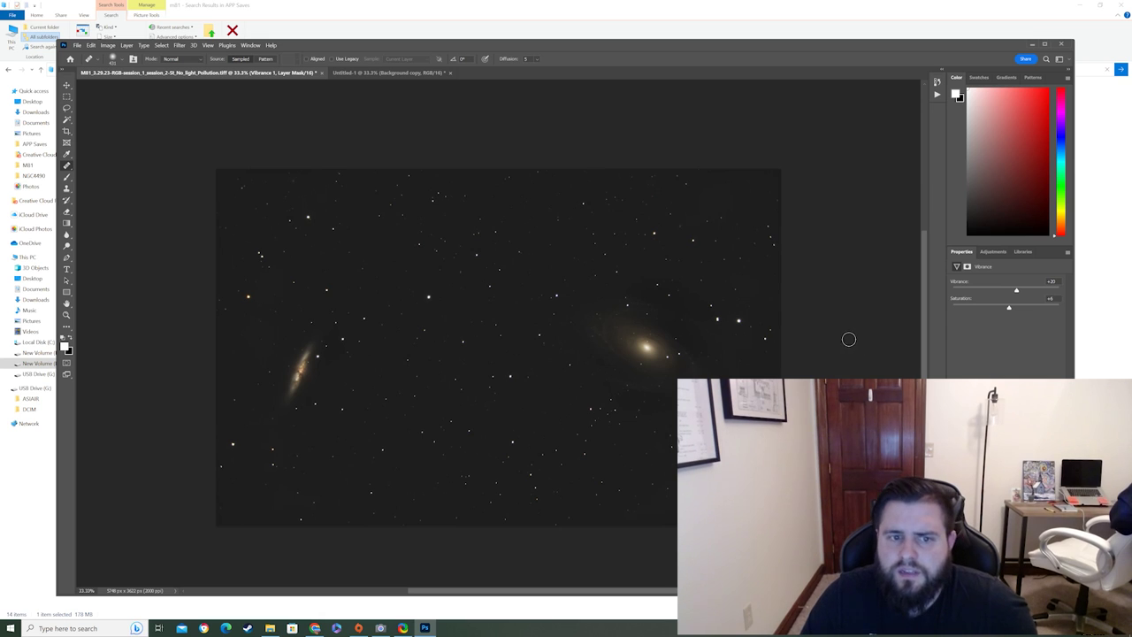
- Add a Hue/Saturation adjustment layer and reduce the saturation of the Greens range to -100
click(993, 251)
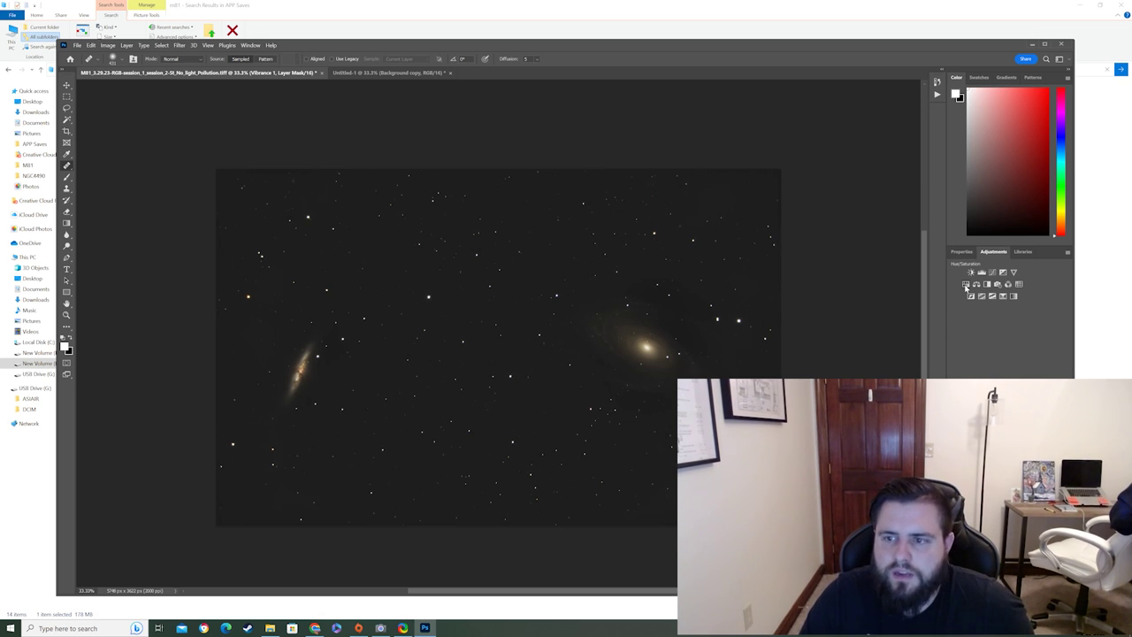
click(966, 284)
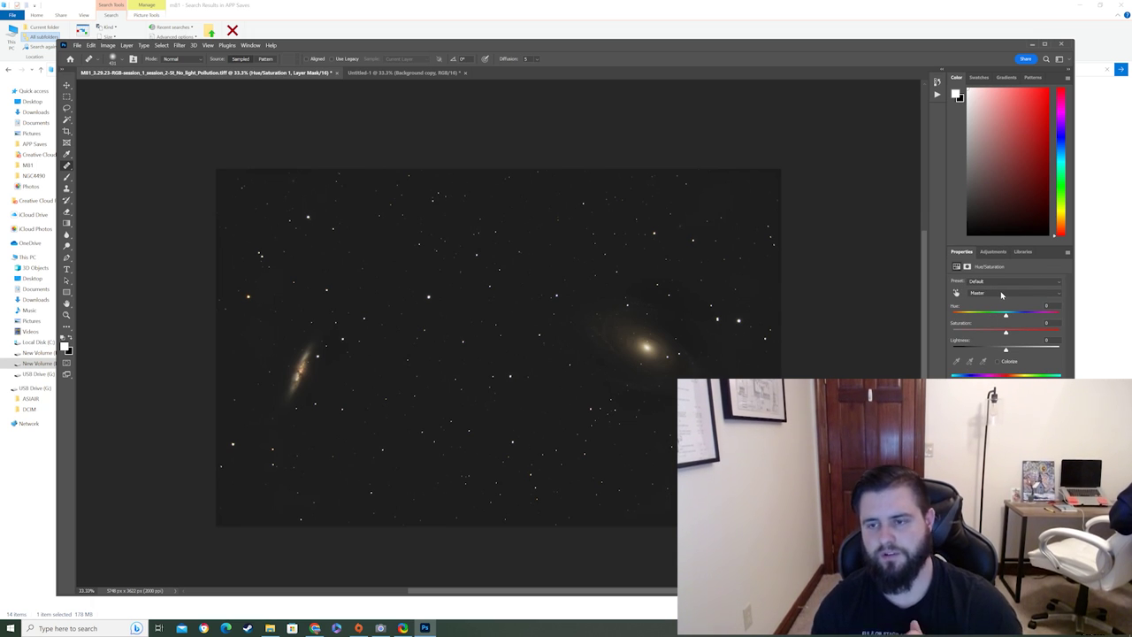
click(999, 293)
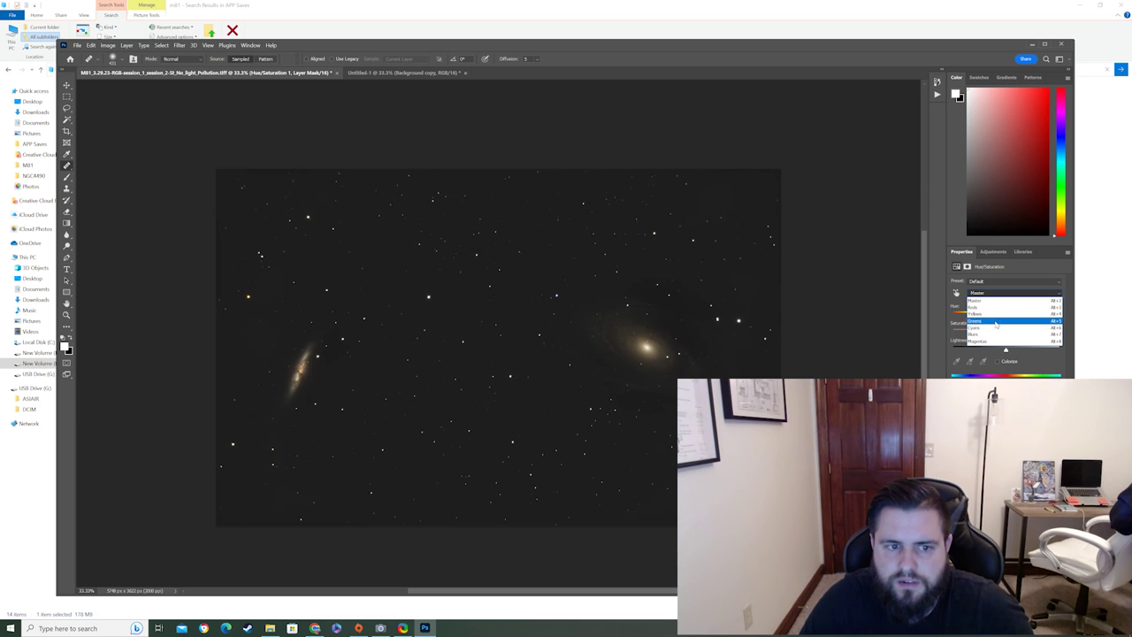
click(998, 320)
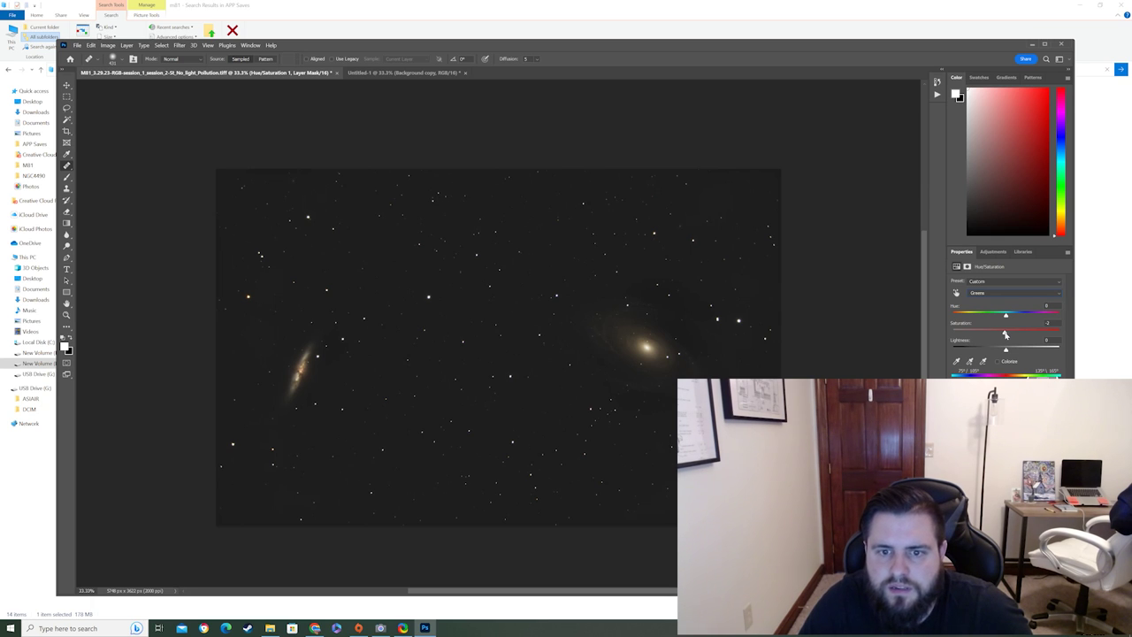
drag(1005, 334, 859, 331)
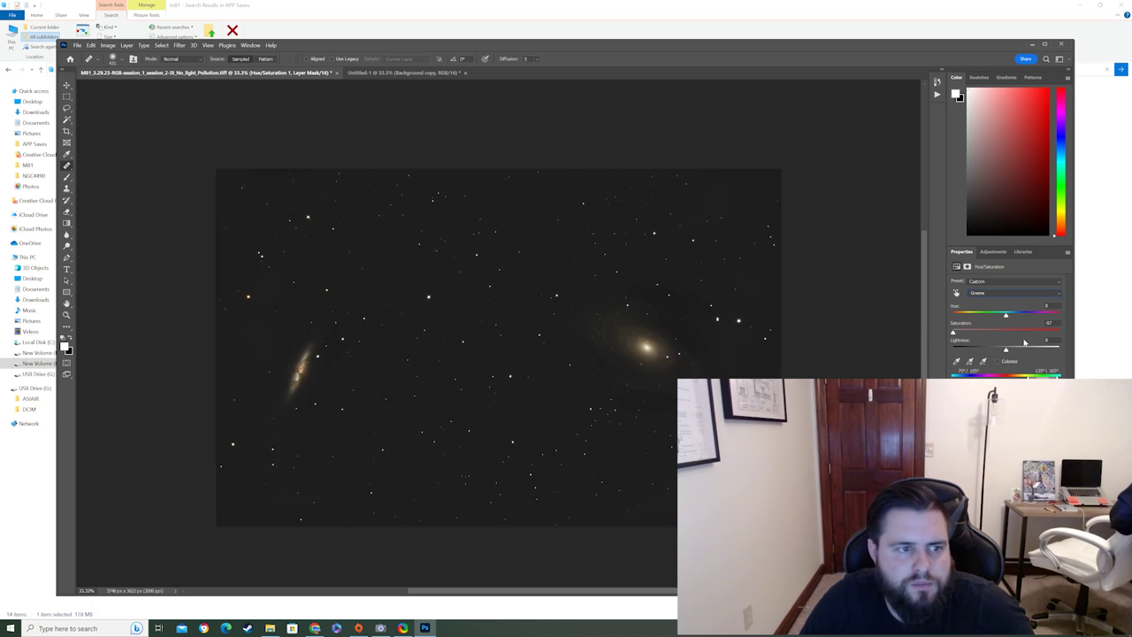
drag(1024, 341, 1071, 345)
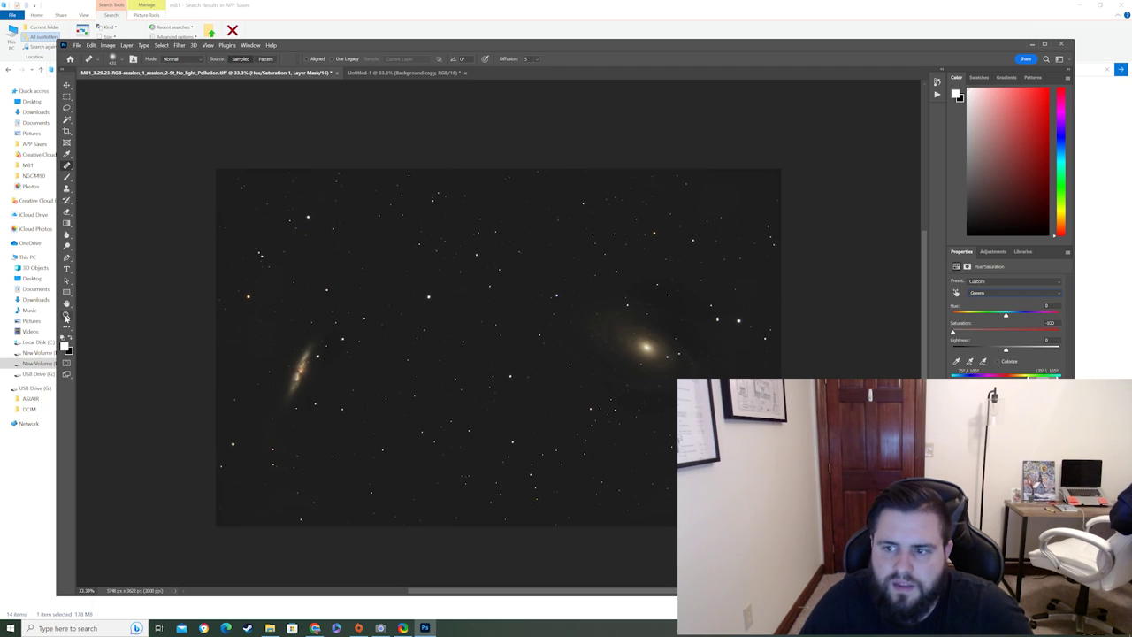
- Compare different green saturation levels on the magnified stars and set the Greens saturation to -42
key(z)
click(419, 393)
click(419, 392)
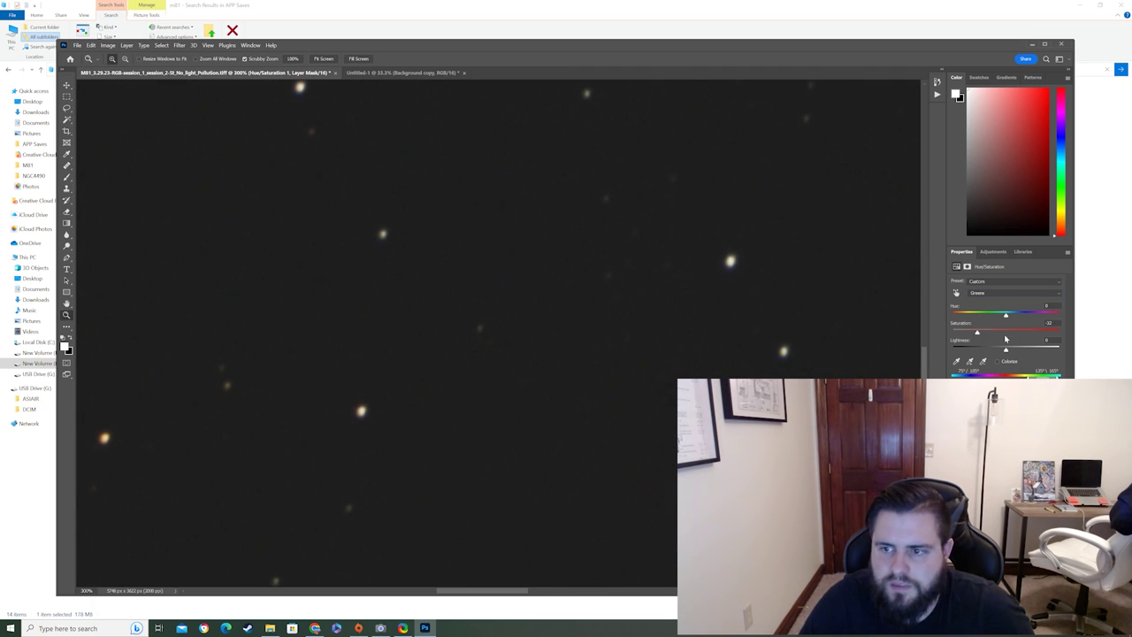
drag(1035, 337, 844, 332)
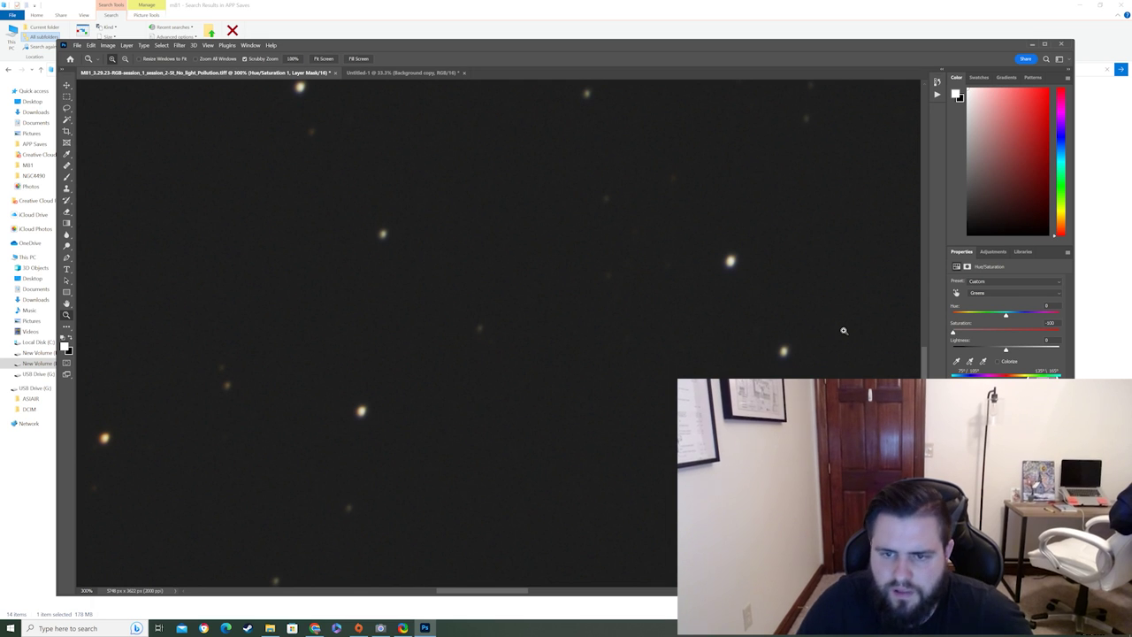
drag(952, 333, 983, 334)
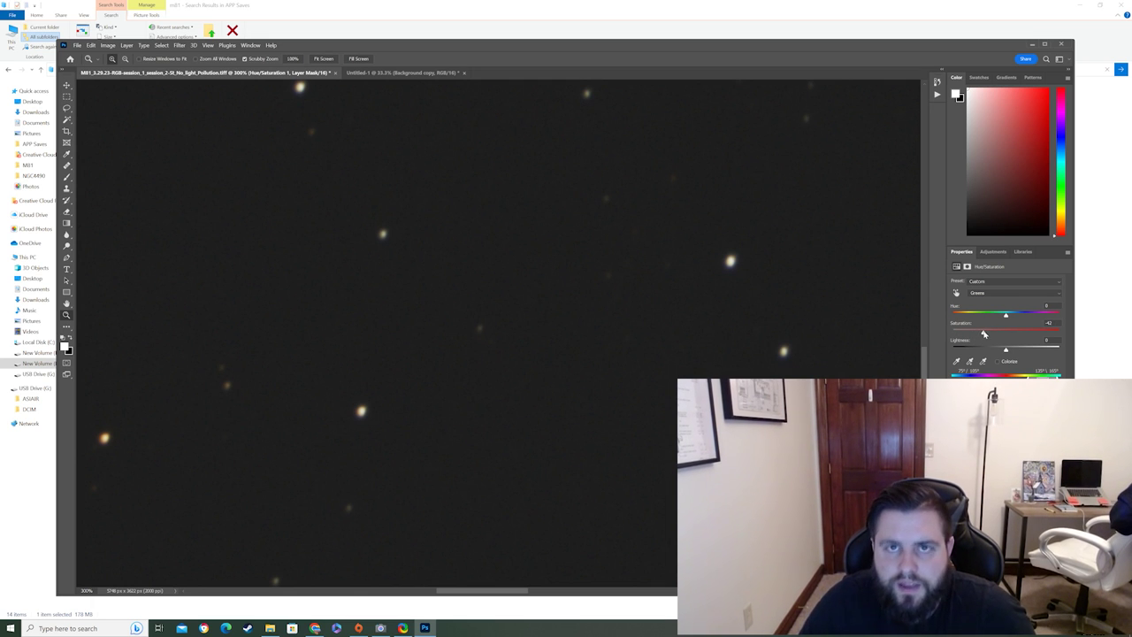
key(alt+bracketleft)
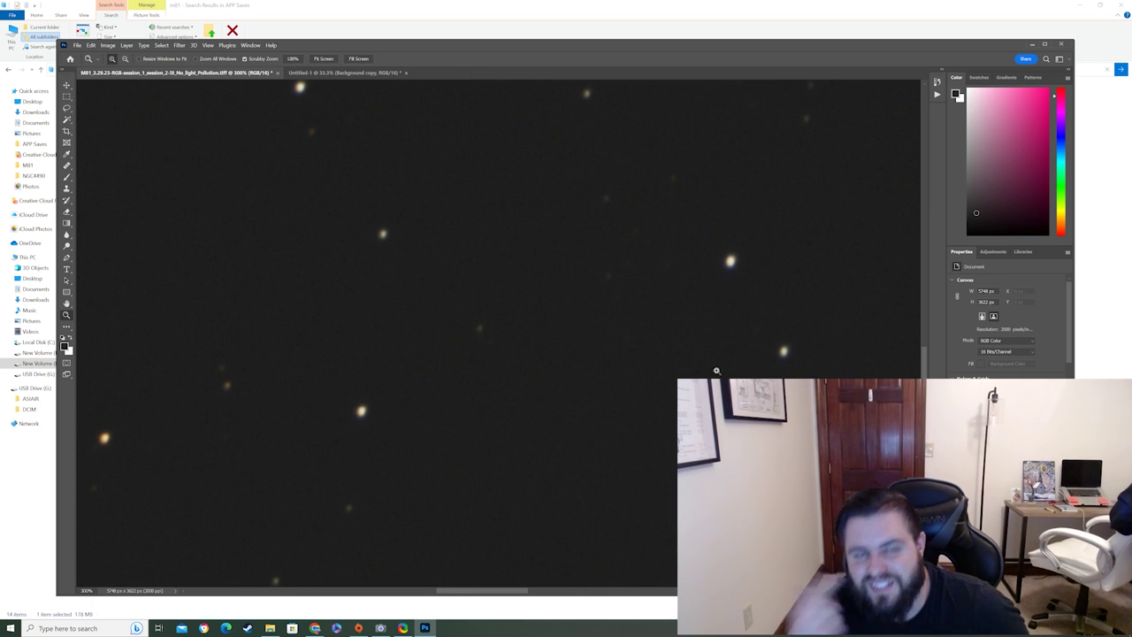
key(ctrl+0)
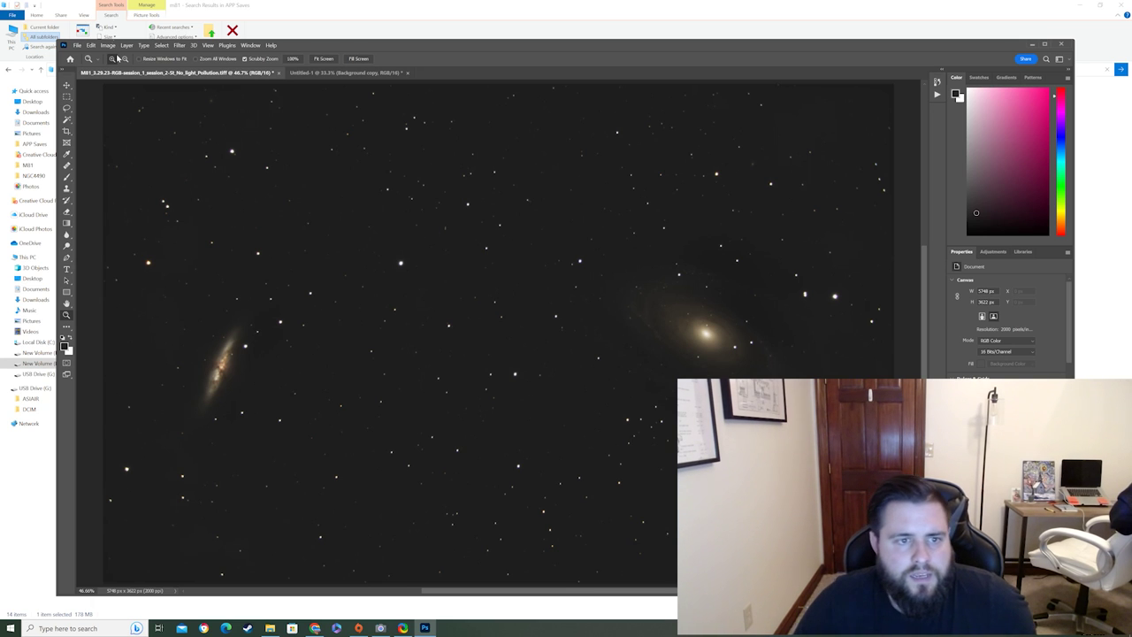
- Save a layered, uncompressed TIFF copy named "M81_3.29.23-RGB-session_1_session_2-St_No_light_Pollution copy Edited" in the APP Saves folder
click(77, 45)
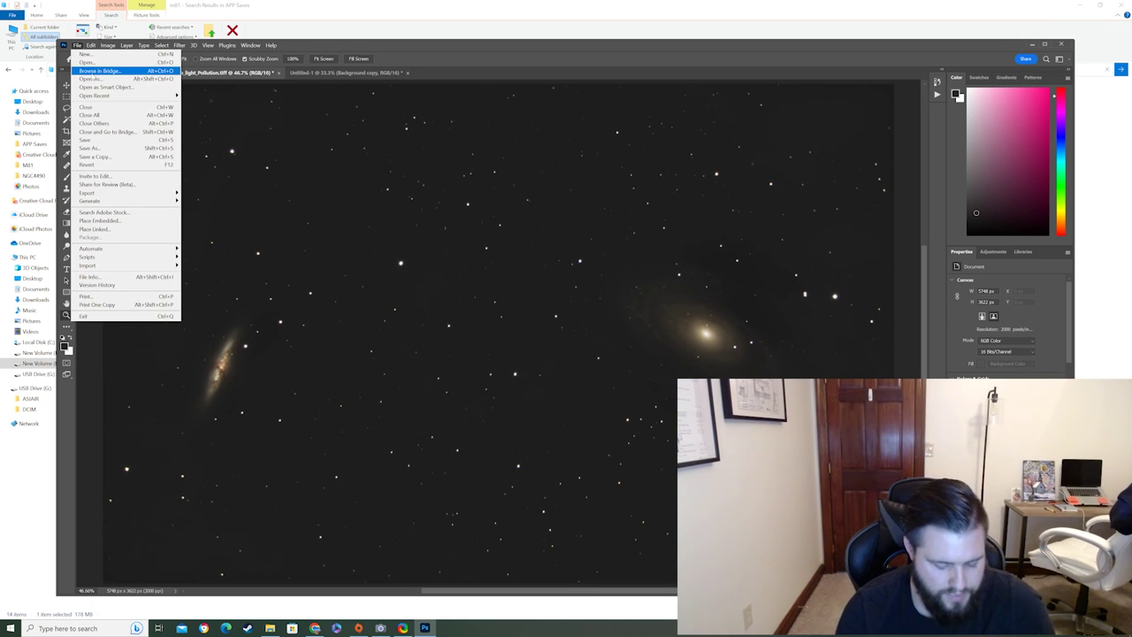
click(113, 156)
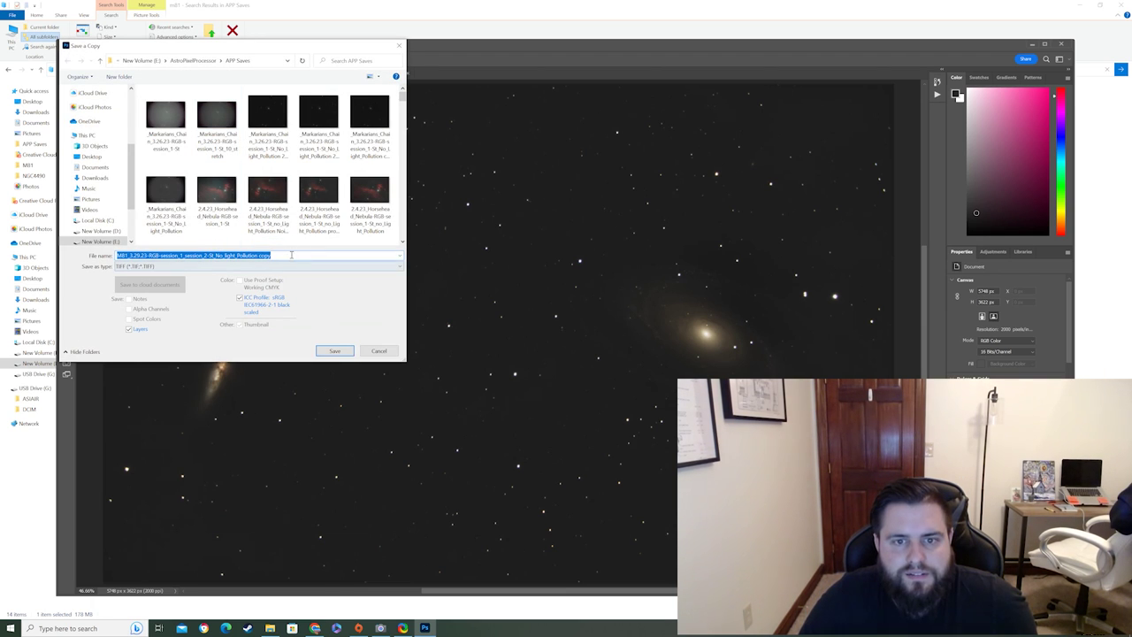
click(291, 255)
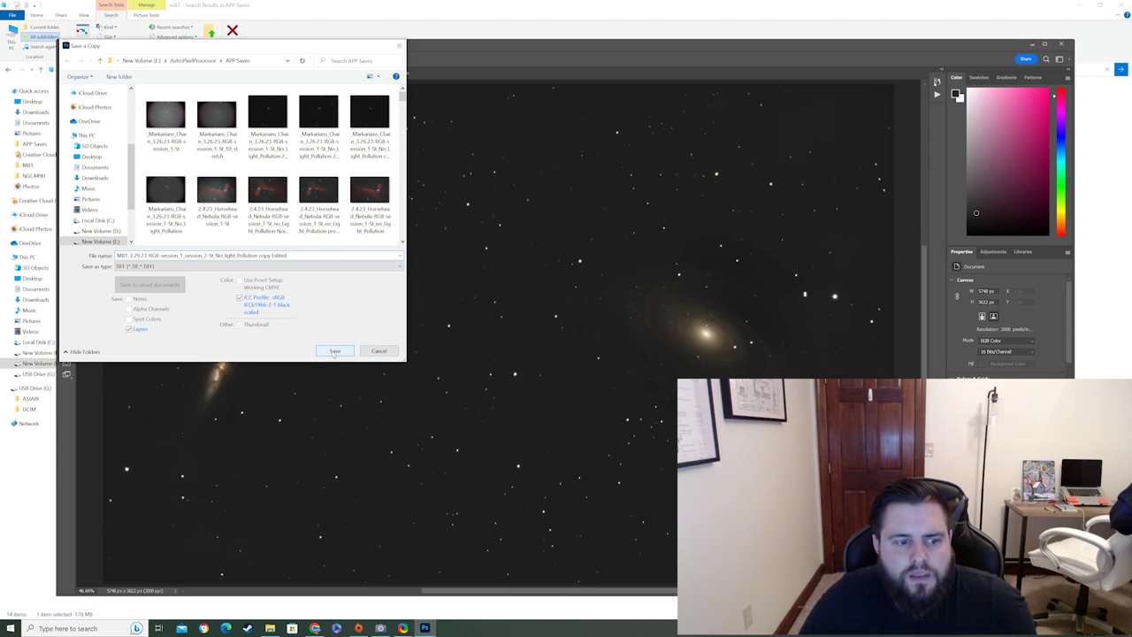
click(335, 351)
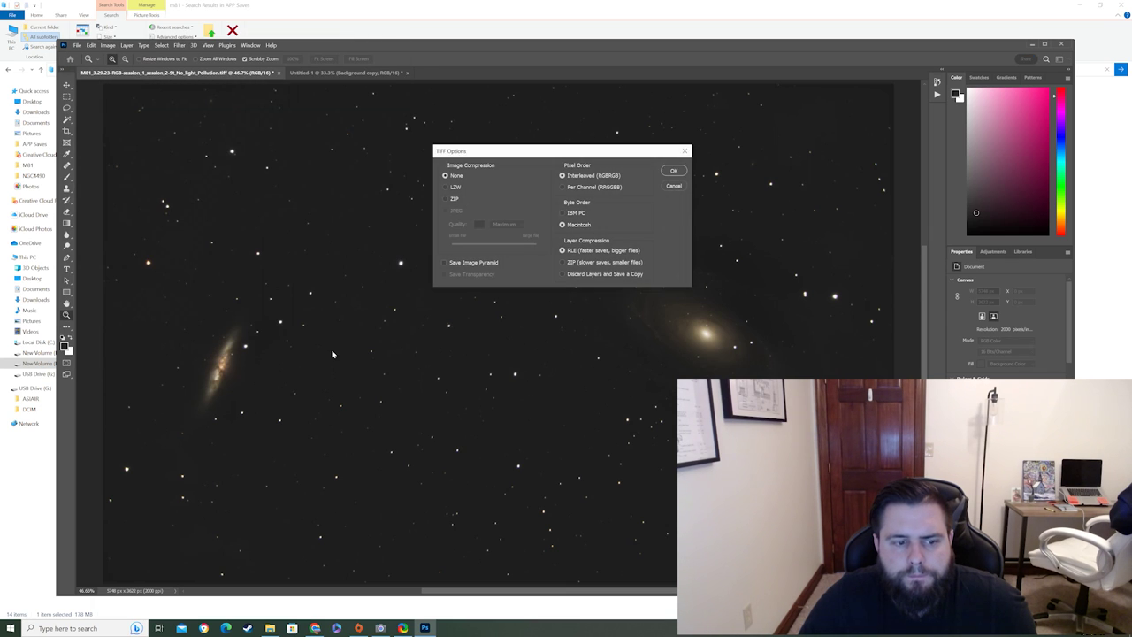
click(674, 172)
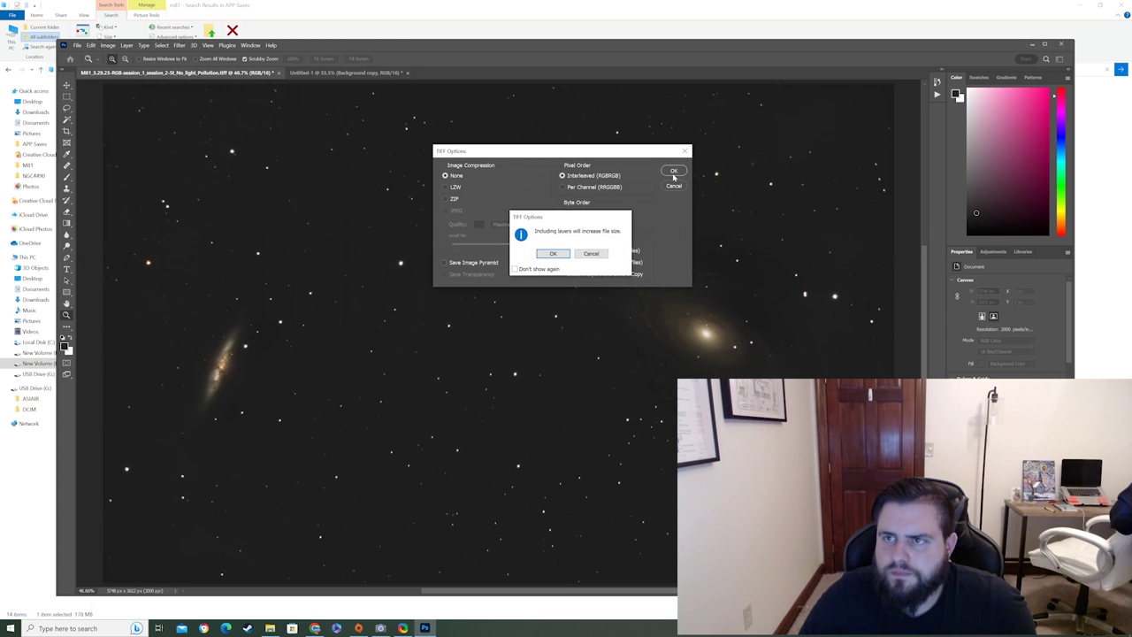
click(555, 253)
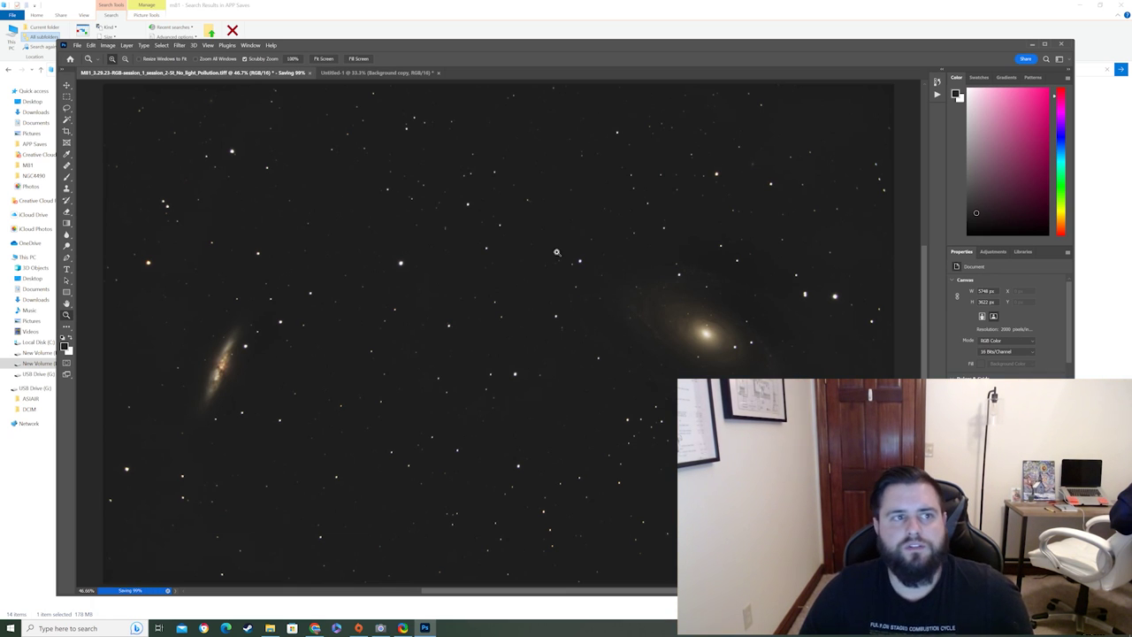
- Minimise Photoshop and the file explorer, switch to PixInsight and dismiss its temporary folders warning
click(1031, 44)
click(1079, 6)
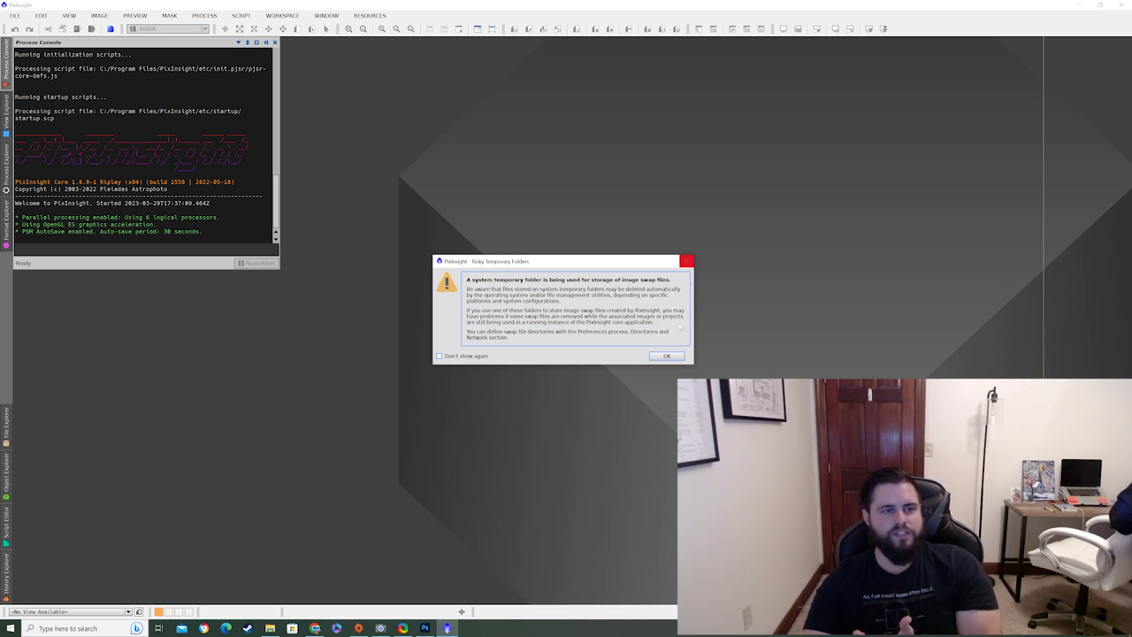
click(687, 262)
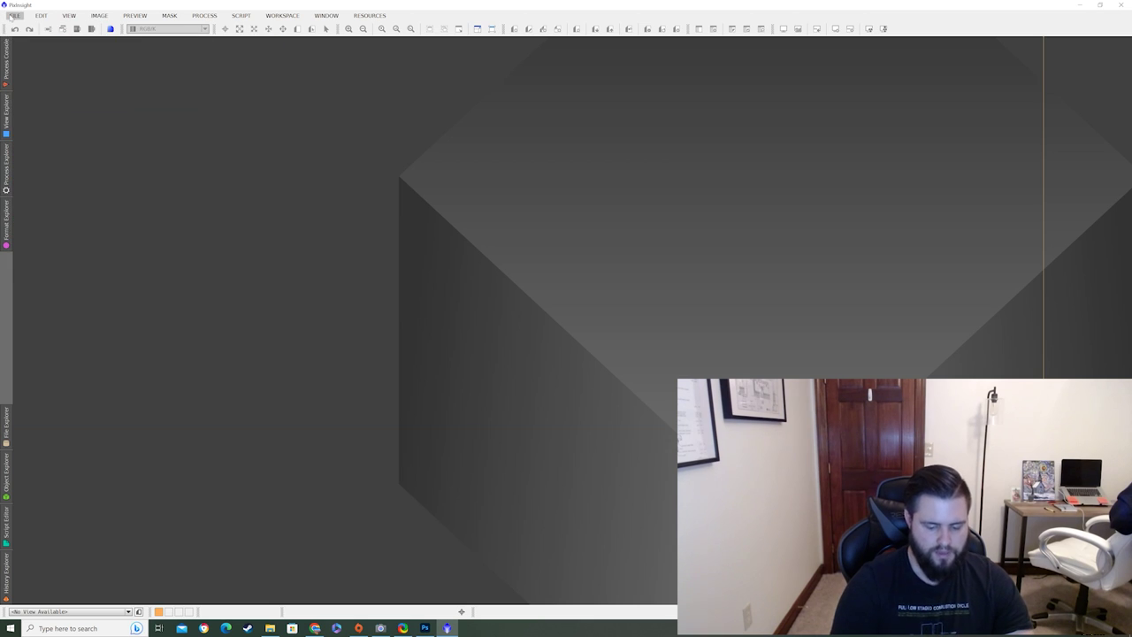
- Search APP Saves for "m81", open the TIFF copy ending in "Edited", and move its image window to the middle of the workspace
click(14, 16)
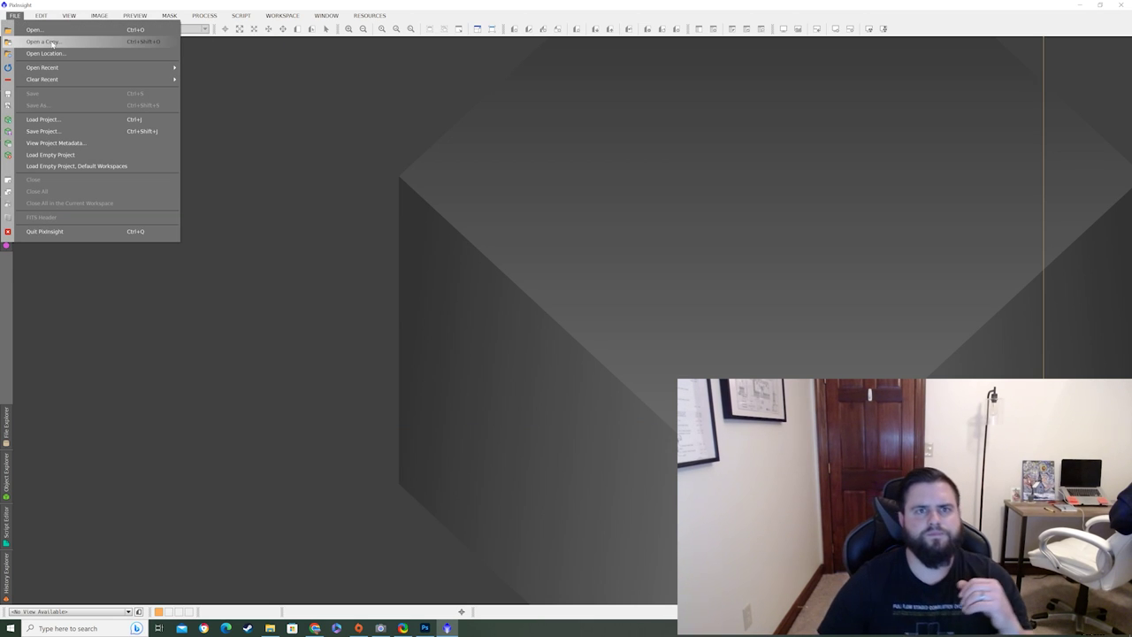
click(52, 31)
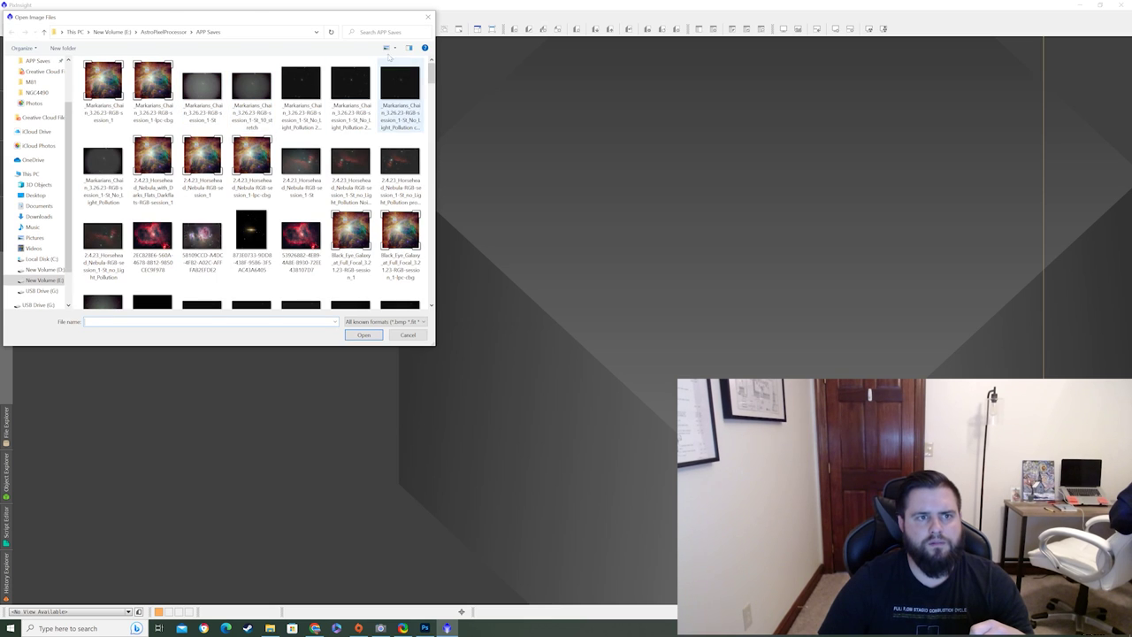
click(384, 32)
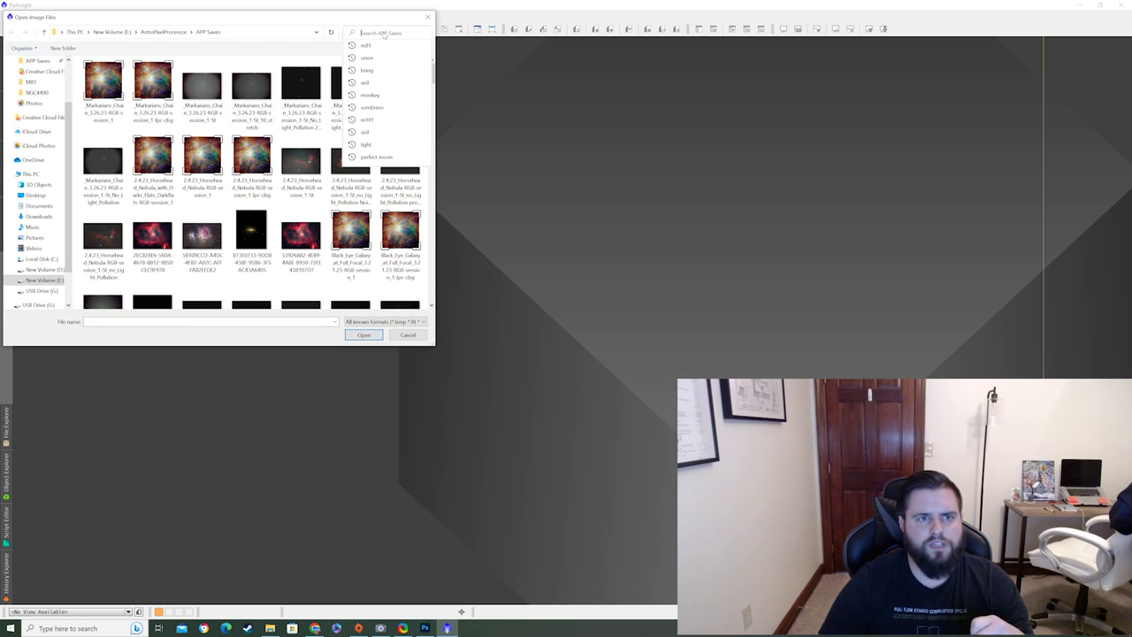
text(m81)
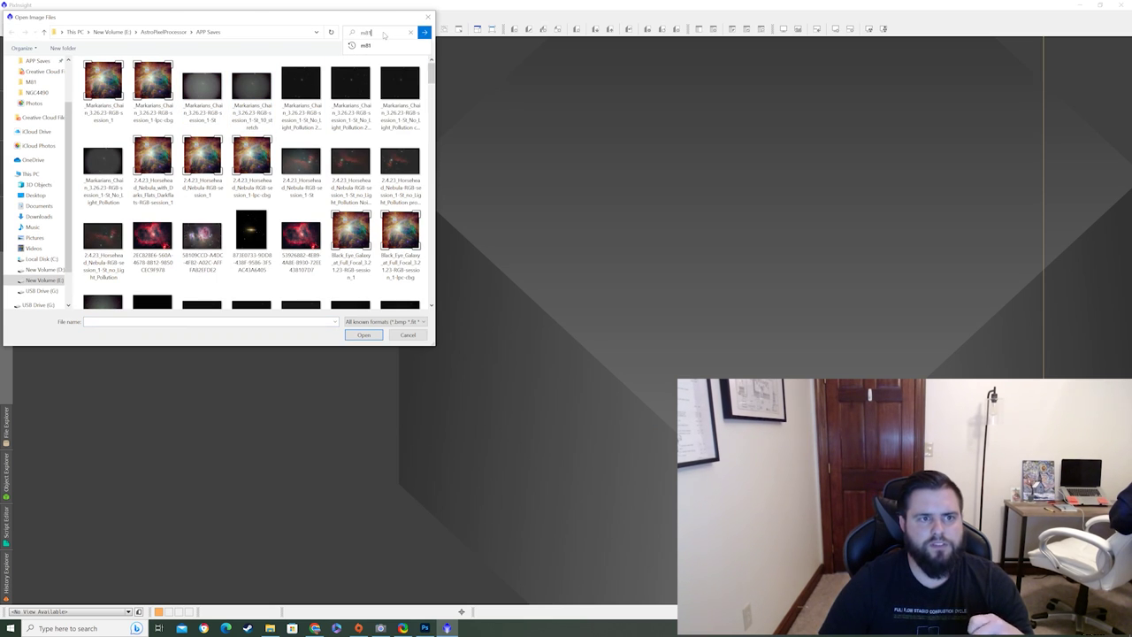
key(Return)
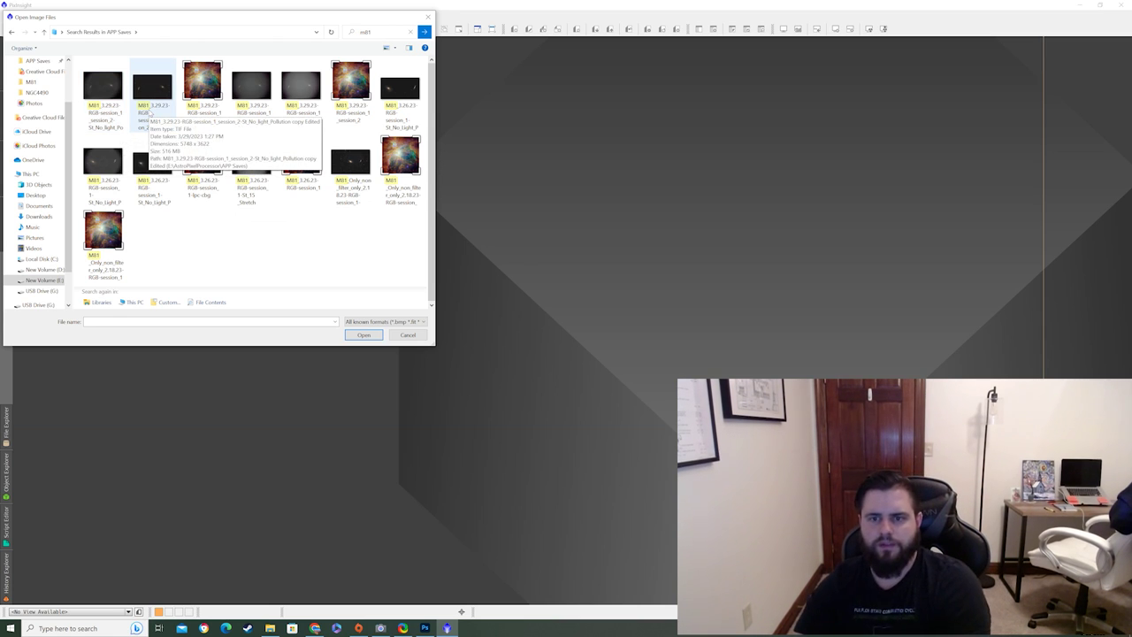
click(151, 112)
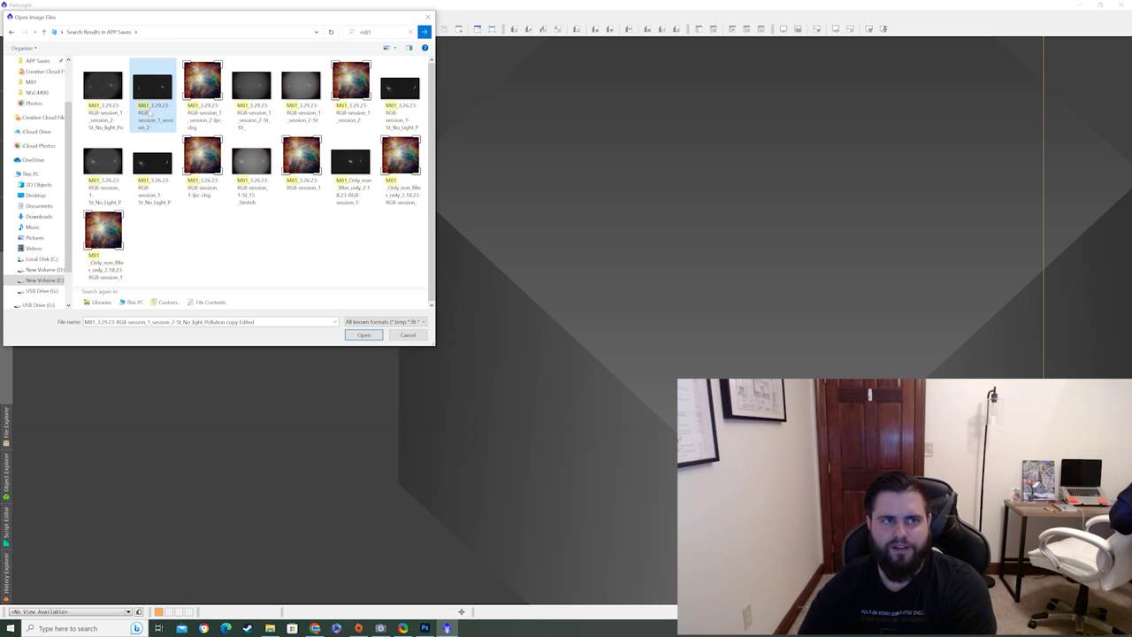
click(364, 335)
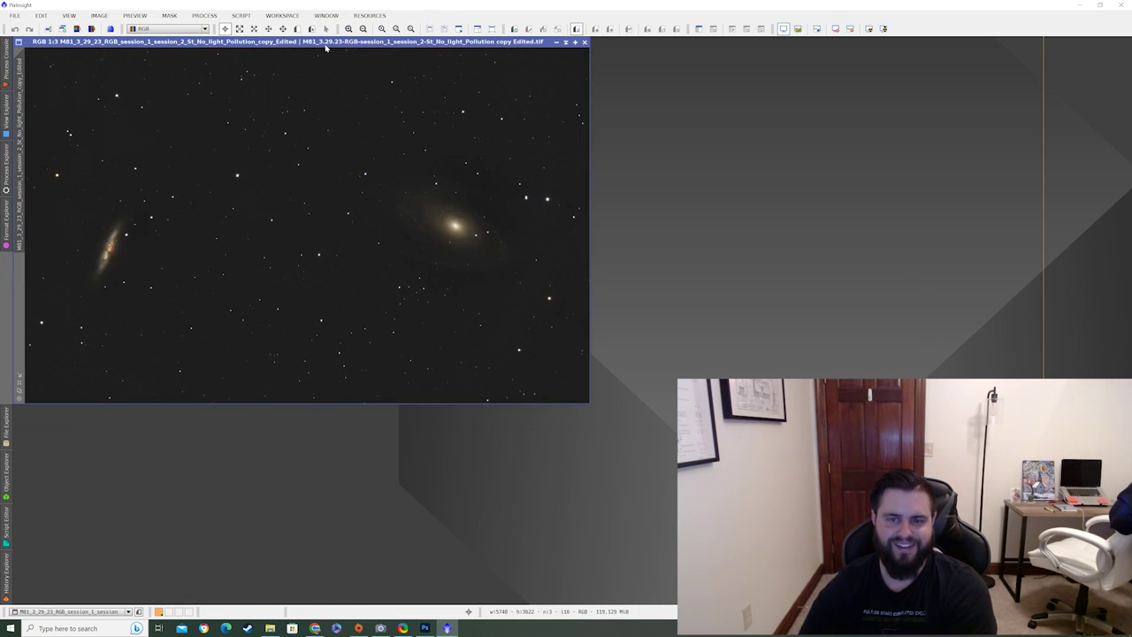
drag(326, 49, 630, 155)
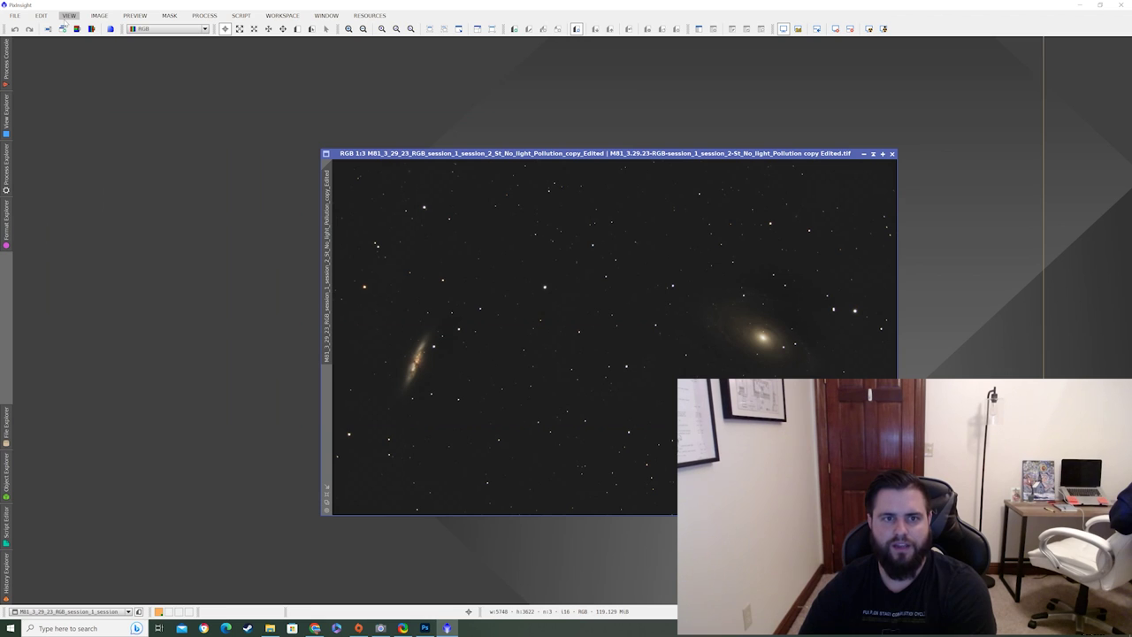
- Open the BlurXTerminator deconvolution process for the M81 image
click(15, 16)
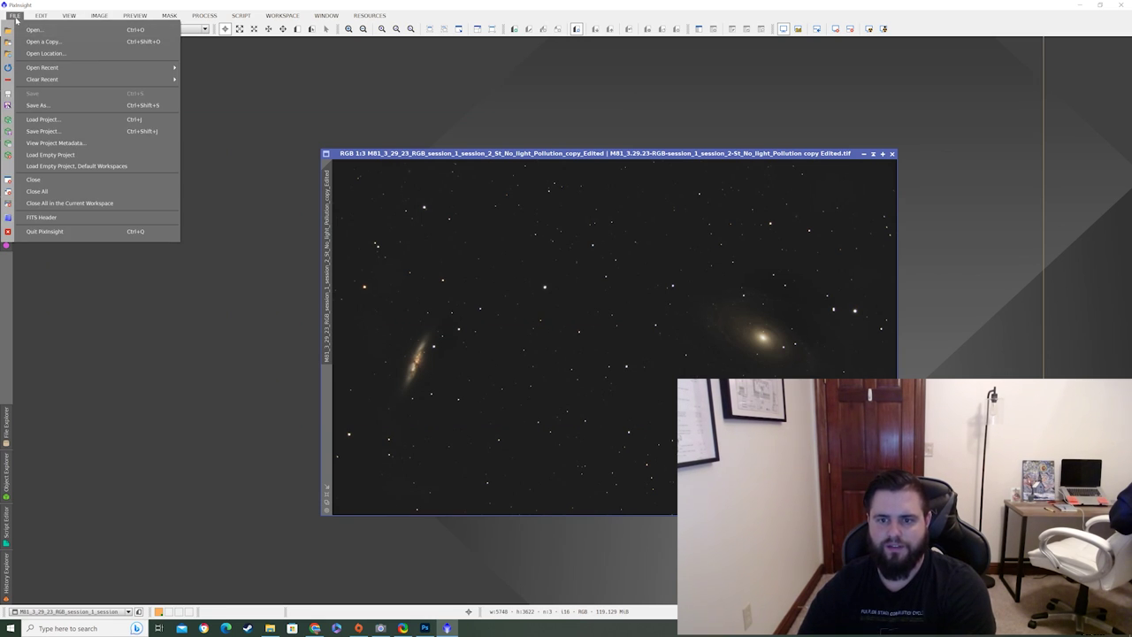
mouse_move(201, 18)
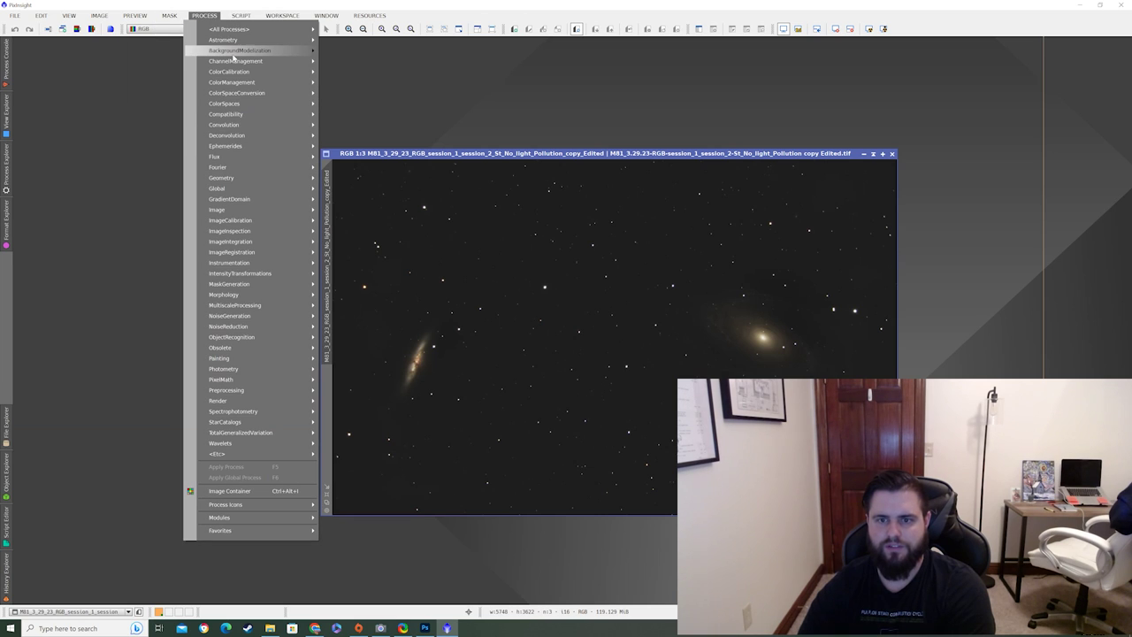
mouse_move(251, 138)
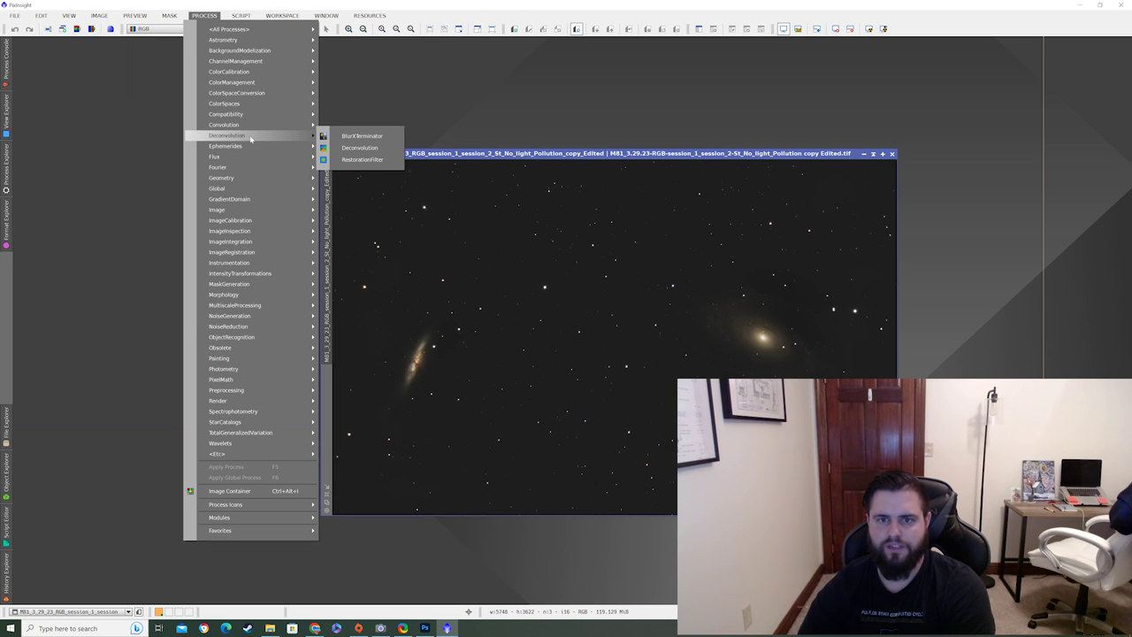
click(364, 136)
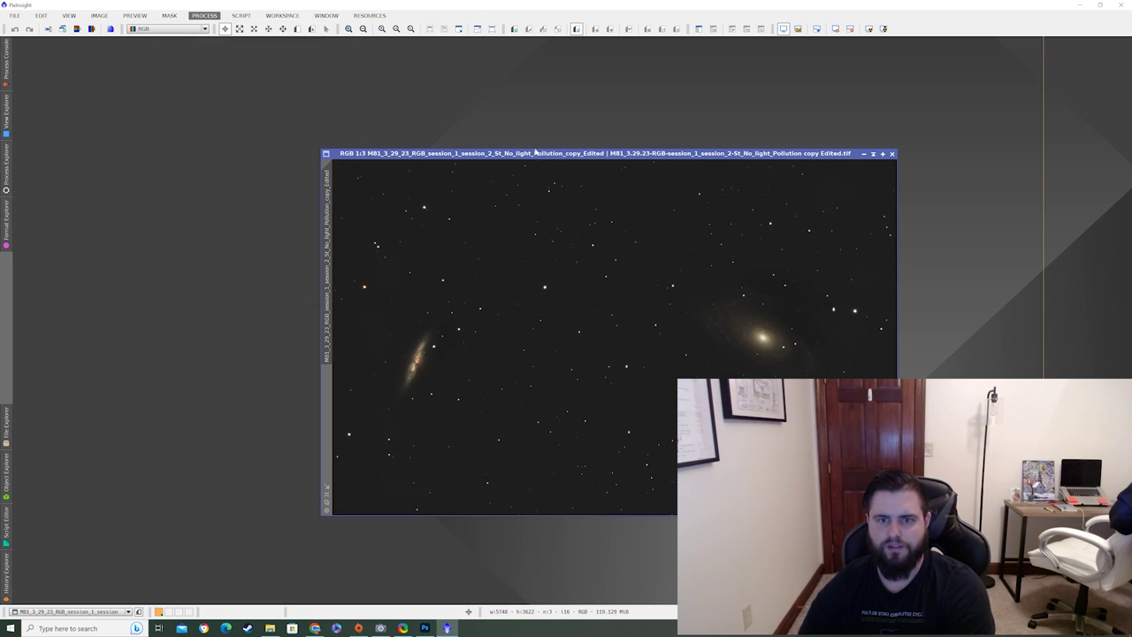
- Examine the sharpness of the M81 galaxy core and its surrounding stars up close
scroll(876, 323, down, 1)
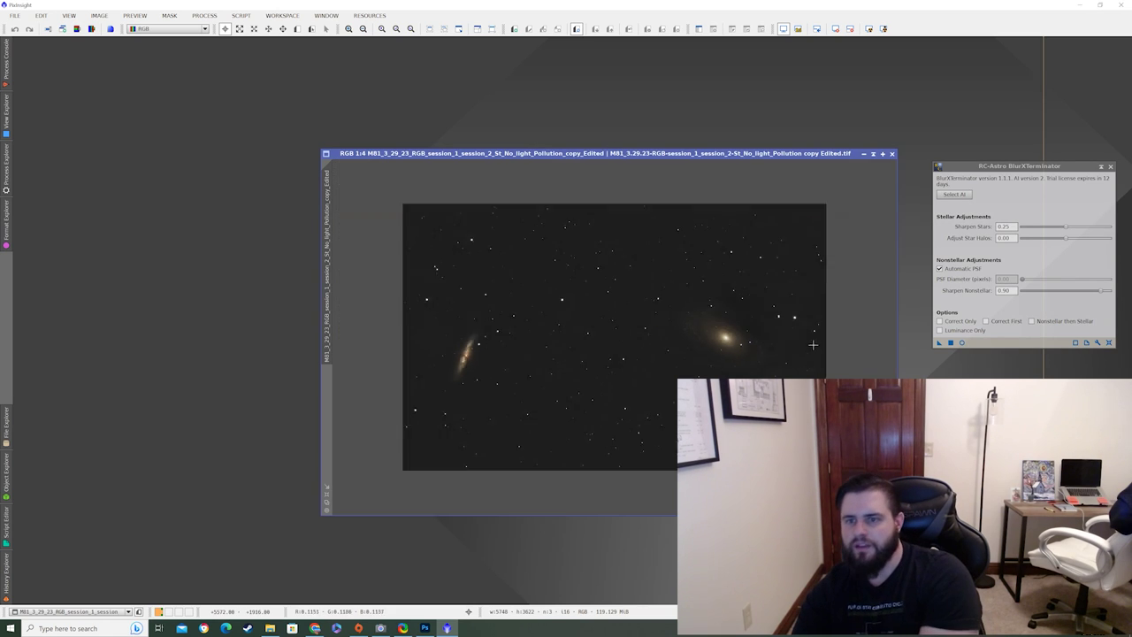
scroll(798, 350, up, 4)
scroll(798, 350, down, 1)
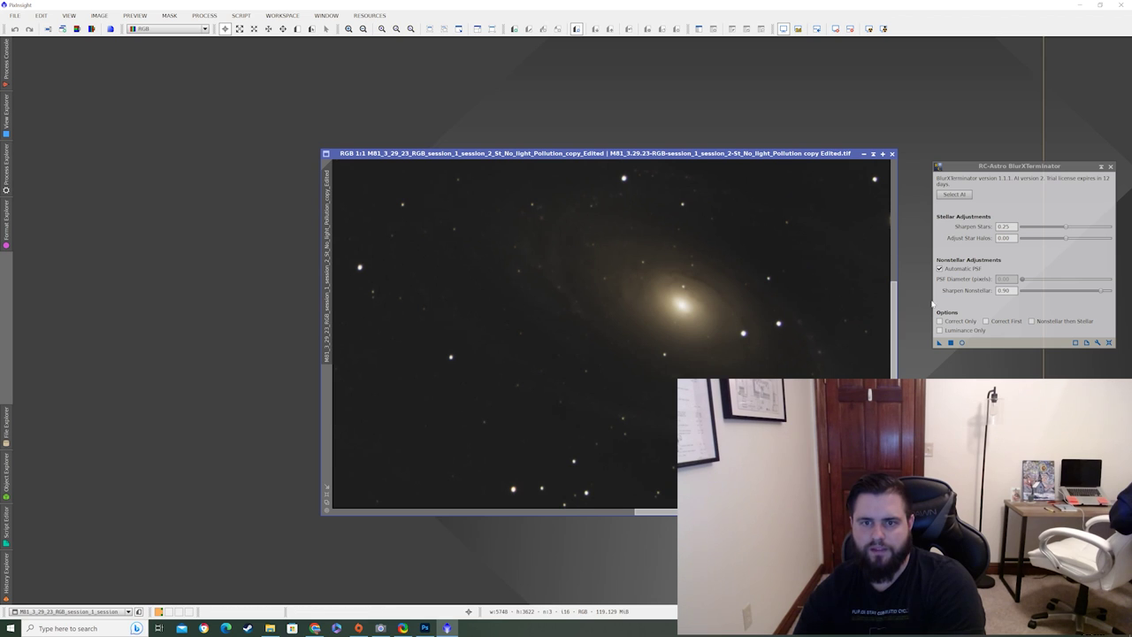
scroll(895, 310, up, 2)
scroll(658, 332, up, 1)
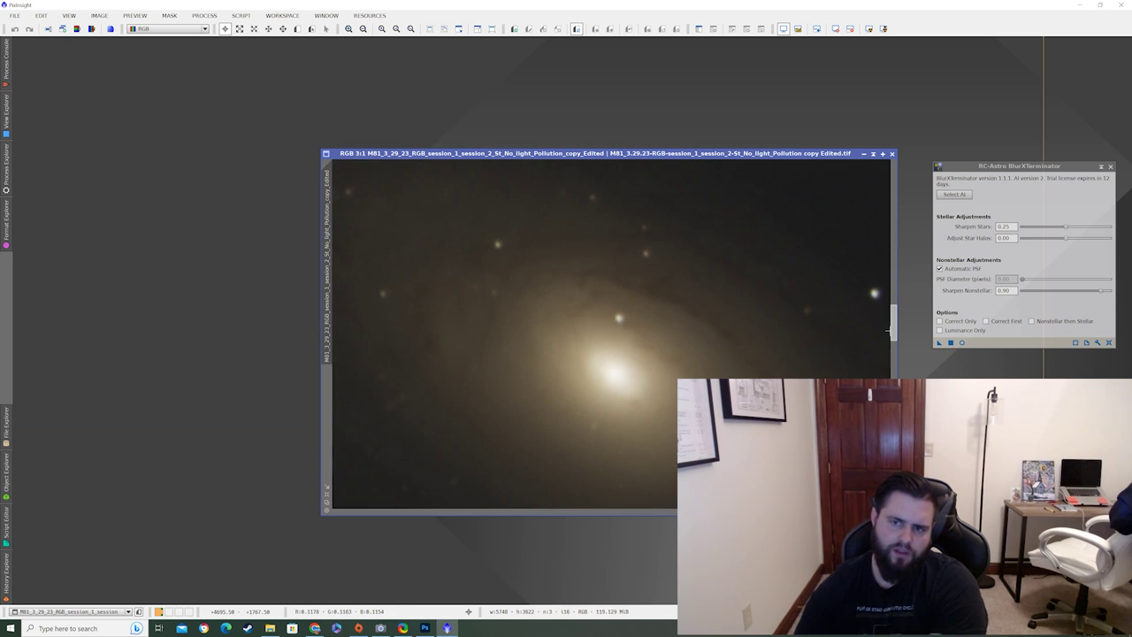
scroll(888, 331, down, 1)
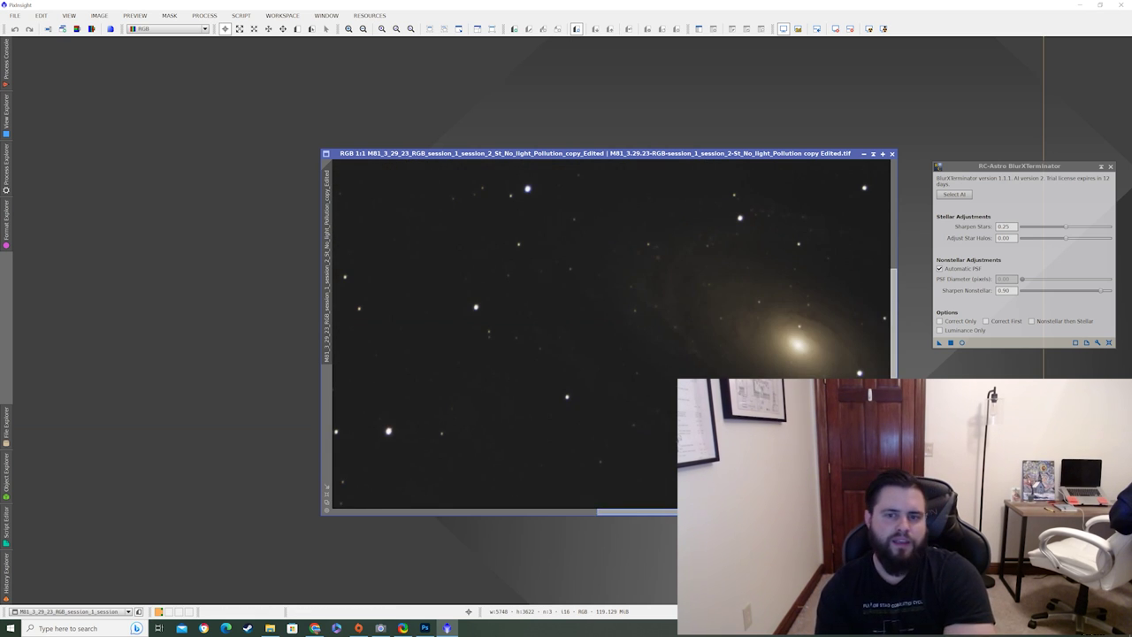
- Apply BlurXTerminator to the M81 image with Sharpen Stars 0.25, Sharpen Nonstellar 0.90 and Automatic PSF
scroll(611, 331, right, 3)
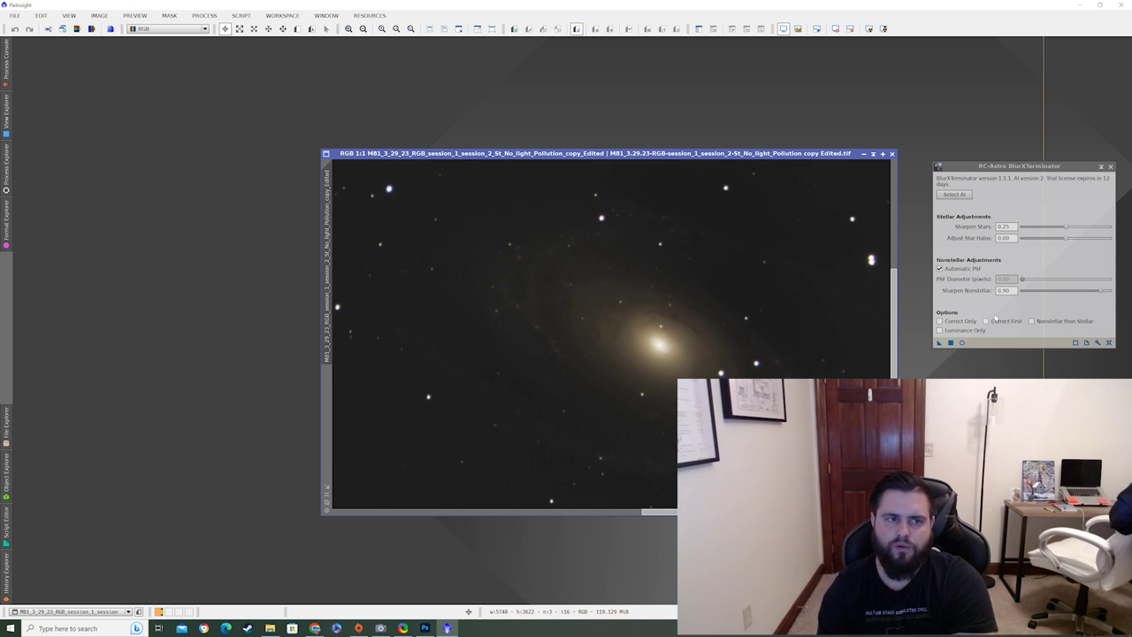
click(951, 343)
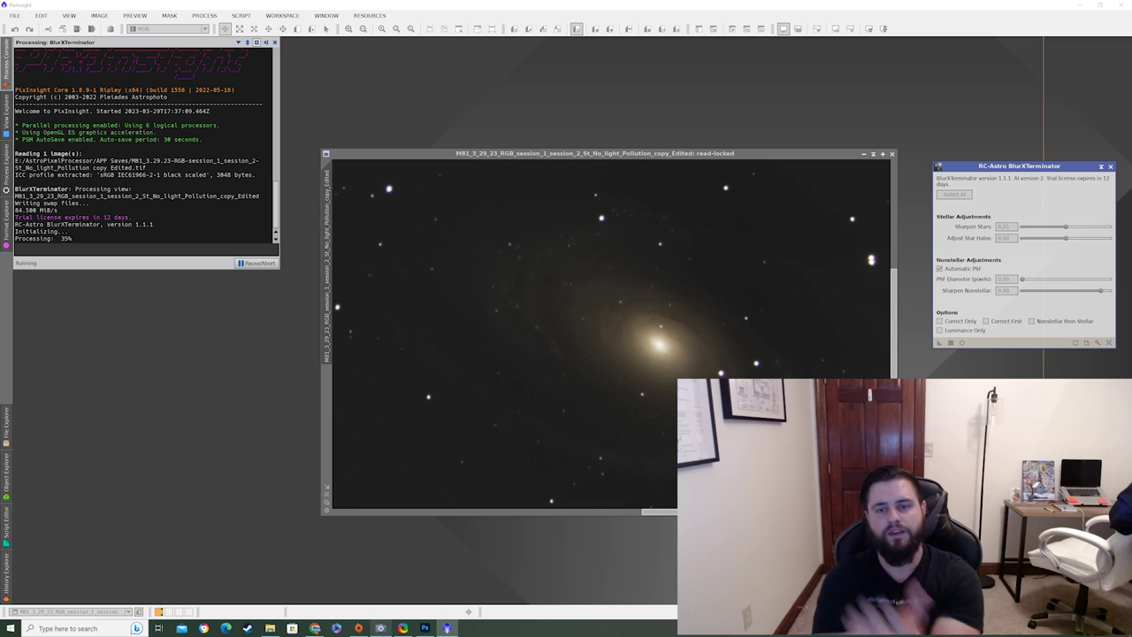
mouse_move(381, 628)
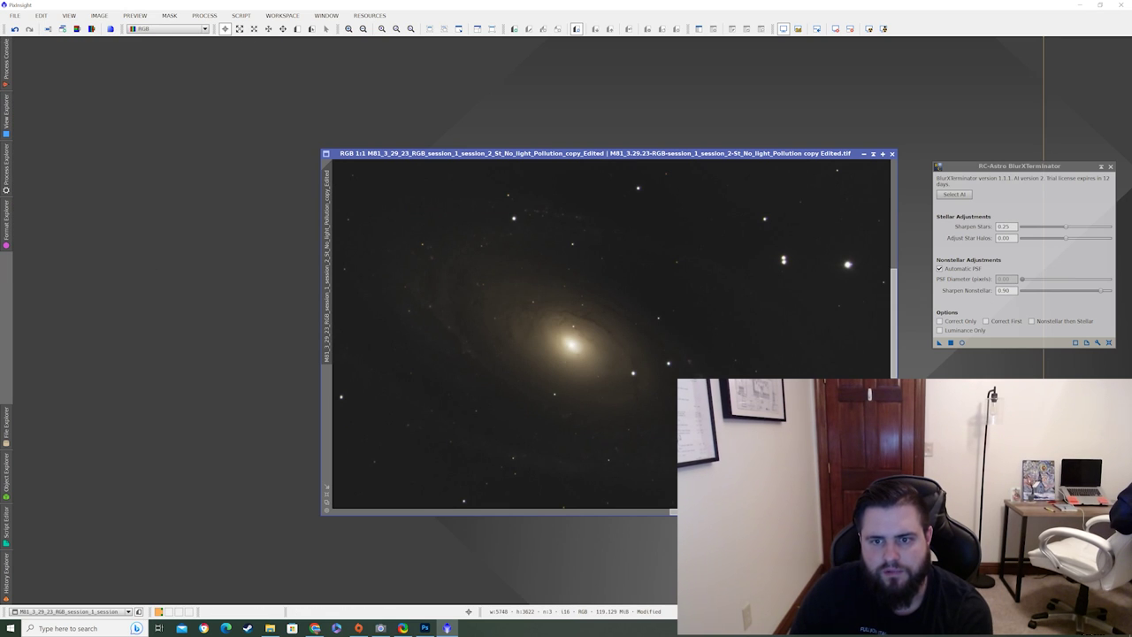
- Examine the M81 galaxy core, its spiral arms and the surrounding stars at several magnifications after the BlurXTerminator run
mouse_move(672, 508)
mouse_down()
mouse_move(385, 494)
mouse_move(674, 506)
mouse_up()
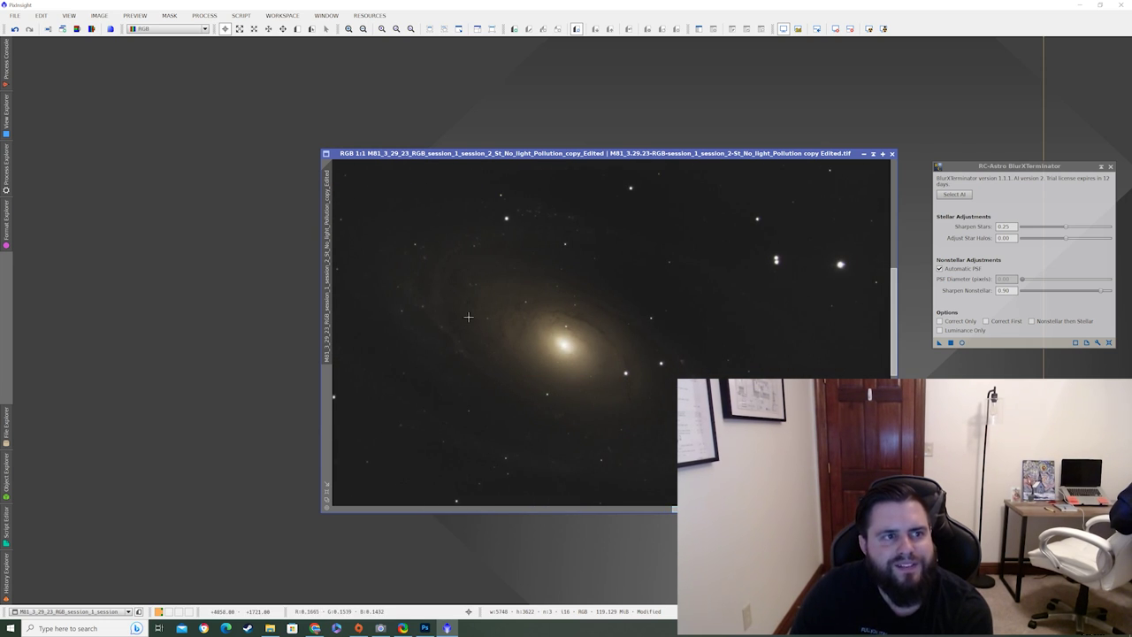
scroll(468, 317, up, 2)
scroll(468, 316, down, 3)
scroll(725, 331, down, 2)
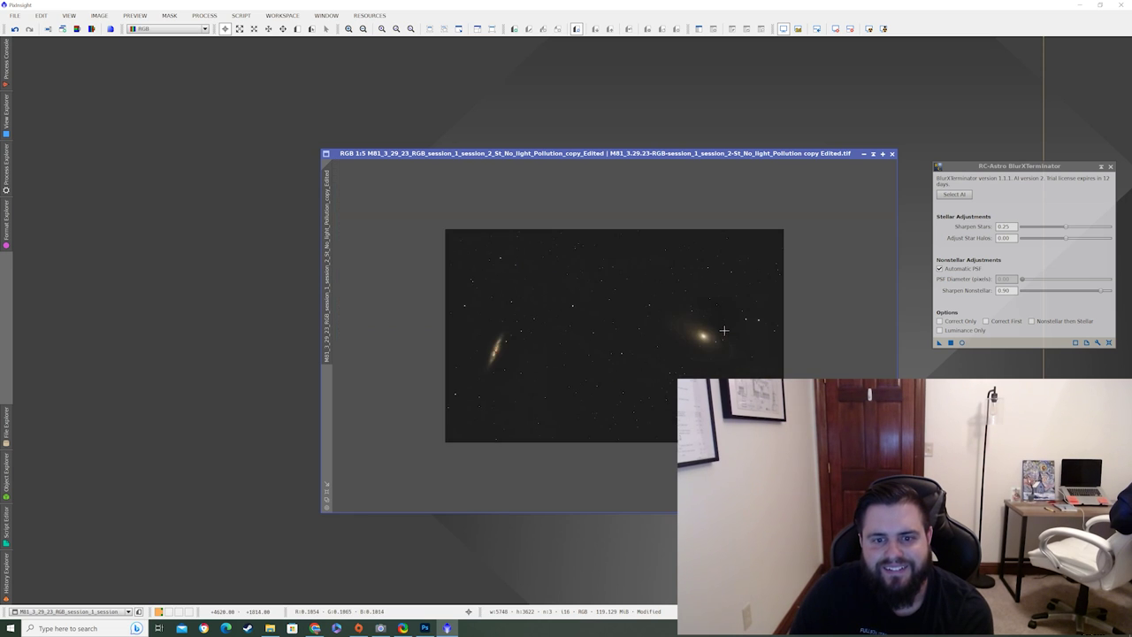
scroll(737, 335, up, 4)
scroll(753, 334, down, 1)
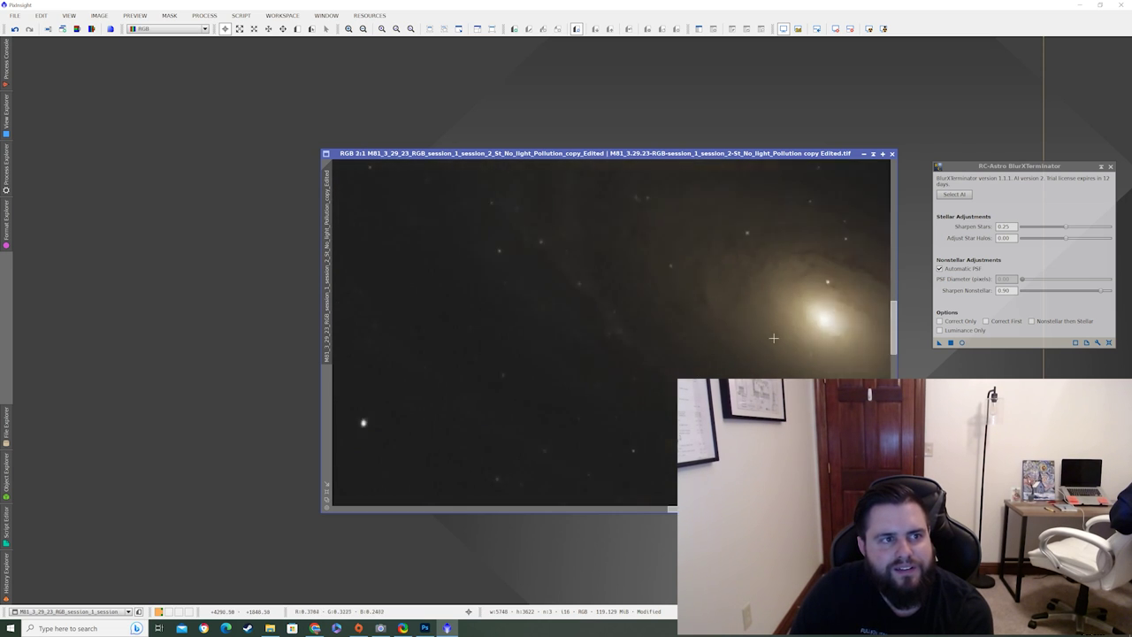
scroll(775, 338, down, 1)
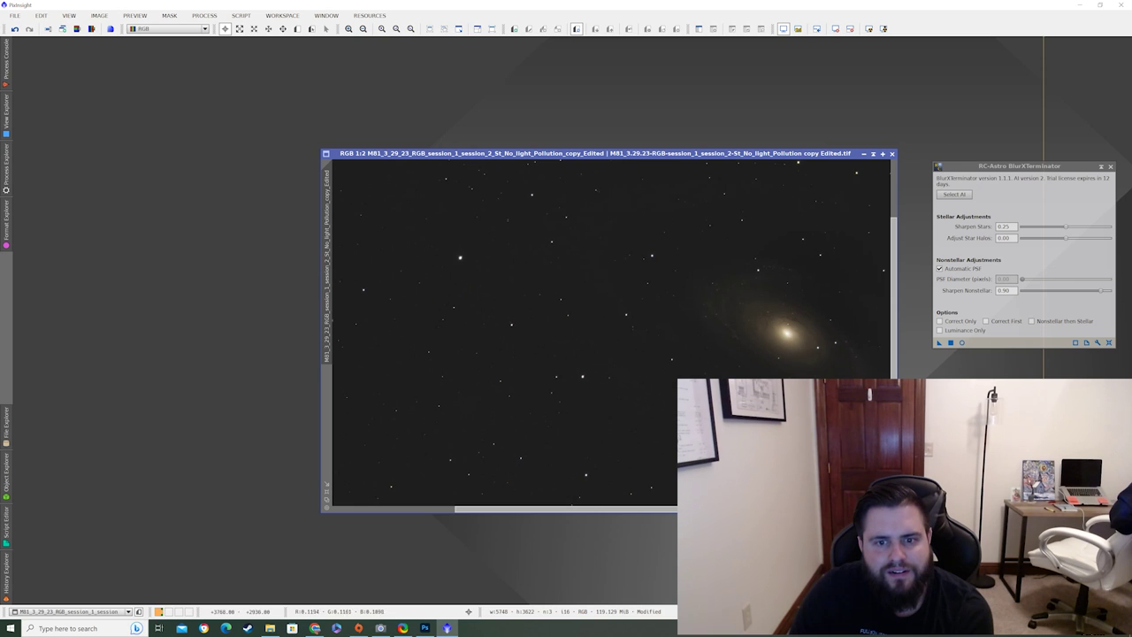
drag(775, 338, 671, 338)
scroll(671, 339, up, 2)
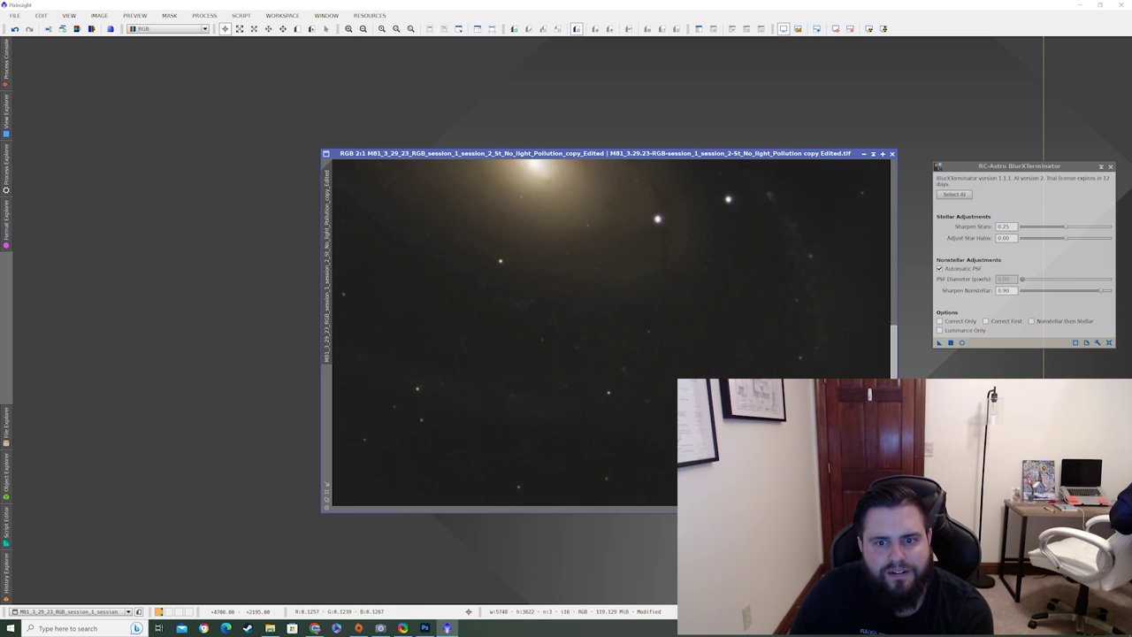
scroll(673, 336, down, 2)
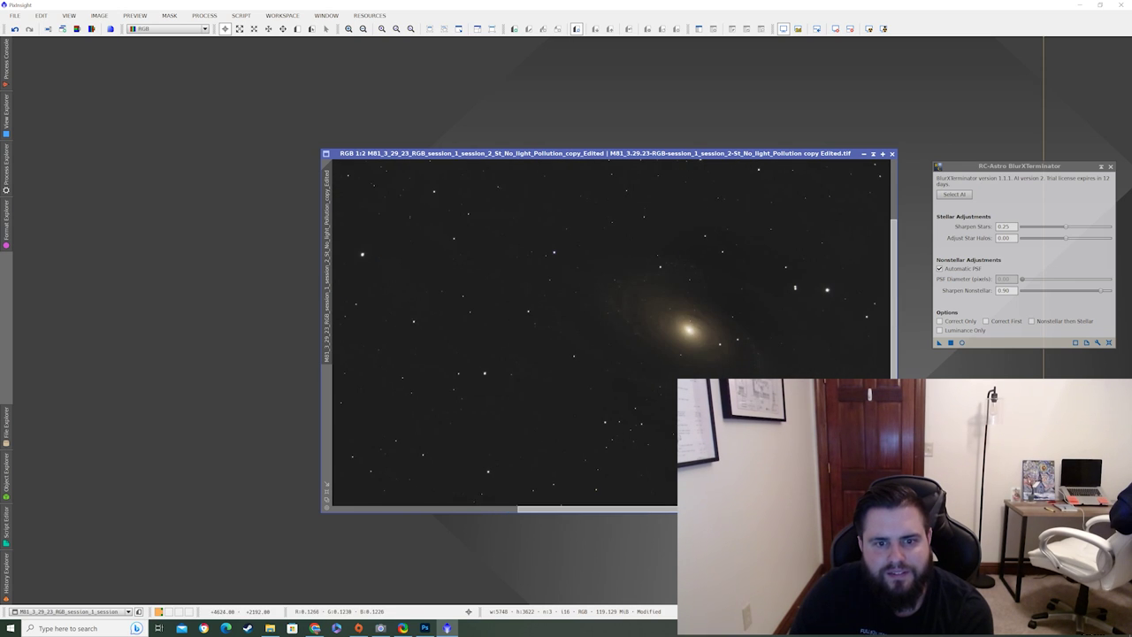
- Compare the M81 galaxy before and after BlurXTerminator by repeatedly undoing and redoing the process, leaving the sharpening applied
click(41, 16)
click(18, 63)
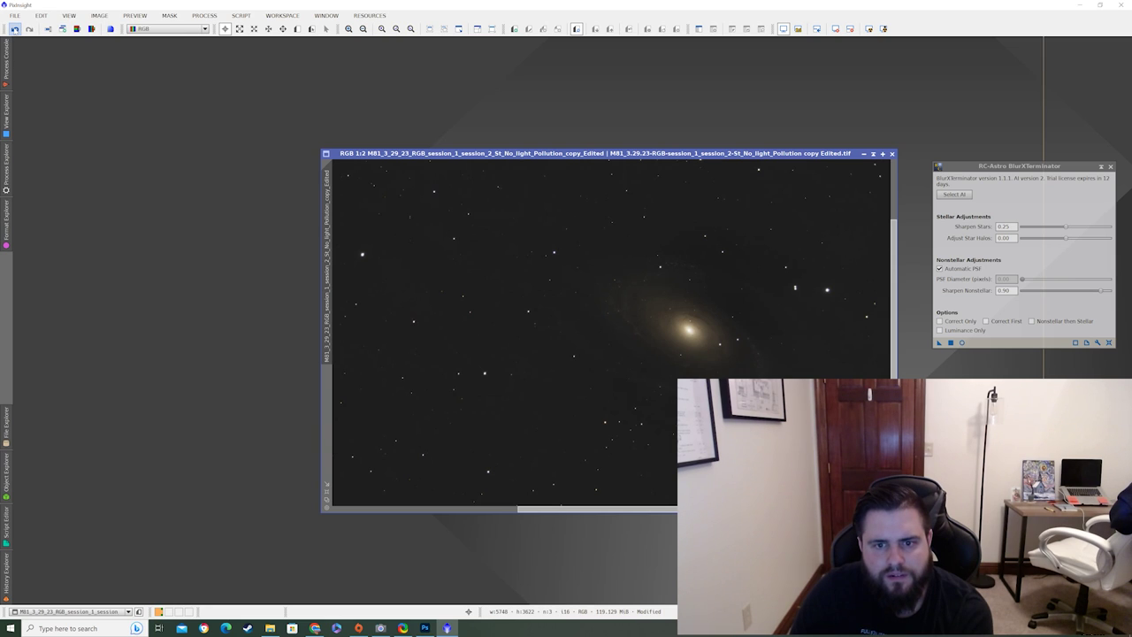
scroll(736, 320, up, 2)
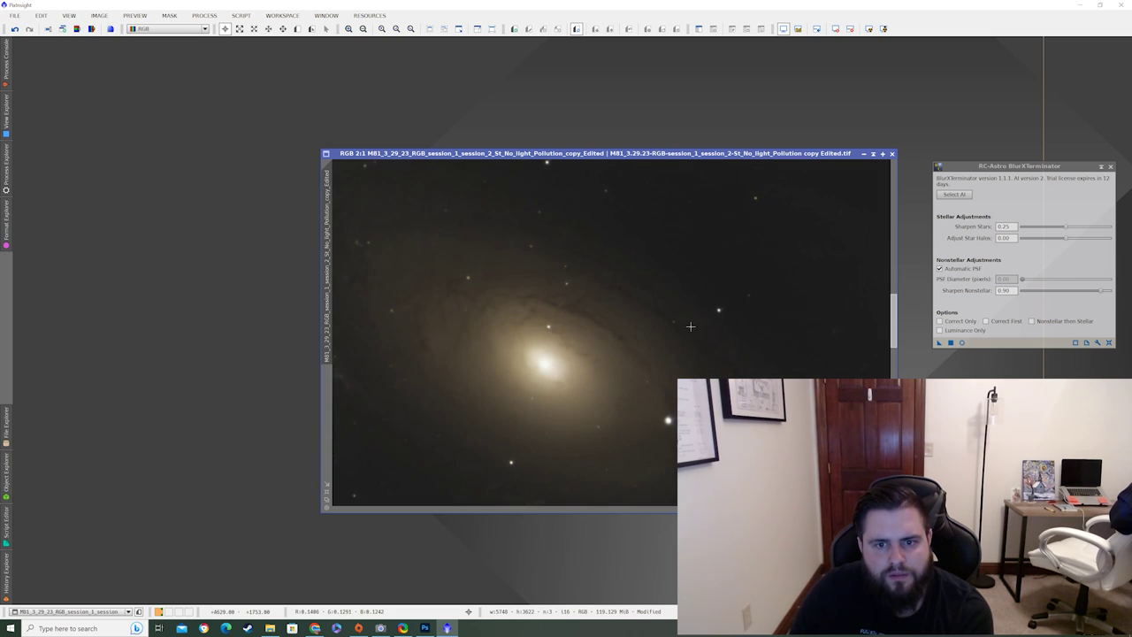
scroll(691, 326, down, 1)
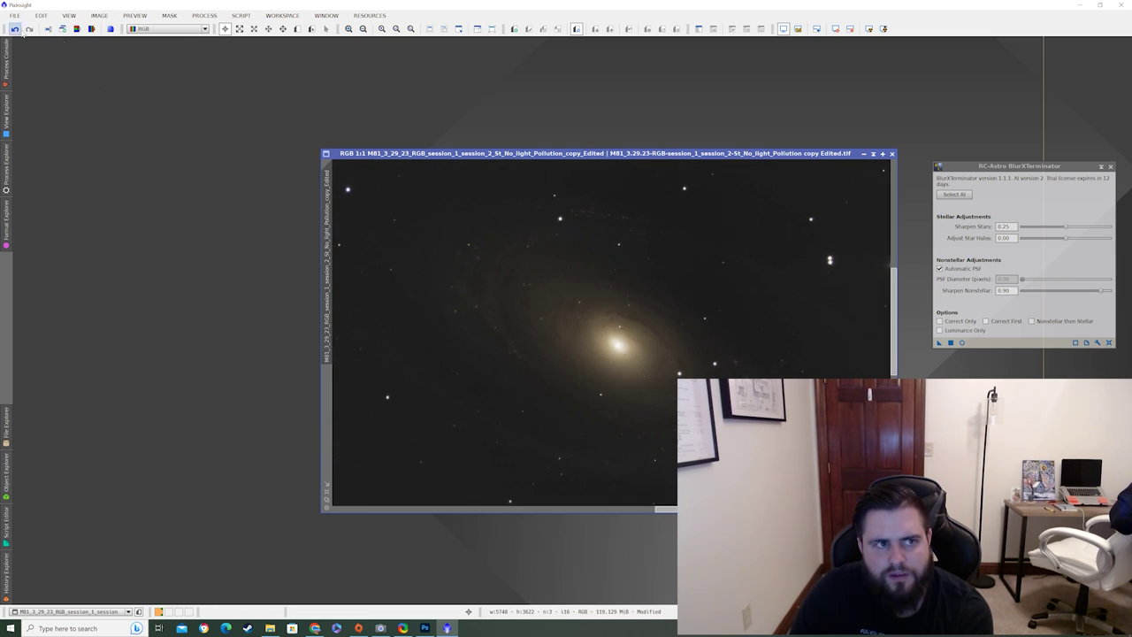
click(14, 29)
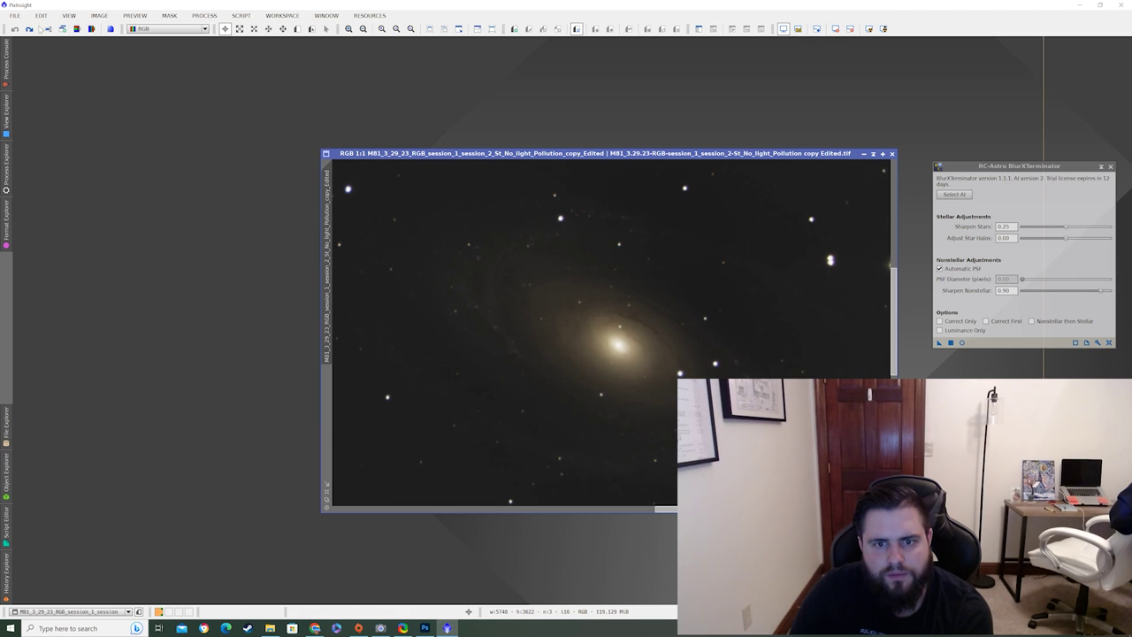
click(29, 28)
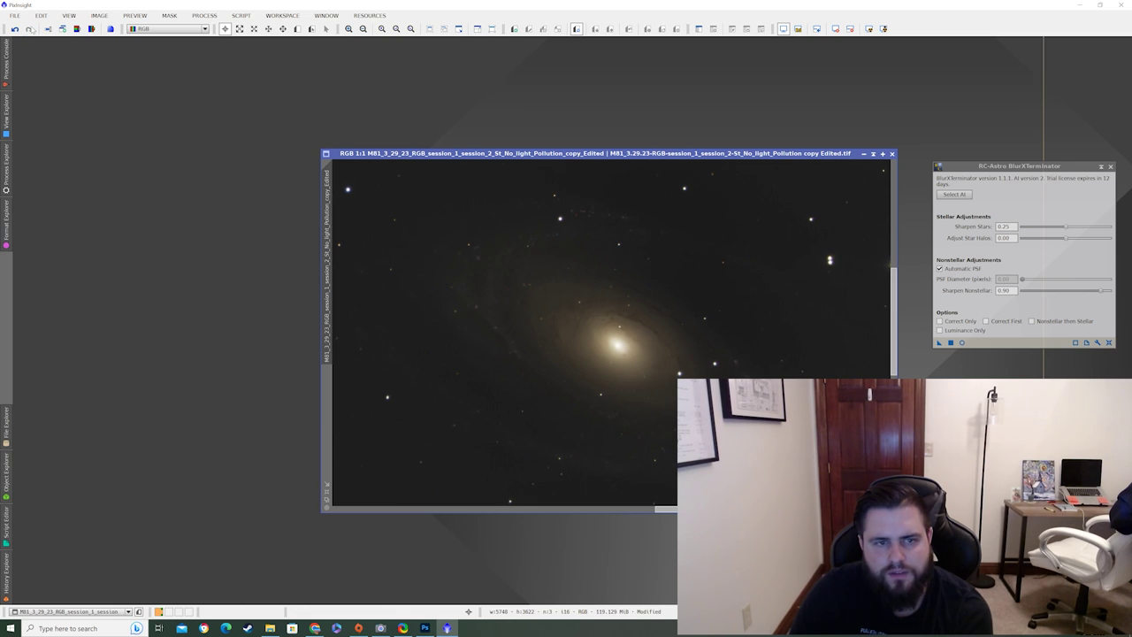
click(14, 28)
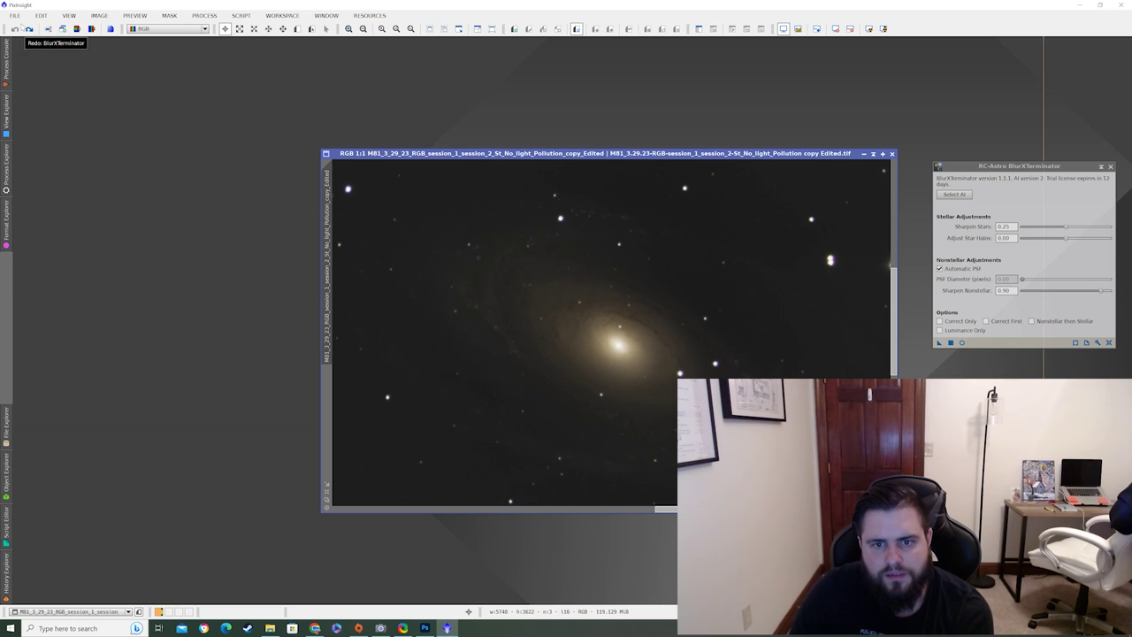
click(29, 29)
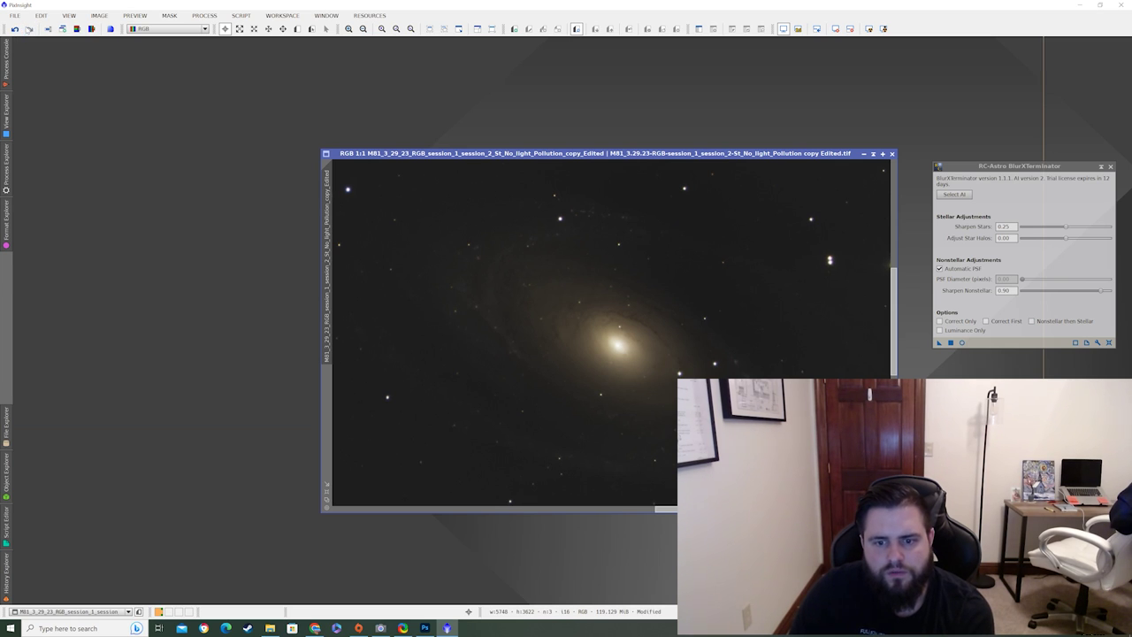
click(15, 29)
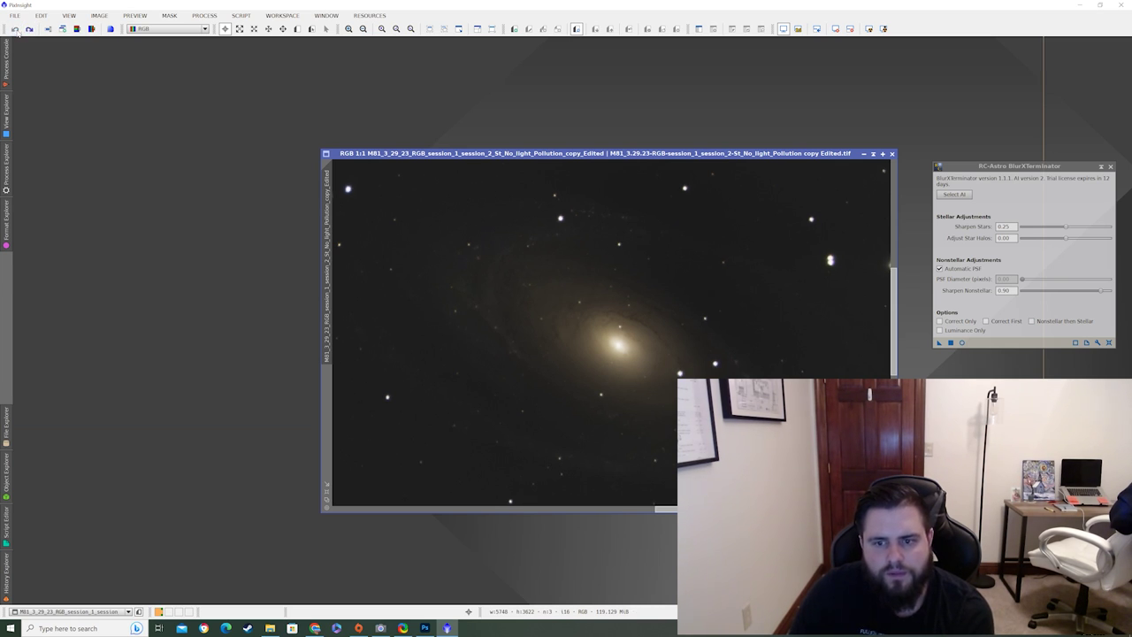
click(29, 28)
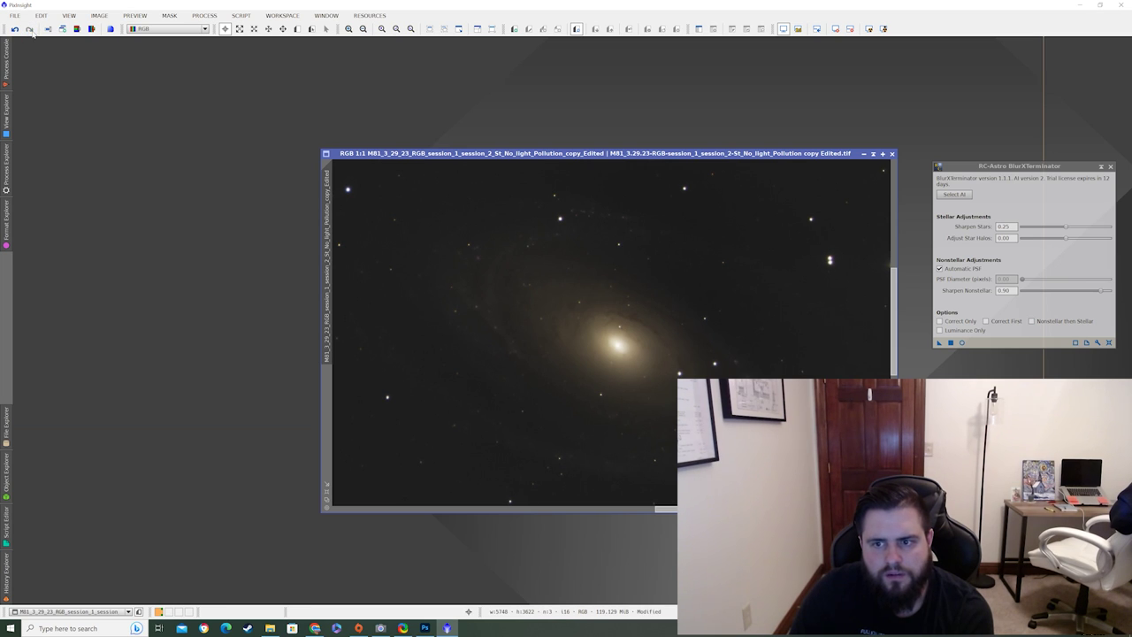
click(15, 30)
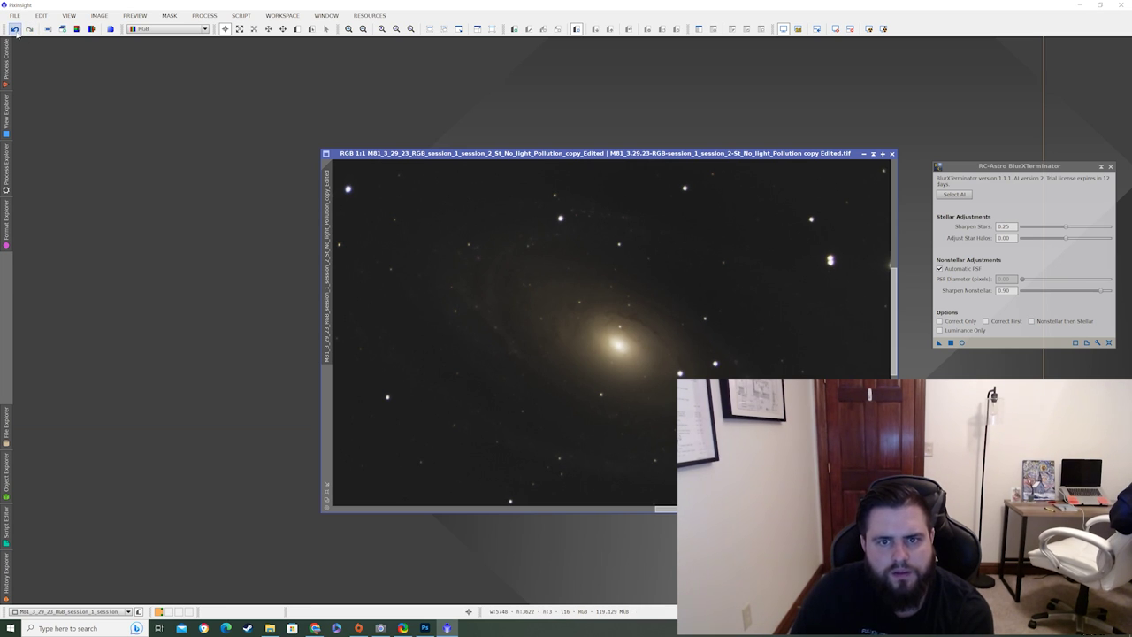
click(29, 30)
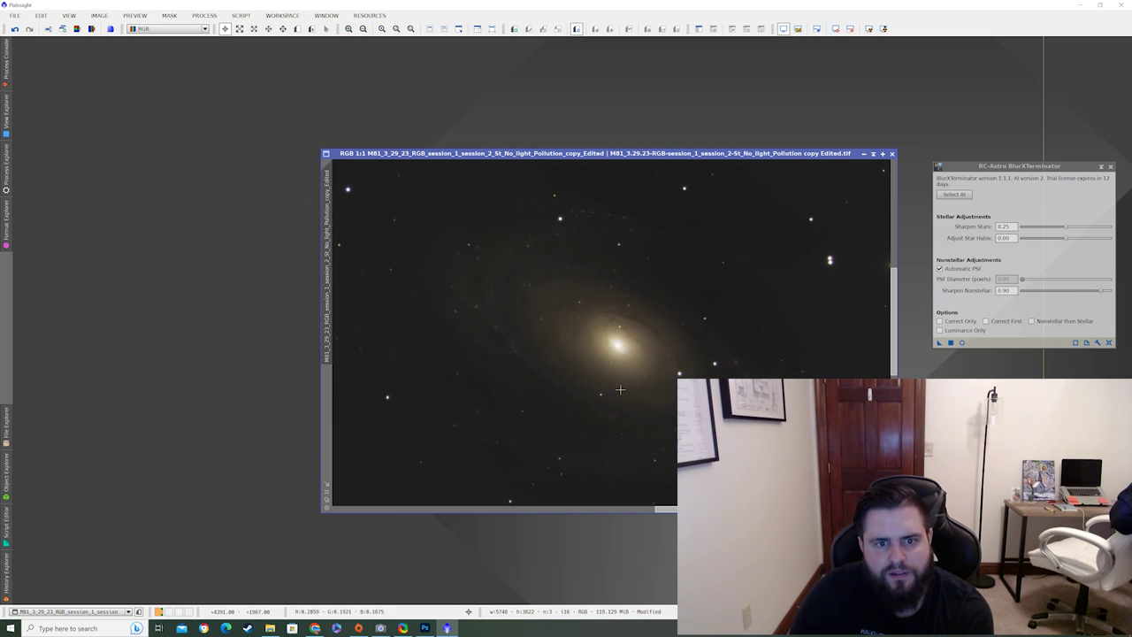
scroll(629, 372, up, 2)
scroll(628, 372, down, 2)
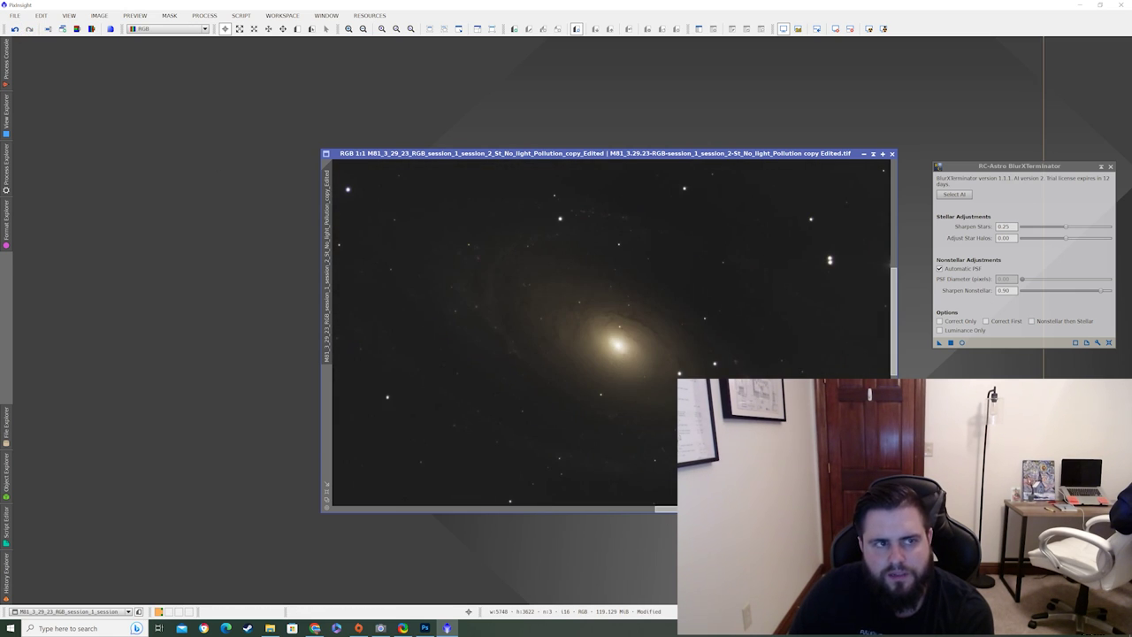
- Compare the elongated galaxy beside M81 with and without BlurXTerminator by undoing and redoing it, ending with the sharpening applied
scroll(628, 372, down, 2)
scroll(426, 406, up, 3)
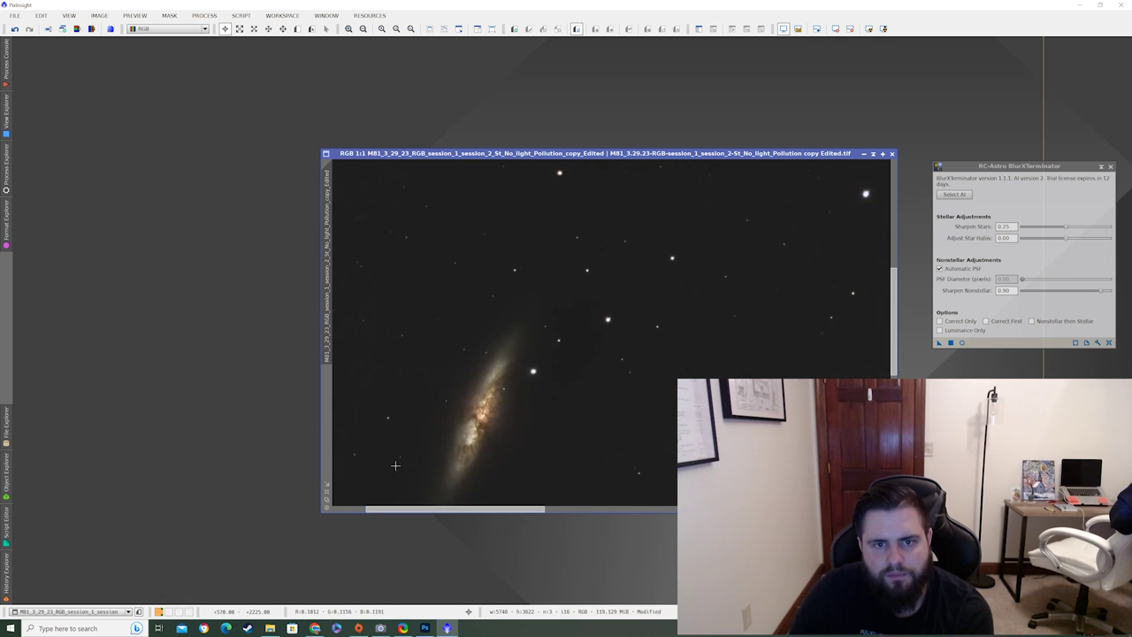
scroll(426, 406, down, 1)
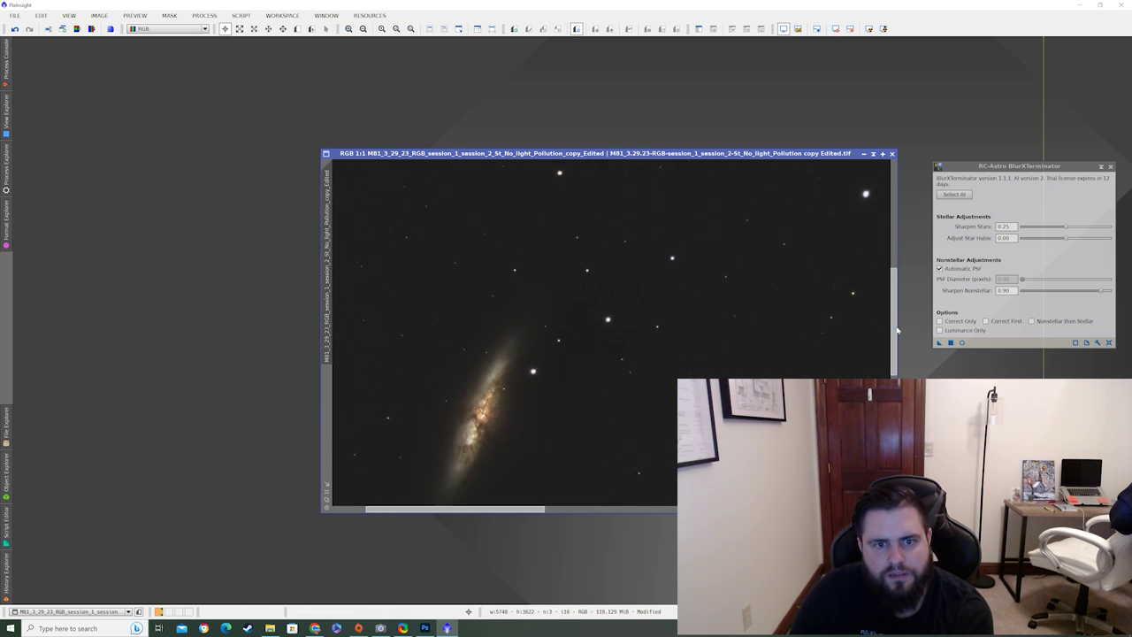
scroll(897, 340, down, 2)
scroll(897, 341, down, 3)
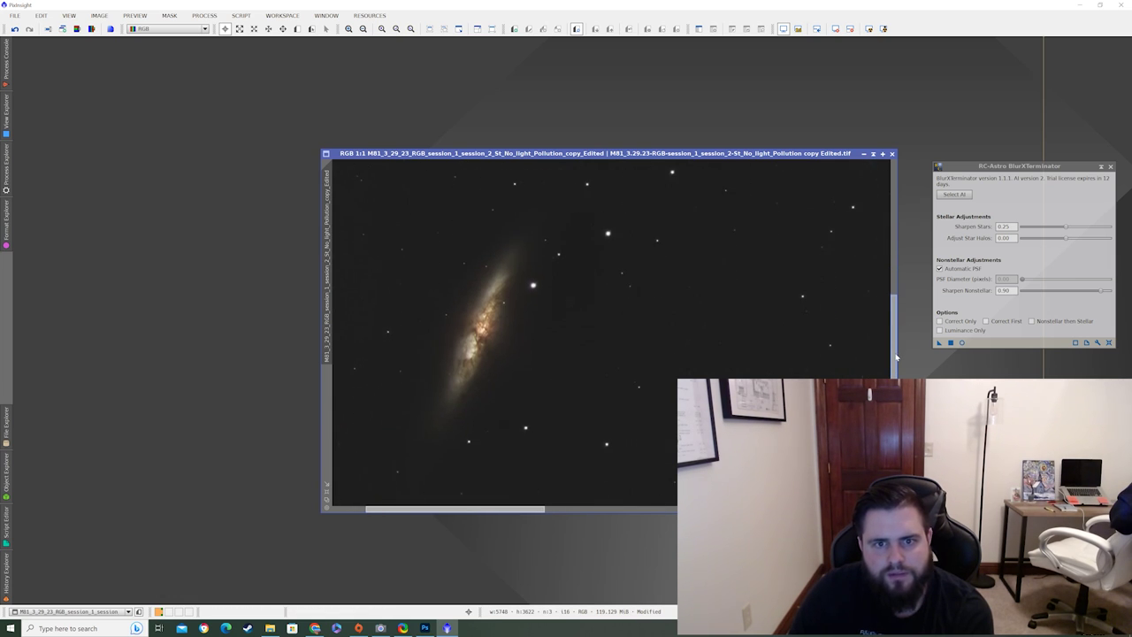
click(15, 29)
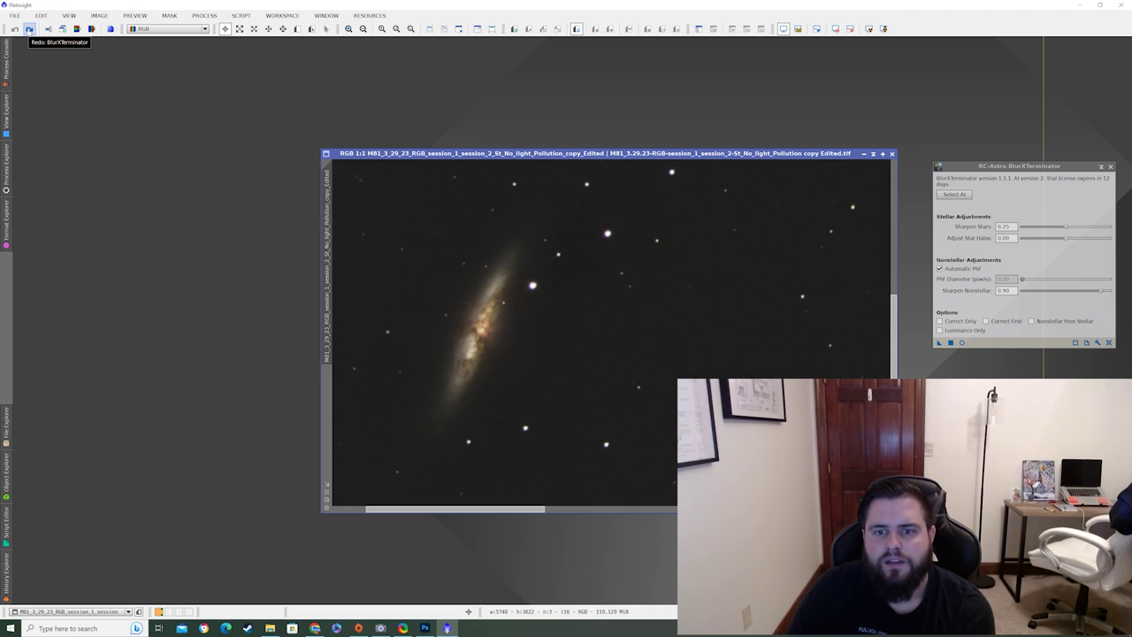
click(29, 29)
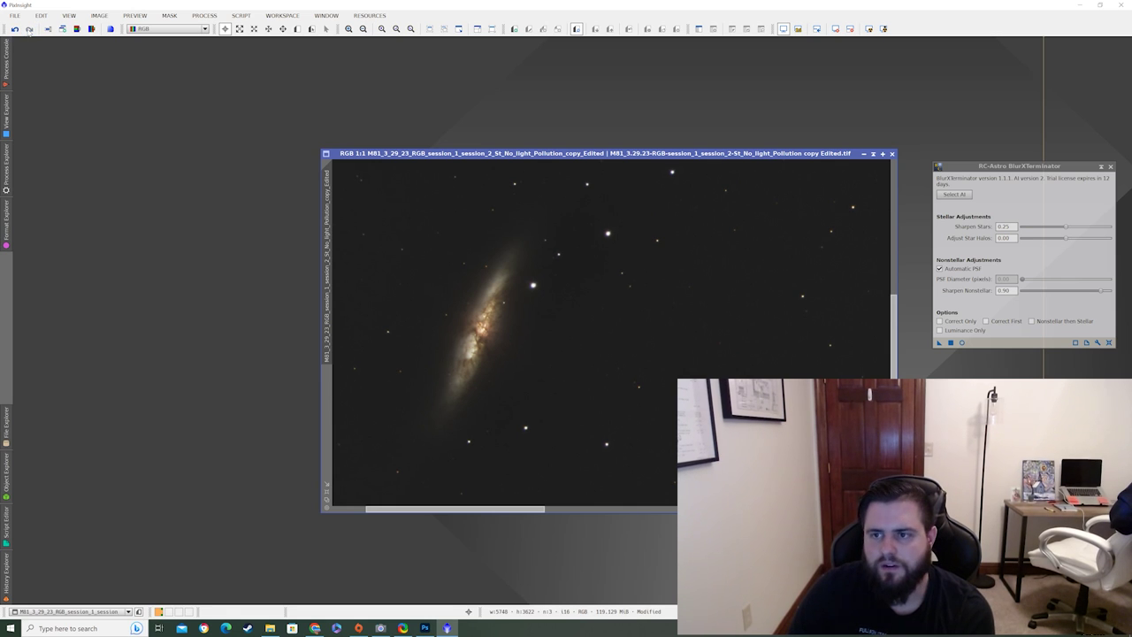
click(14, 30)
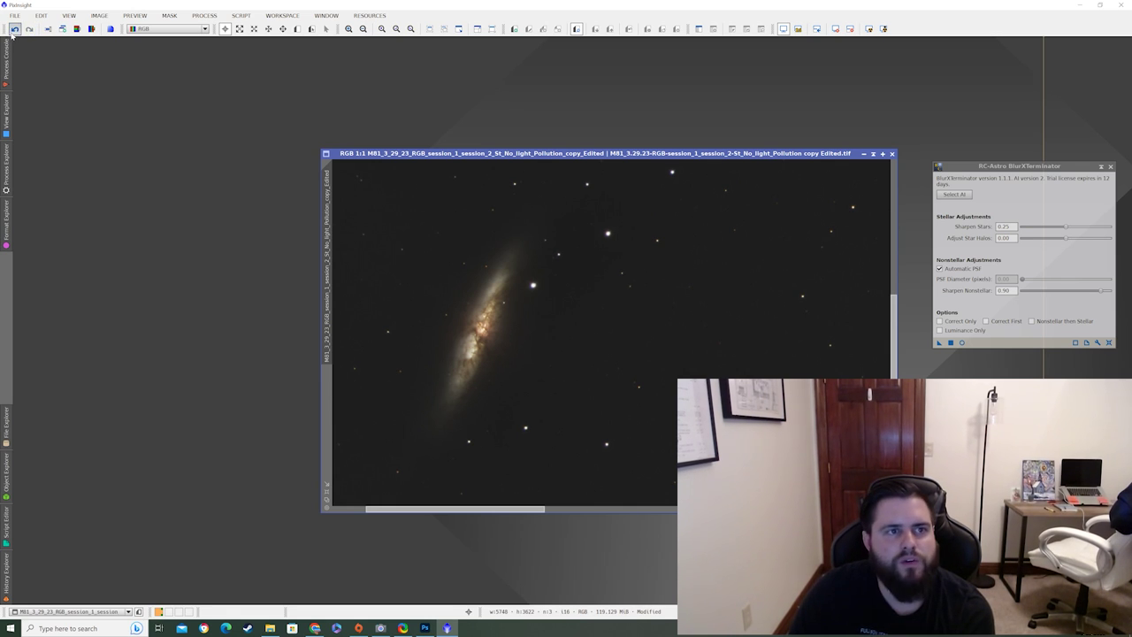
click(29, 30)
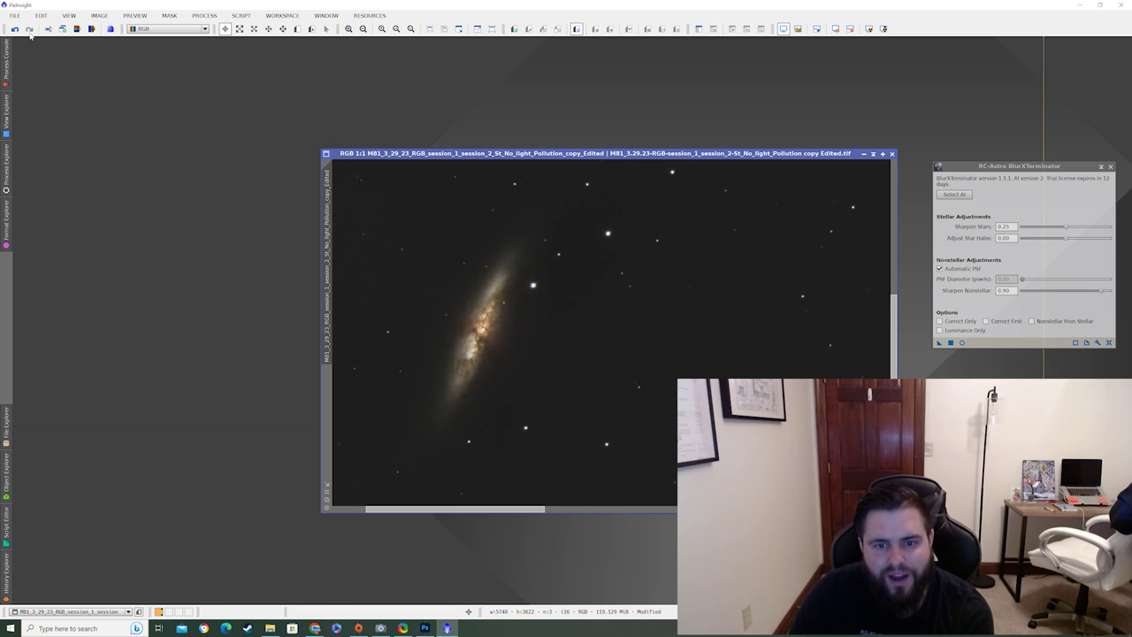
click(15, 29)
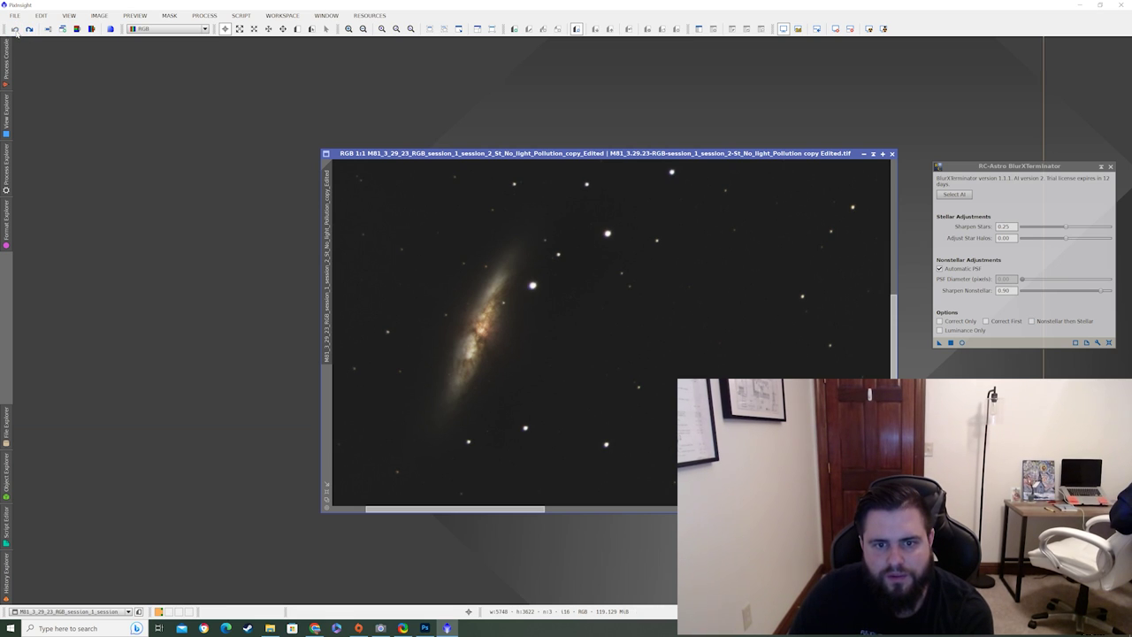
click(29, 29)
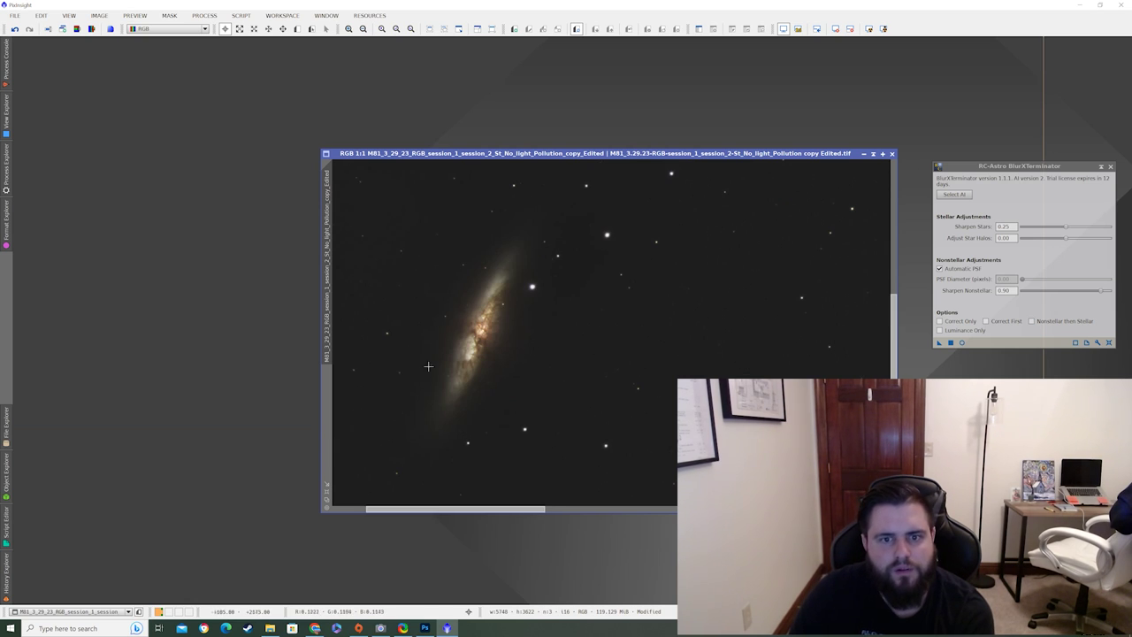
- Close the BlurXTerminator process and inspect the sky background and the elongated galaxy's dusty core up close
click(1111, 166)
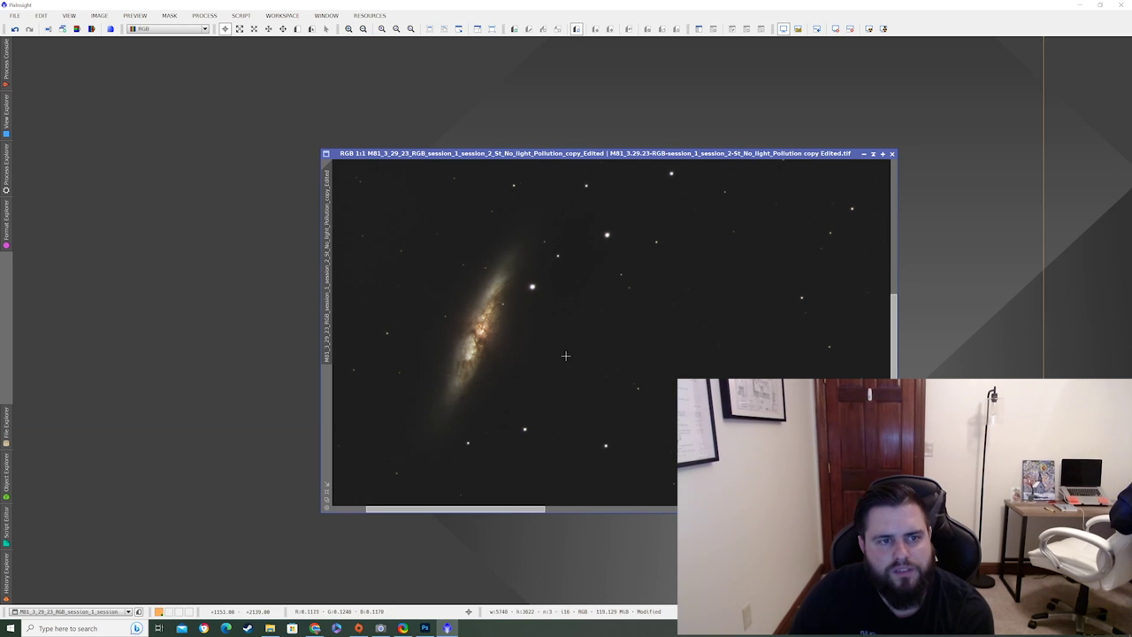
scroll(565, 356, up, 3)
scroll(511, 366, up, 4)
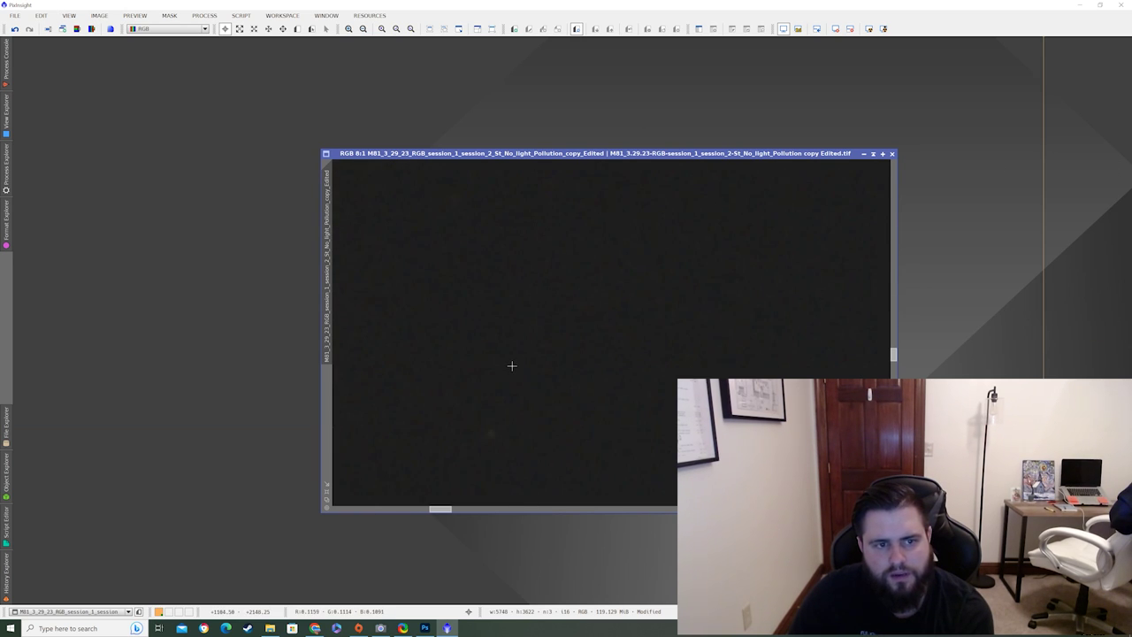
scroll(512, 366, down, 5)
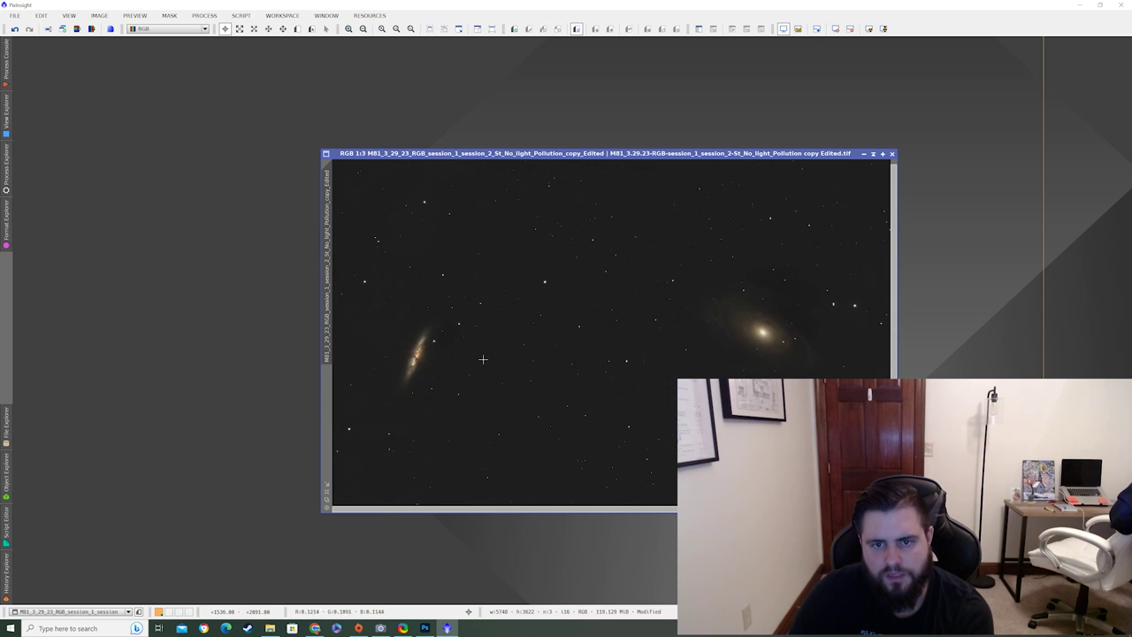
scroll(483, 359, up, 1)
drag(522, 510, 508, 510)
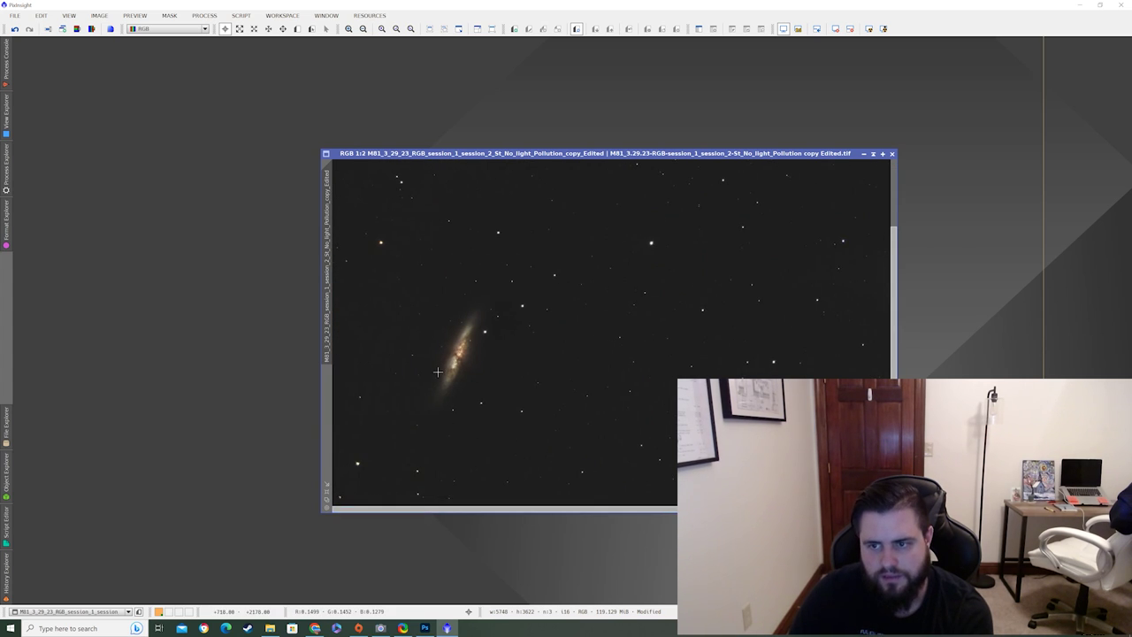
scroll(435, 354, up, 1)
scroll(434, 346, up, 1)
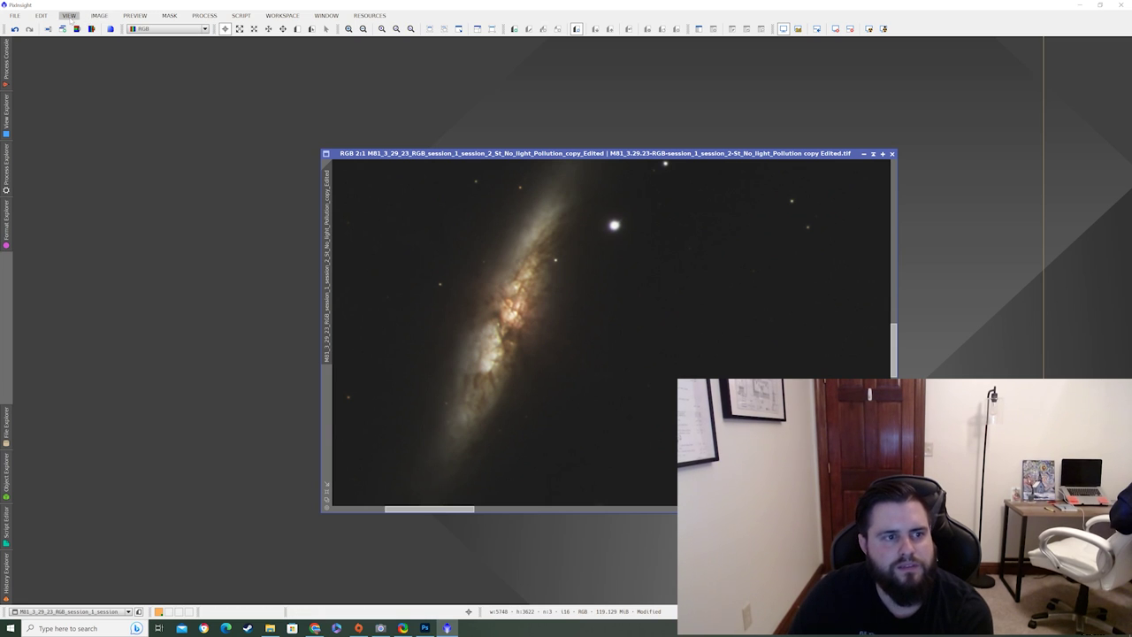
- Apply NoiseXTerminator to the sharpened M81 image with denoise 0.90 and detail 0.15
click(134, 15)
mouse_move(204, 16)
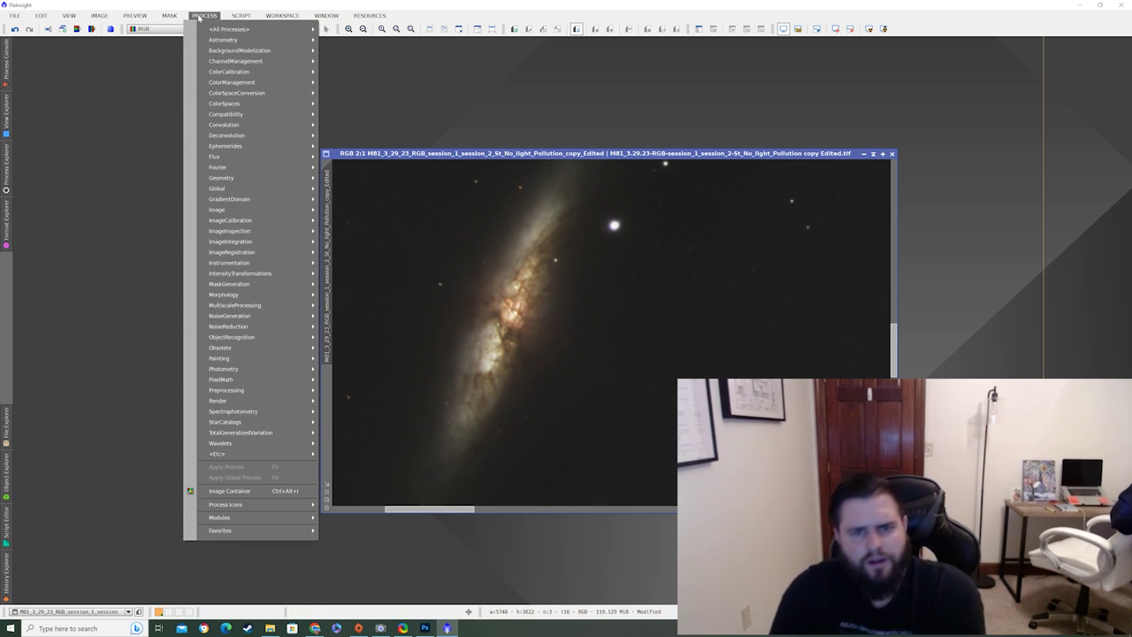
mouse_move(221, 136)
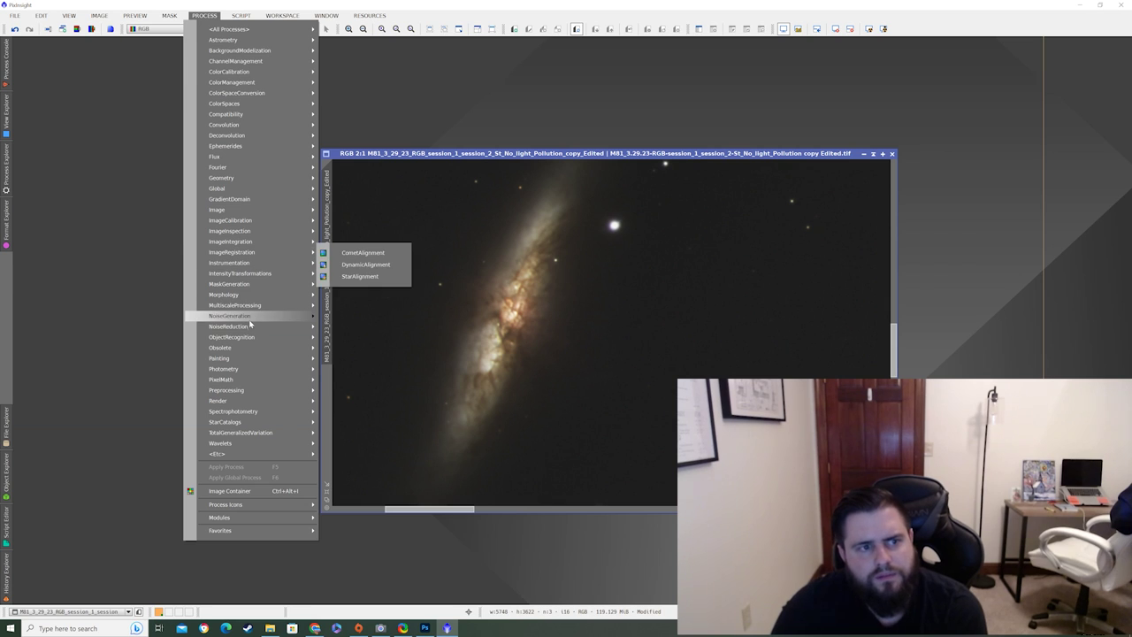
mouse_move(251, 327)
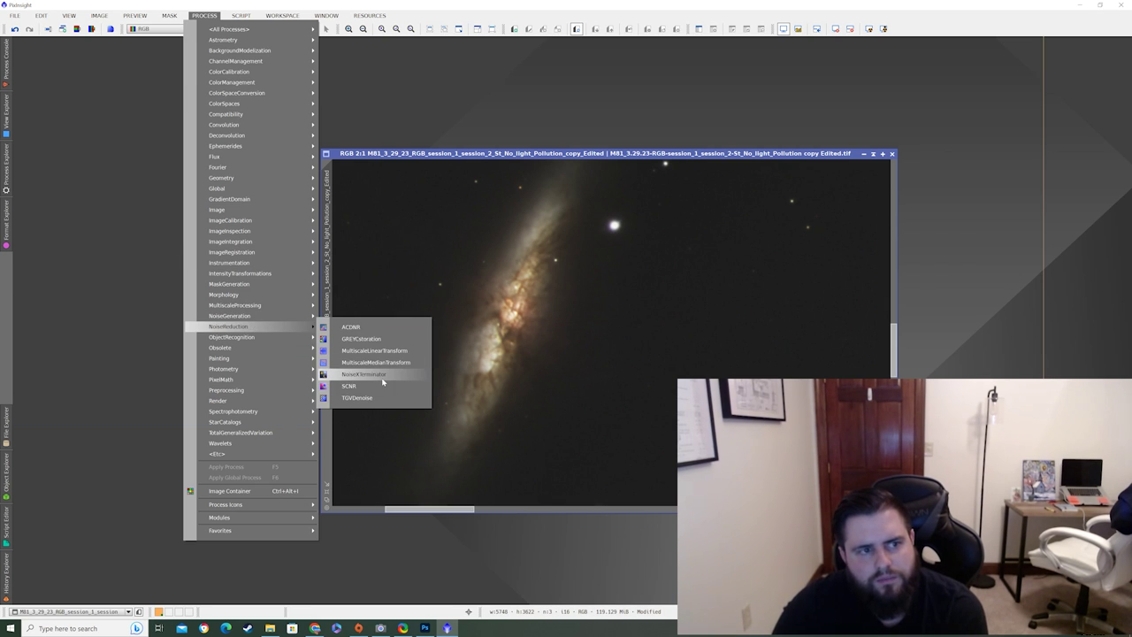
click(523, 358)
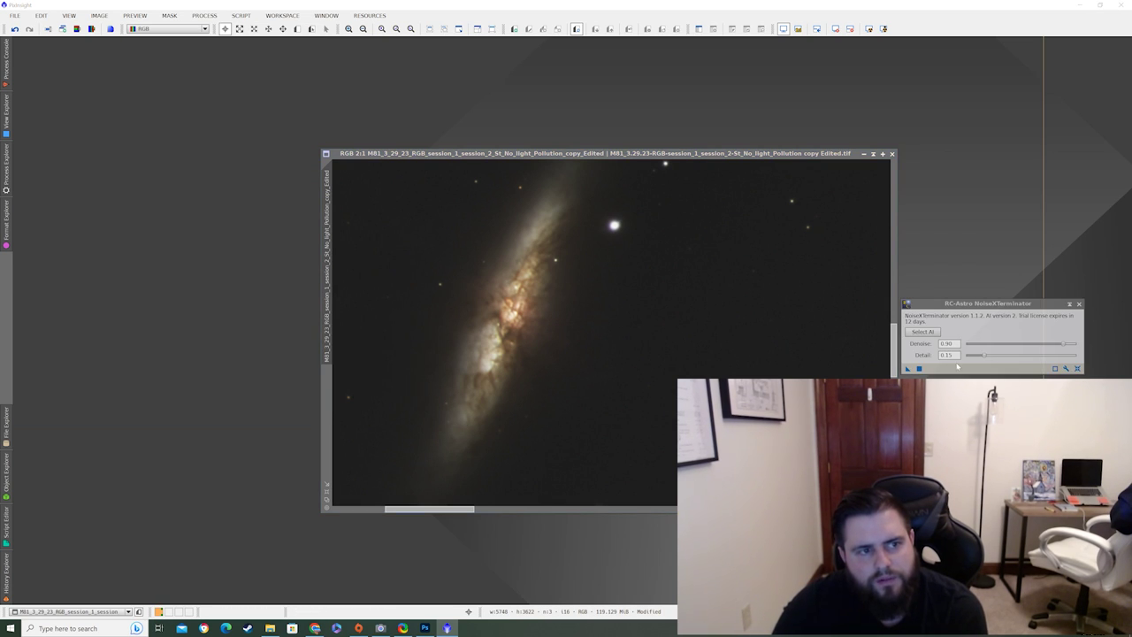
click(919, 368)
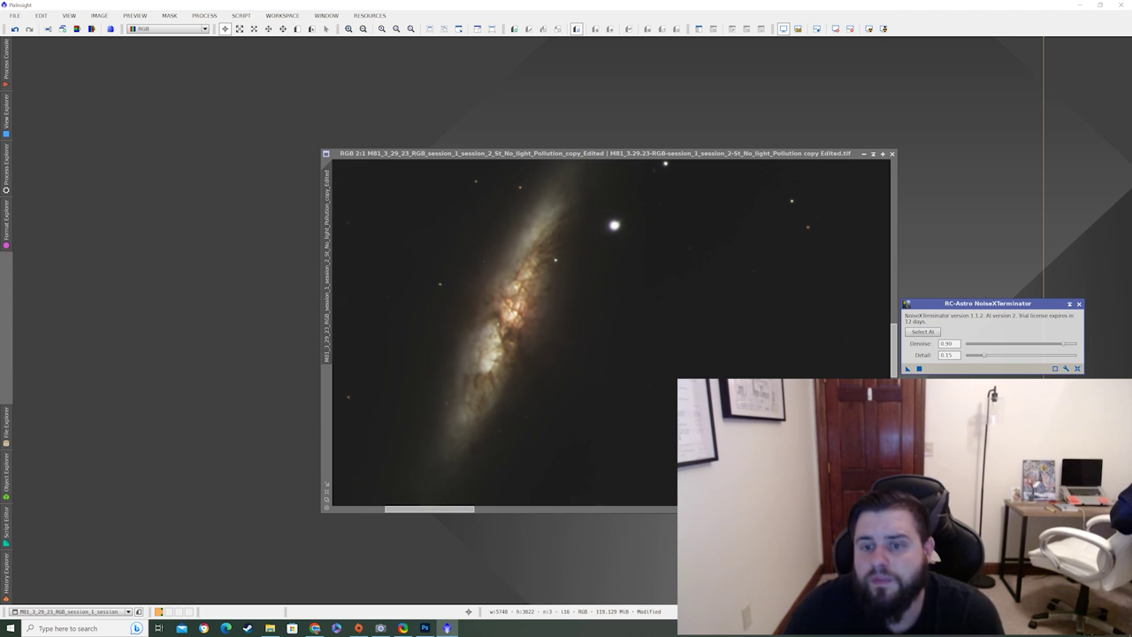
- Examine the denoised sky background, the elongated galaxy and the M81 galaxy's core and arms at several magnifications
scroll(633, 363, up, 10)
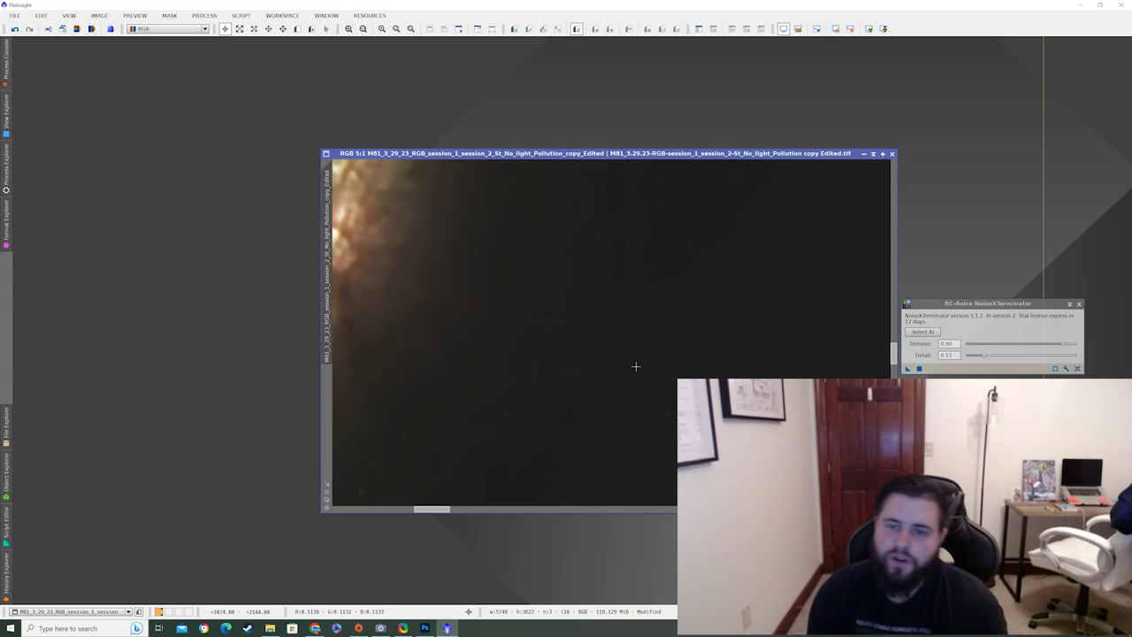
scroll(592, 369, down, 10)
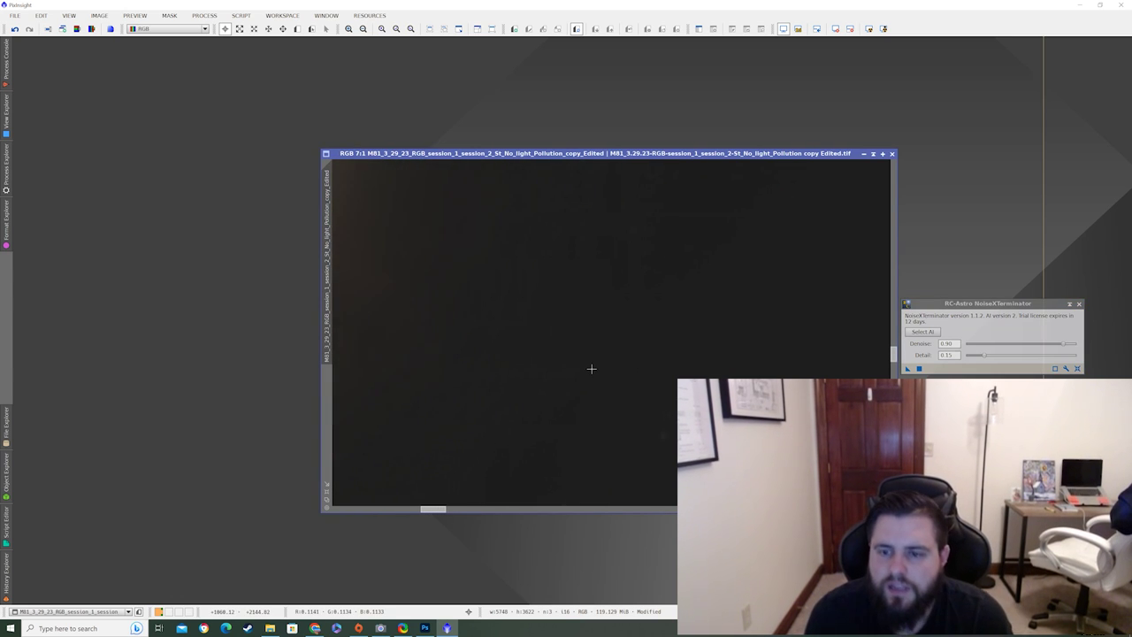
scroll(508, 352, up, 2)
scroll(508, 352, down, 4)
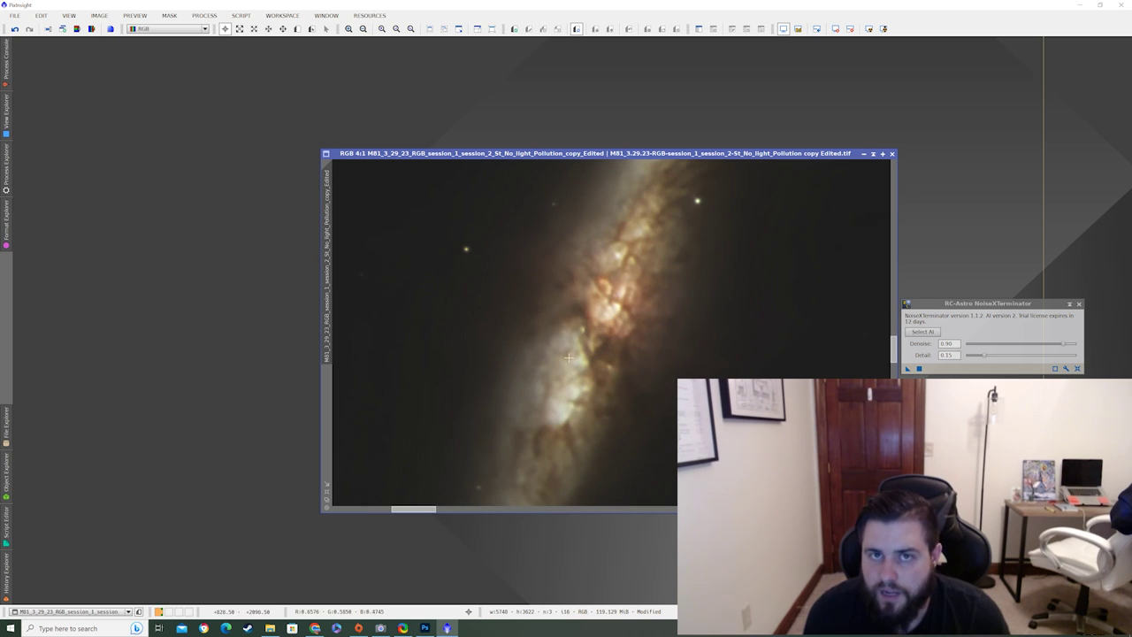
scroll(588, 372, down, 1)
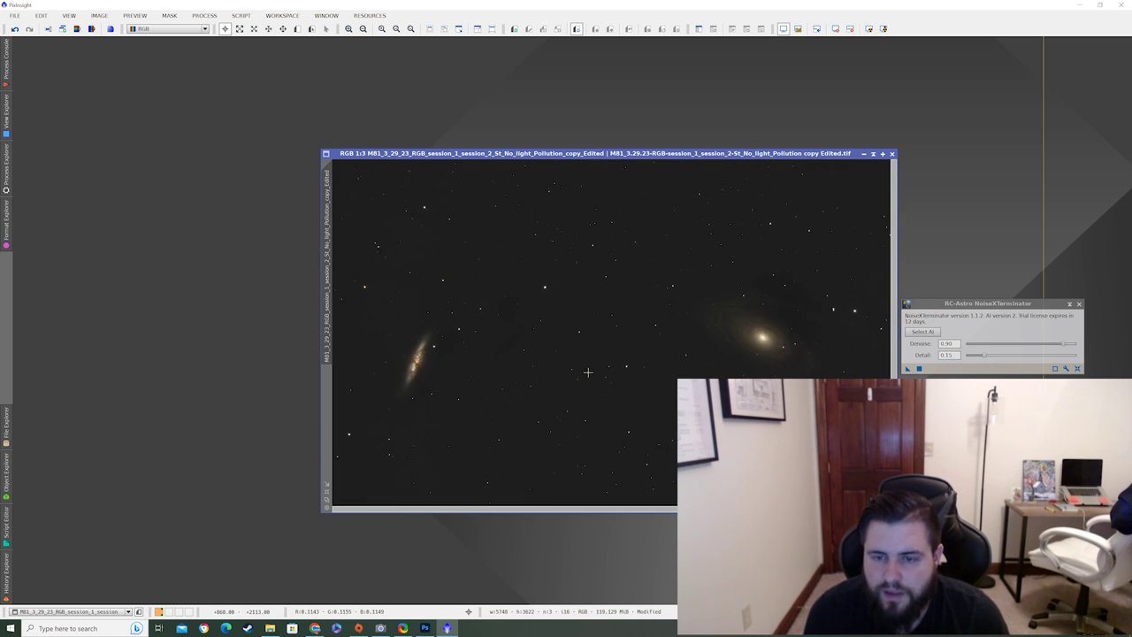
scroll(786, 309, up, 3)
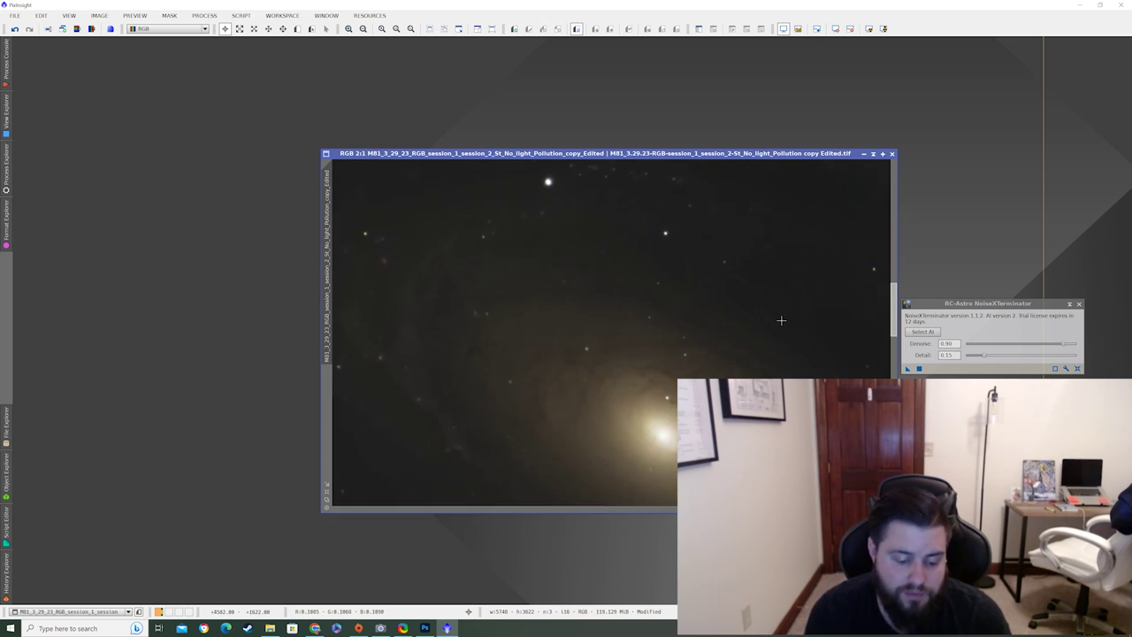
scroll(664, 425, down, 2)
scroll(569, 449, down, 1)
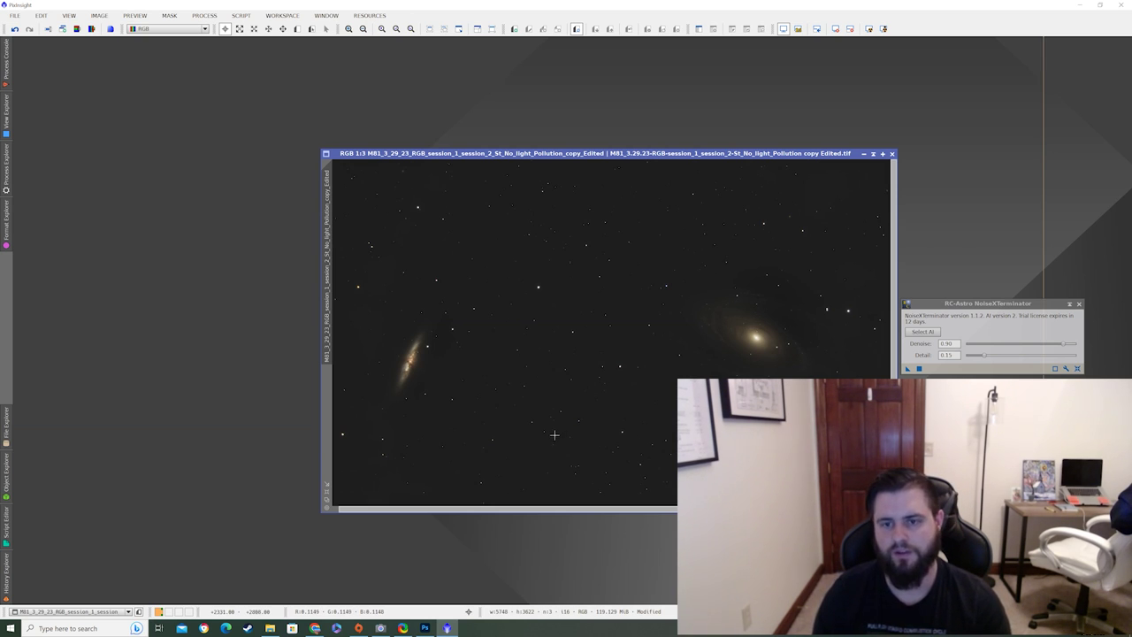
scroll(774, 345, up, 2)
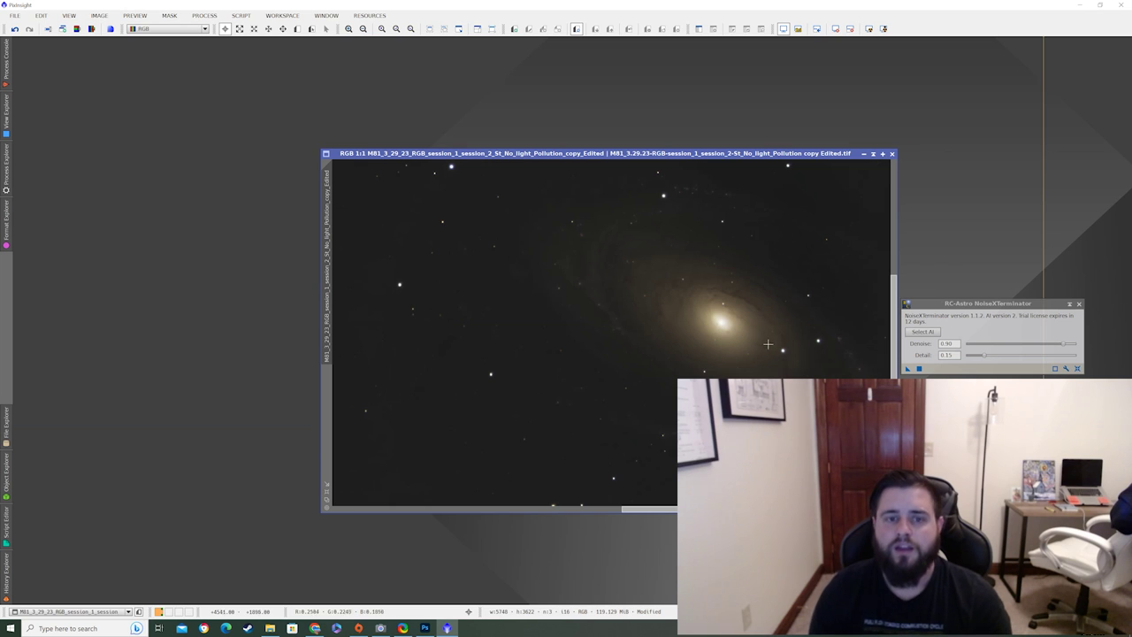
scroll(713, 325, up, 1)
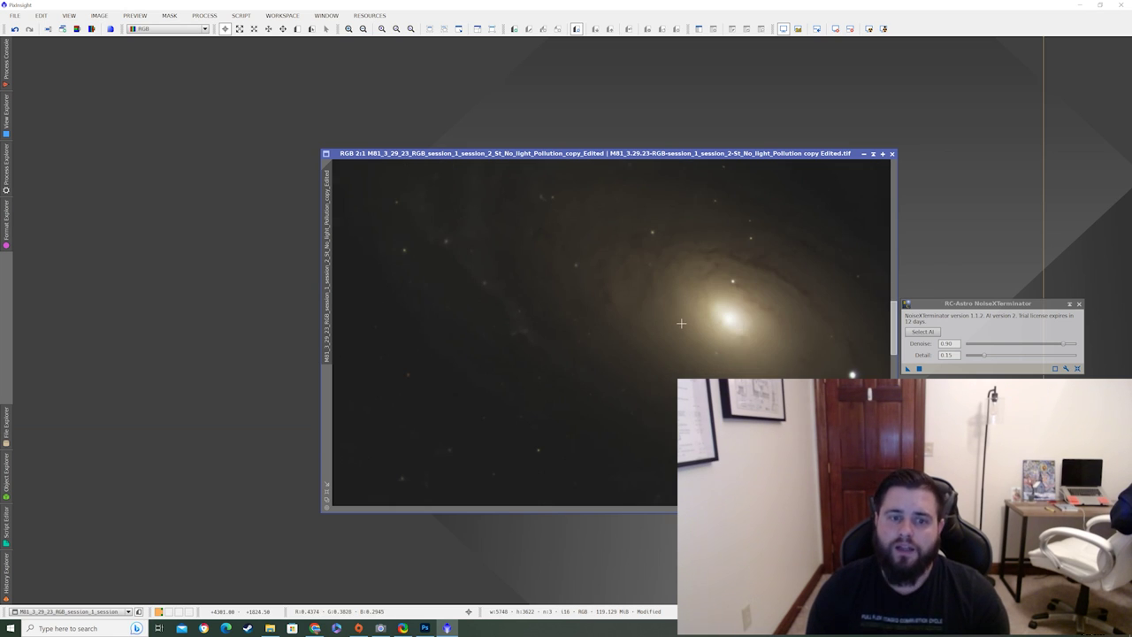
scroll(681, 324, down, 3)
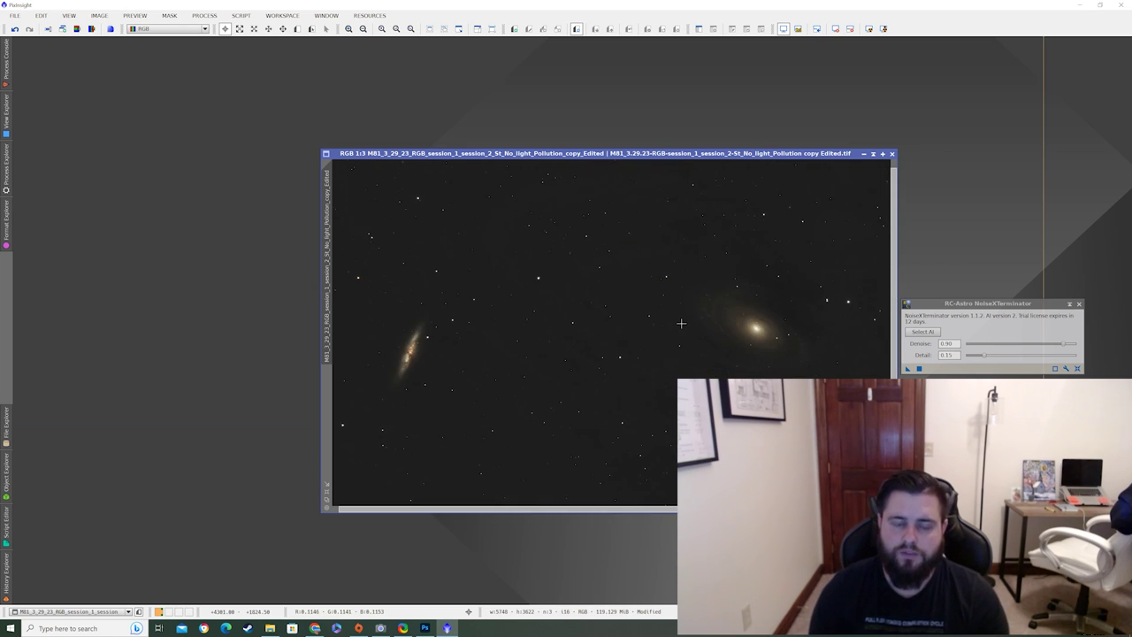